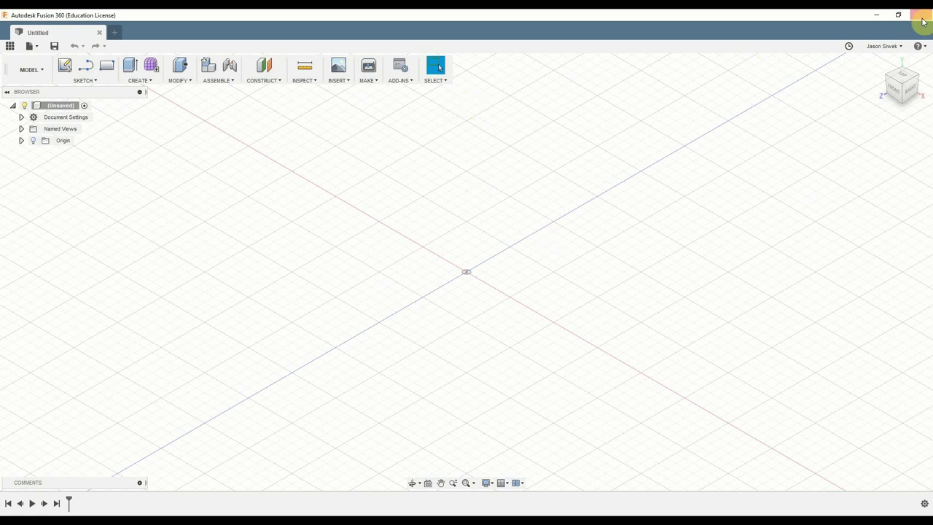
- From the front view, sketch an 80 mm circle centred on the origin on the XY plane
left_click(894, 92)
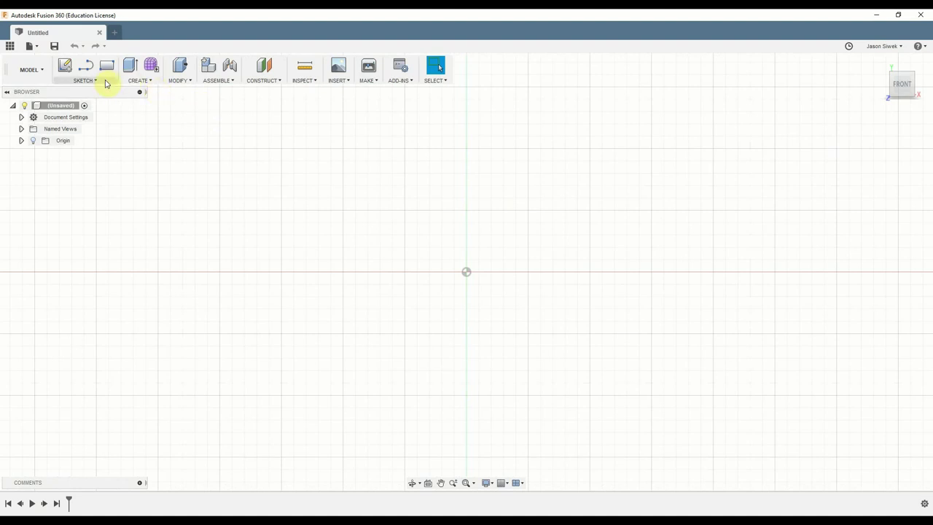
left_click(107, 69)
left_click(472, 268)
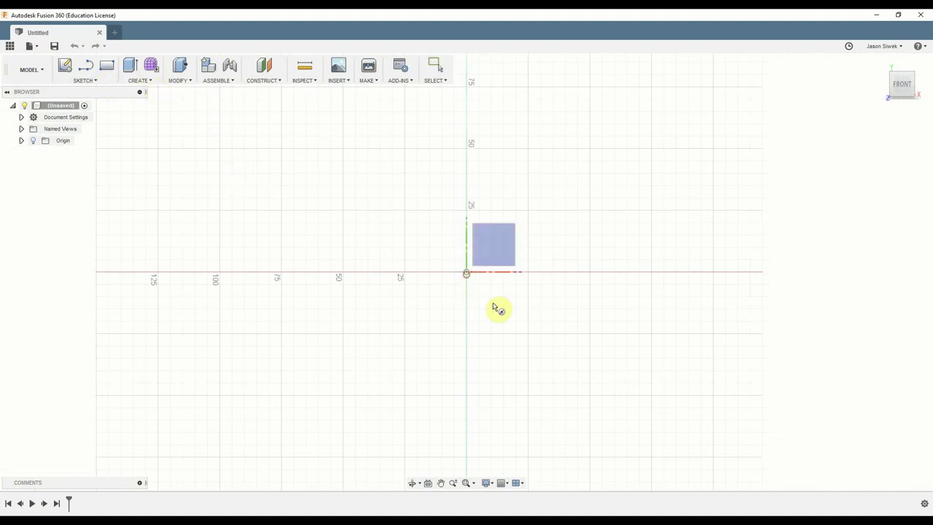
left_click(467, 272)
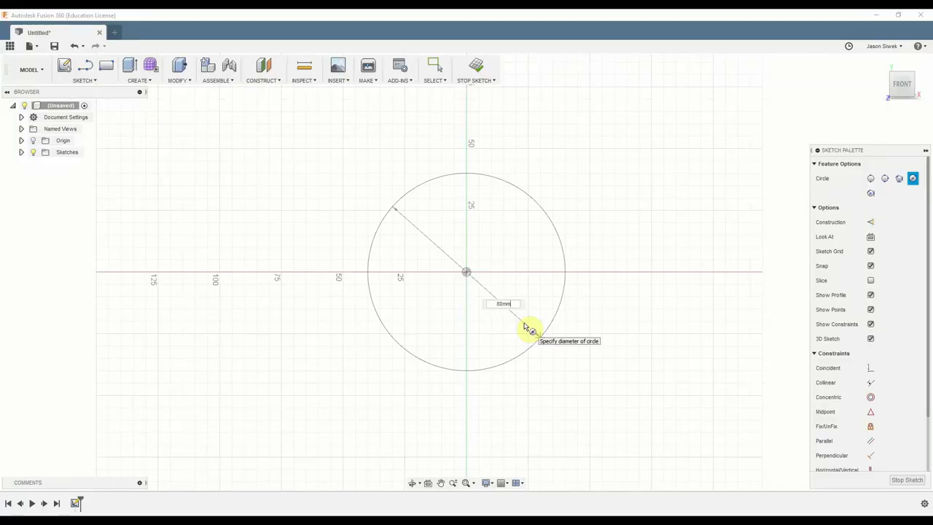
left_click(528, 328)
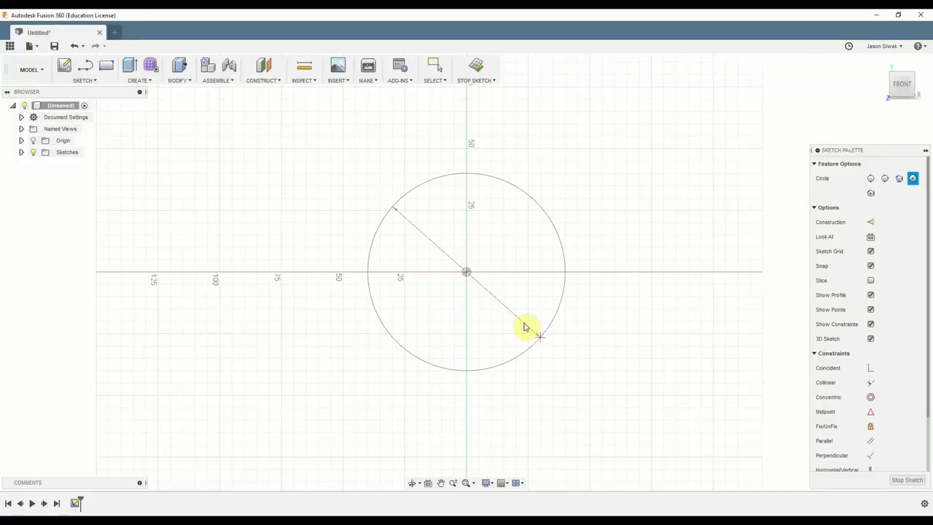
- Add a concentric 76 mm circle at the origin inside the 80 mm circle
left_click(466, 272)
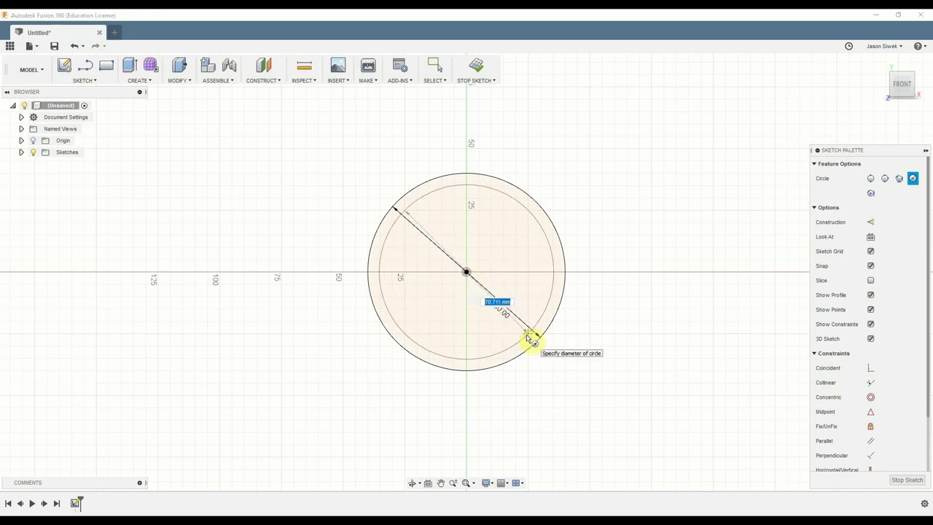
type("75")
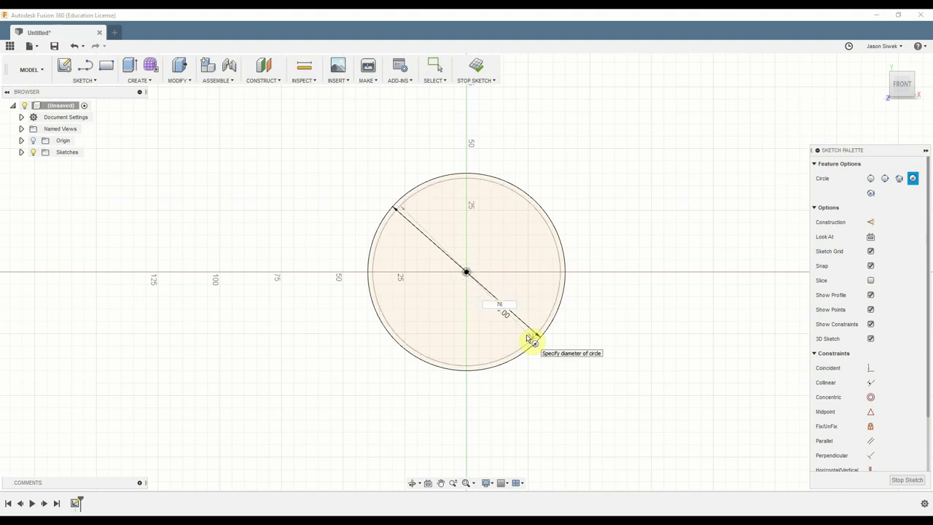
type("6mm")
key("Return")
key("Escape")
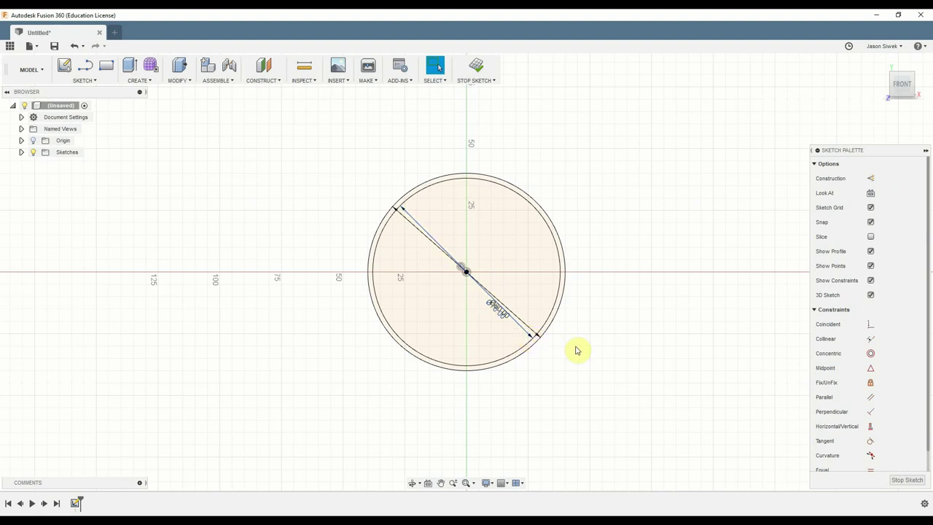
left_click(530, 342)
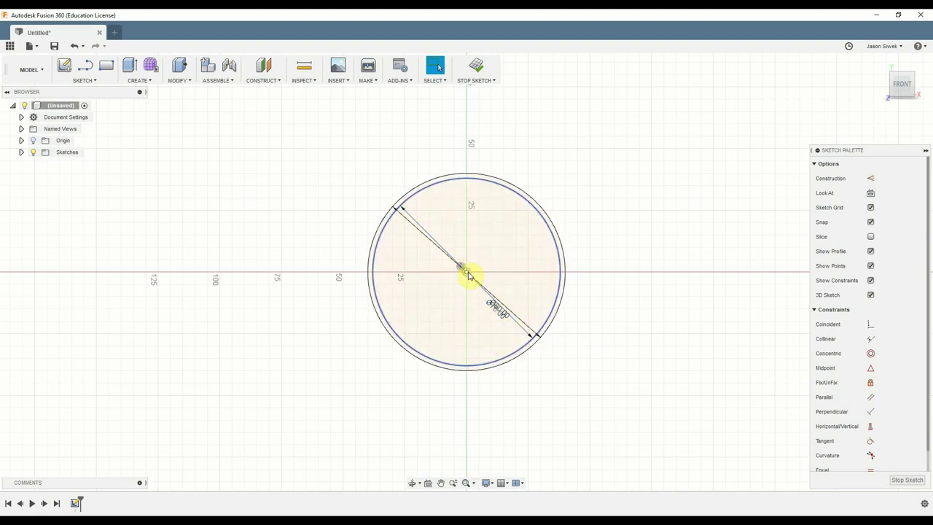
key("Escape")
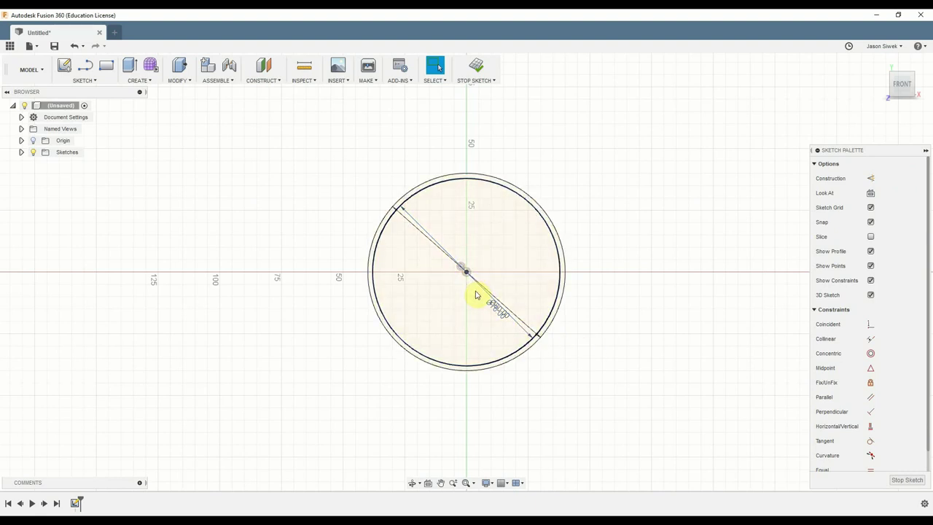
- Extrude the ring between the two circles 2 mm into a new body
key("e")
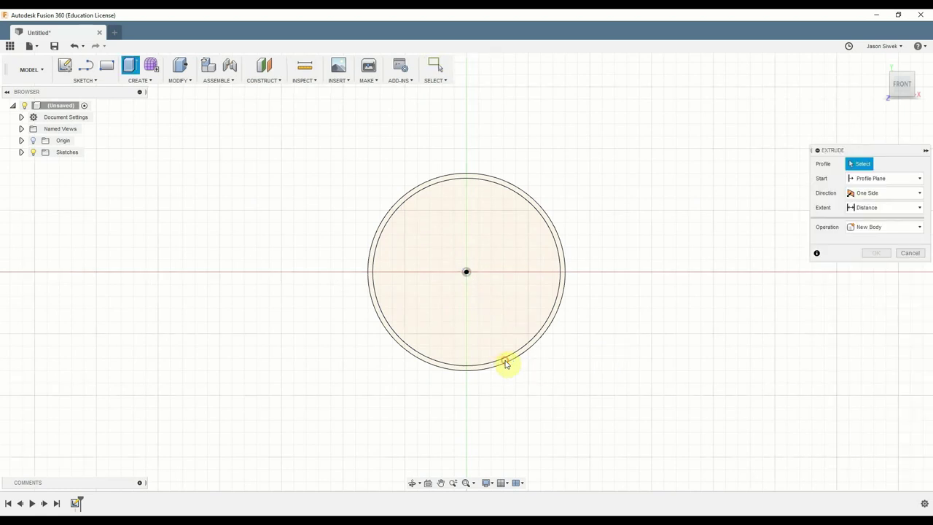
left_click(515, 360)
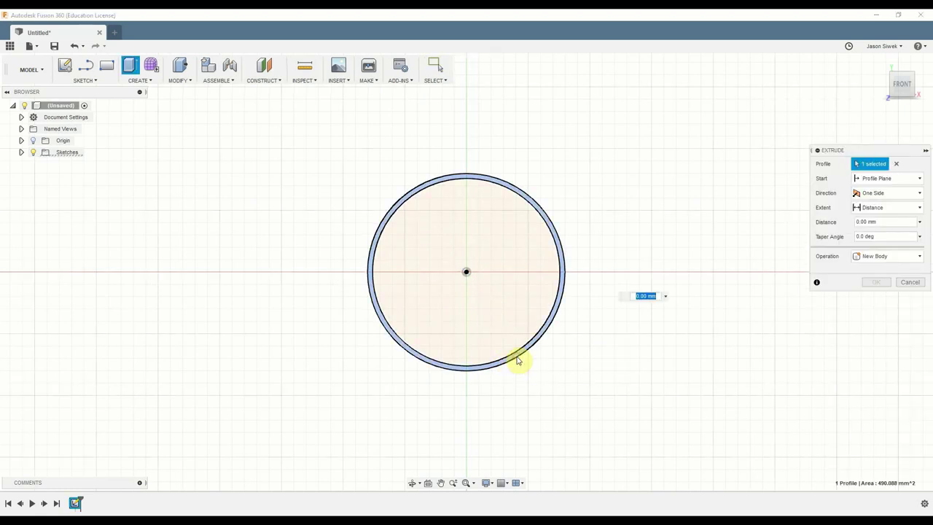
type("2mm")
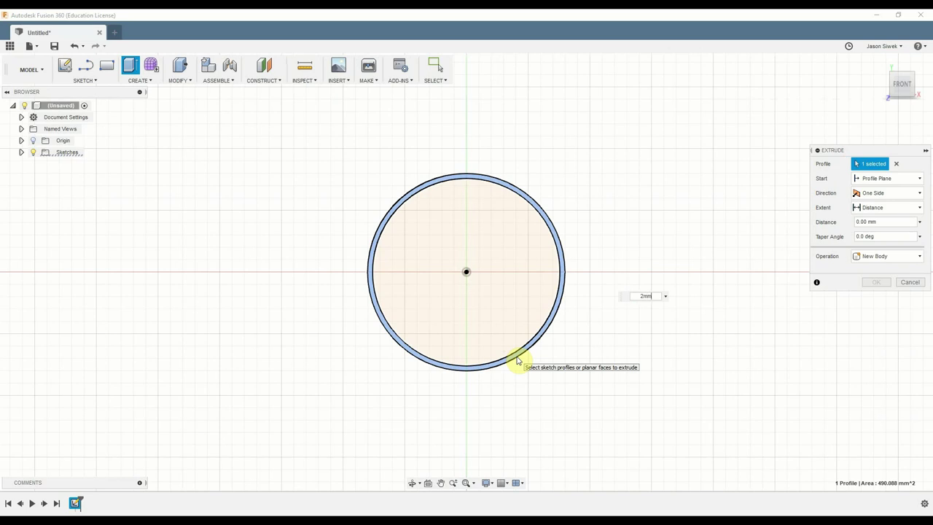
key("Return")
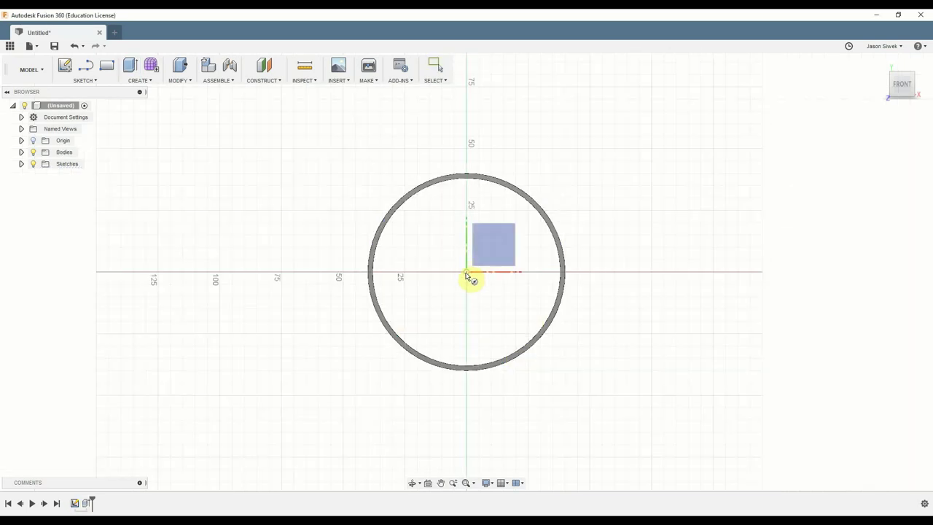
- Sketch a 40 mm circle centred on the origin
left_click(470, 275)
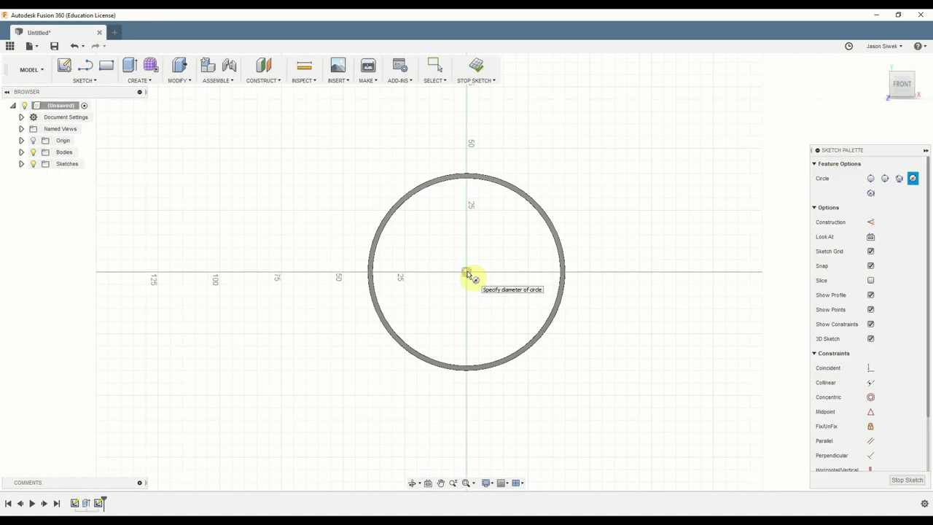
left_click(467, 273)
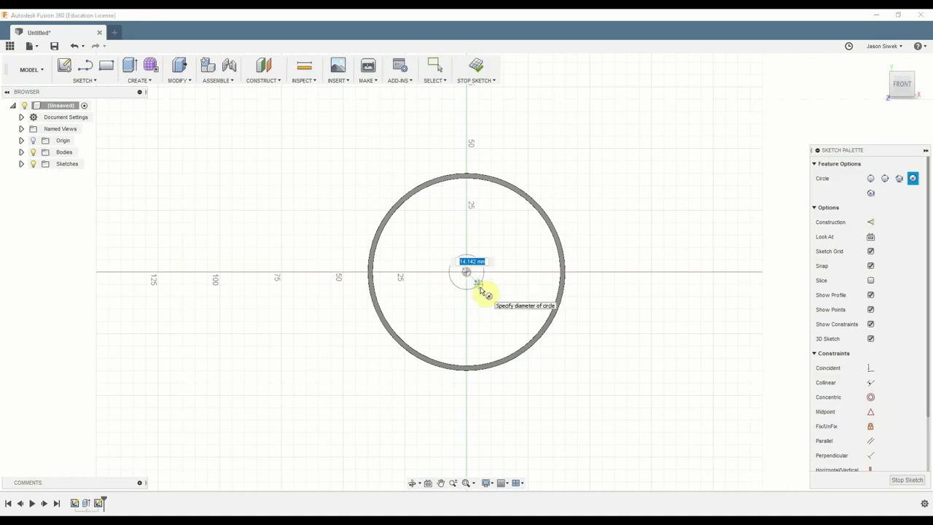
type("40")
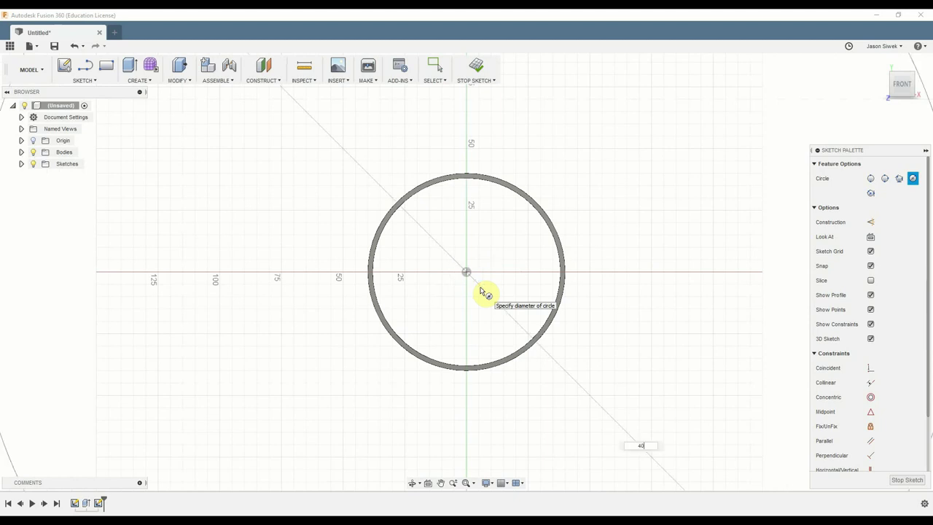
key("Return")
type("mm")
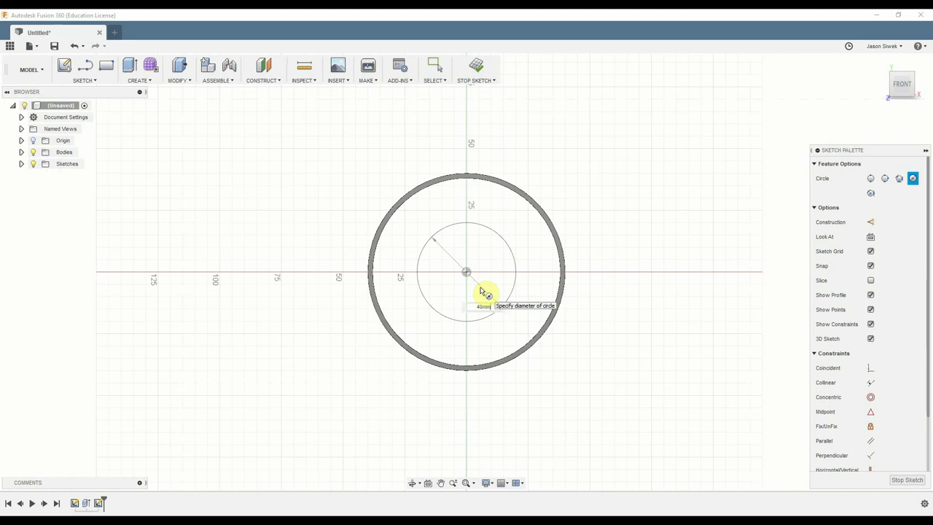
key("Return")
key("Escape")
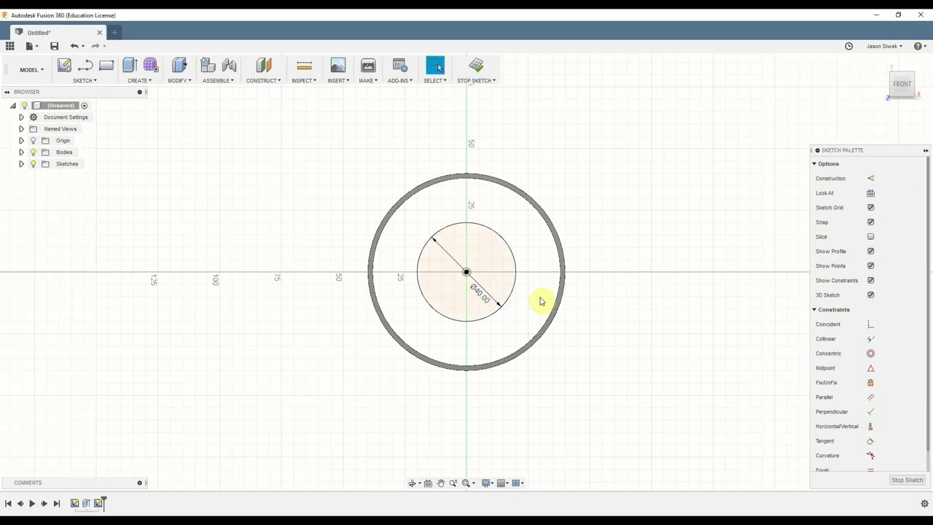
- Extrude the 40 mm circle 2 mm into a solid disc
key("e")
left_click(490, 307)
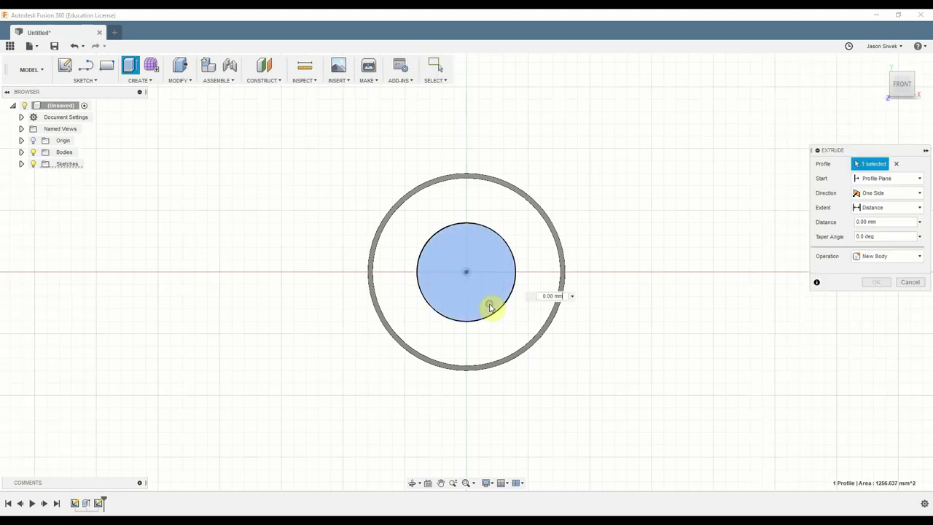
type("2mm")
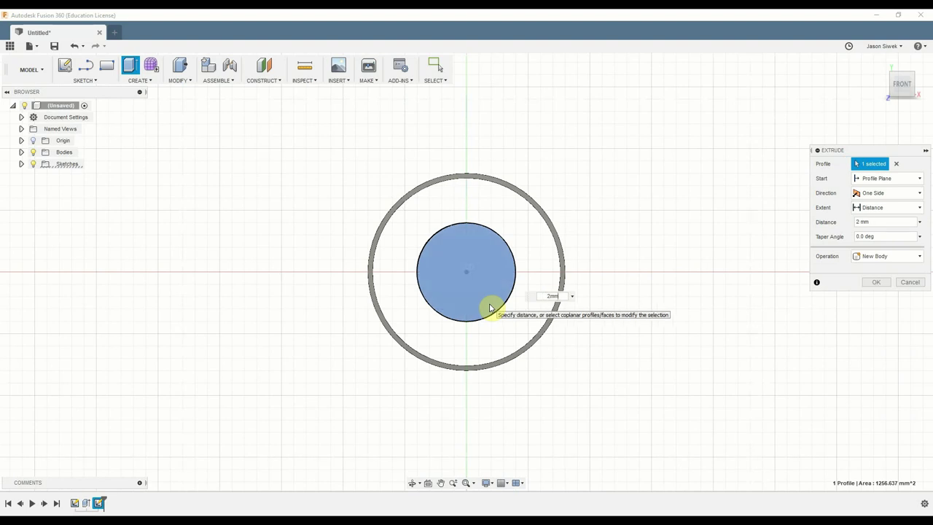
key("Return")
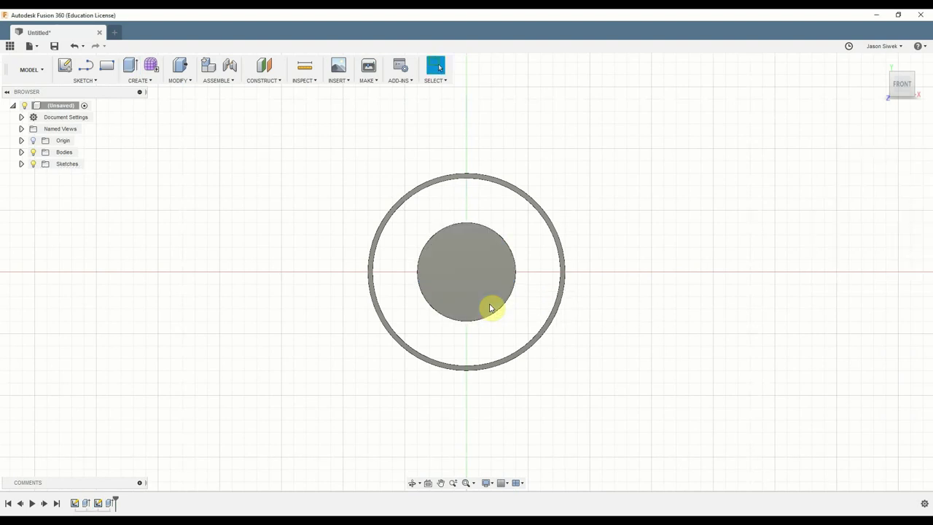
- Sketch concentric 14 mm and 10.2 mm circles centred on the disc face
key("c")
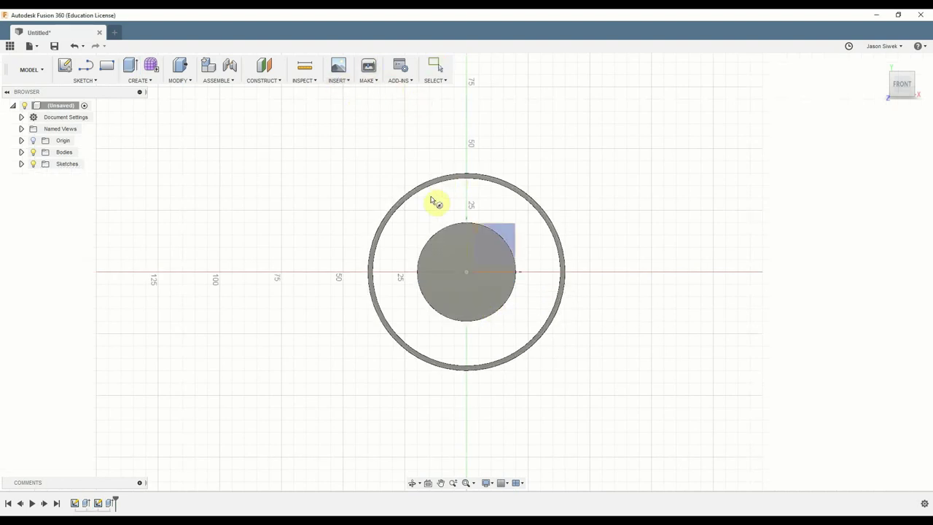
left_click(479, 279)
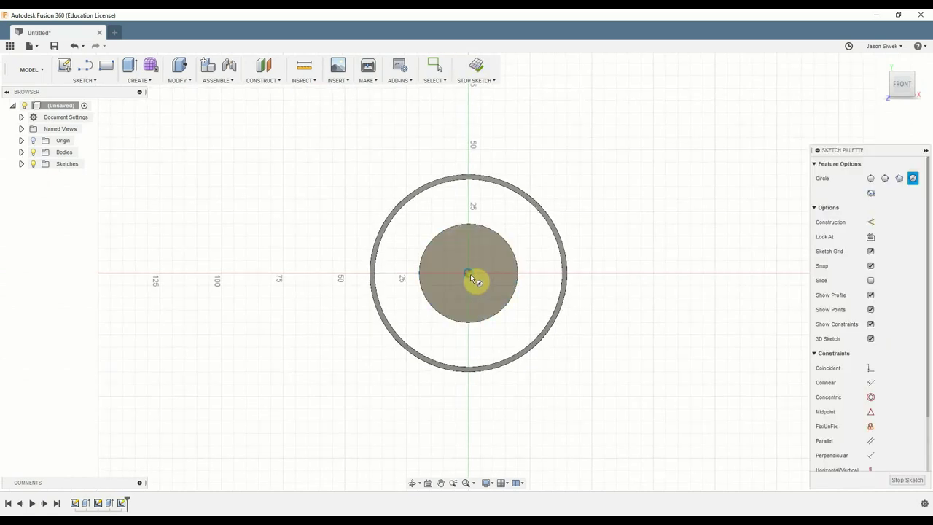
left_click(478, 279)
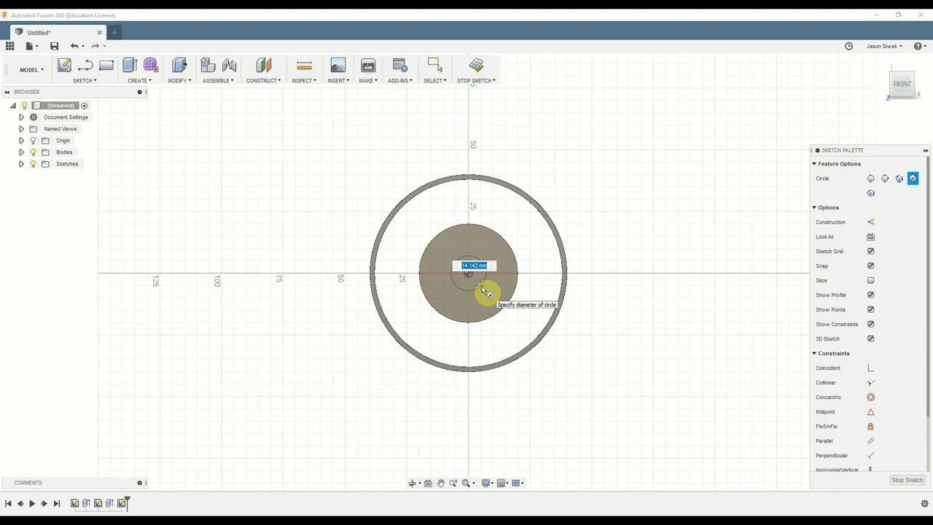
type("14mm")
key("Return")
key("Escape")
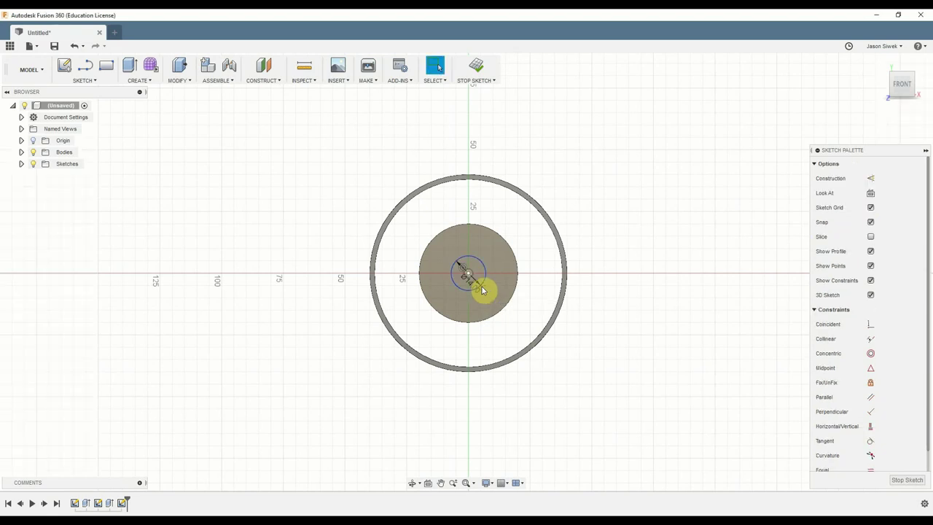
key("c")
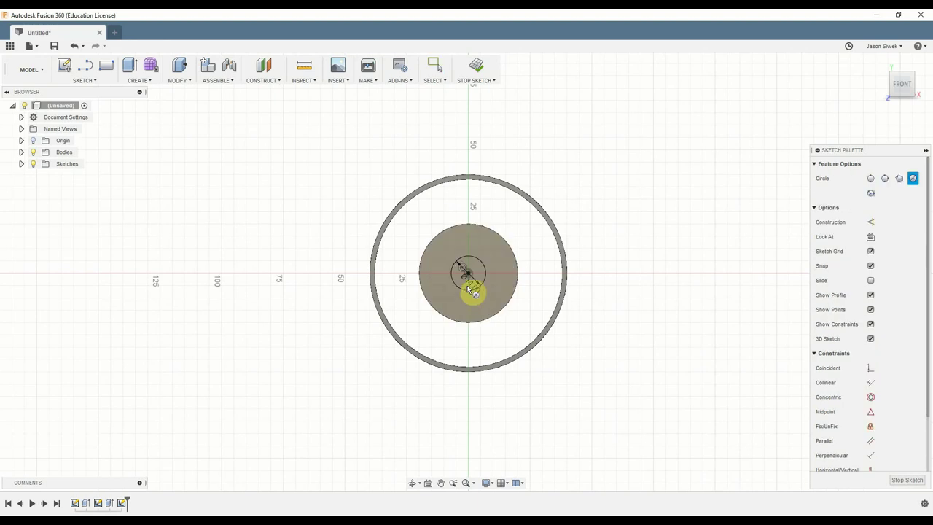
left_click(469, 276)
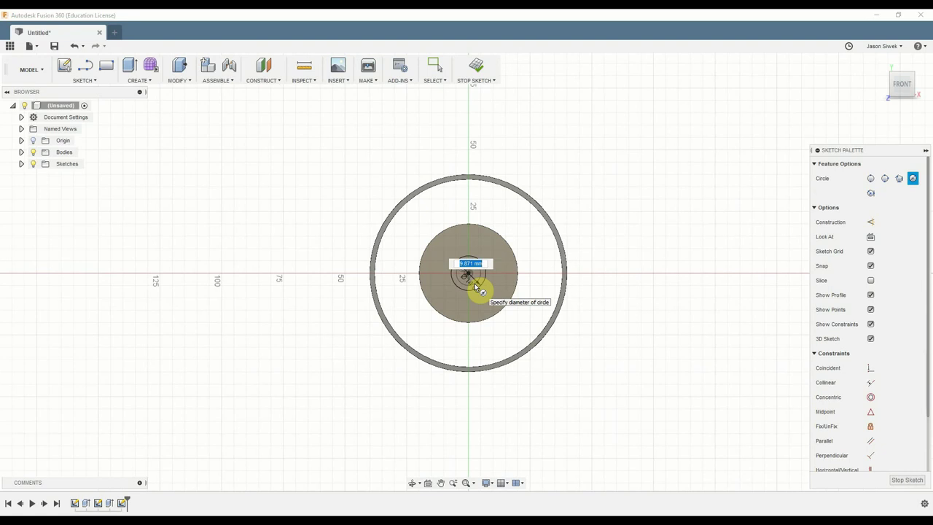
type("10.2mm")
key("Return")
- Begin extruding the small ring between the inner circles, then cancel it
key("e")
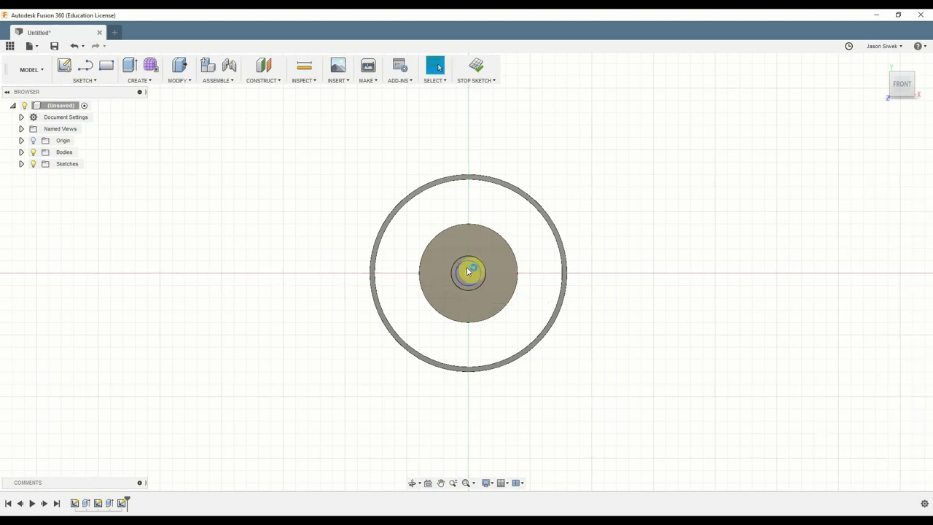
left_click(481, 272)
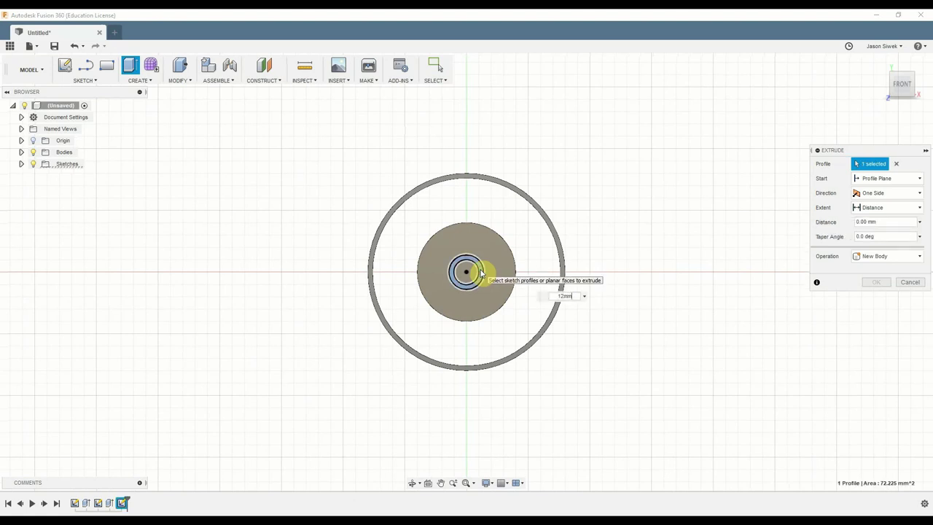
key("Escape")
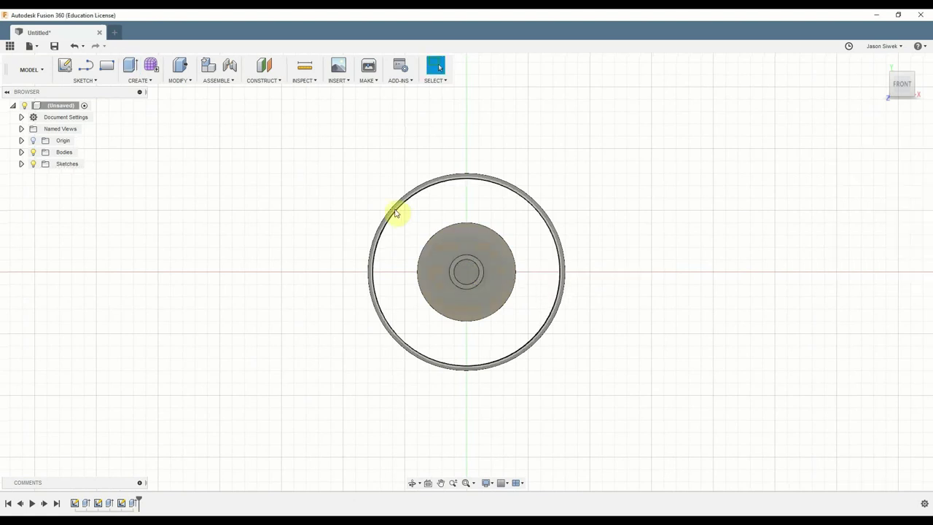
- Snap back to the front view and start a rectangle sketch on the inner disc face
middle_click_drag(360, 308, 299, 343, "shift")
left_click(904, 78)
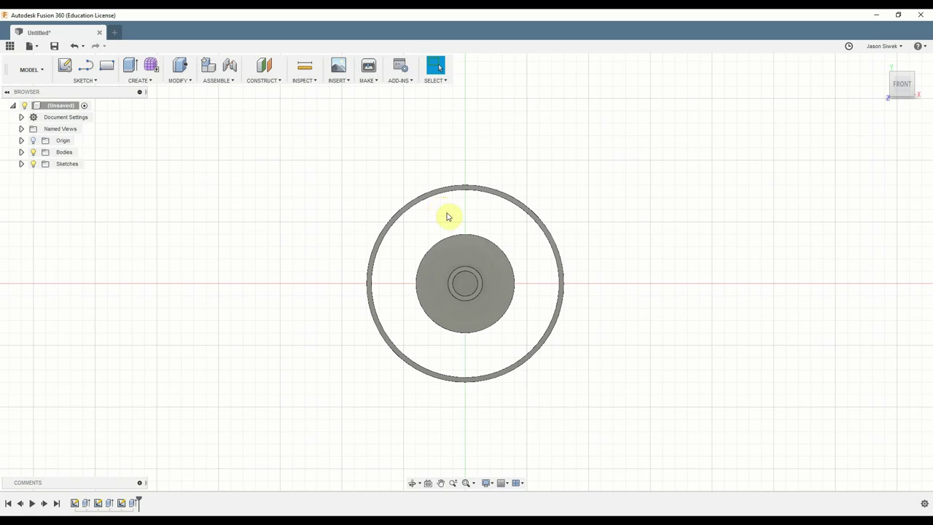
left_click(490, 248)
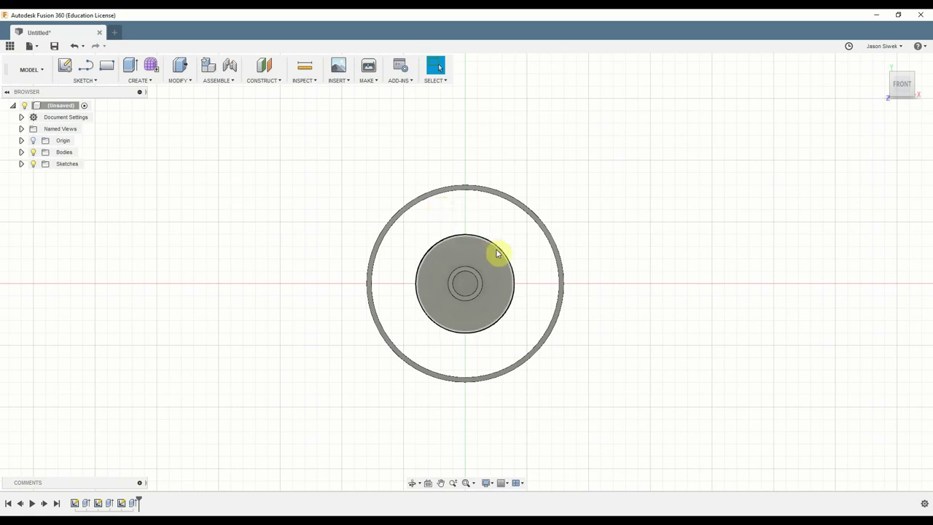
key("r")
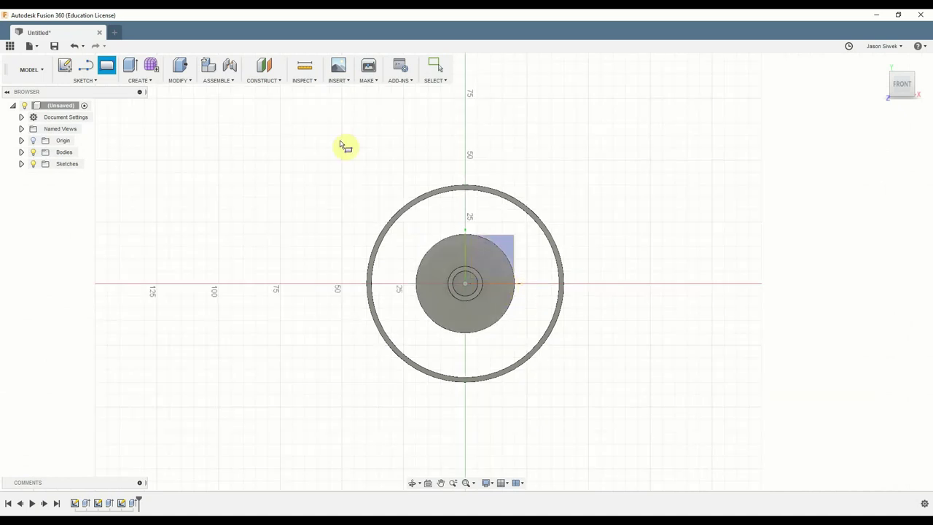
- Draw a 2 mm high center rectangle strip to the right of the disc
left_click(102, 80)
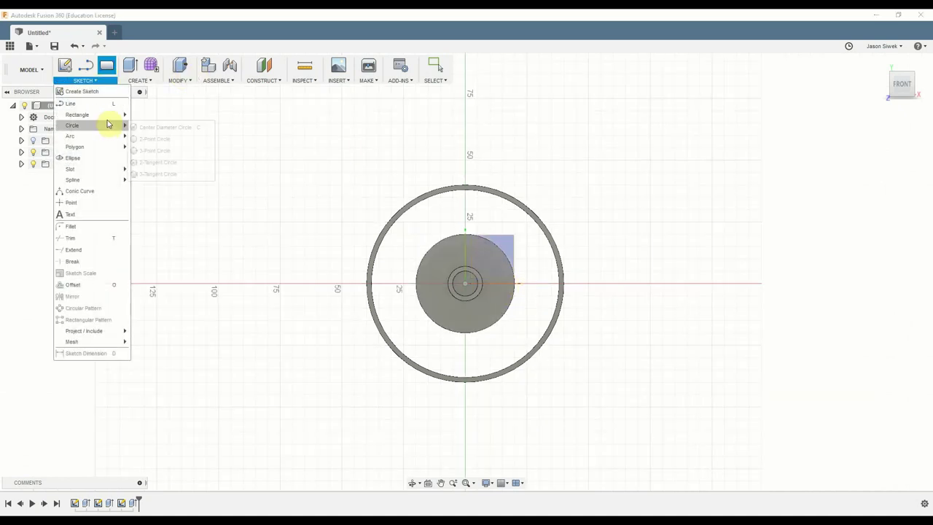
mouse_move(111, 115)
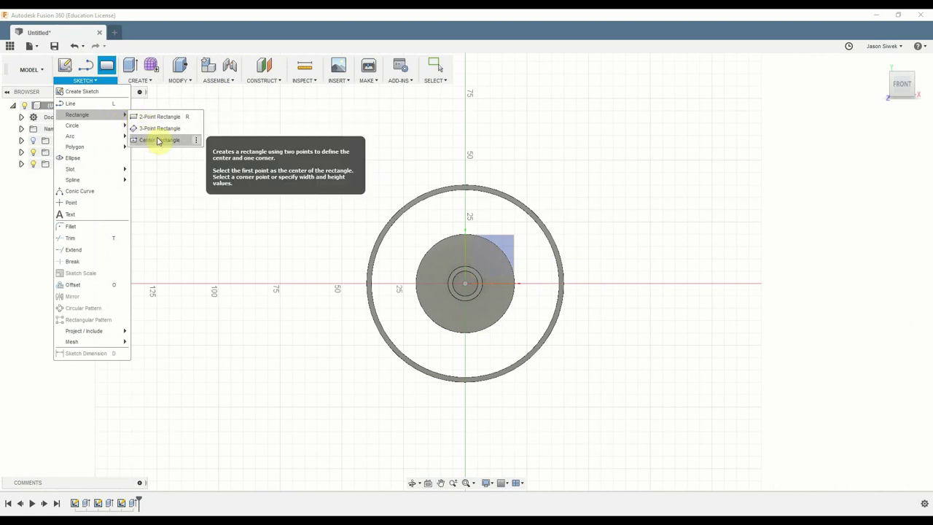
left_click(155, 140)
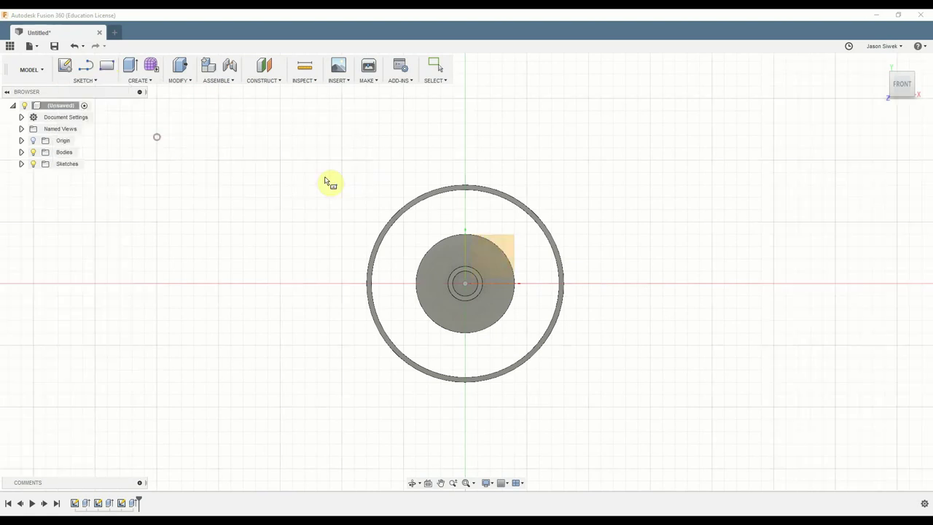
left_click(532, 287)
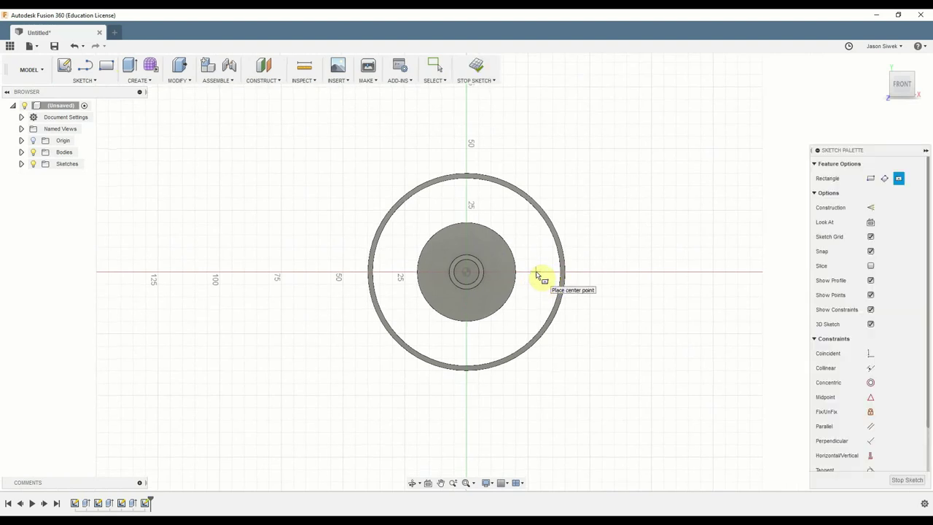
scroll(537, 274, "up", 3)
scroll(537, 274, "down", 2)
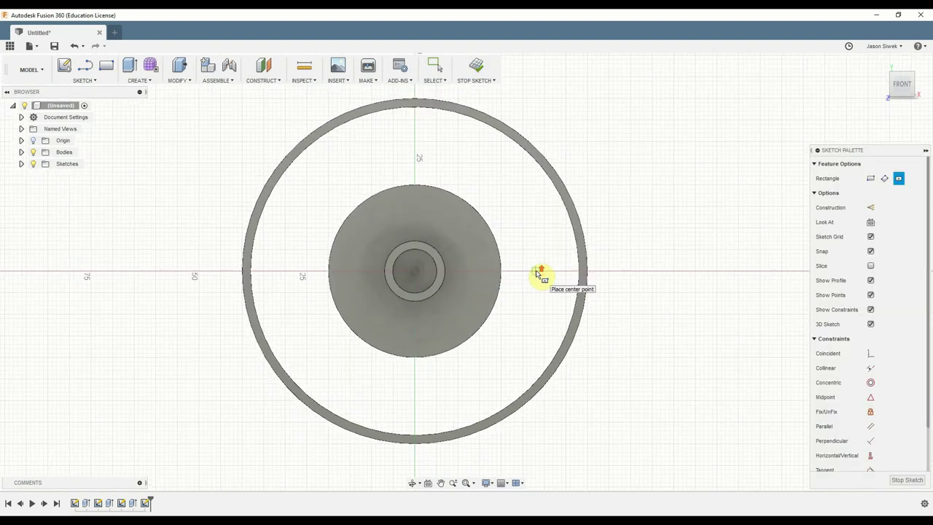
left_click(536, 272)
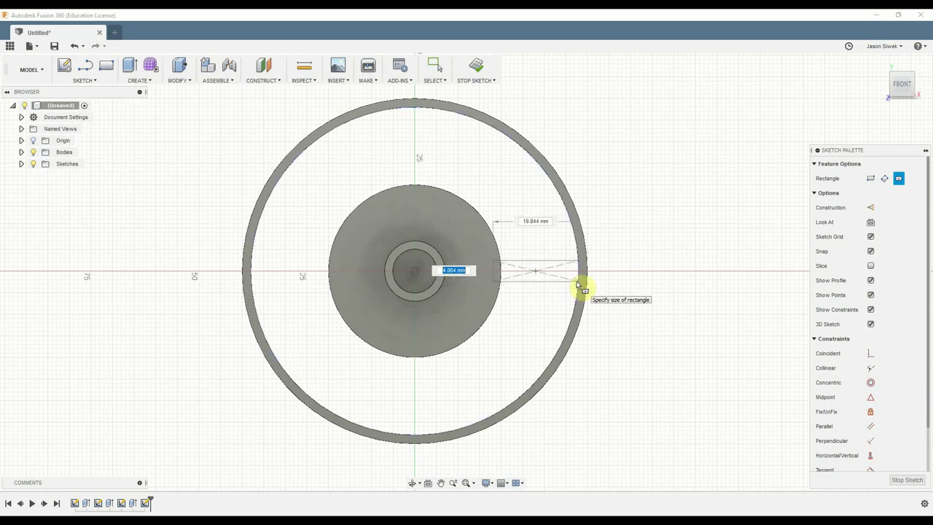
type("2mm")
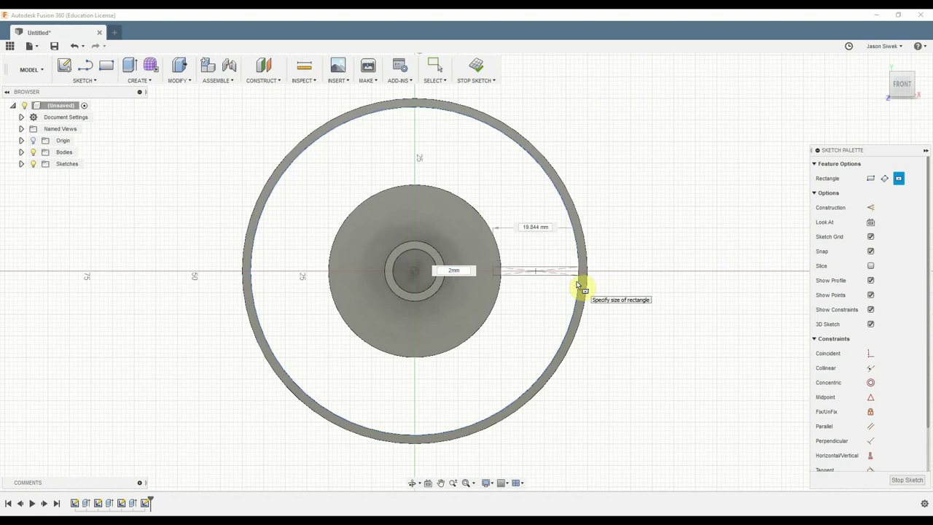
key("Return")
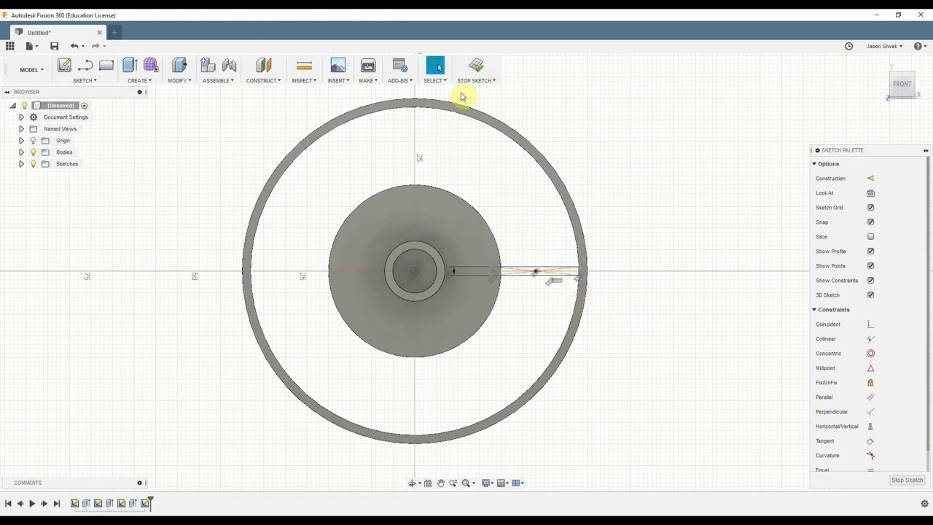
- Draw an 18 mm by 2 mm center rectangle strip above the disc
left_click(95, 82)
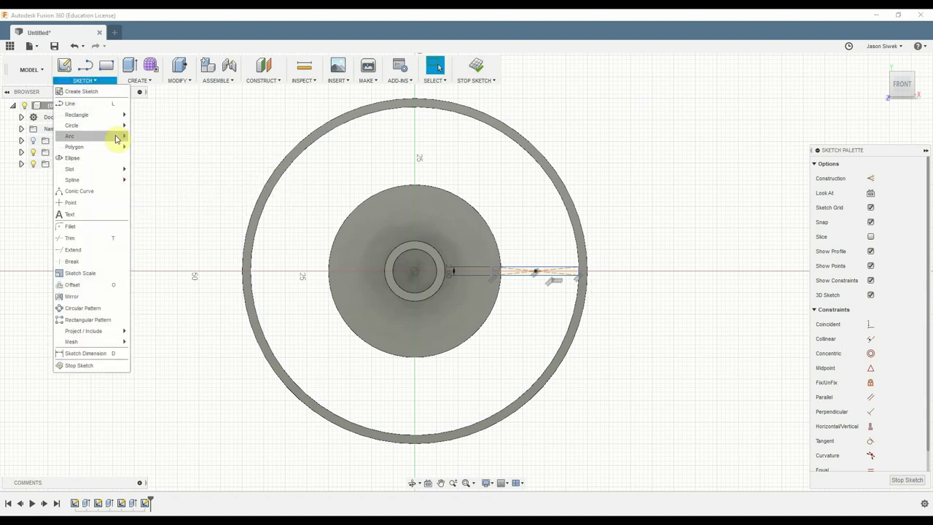
mouse_move(115, 126)
mouse_move(121, 117)
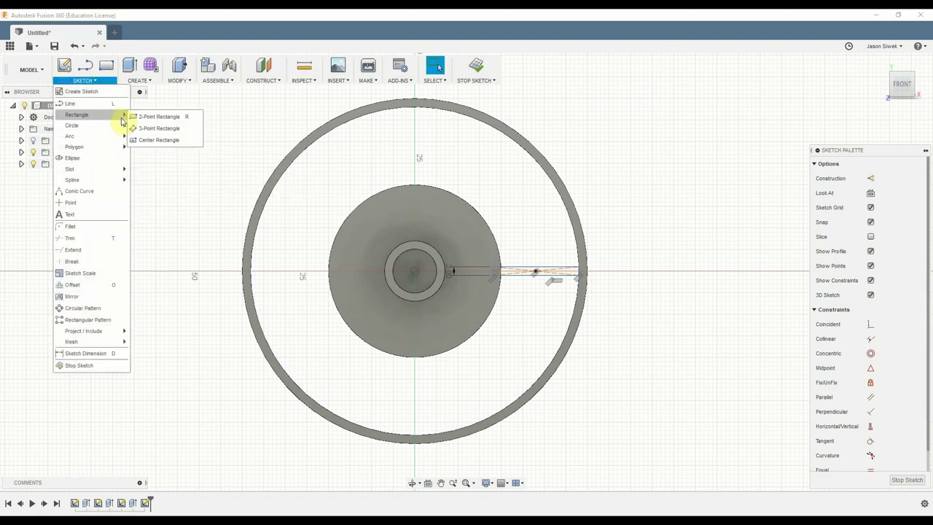
left_click(160, 139)
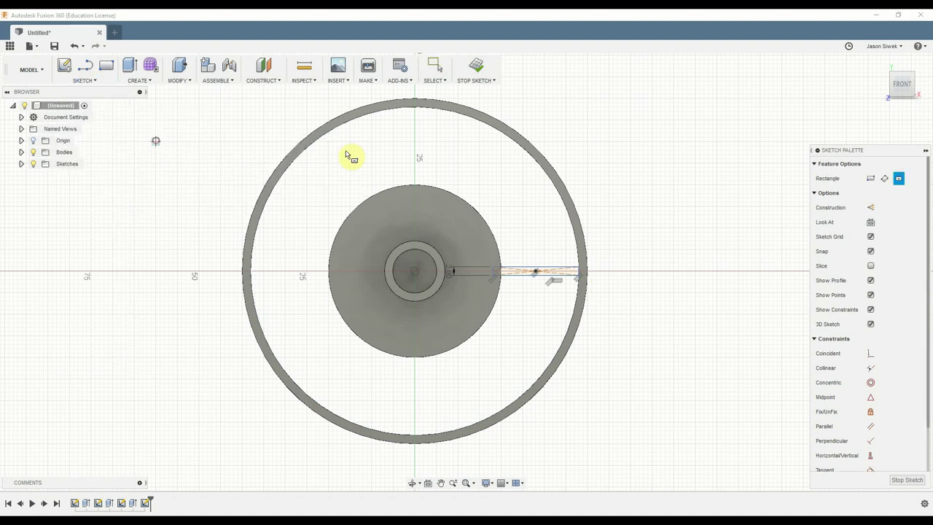
left_click(415, 147)
type("18")
key("Tab")
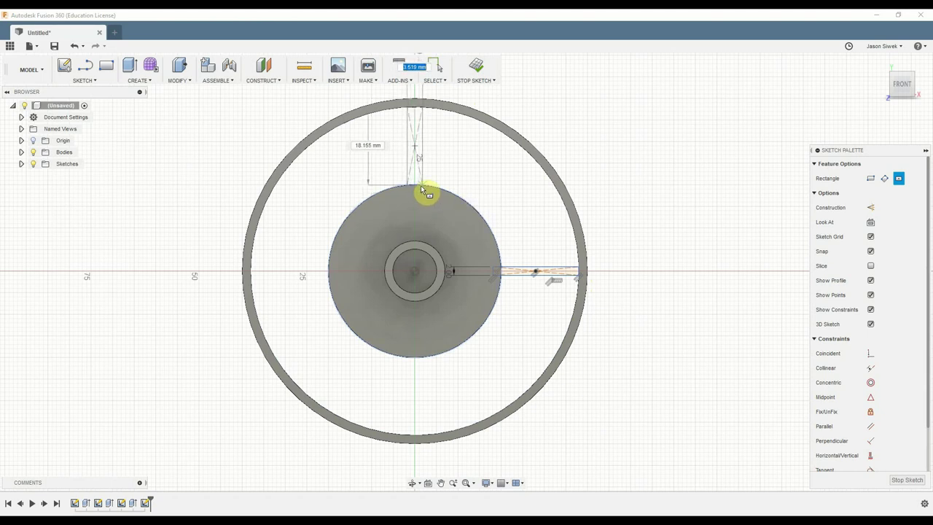
type("2mm")
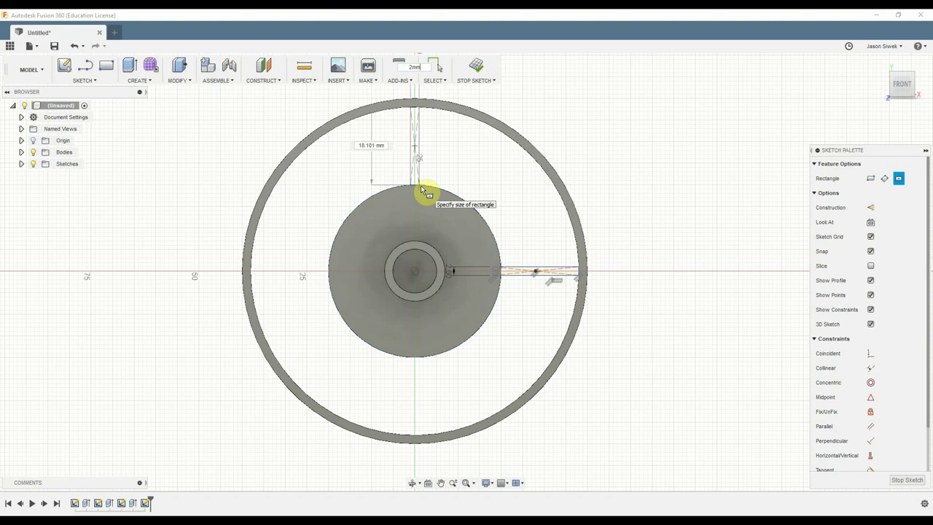
key("Return")
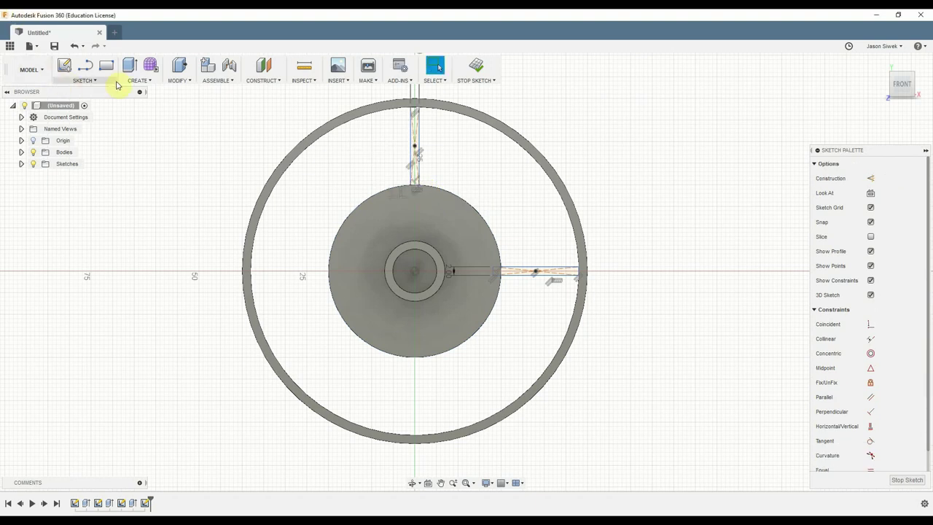
- Draw a 2 mm by 18.2 mm center rectangle left of the disc, reaching the ring
left_click(86, 80)
mouse_move(120, 115)
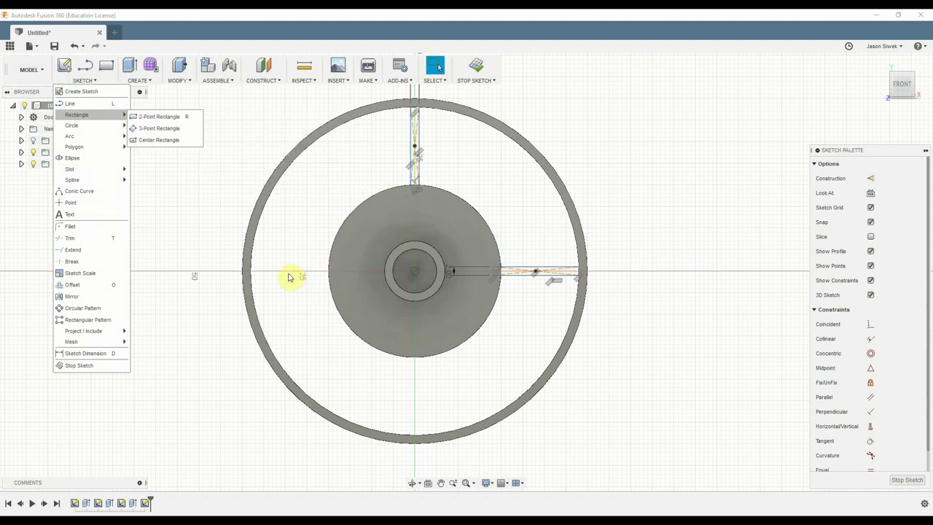
left_click(157, 140)
left_click(290, 271)
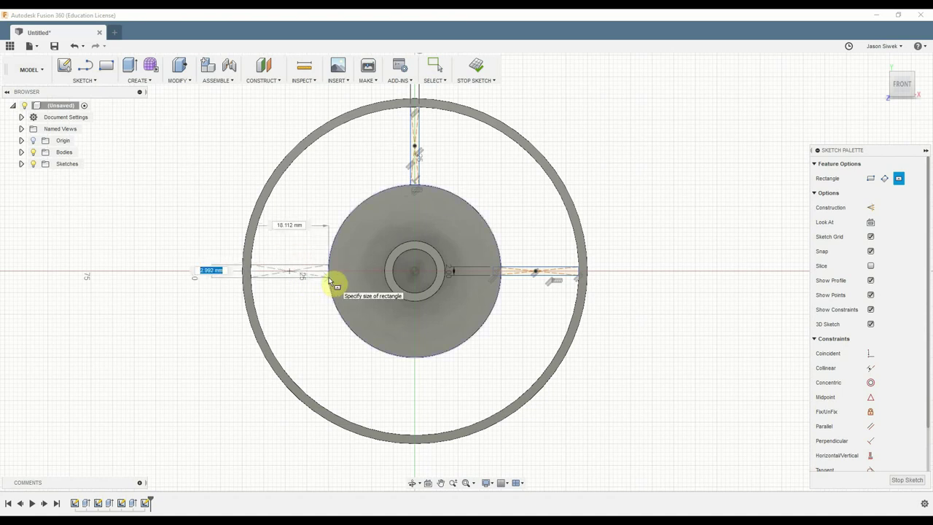
type("2")
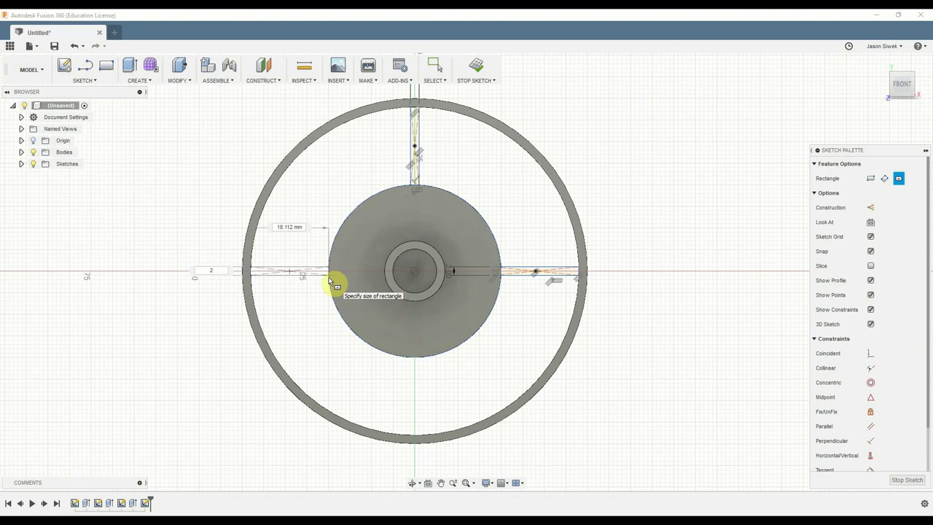
type("mm")
key("Tab")
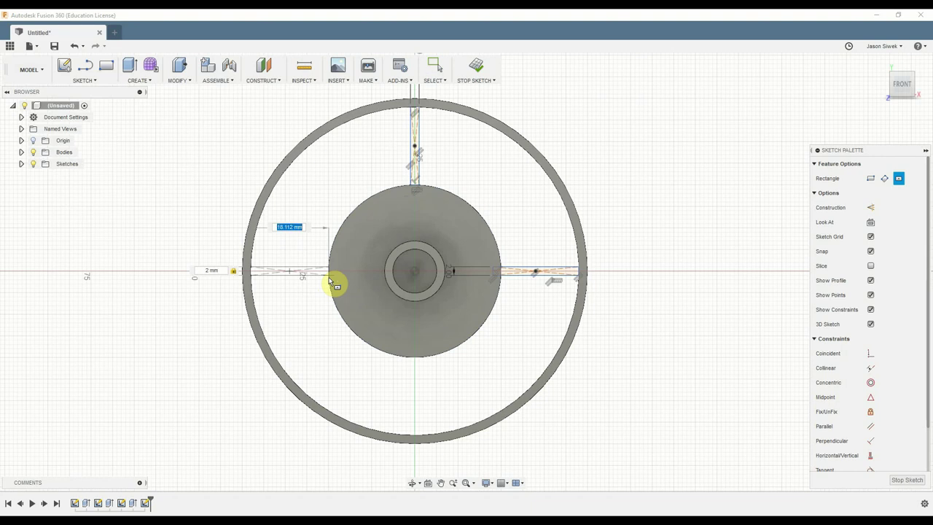
type("18.2mm")
key("Return")
key("Escape")
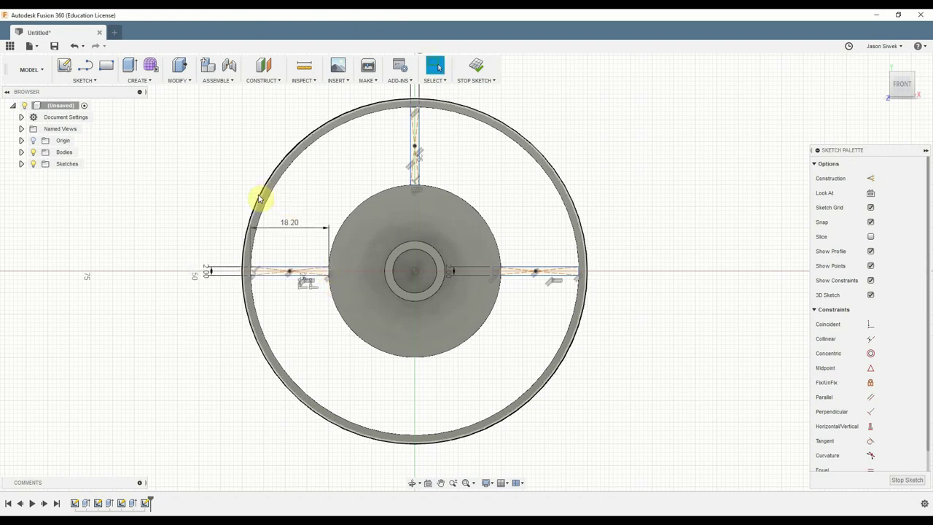
scroll(292, 219, "up", 3)
scroll(318, 232, "up", 2)
scroll(318, 232, "up", 2)
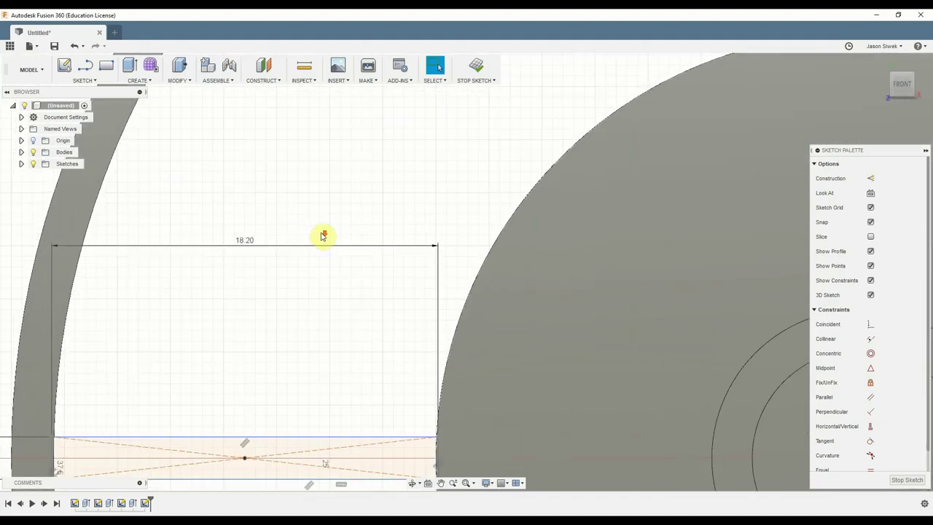
scroll(324, 238, "down", 2)
scroll(333, 265, "up", 1)
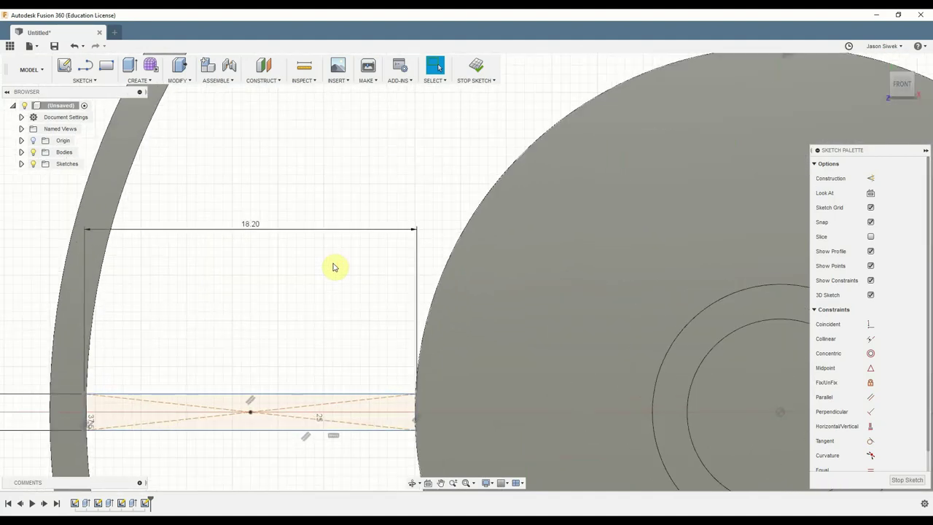
scroll(333, 265, "down", 5)
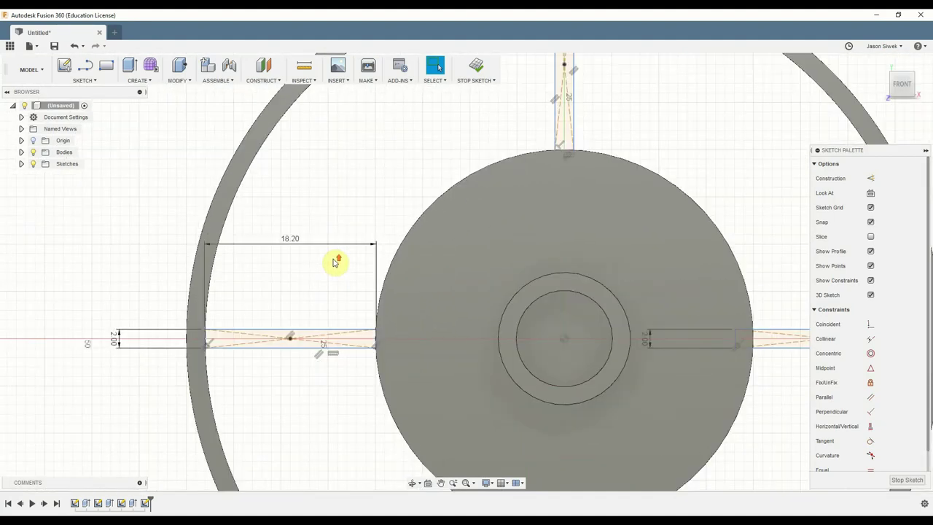
scroll(339, 256, "up", 1)
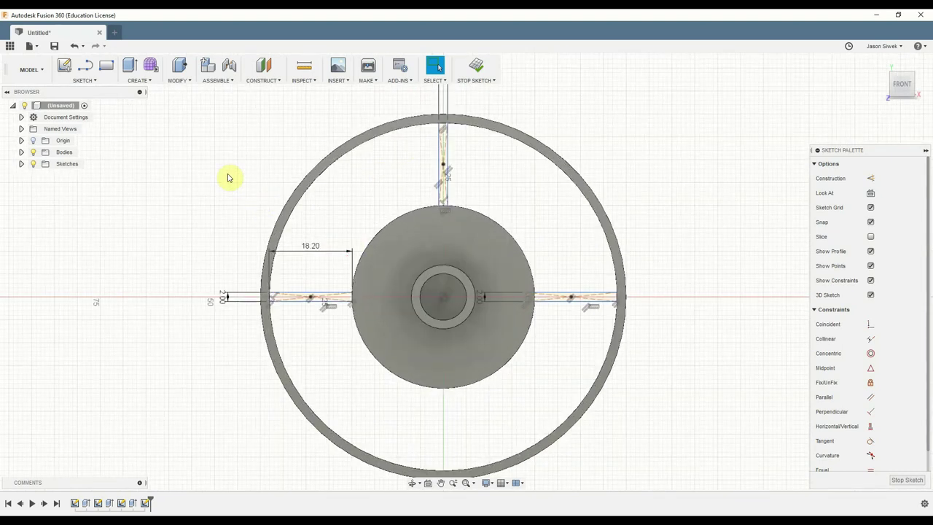
key("r")
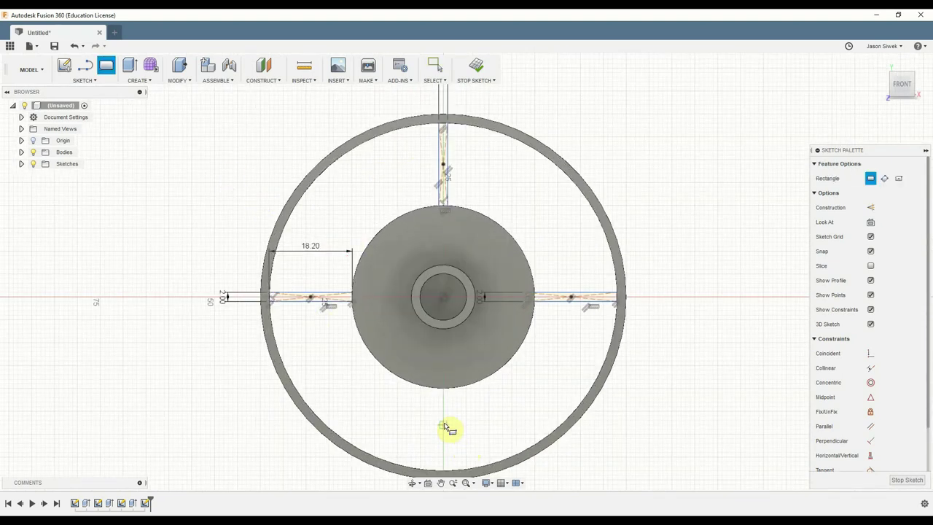
left_click(444, 432)
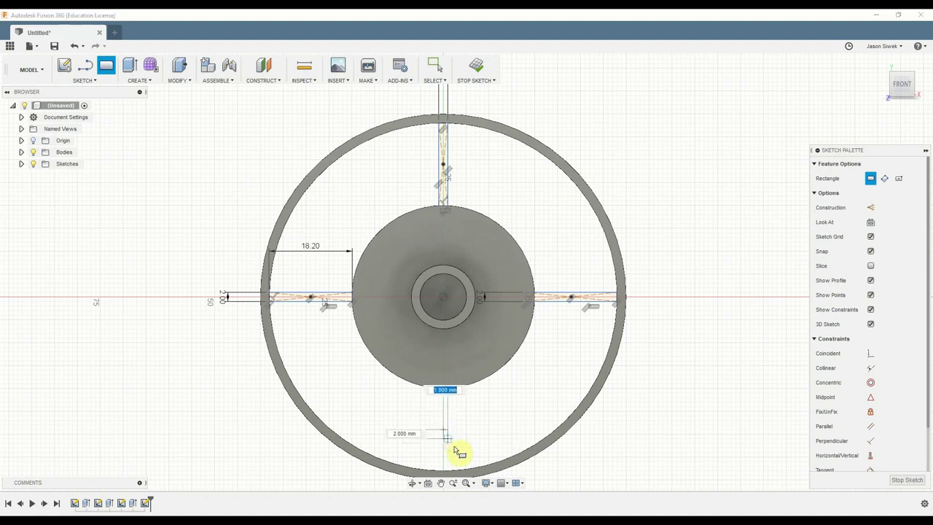
key("Escape")
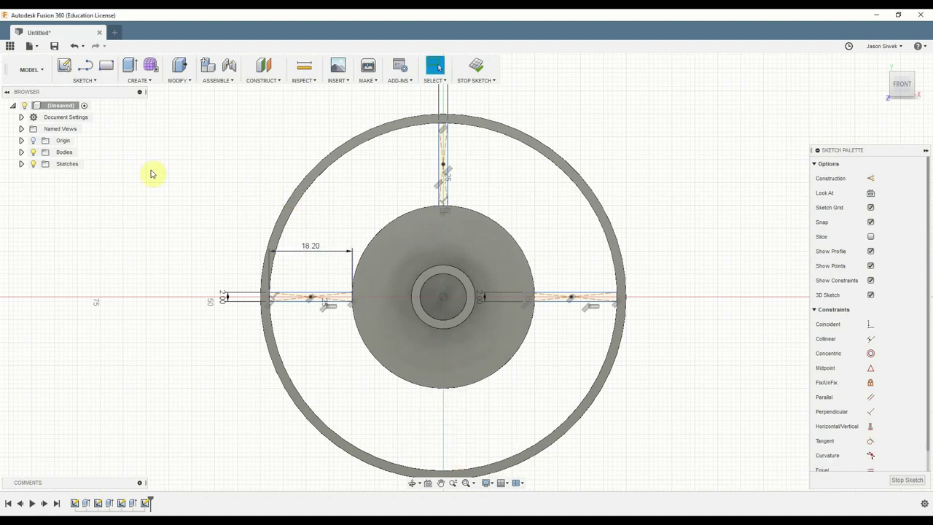
left_click(84, 80)
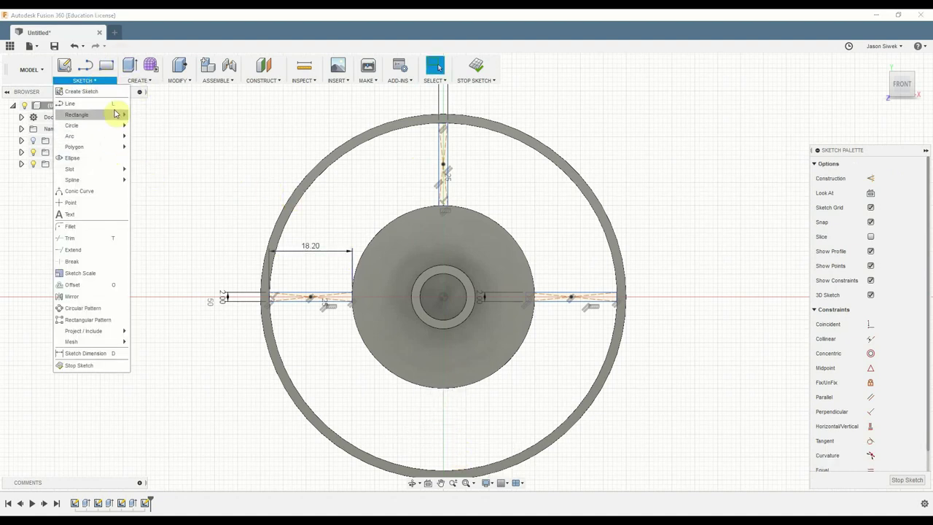
mouse_move(125, 115)
left_click(160, 139)
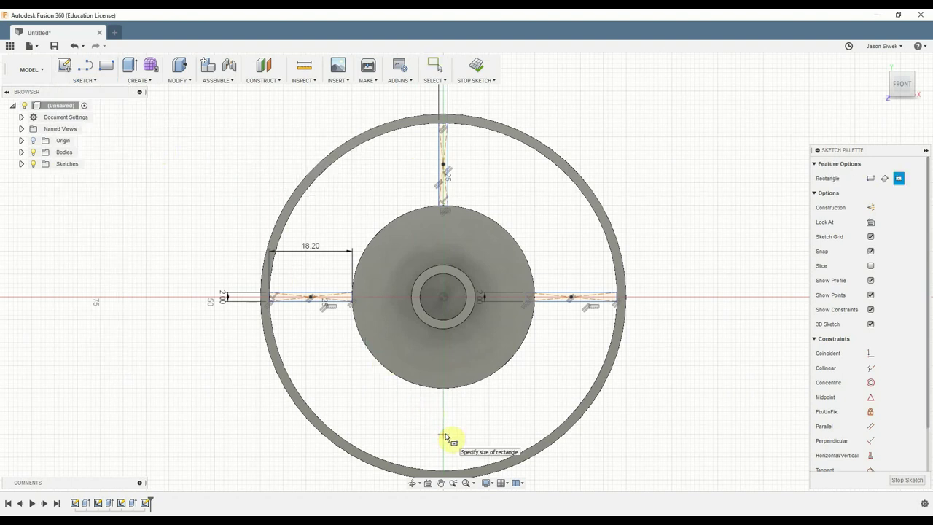
left_click(443, 434)
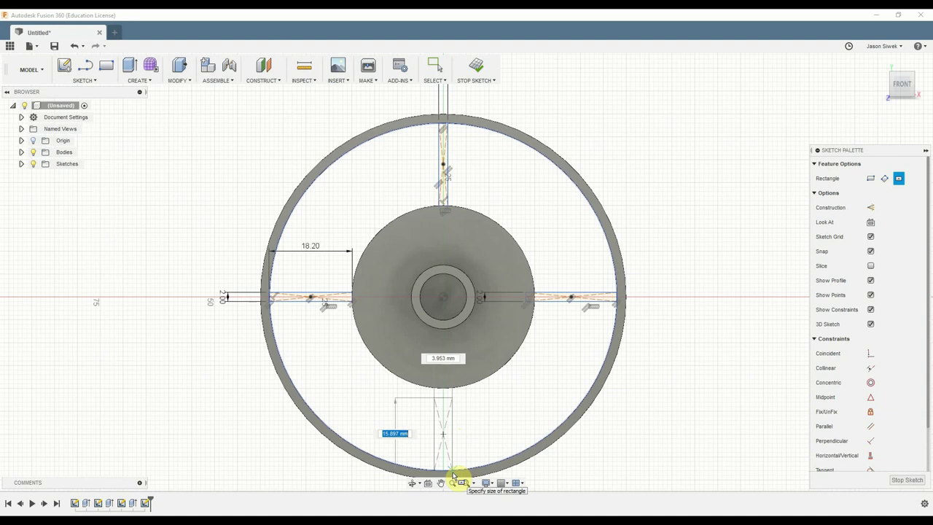
key("Tab")
type("2m")
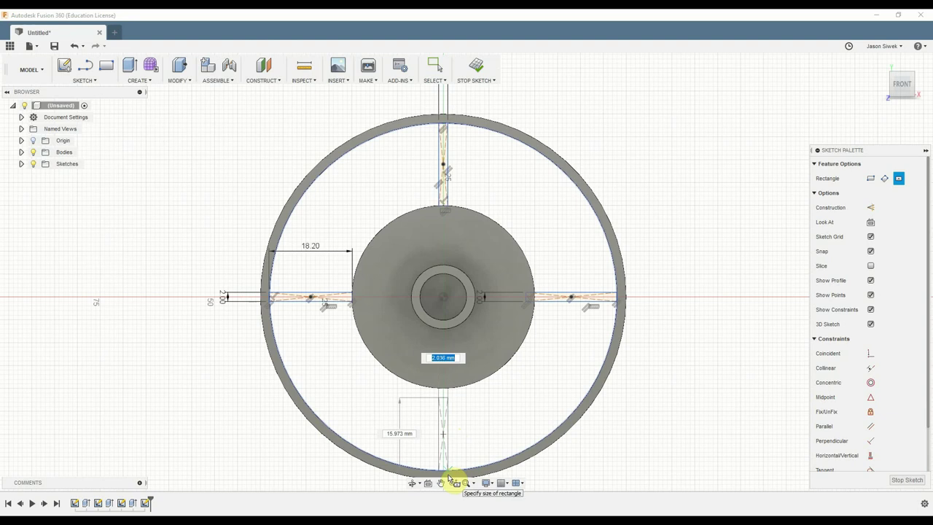
type("2mm")
key("Return")
key("Escape")
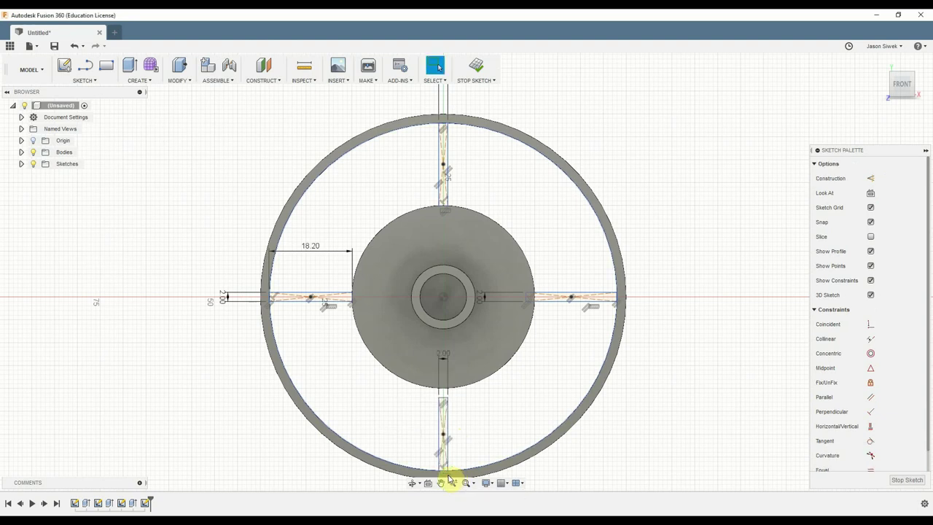
left_click(443, 481)
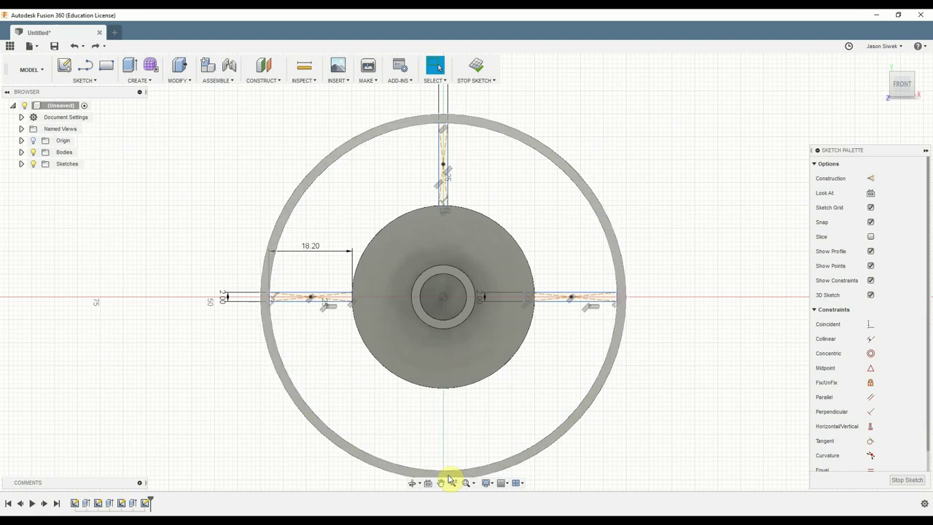
mouse_move(711, 337)
left_mouse_down()
mouse_move(706, 227)
mouse_move(697, 253)
left_mouse_up()
- Draw the bottom 18.2 mm by 2 mm center rectangle spoke between disc and ring
key("Escape")
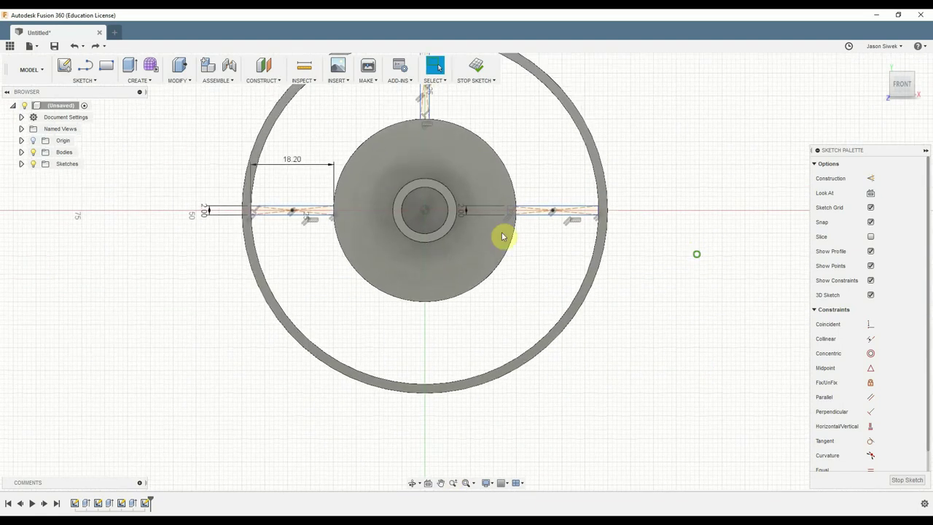
left_click(85, 80)
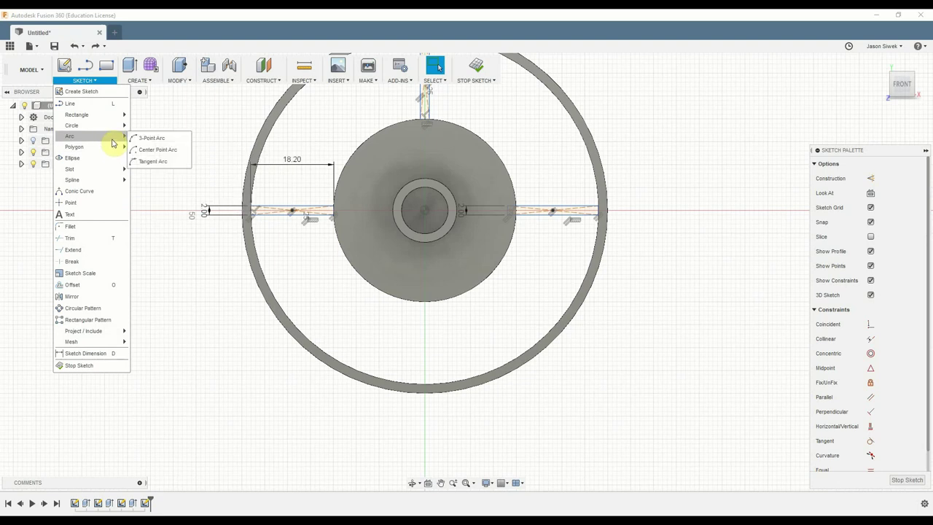
mouse_move(109, 114)
left_click(159, 139)
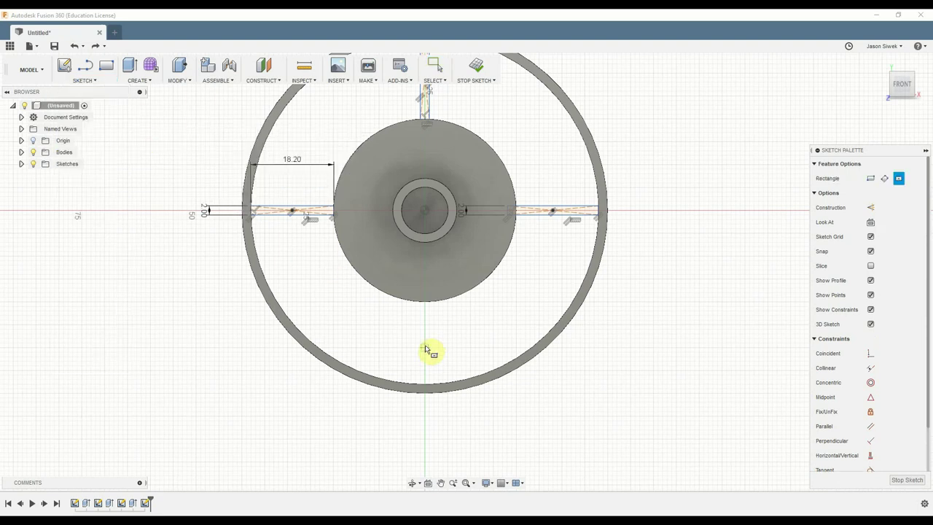
left_click(426, 343)
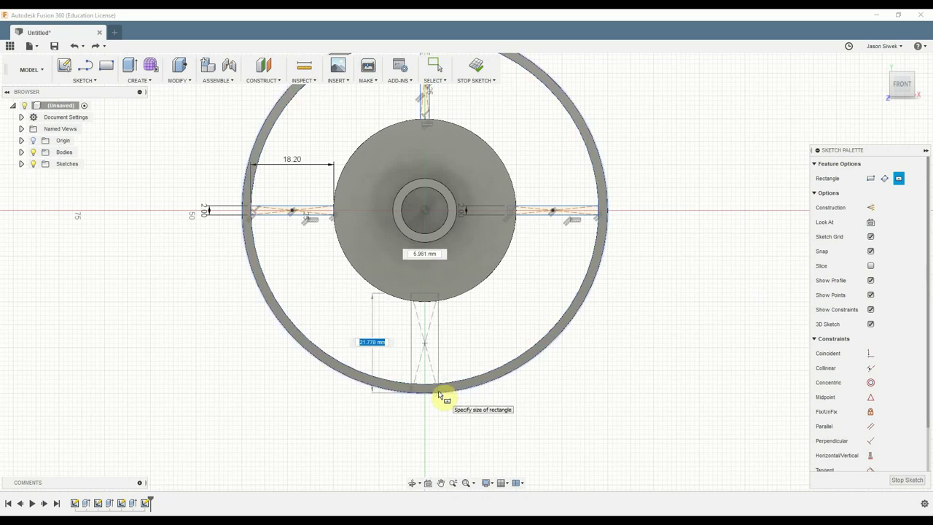
type("18.2")
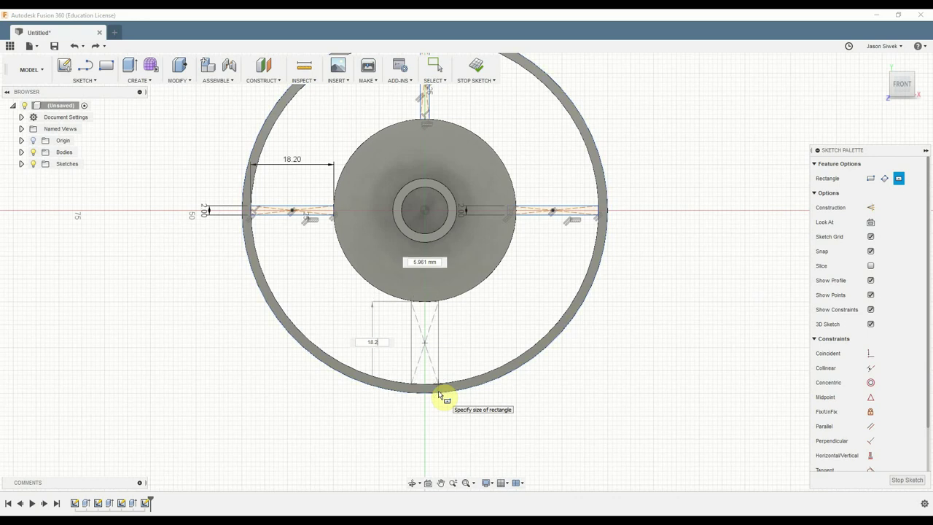
key("Tab")
type("2mm")
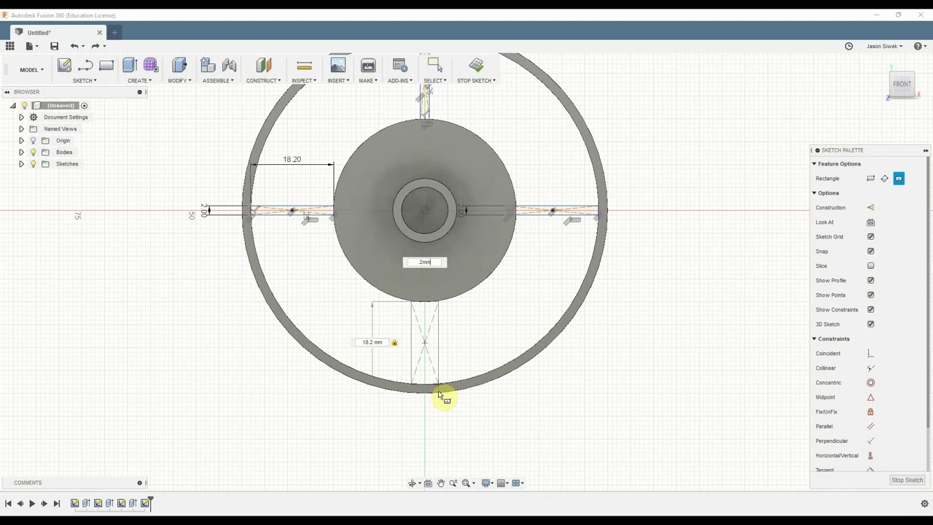
key("Return")
key("Escape")
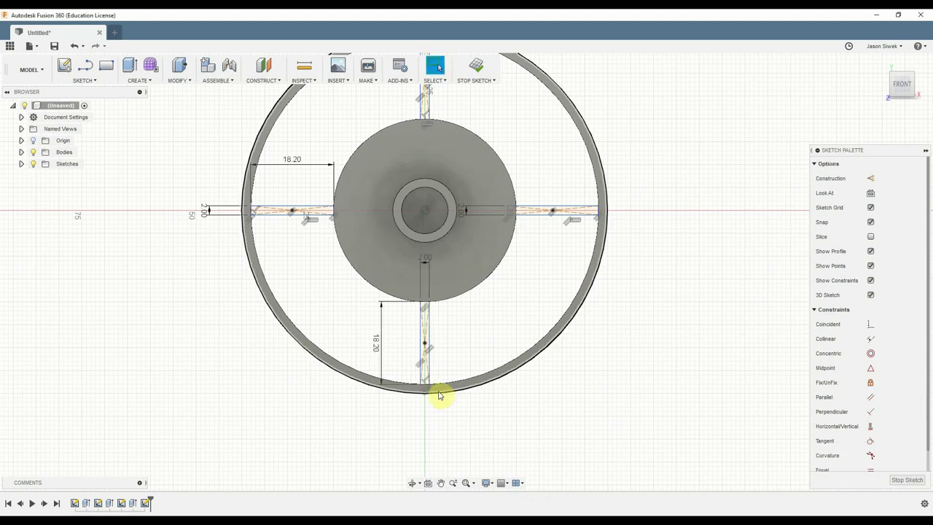
- Finish the sketch and hide the ring Body1 and hub Body2
left_click(475, 67)
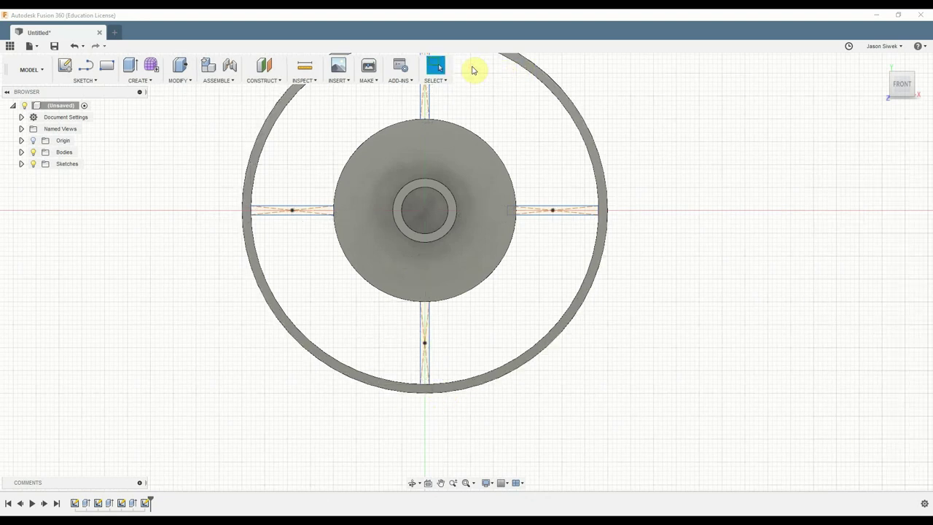
left_click(31, 154)
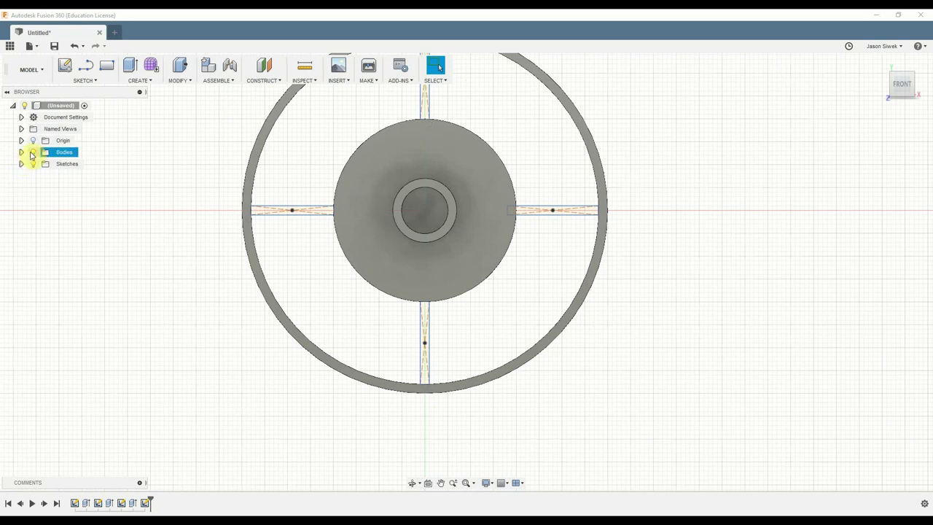
left_click(32, 152)
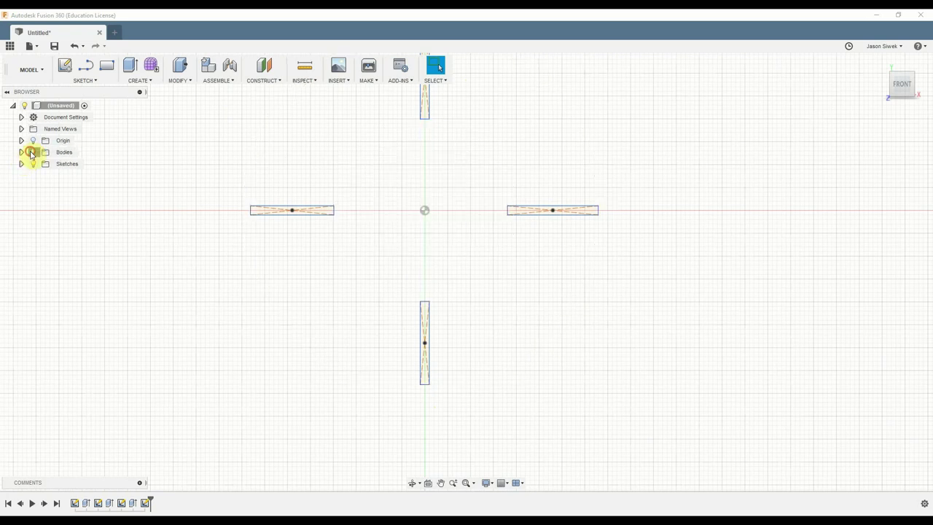
left_click(32, 152)
left_click(21, 152)
left_click(43, 176)
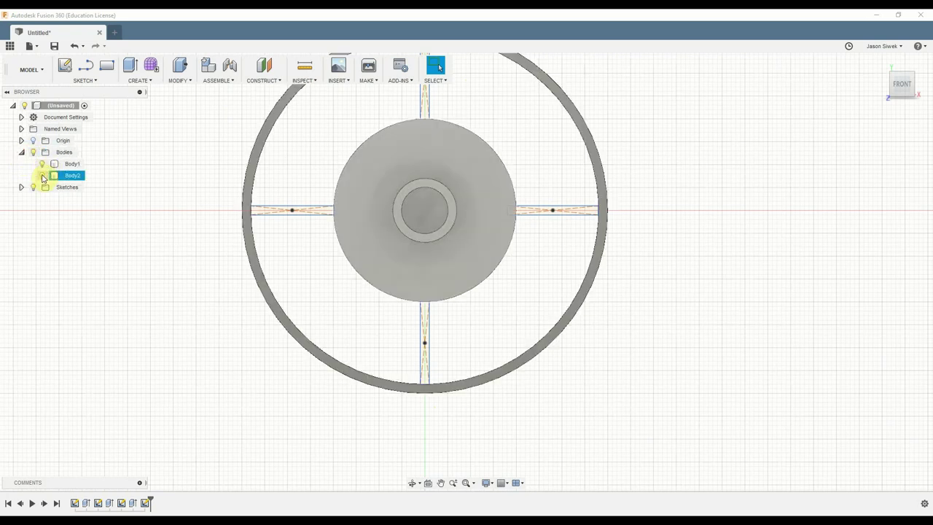
left_click(41, 175)
left_click(42, 164)
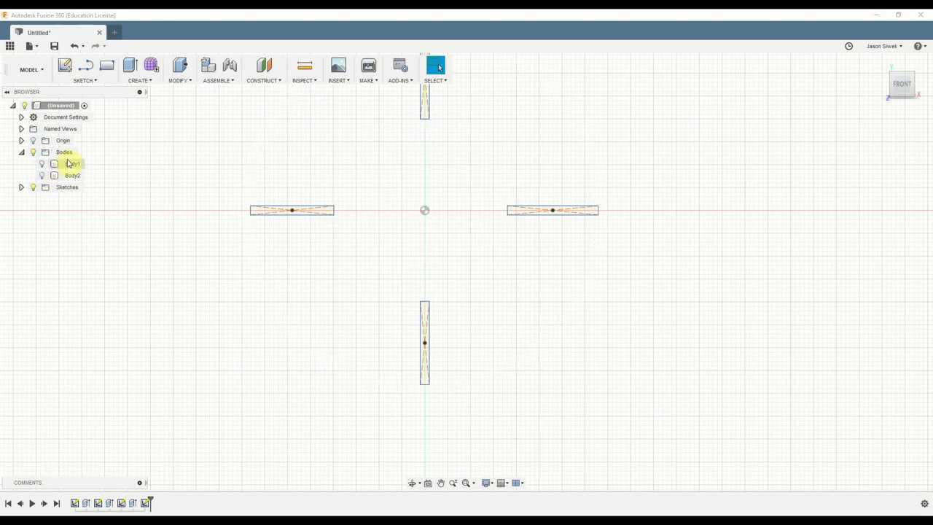
- Extrude the top, left, bottom and right spoke profiles into new bodies
key("e")
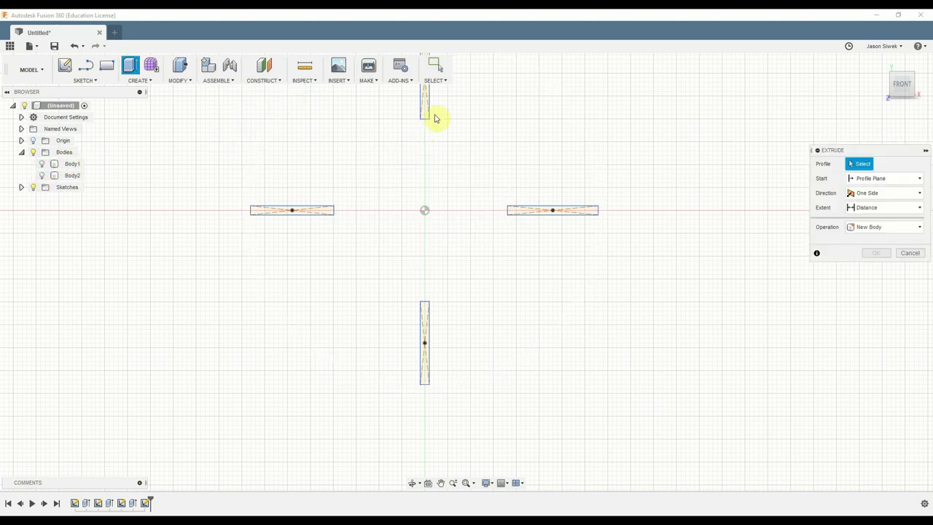
left_click(426, 111)
left_click(297, 211)
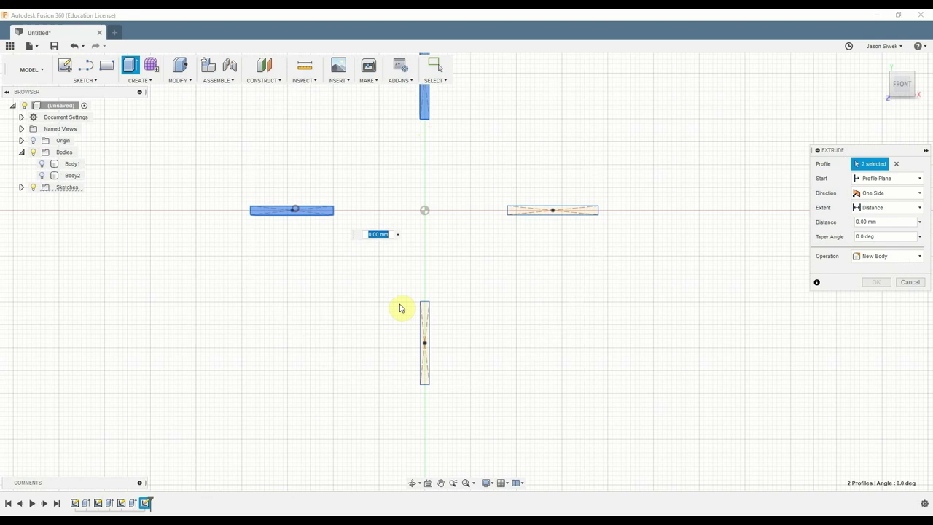
left_click(427, 334)
left_click(541, 212)
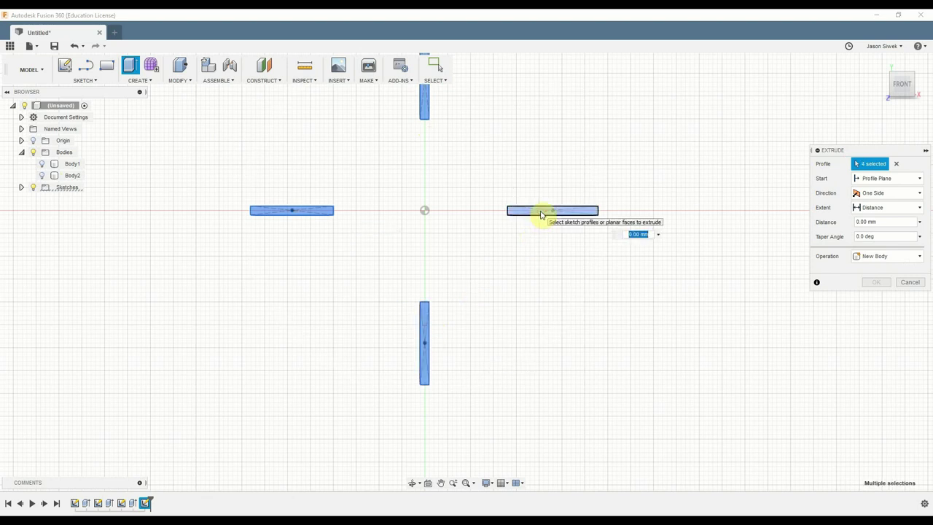
key("Return")
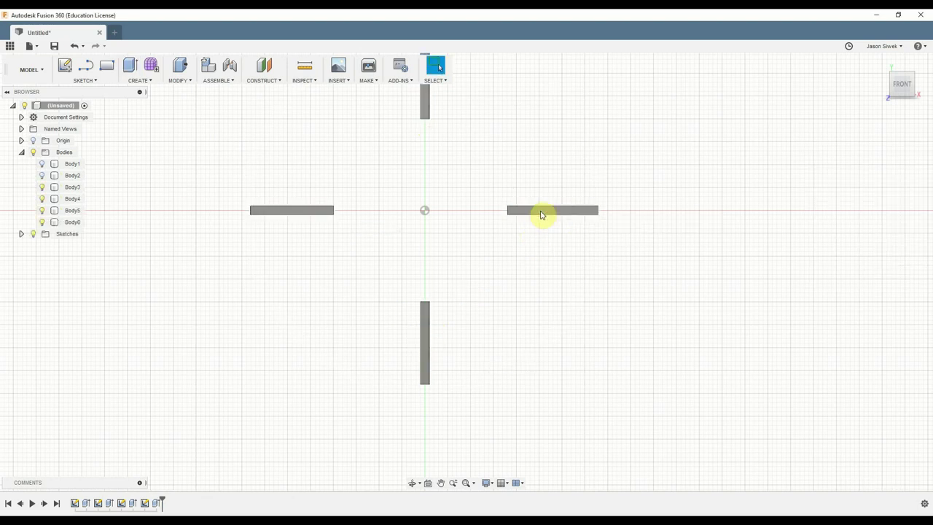
- Show Body1 again, then join all six bodies into one with Modify > Combine
left_click(42, 164)
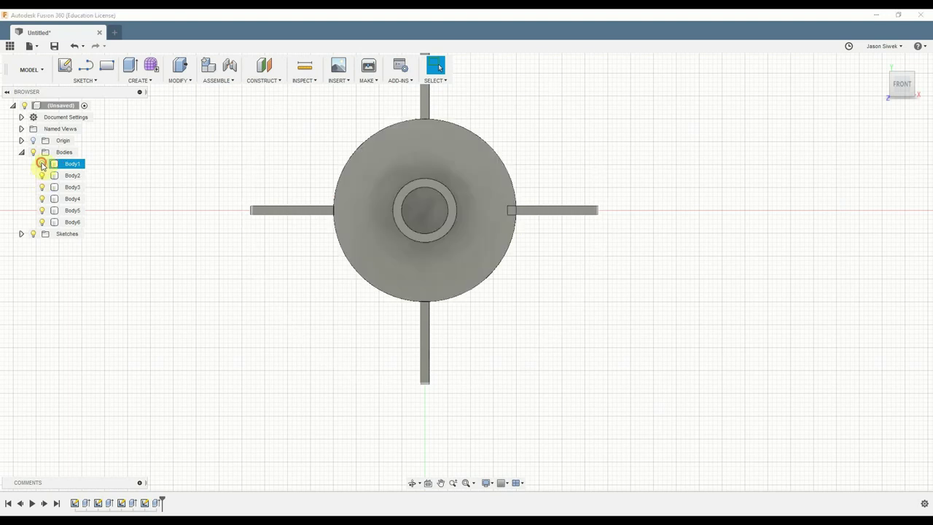
scroll(604, 381, "down", 3)
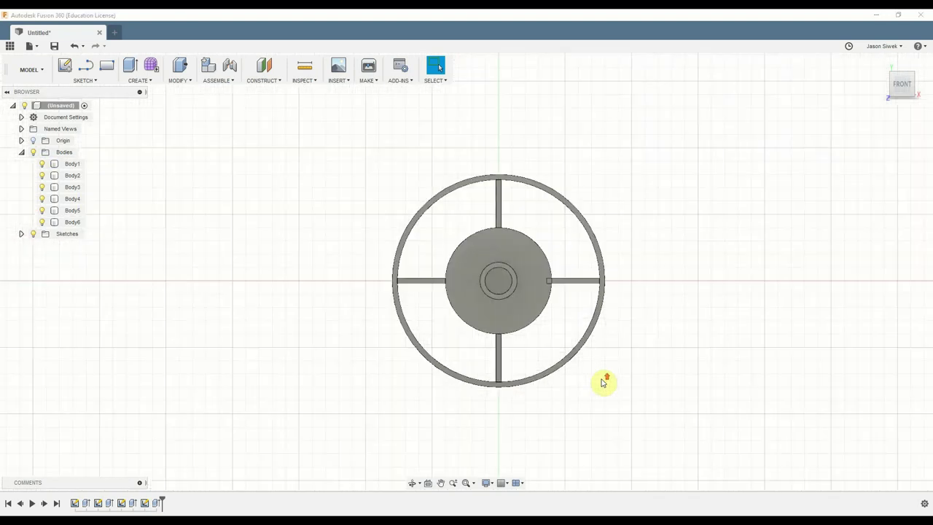
mouse_move(663, 354)
middle_mouse_down("shift")
mouse_move(657, 316)
mouse_move(653, 354)
mouse_move(663, 353)
middle_mouse_up("shift")
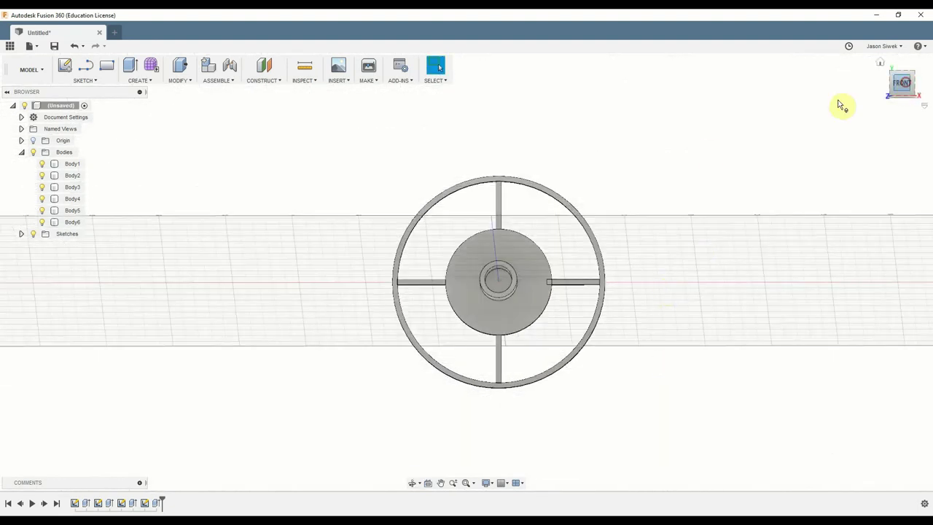
left_click(901, 82)
left_click_drag(371, 140, 633, 410)
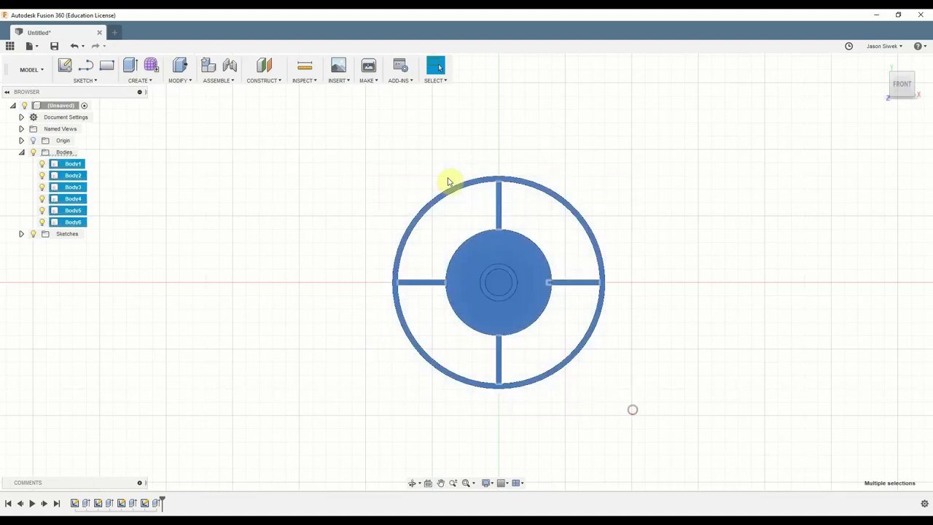
left_click(186, 81)
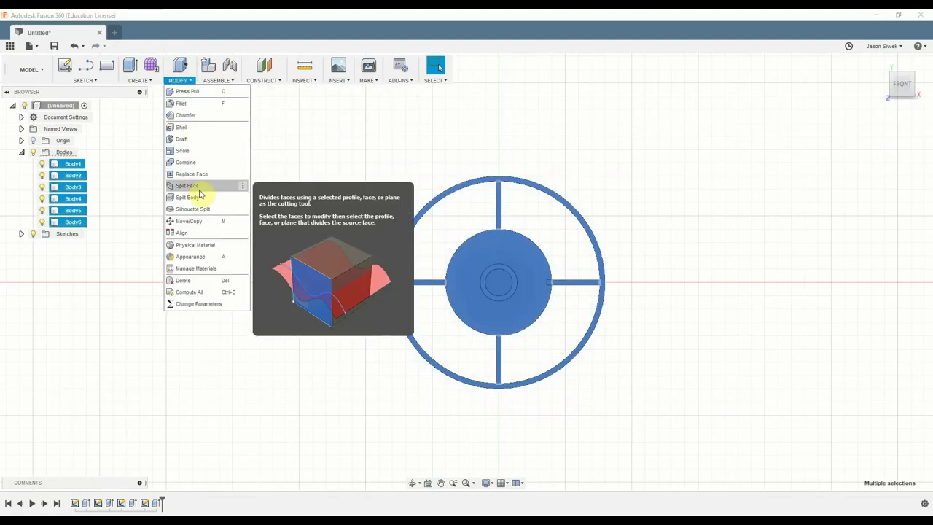
left_click(195, 162)
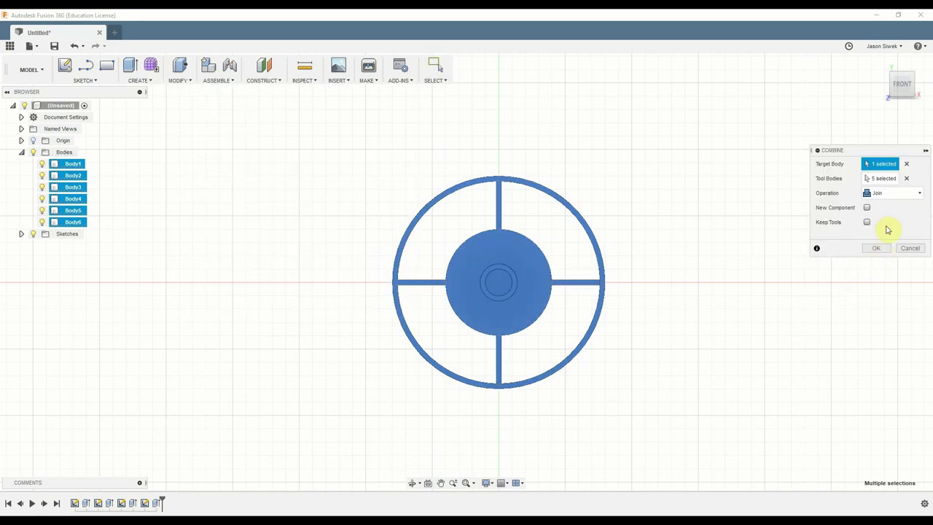
left_click(878, 247)
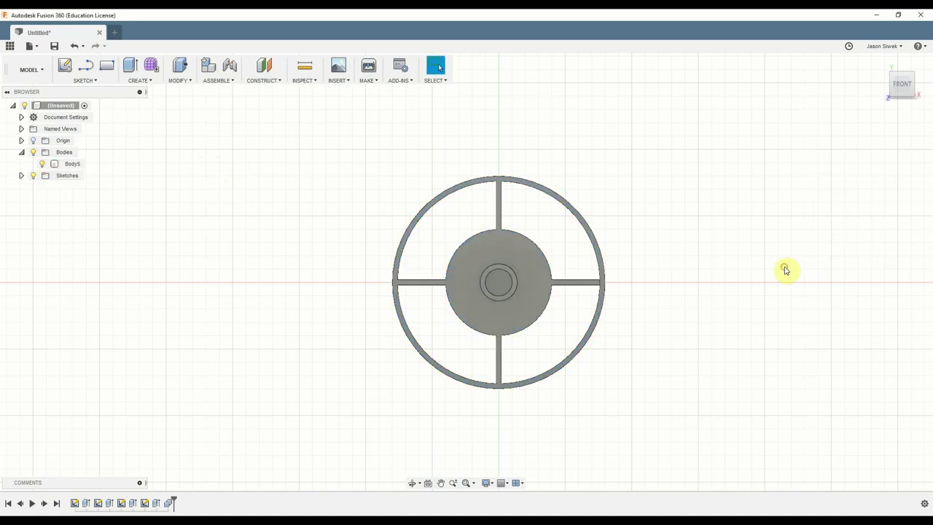
mouse_move(715, 318)
middle_mouse_down("shift")
mouse_move(716, 283)
mouse_move(710, 304)
mouse_move(755, 280)
middle_mouse_up("shift")
left_click(898, 82)
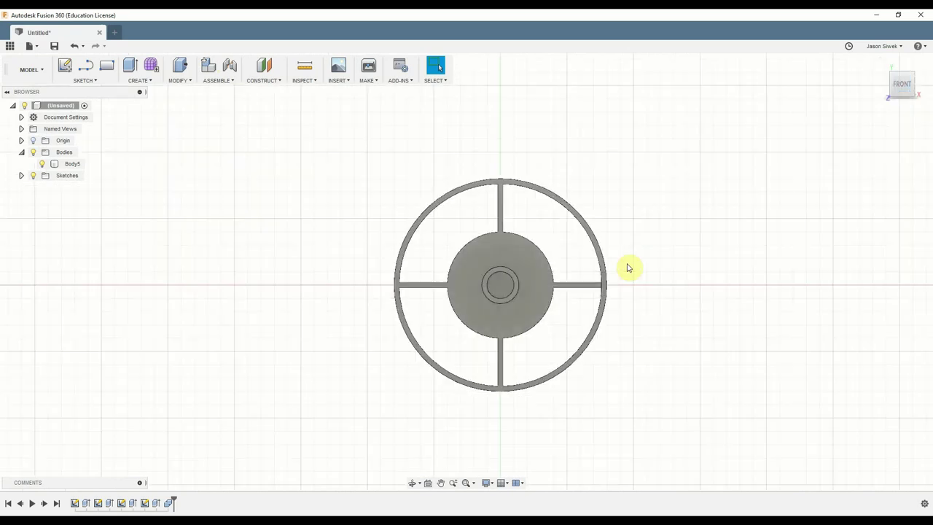
middle_click_drag(735, 272, 507, 279)
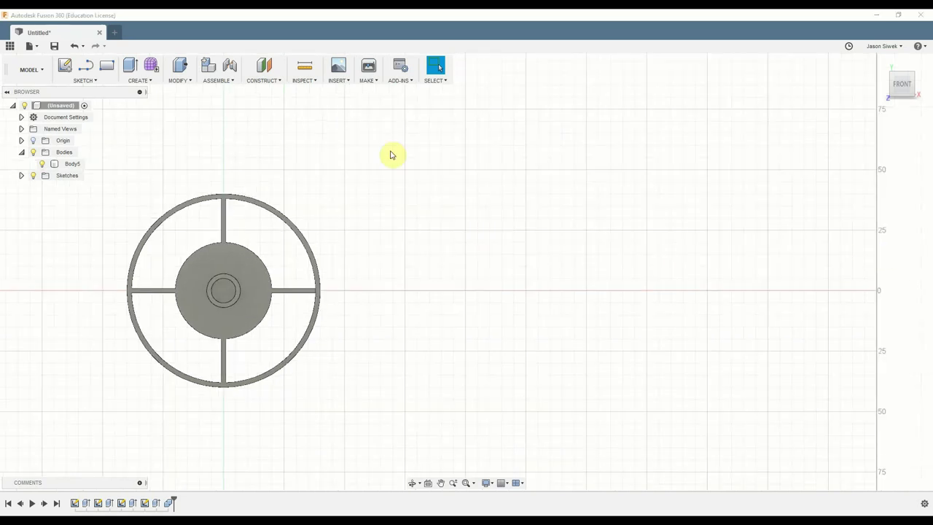
middle_click_drag(591, 300, 523, 293)
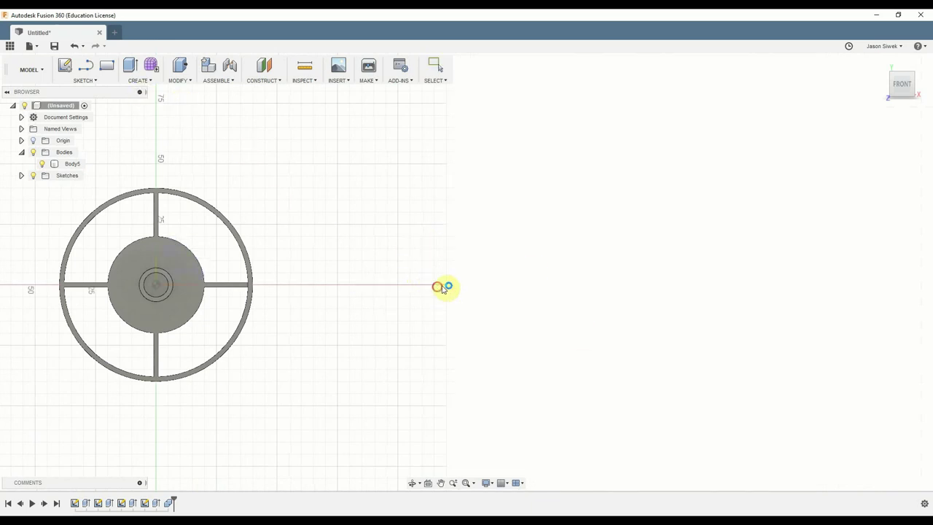
- Start a sketch on the front plane and draw a 120 mm circle centred on the red axis
left_click(442, 287)
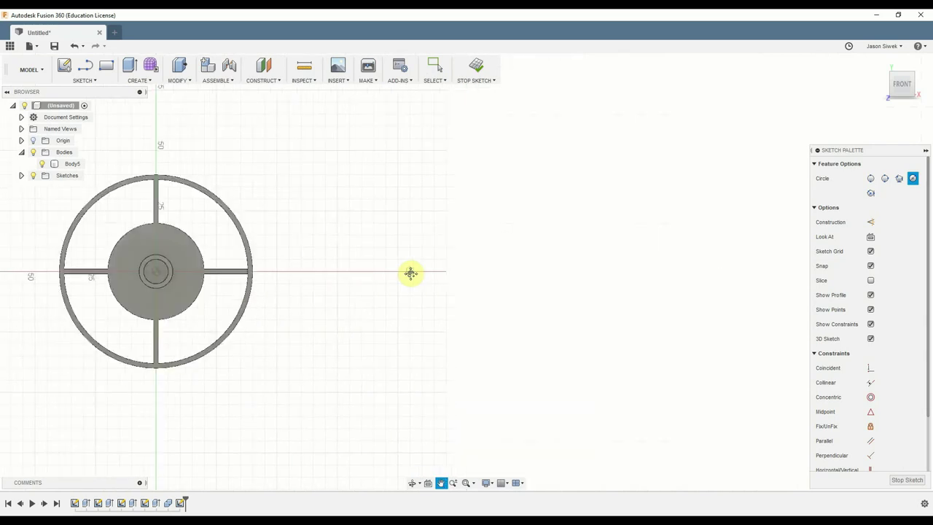
left_click(507, 272)
type("12")
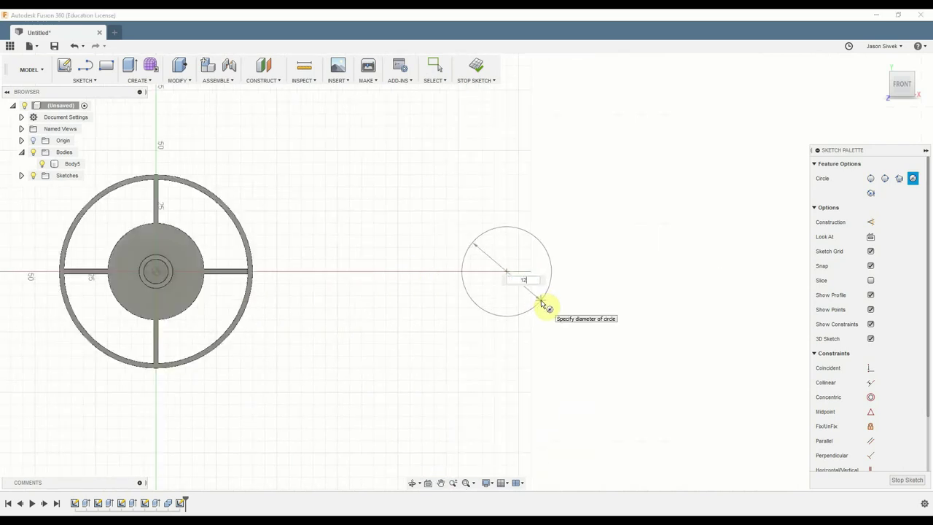
type("0")
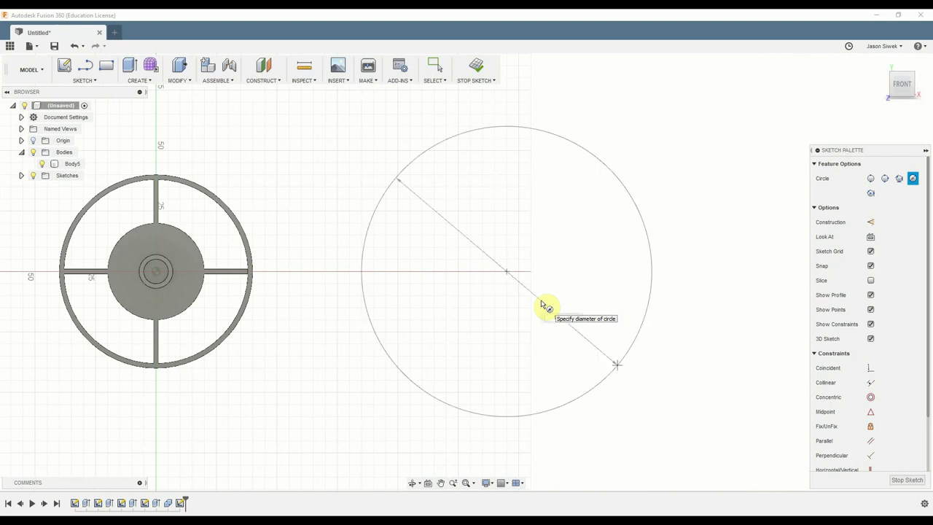
key("Return")
key("Escape")
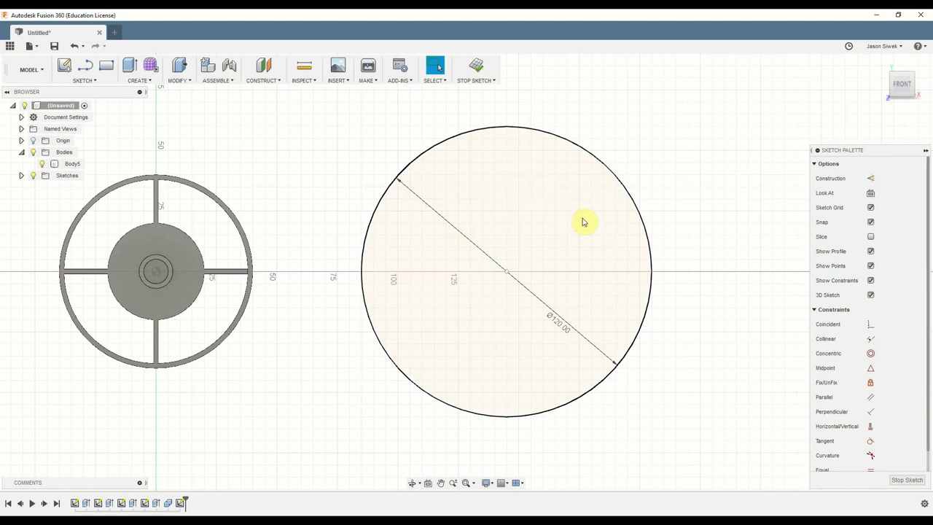
- Add a 2 mm circle at the big circle's centre and finish Sketch5
key("c")
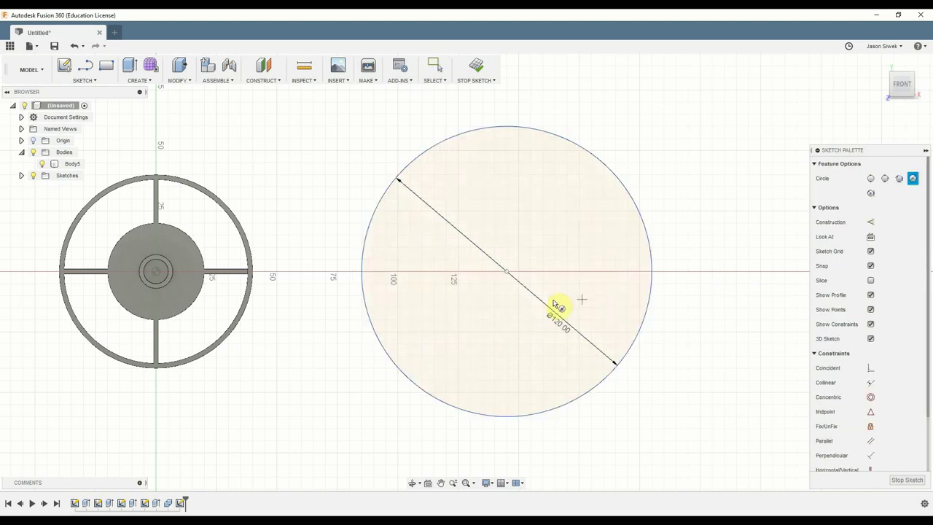
left_click(507, 272)
type("2mm")
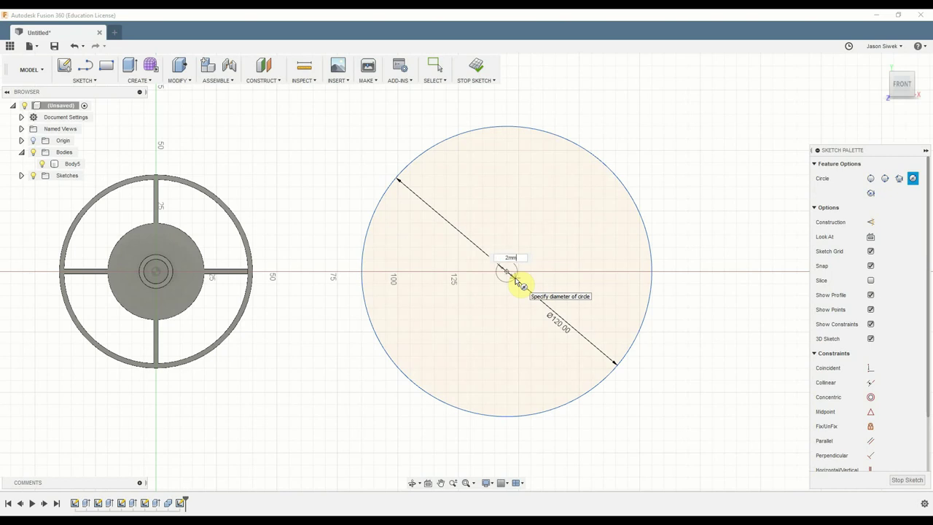
key("Return")
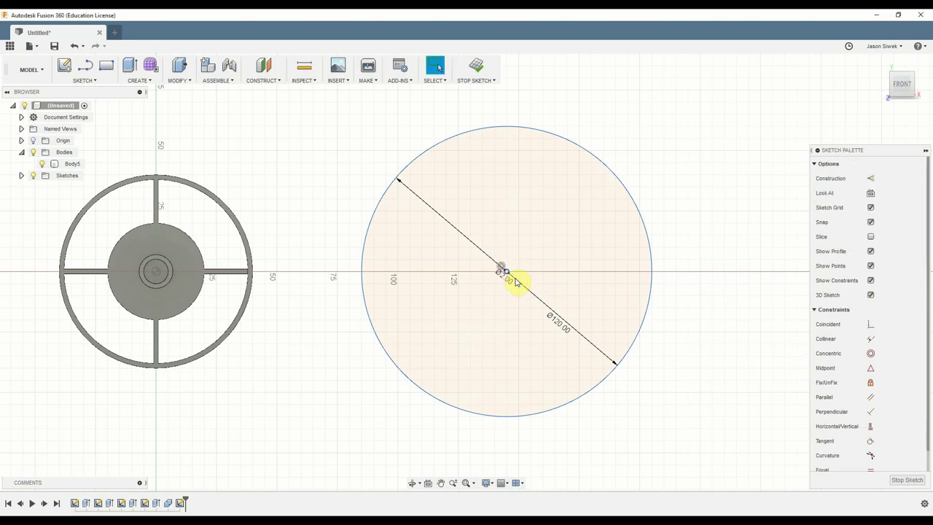
right_click(520, 281)
left_click(598, 287)
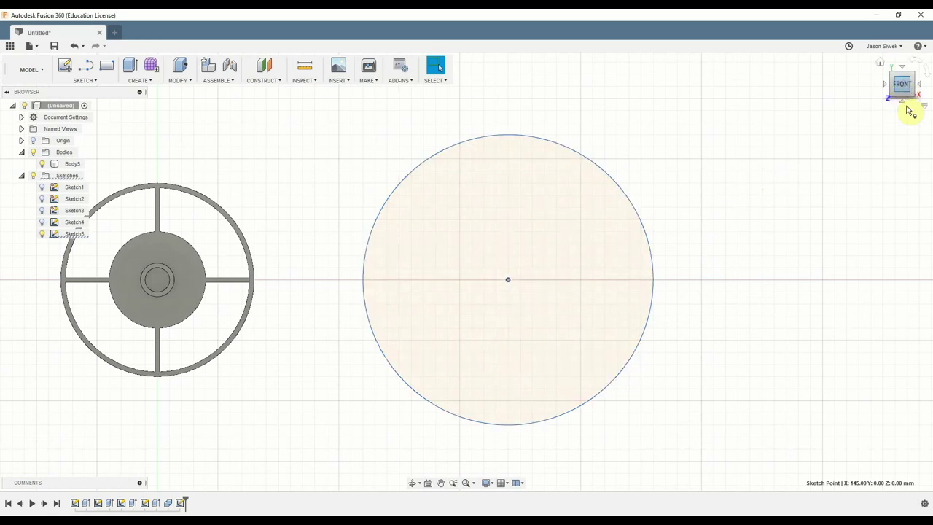
- Move the 120 mm sketch circle 60 mm down along Z with Move/Copy
key("m")
left_click(886, 164)
left_click(884, 212)
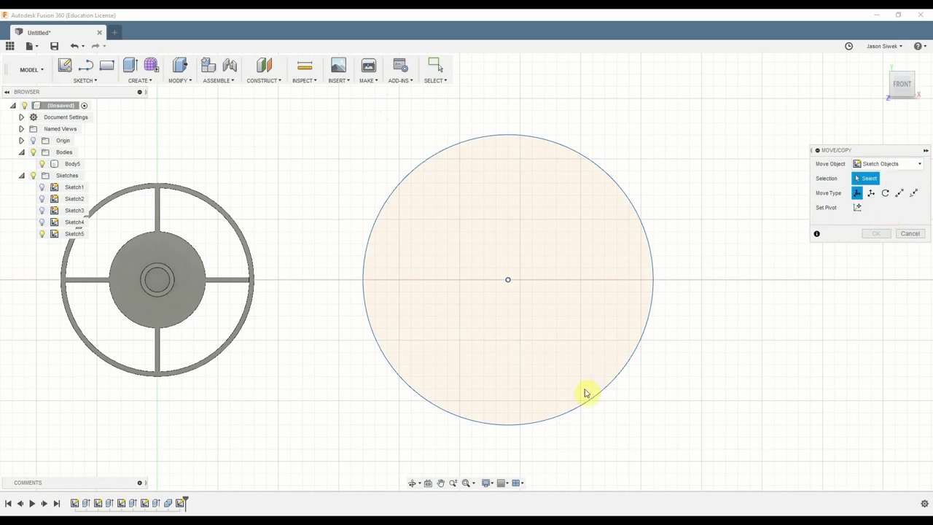
left_click(559, 416)
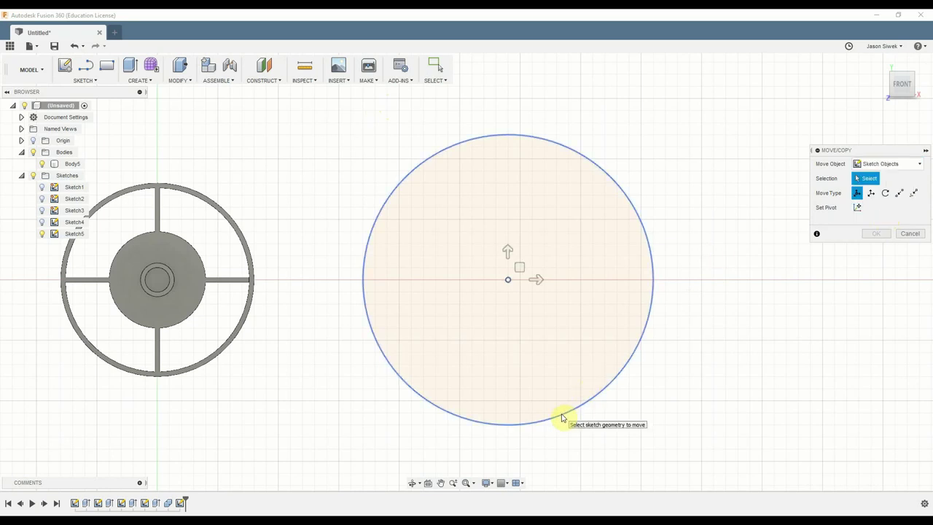
left_click(561, 418)
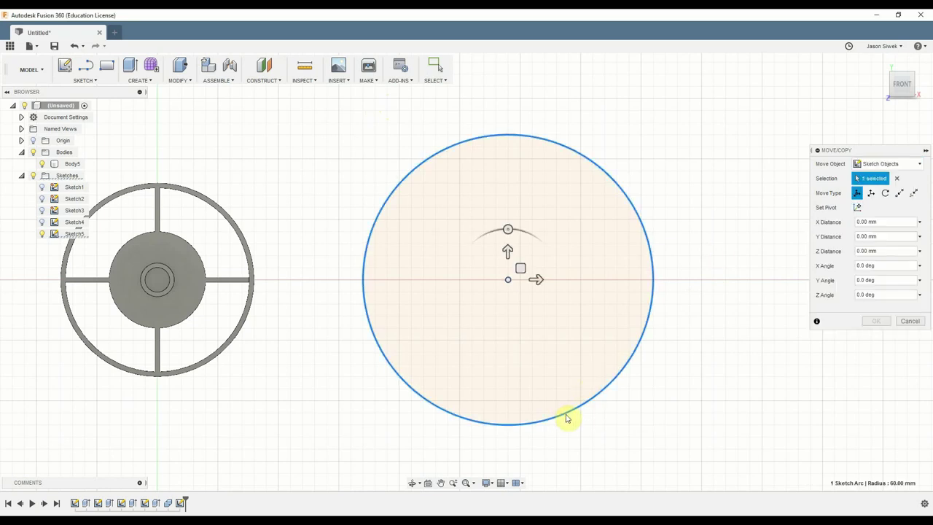
left_click(902, 106)
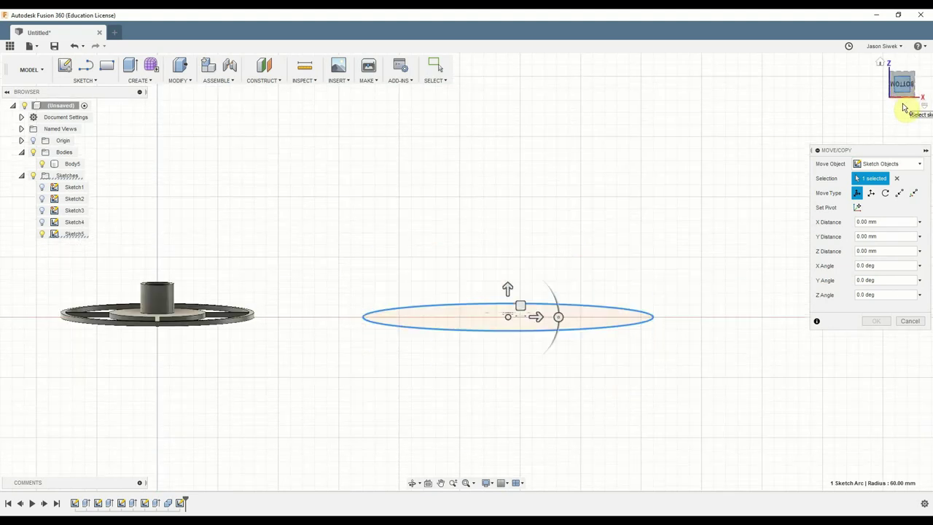
left_click(508, 287)
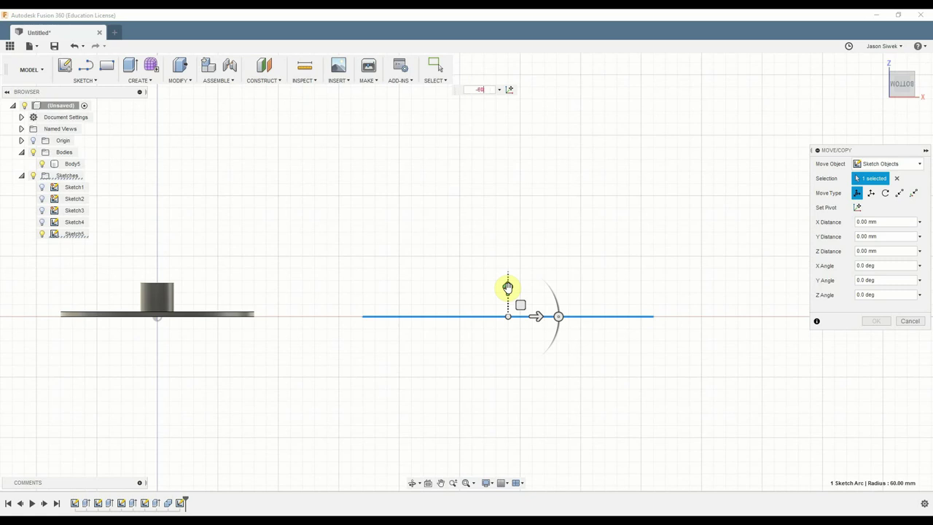
key("Return")
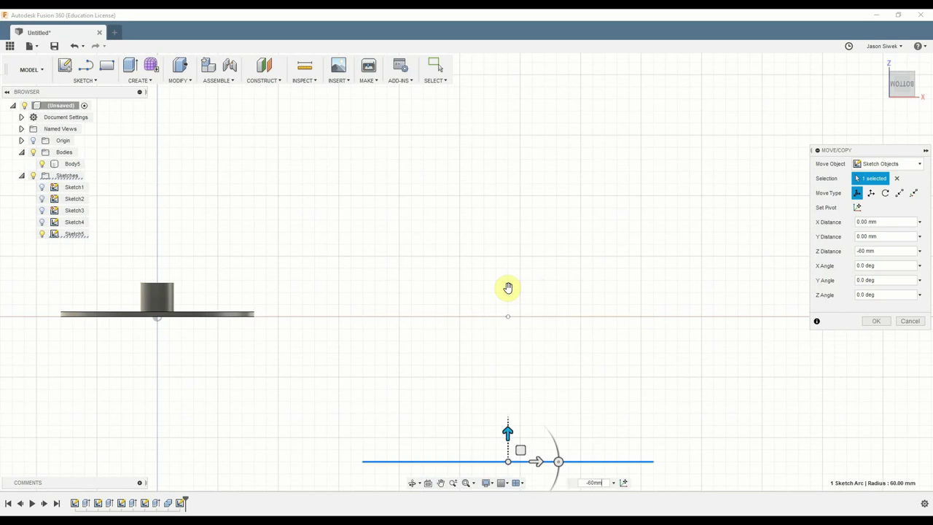
- Orbit the view with the ViewCube to inspect the lowered circle beside the wheel
middle_click_drag(558, 306, 561, 342, "shift")
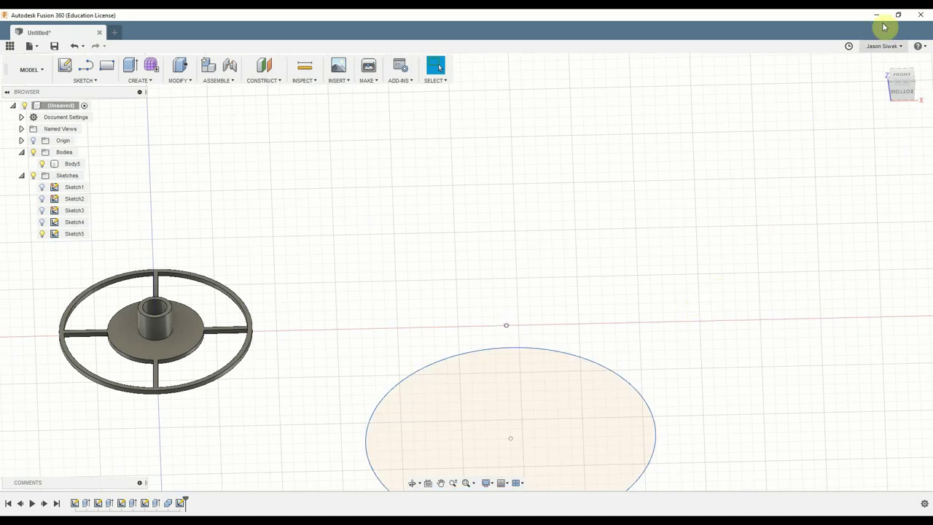
left_click(908, 94)
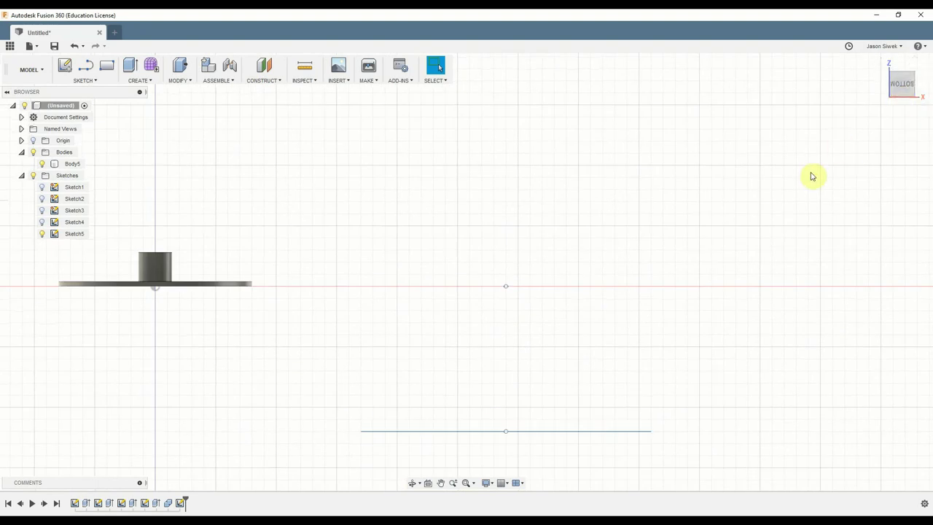
left_click(902, 102)
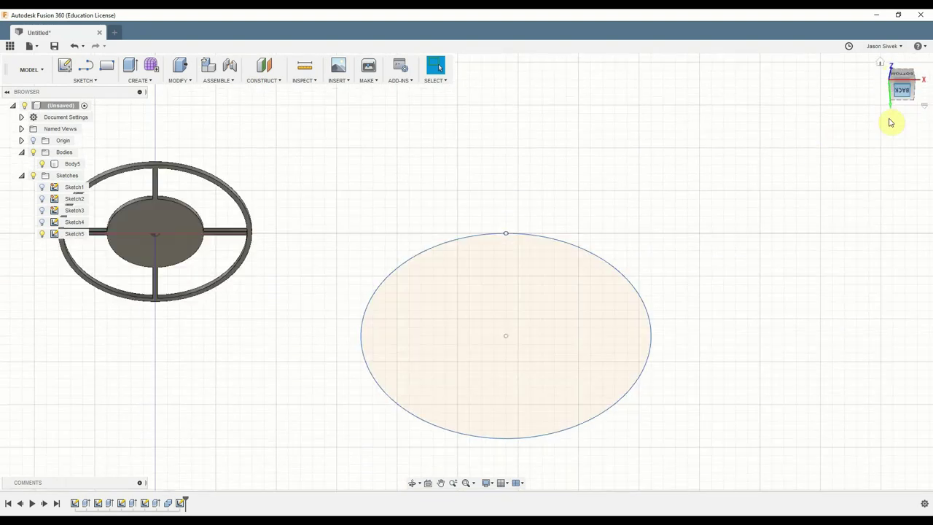
middle_click_drag(751, 329, 758, 104, "shift")
key("Escape")
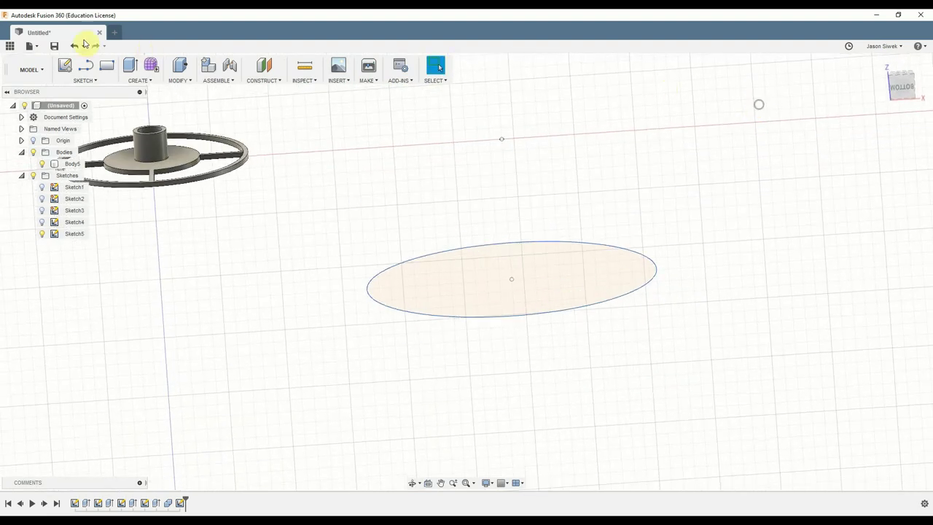
- Loft from the 120 mm circle to the centre point above it, creating cone Body7
left_click(156, 81)
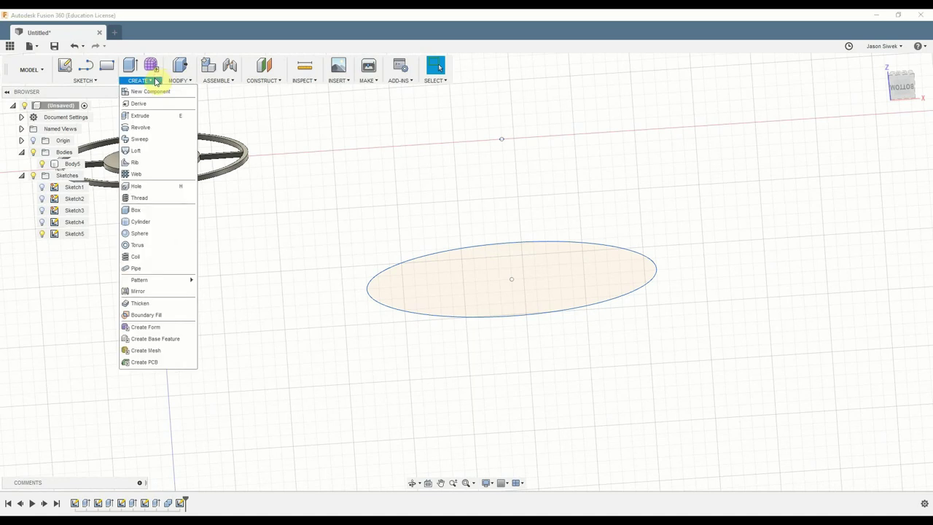
left_click(139, 150)
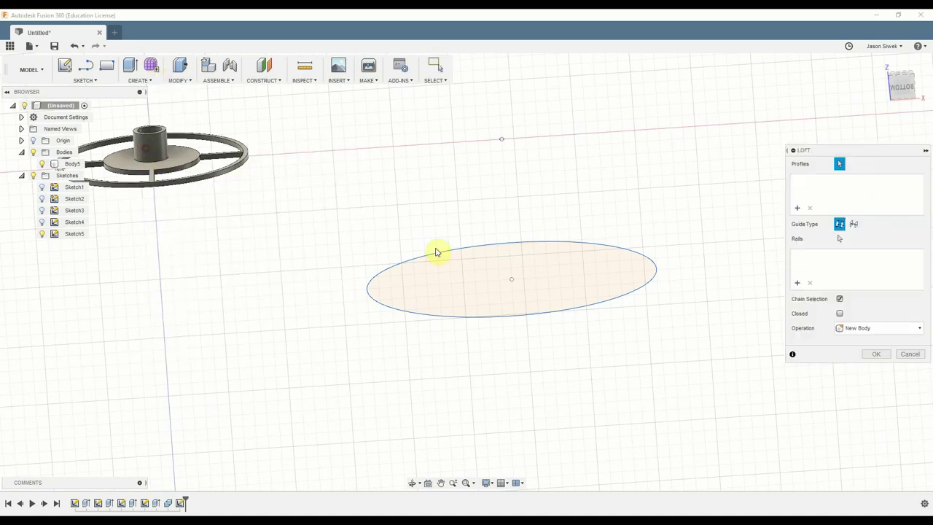
left_click(486, 295)
middle_click_drag(506, 328, 515, 303, "shift")
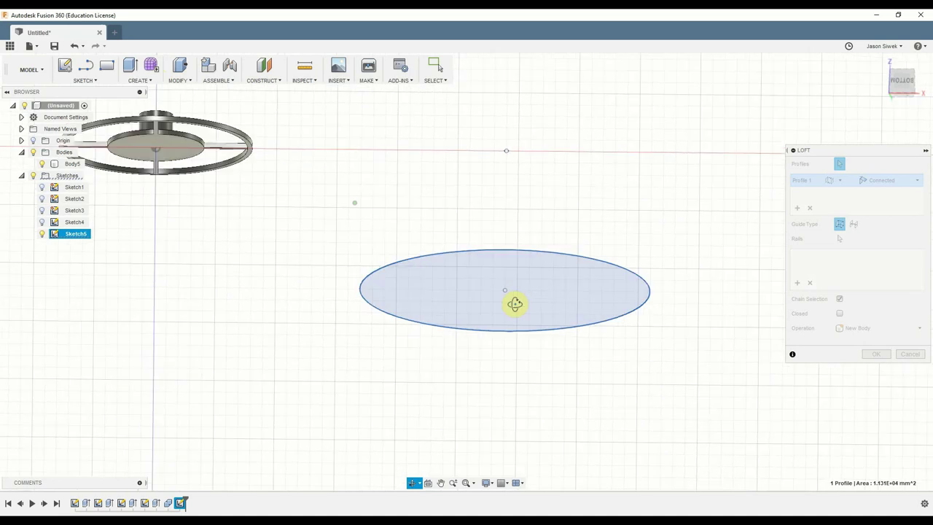
left_click(506, 152)
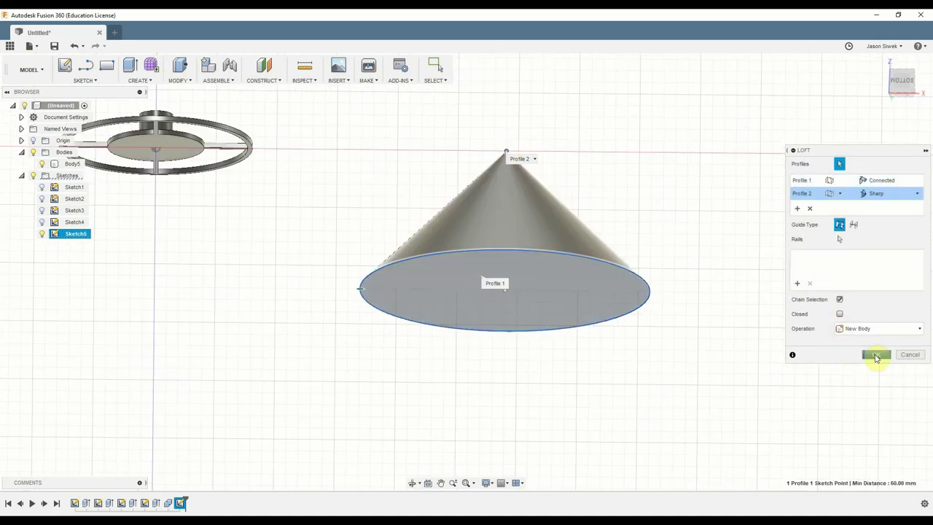
left_click(875, 357)
middle_click_drag(697, 231, 691, 244, "shift")
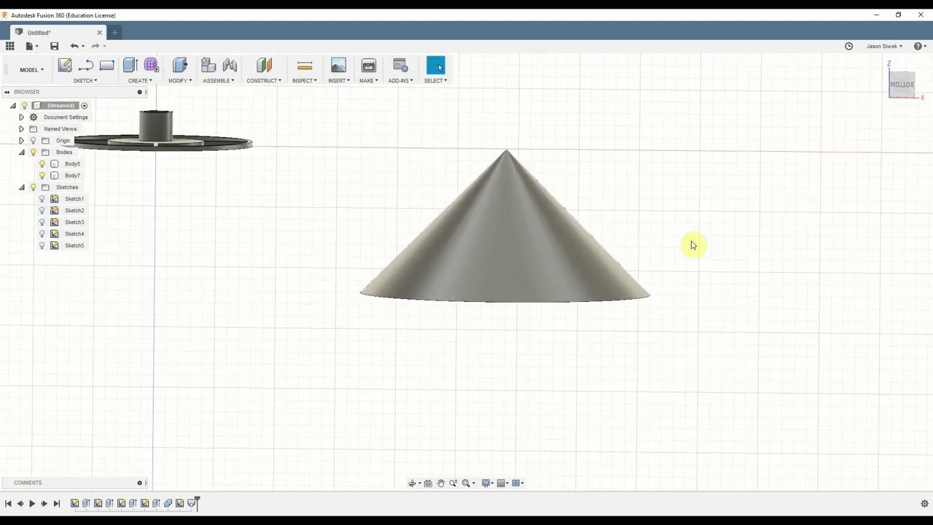
- Pan and rotate the view to FRONT, looking along the cone's axis at its circular base
left_click(906, 86)
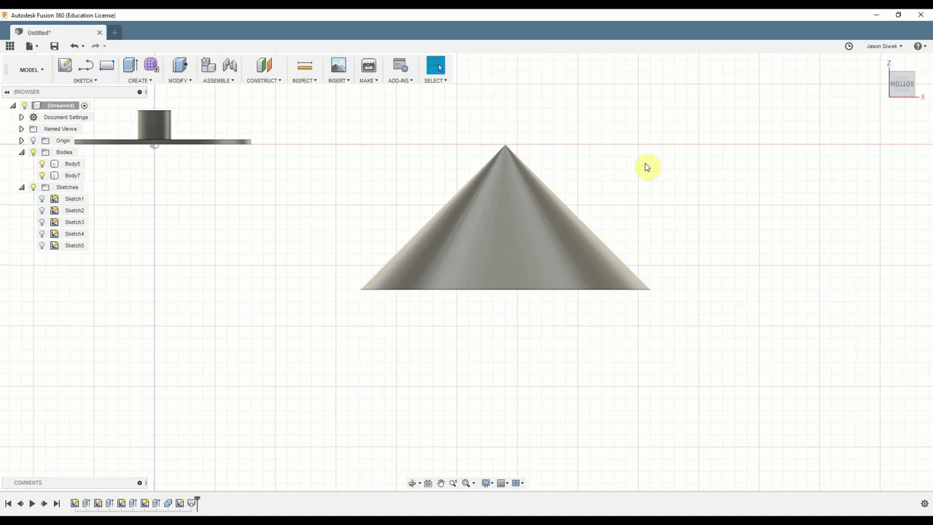
middle_click_drag(765, 181, 589, 257)
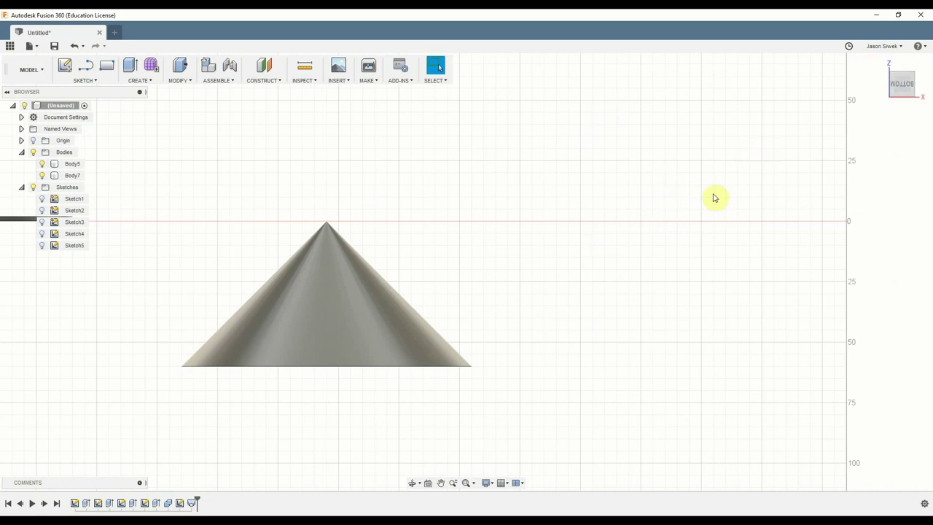
mouse_move(902, 83)
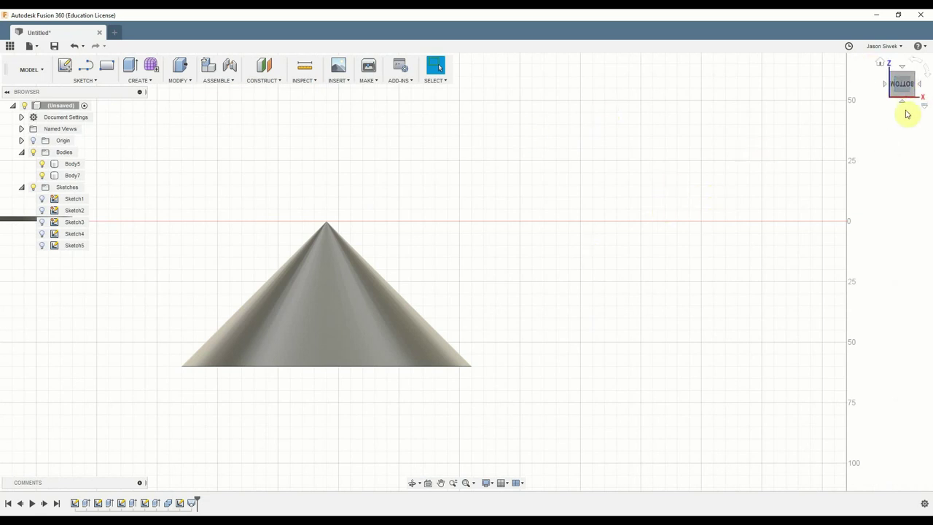
middle_click_drag(343, 153, 462, 162)
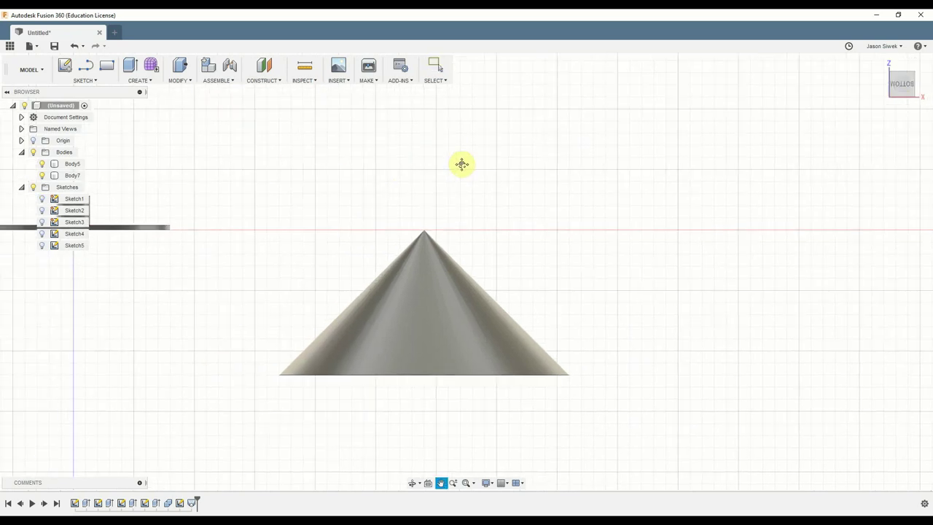
left_click(903, 106)
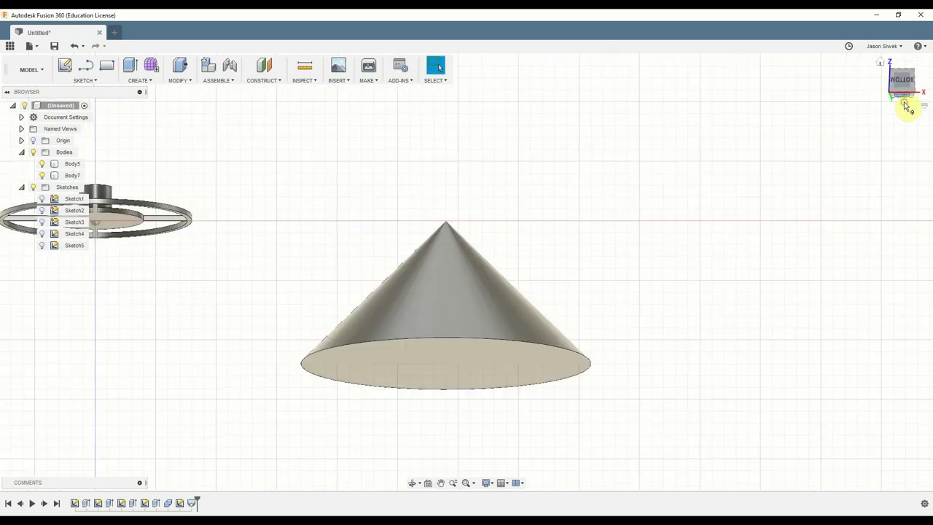
left_click(904, 105)
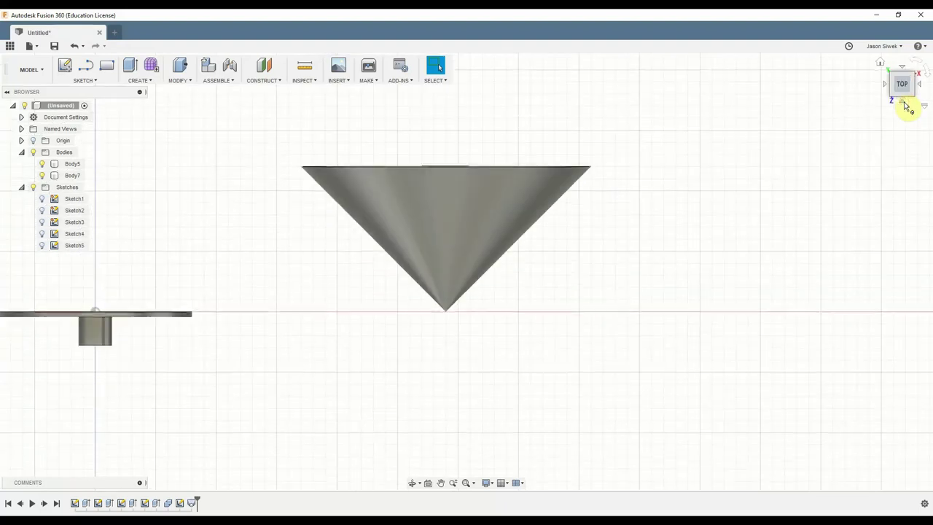
left_click_drag(787, 280, 684, 255)
left_click_drag(715, 306, 639, 252)
left_click_drag(728, 249, 643, 235)
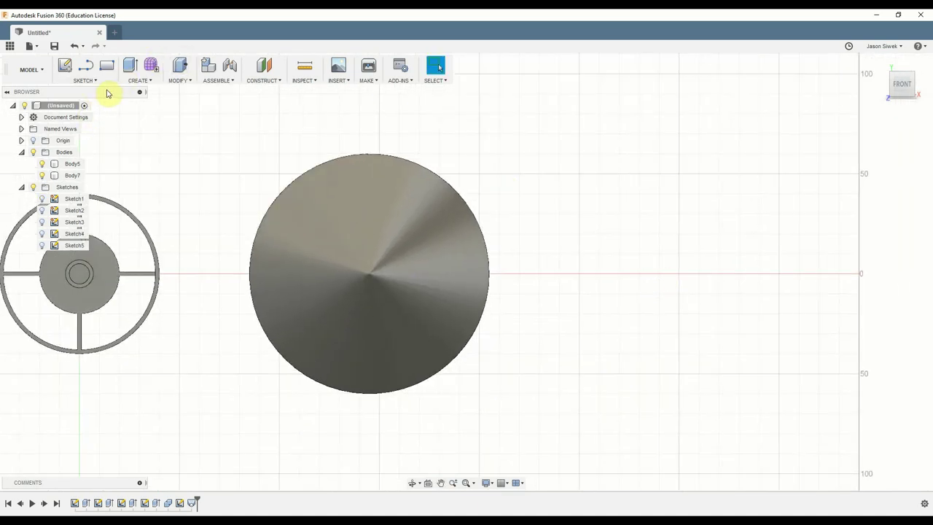
- Start a sketch on the front plane and draw an 80 mm circle right of the cone
middle_click_drag(648, 268, 483, 293)
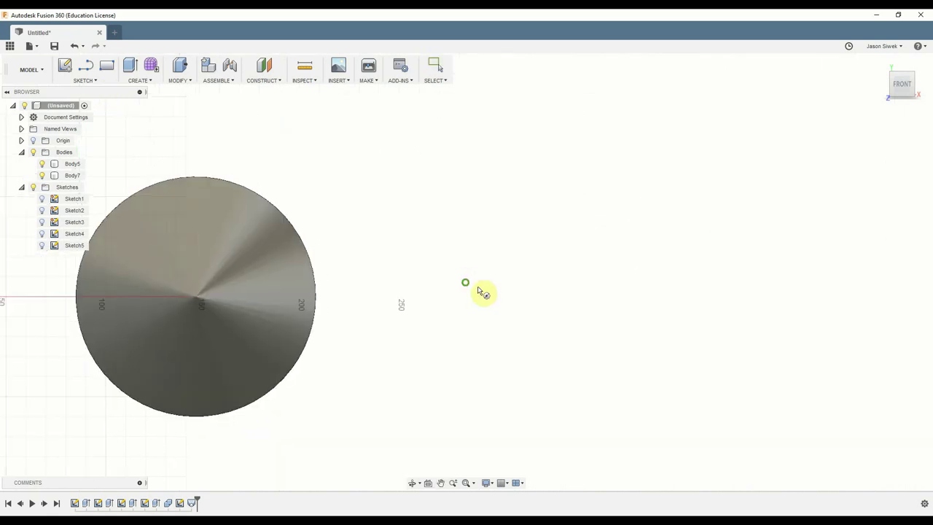
left_click(499, 300)
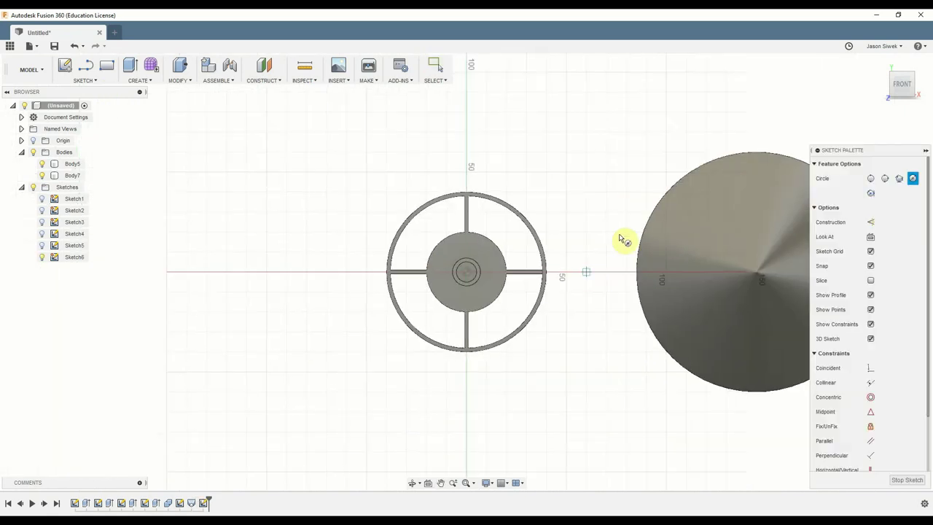
middle_click_drag(597, 207, 156, 248)
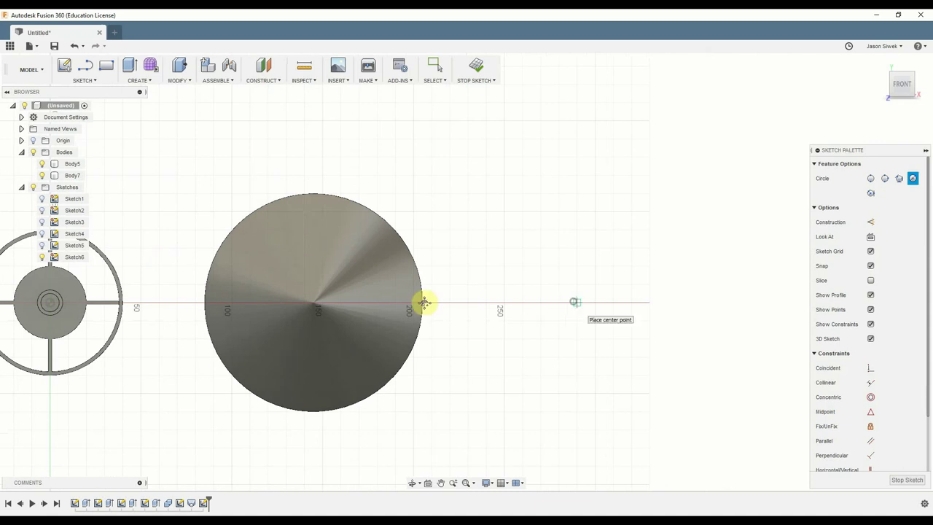
middle_click_drag(602, 302, 413, 304)
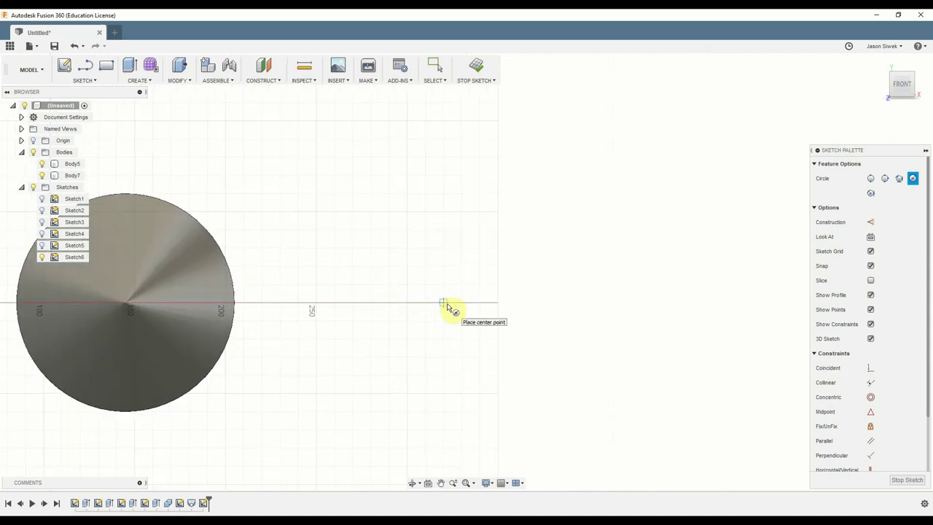
left_click(446, 302)
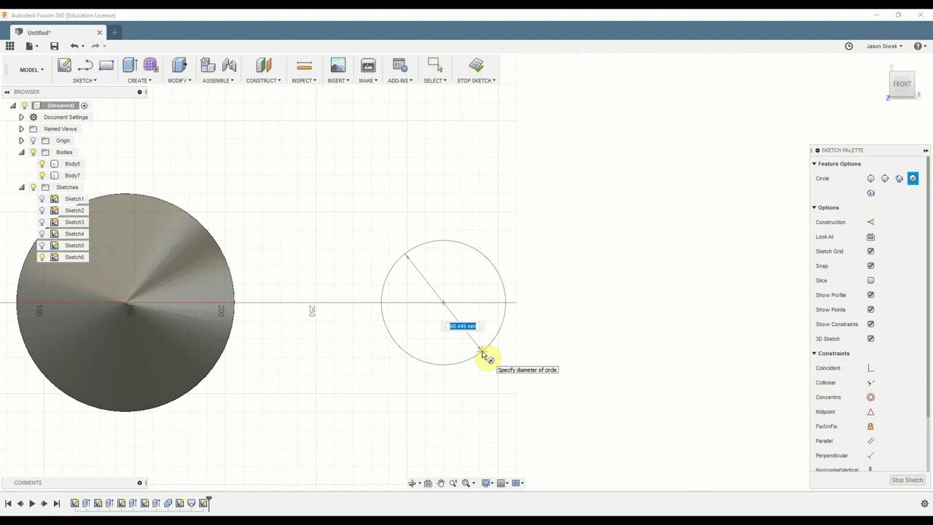
type("80")
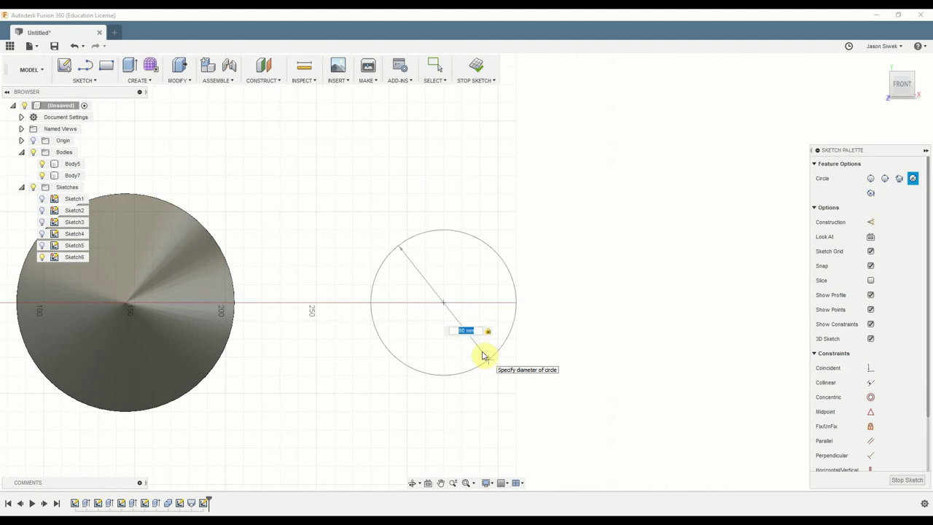
key("Return")
key("Escape")
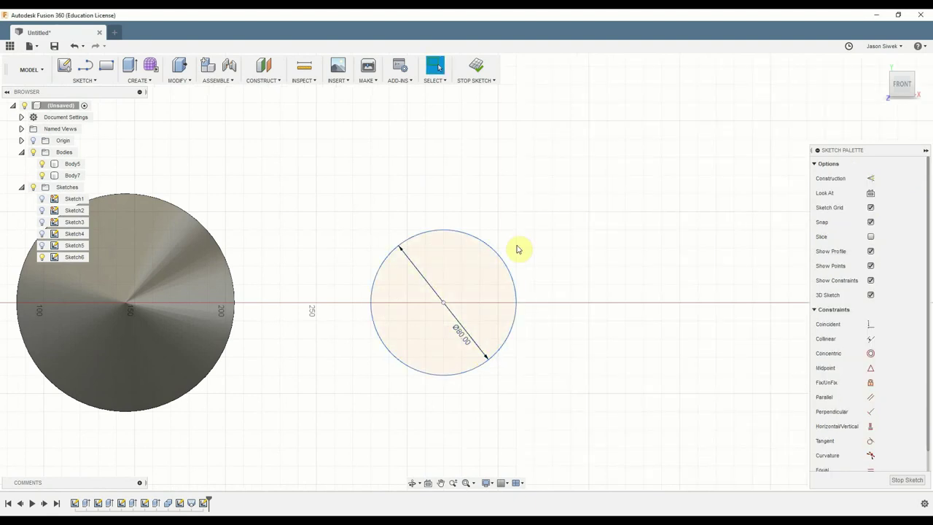
- Add a 2 mm circle at the 80 mm circle's centre and finish Sketch6
key("c")
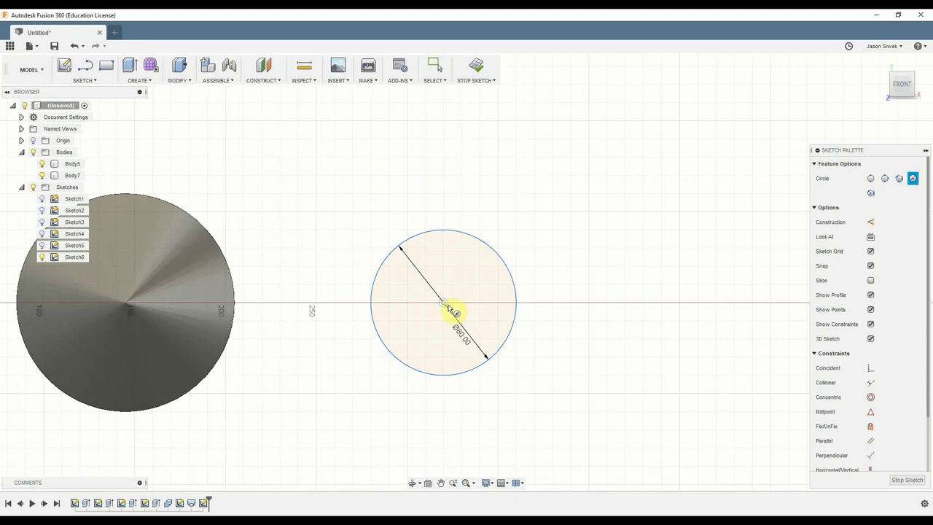
left_click(444, 305)
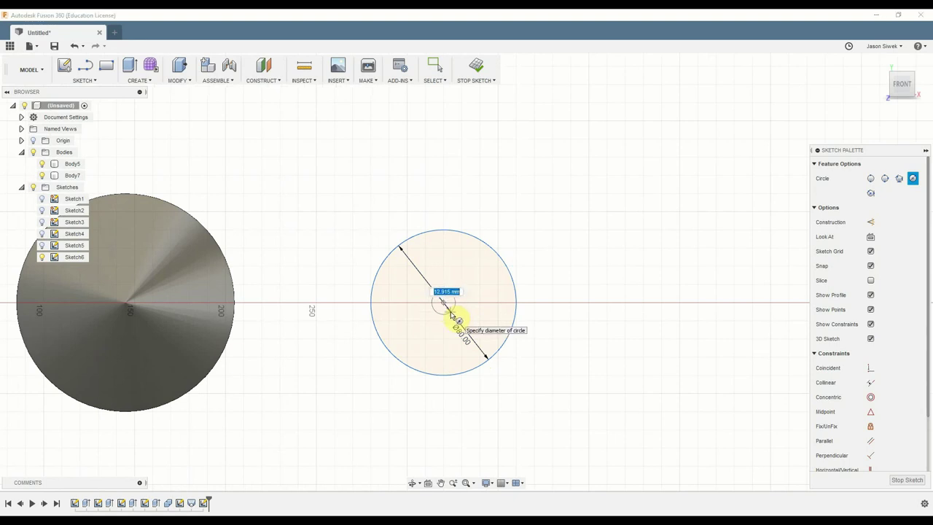
type("2m")
key("Return")
key("Escape")
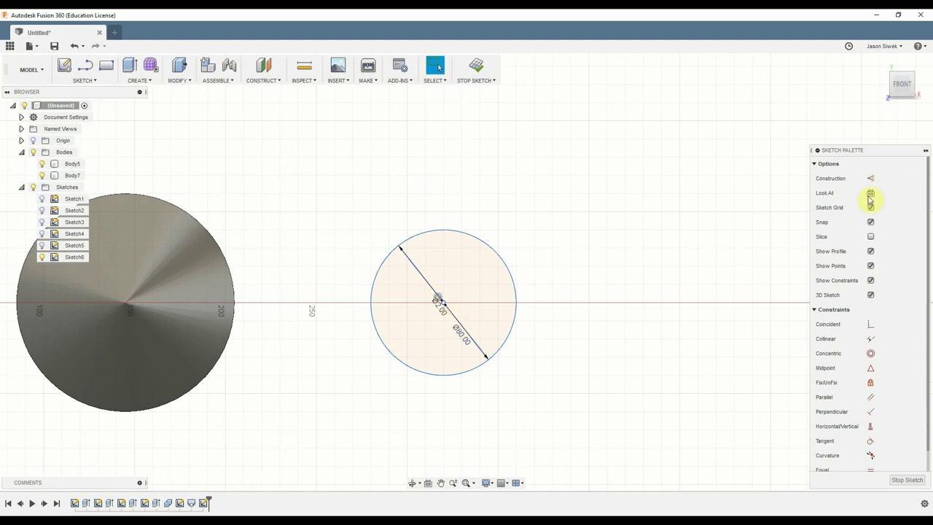
left_click(478, 73)
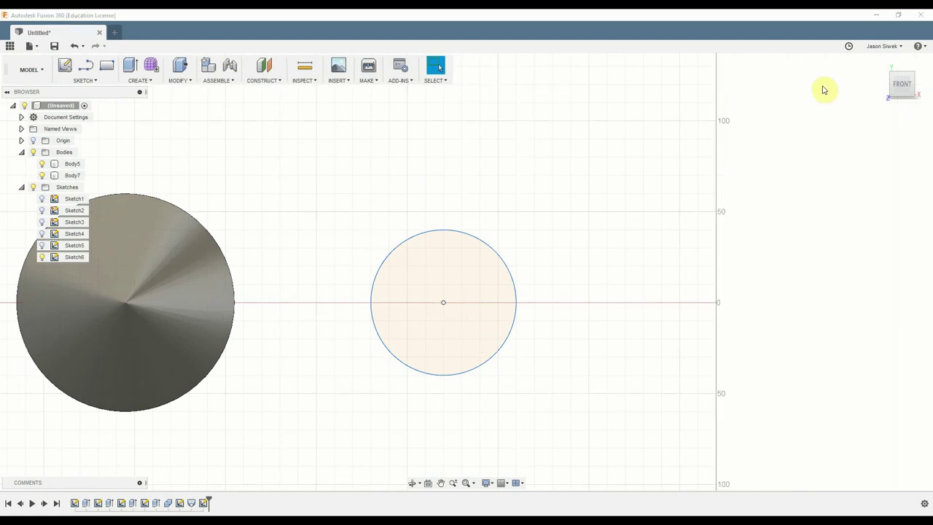
- Move the 80 mm circle -40 mm along Z from the bottom view using Move/Copy
key("m")
left_click(462, 376)
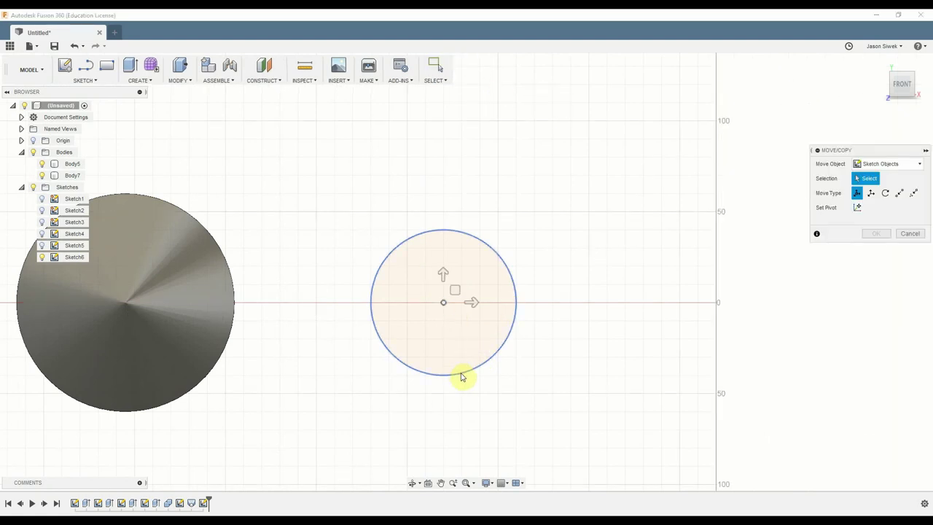
left_click(599, 330)
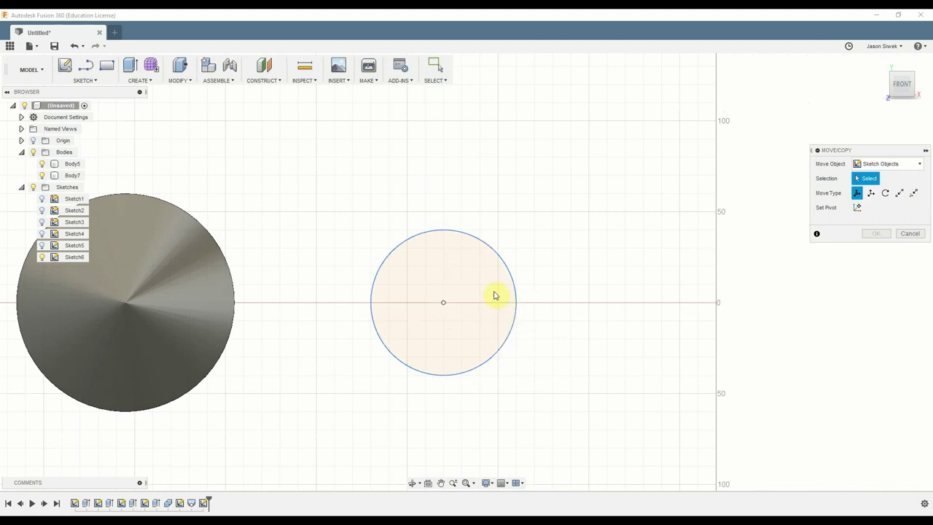
left_click(462, 232)
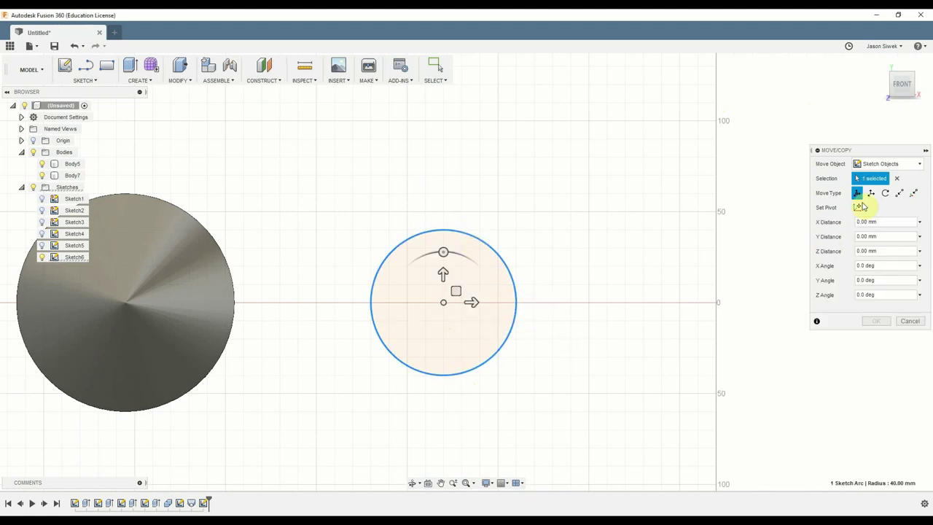
left_click(903, 101)
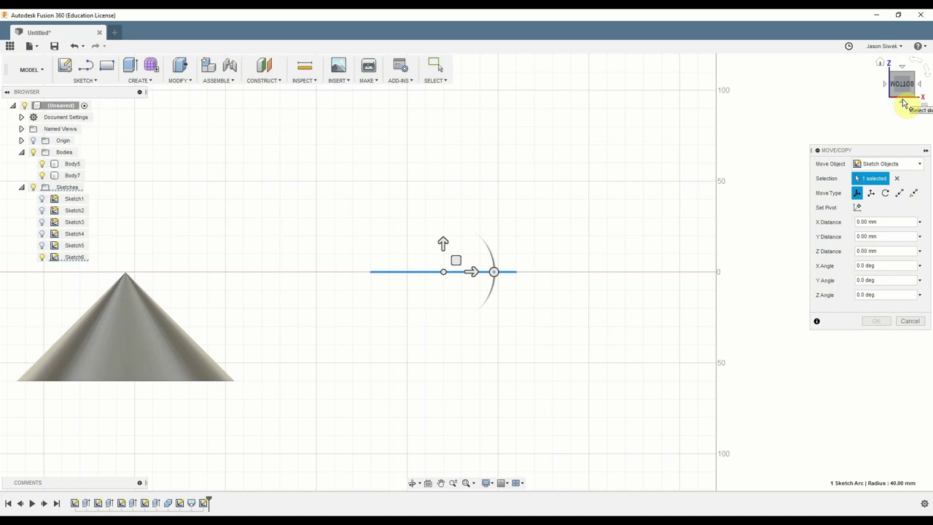
left_click(442, 242)
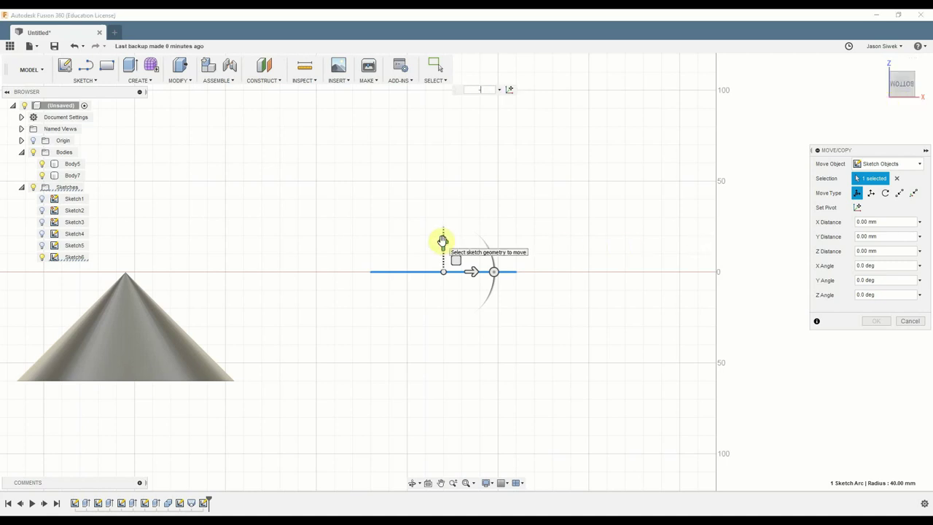
type("-40mm")
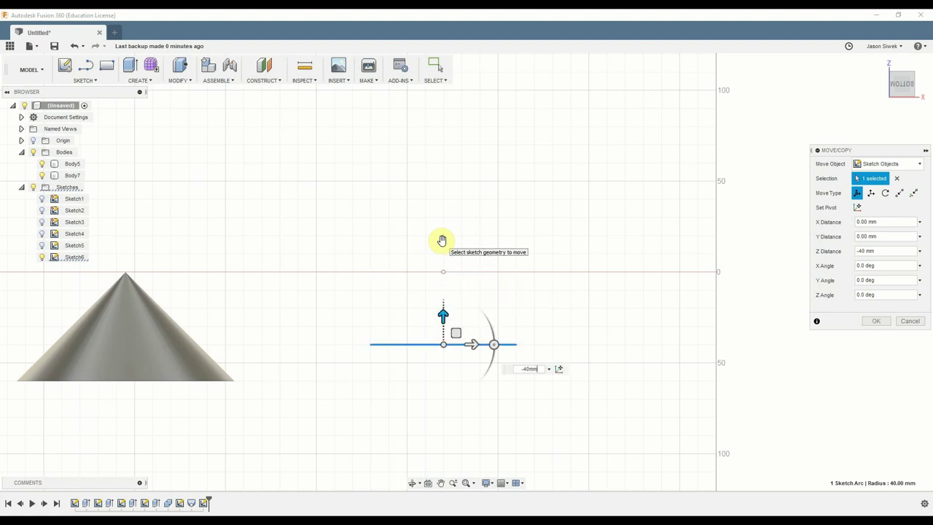
key("Return")
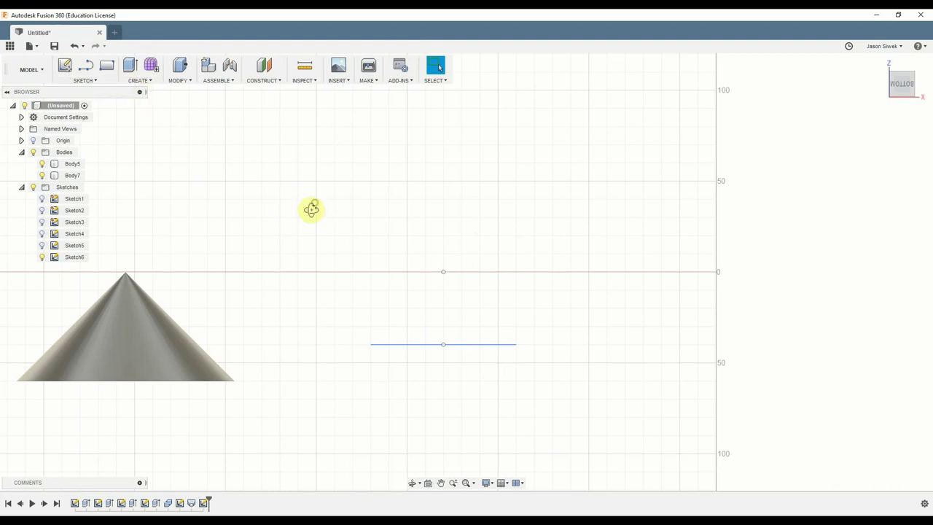
- Loft the 80 mm circle up to its raised centre point to create cone Body8
middle_click_drag(310, 208, 310, 214, "shift")
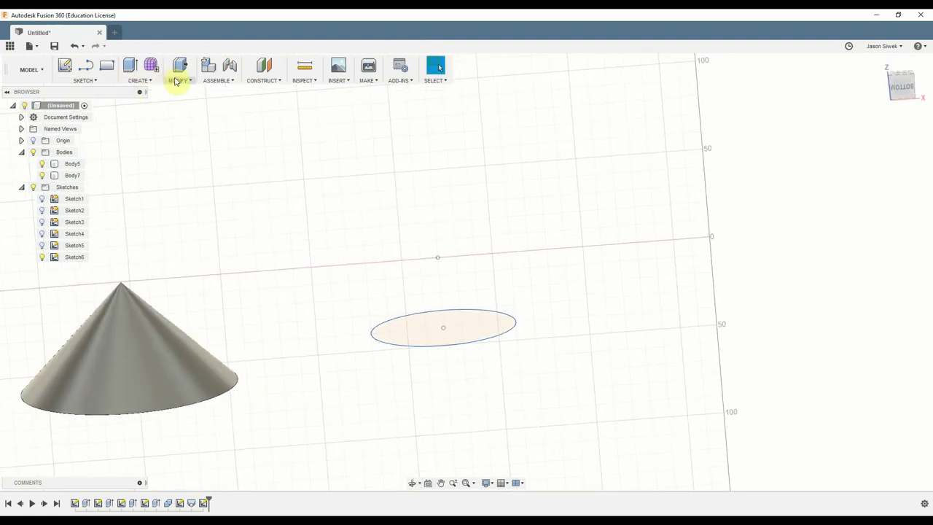
left_click(139, 80)
left_click(154, 150)
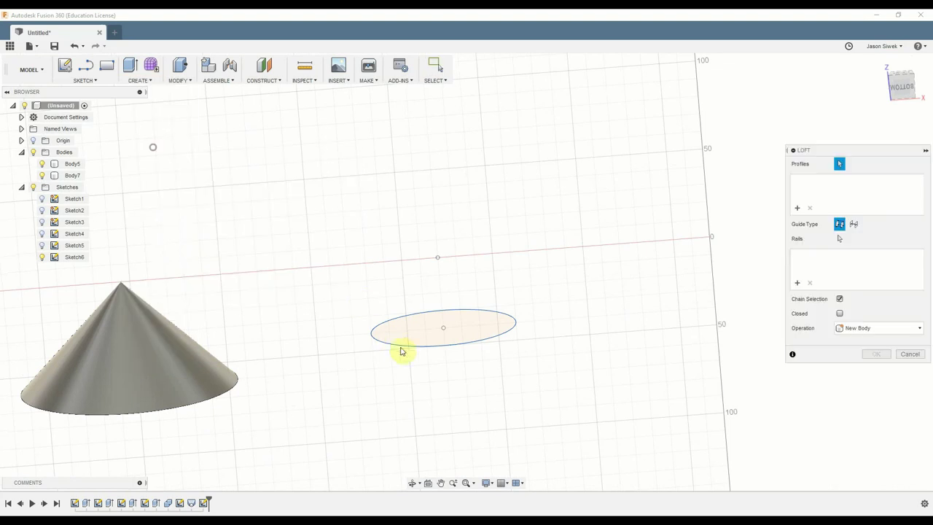
left_click(410, 337)
left_click(438, 259)
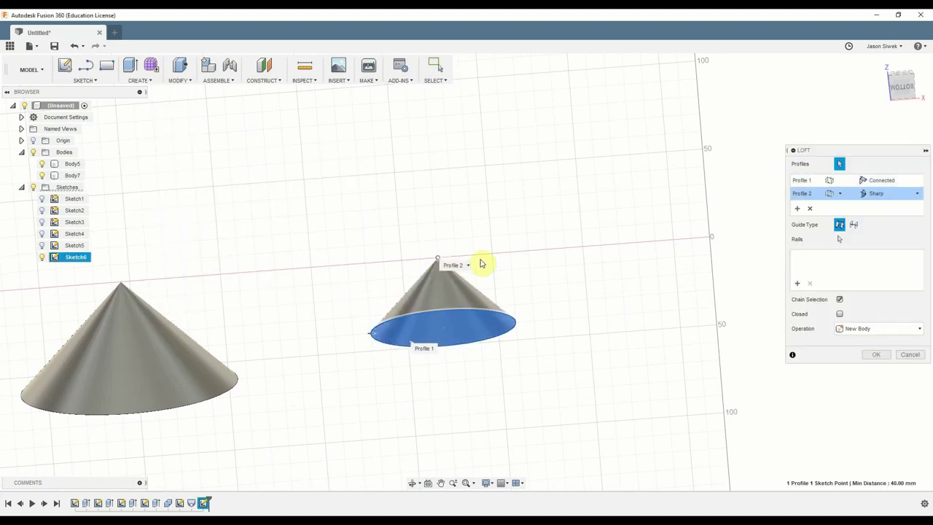
left_click(876, 354)
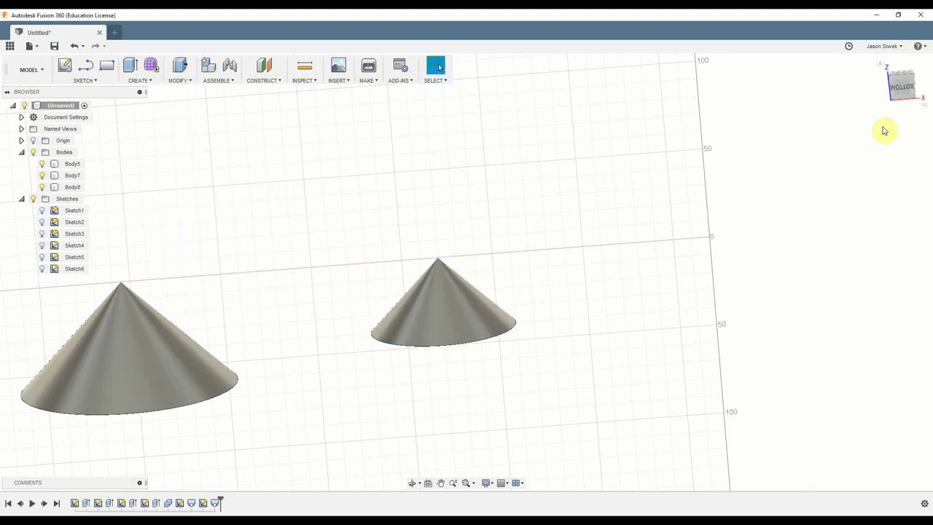
left_click(900, 85)
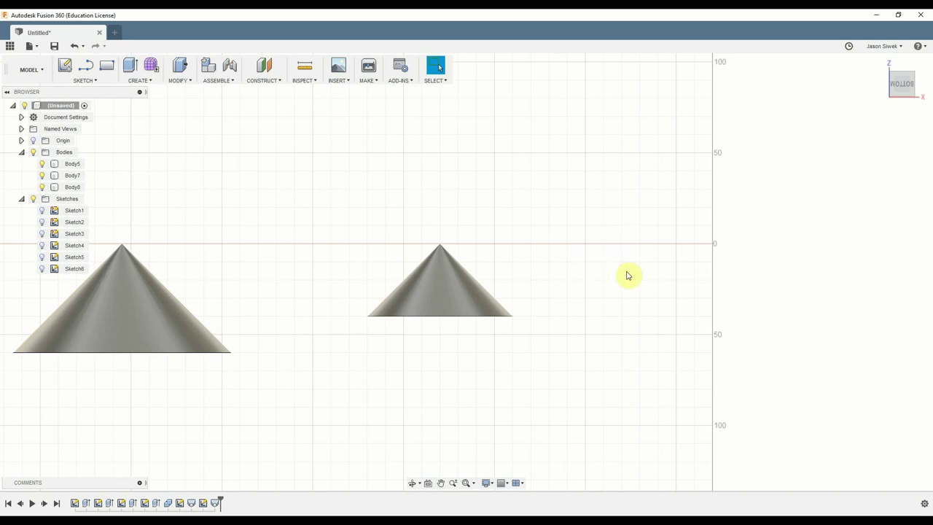
- Pan and zoom to frame both cones, then turn the ViewCube to face their bases
middle_click_drag(628, 271, 534, 271)
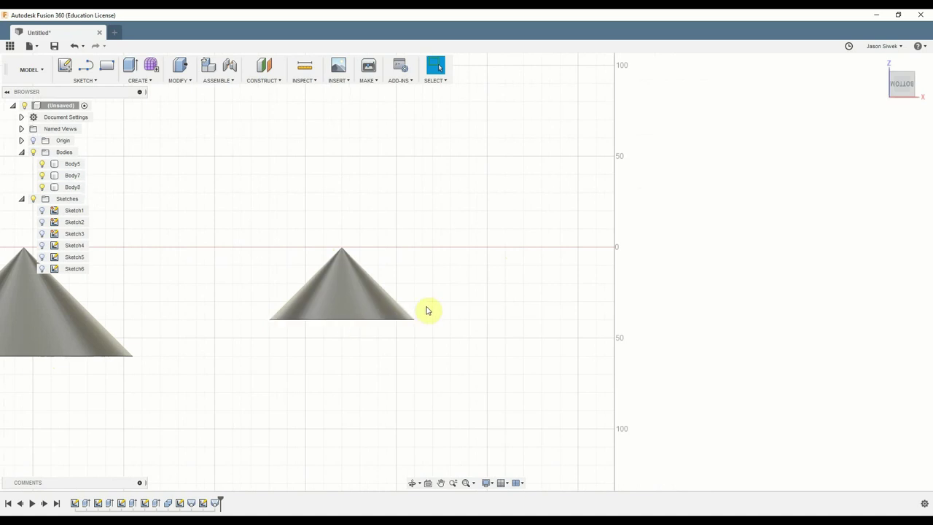
scroll(510, 226, "down", 1)
middle_click_drag(510, 226, 412, 257)
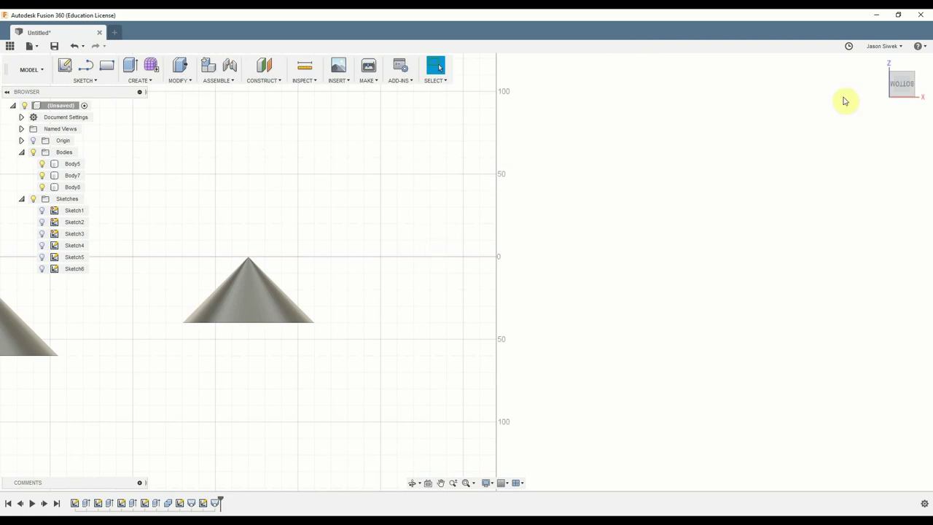
mouse_move(901, 77)
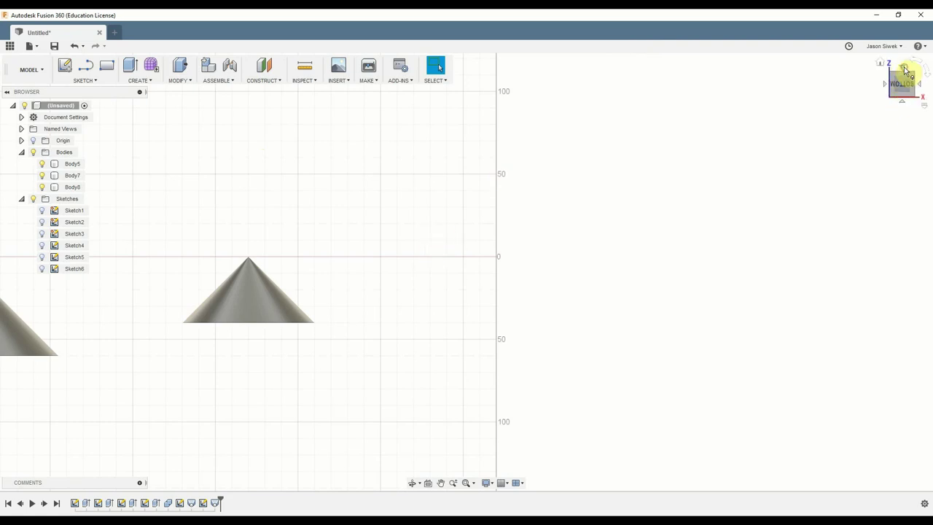
left_click(906, 75)
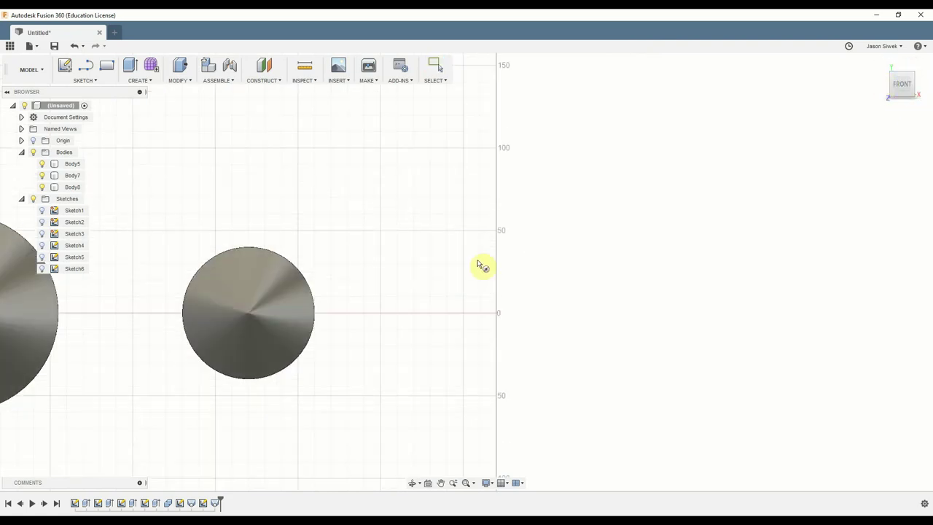
middle_click_drag(427, 306, 523, 315, "shift")
- Start Sketch7 and draw a 50 mm circle centred on the axis beside the cones
left_click(523, 314)
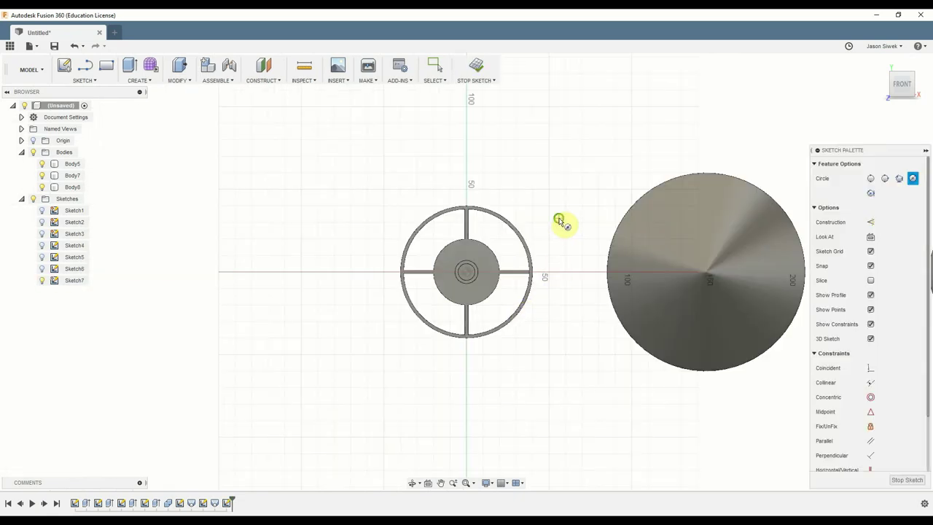
middle_click_drag(558, 221, 4, 288)
middle_click_drag(551, 321, 435, 369)
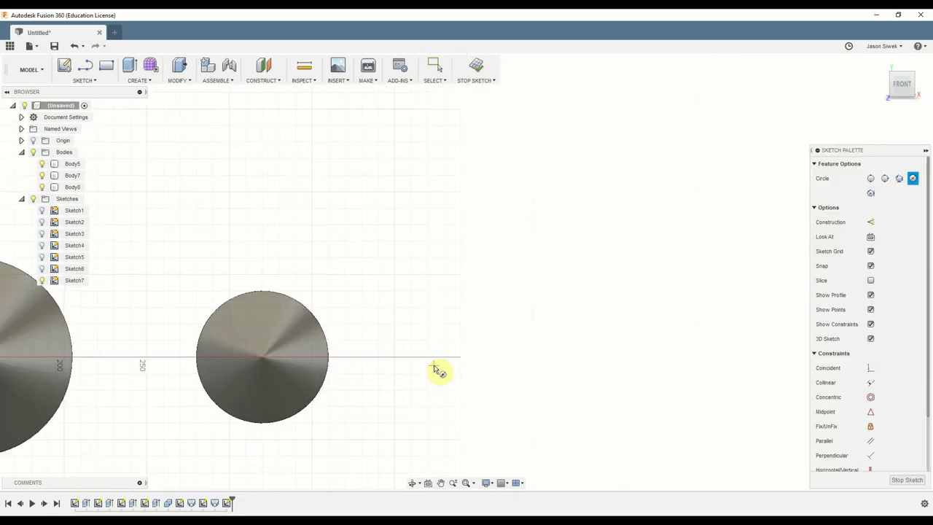
left_click(445, 357)
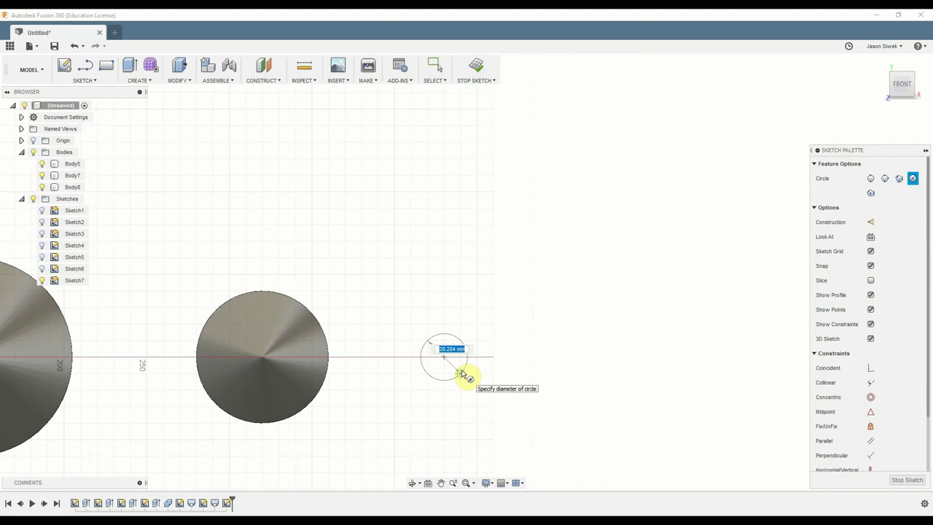
type("50")
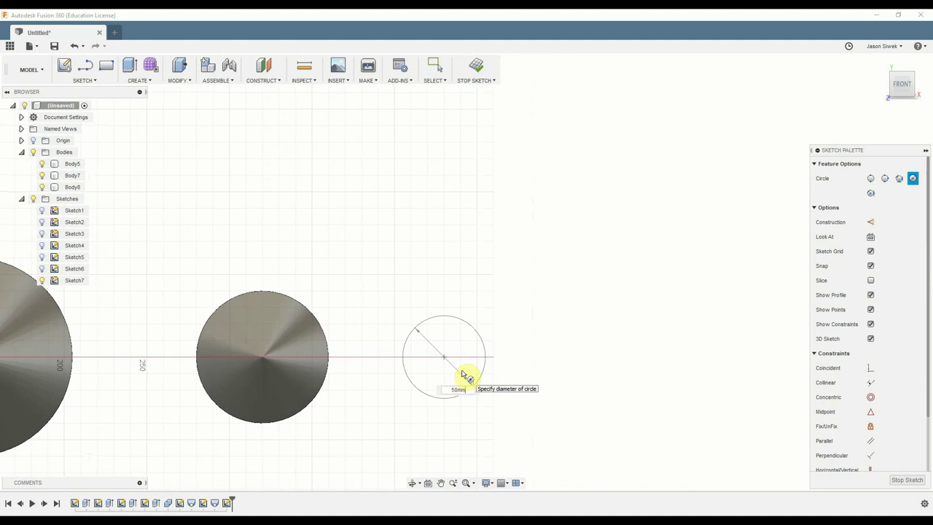
key("Return")
key("Escape")
- Add a 2 mm circle at the 50 mm circle's centre and finish the sketch
key("c")
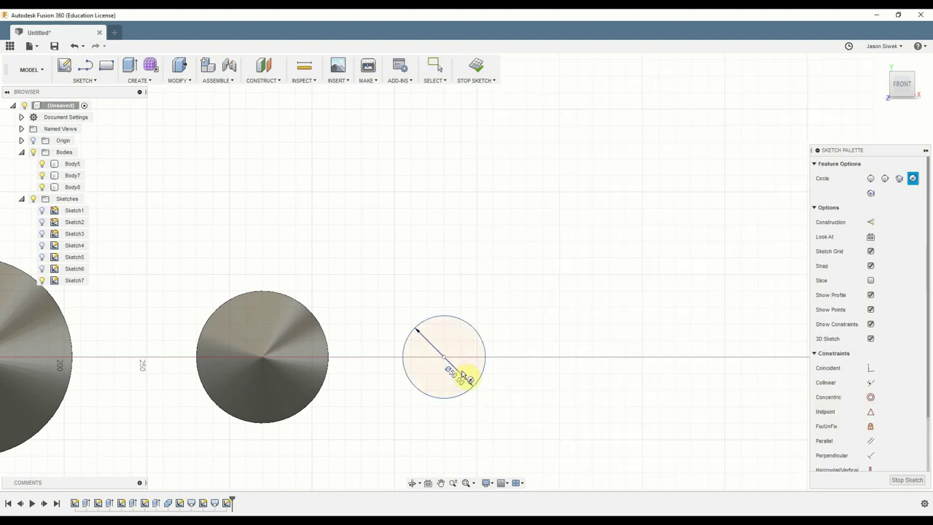
left_click(444, 357)
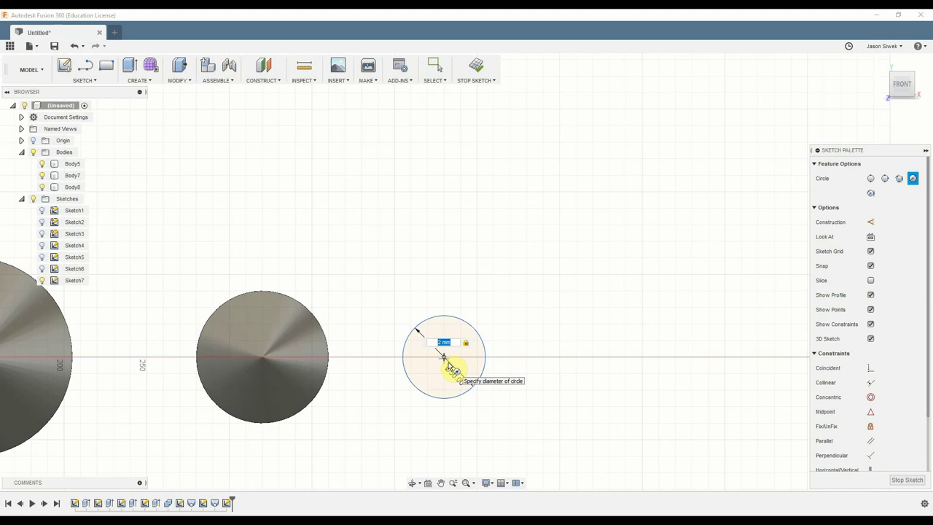
key("Return")
key("Escape")
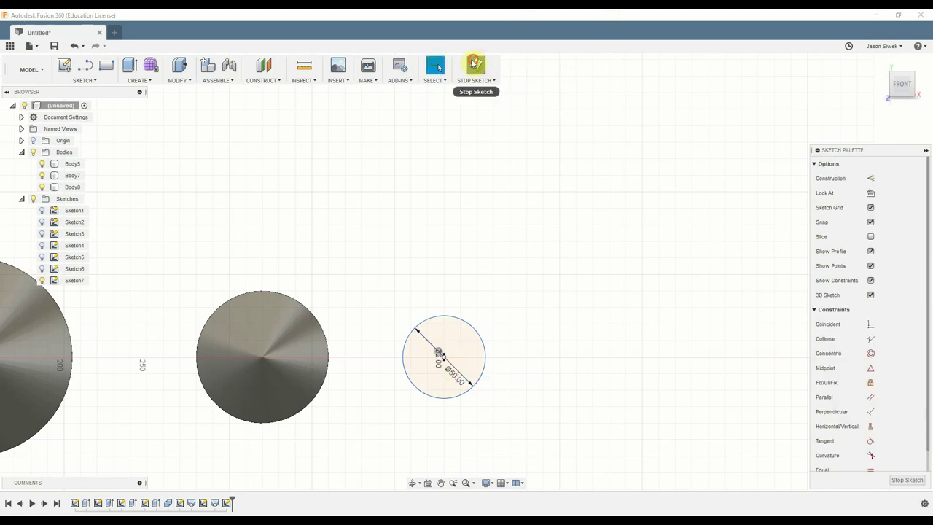
left_click(477, 65)
- Select the 50 mm circle and move it -25 mm along Z from the bottom view
key("m")
left_click(448, 352)
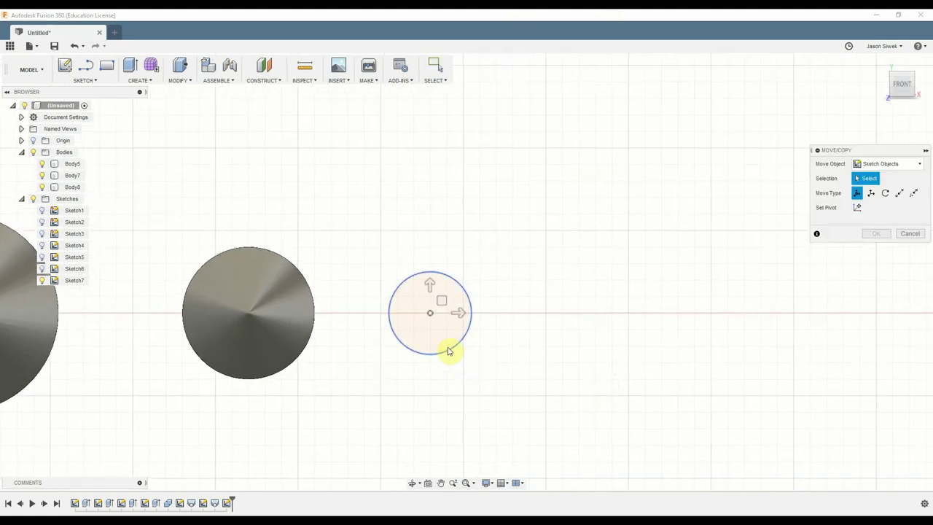
left_click(447, 357)
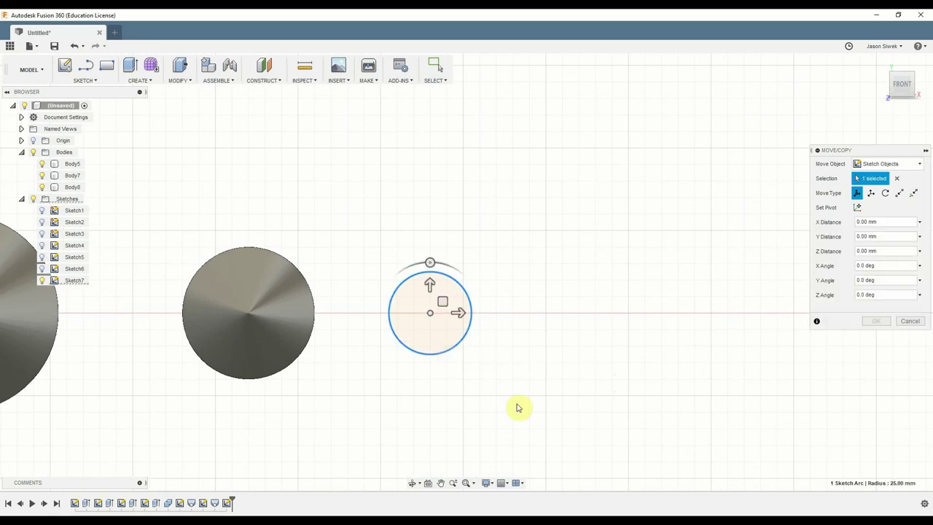
middle_click_drag(592, 412, 591, 355, "shift")
left_click(901, 85)
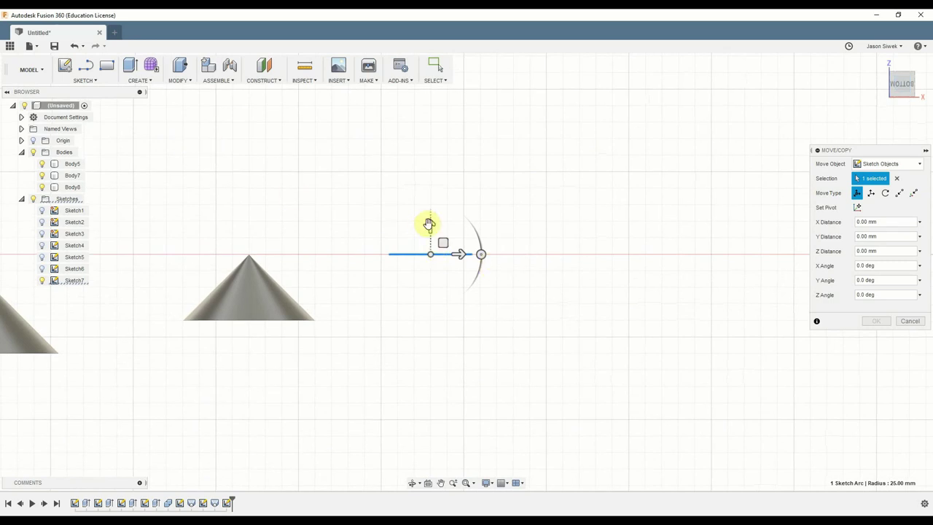
left_click(429, 222)
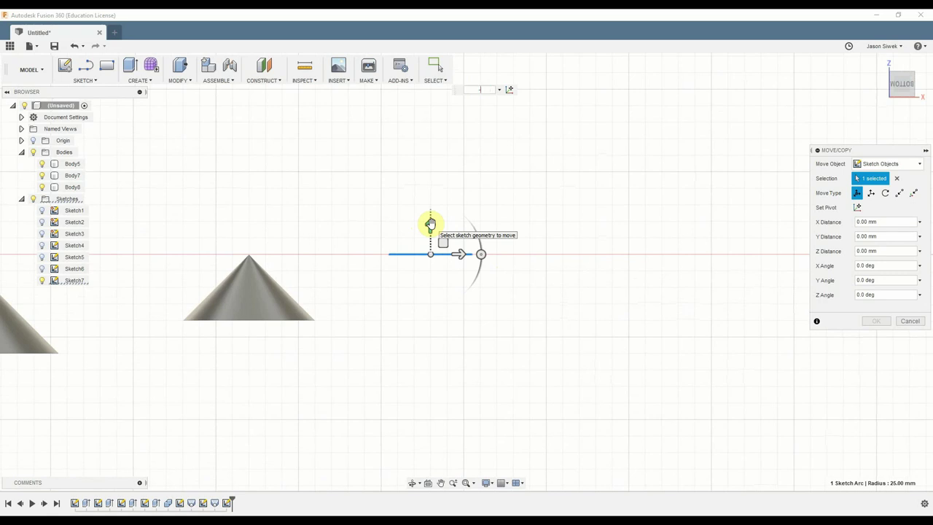
type("-25mm")
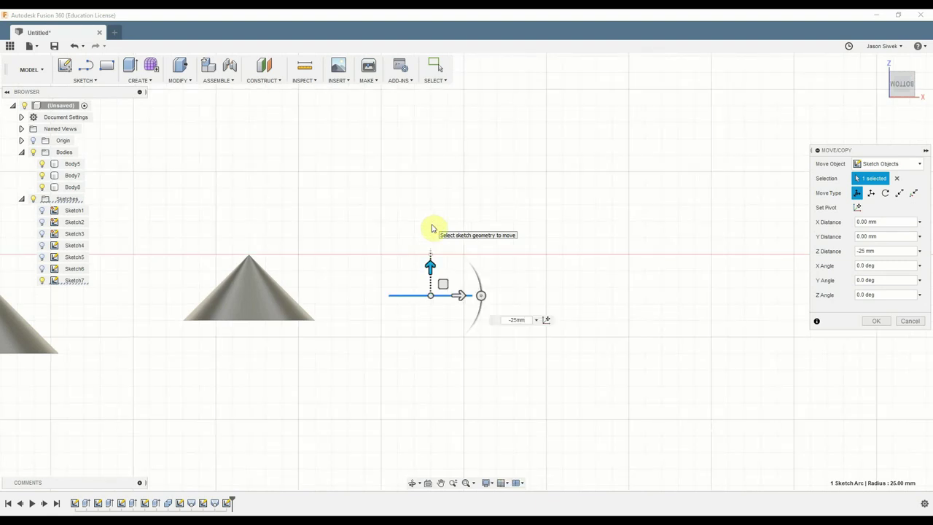
key("Return")
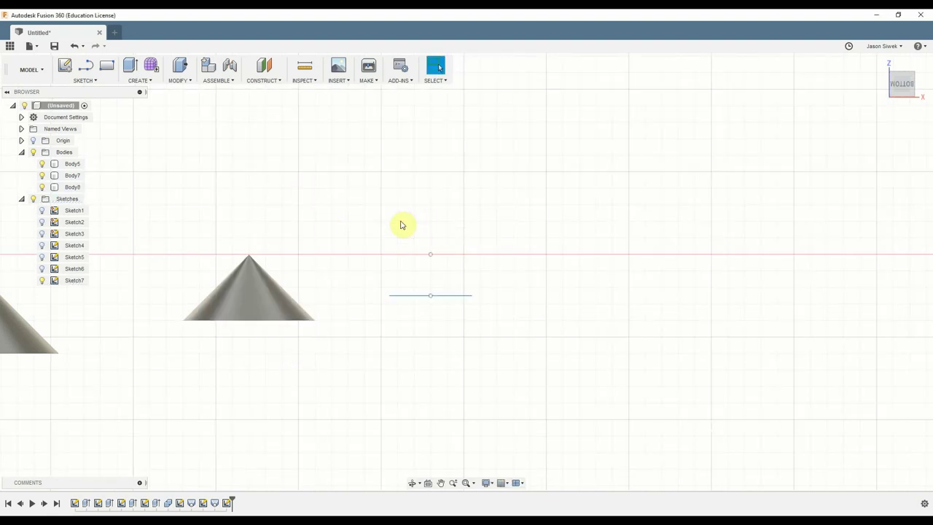
middle_click_drag(402, 223, 400, 231, "shift")
- Loft the 50 mm circle up to its raised centre point to form the small cone Body9
left_click(139, 80)
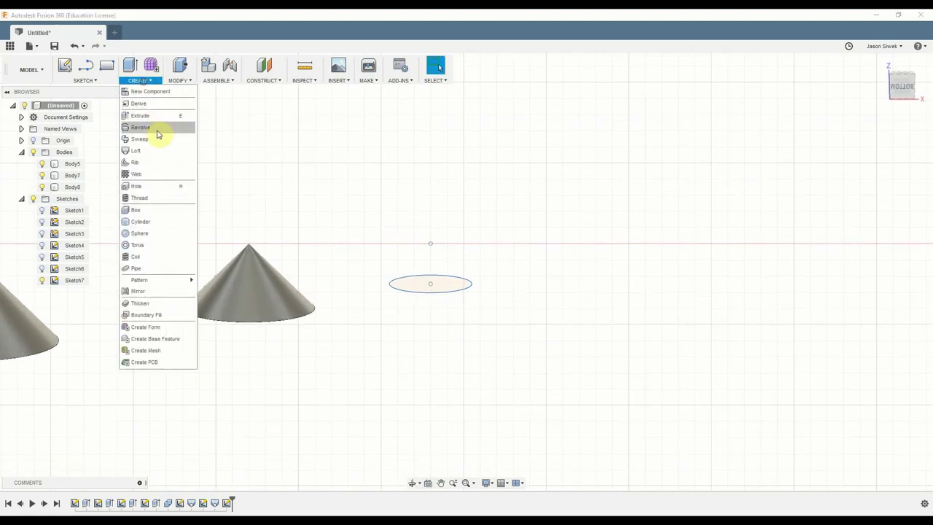
left_click(154, 150)
left_click(424, 289)
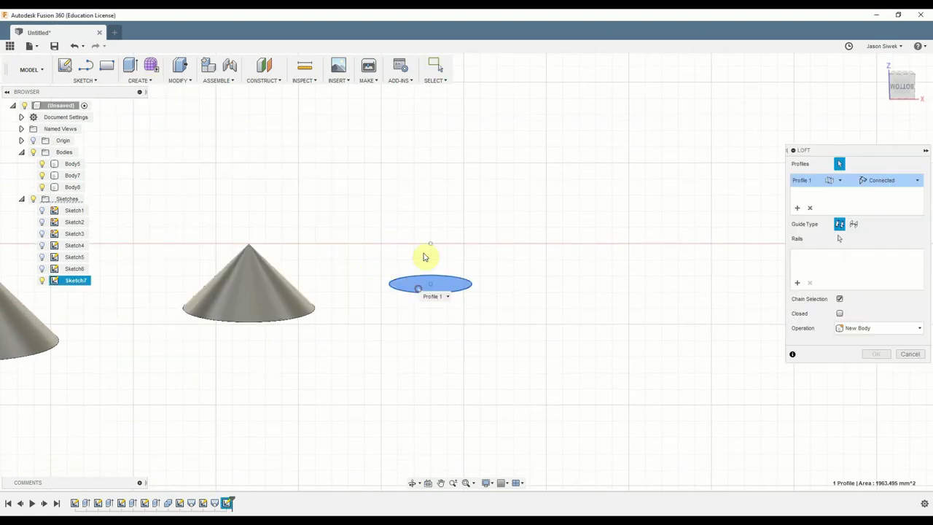
left_click(430, 245)
left_click(873, 354)
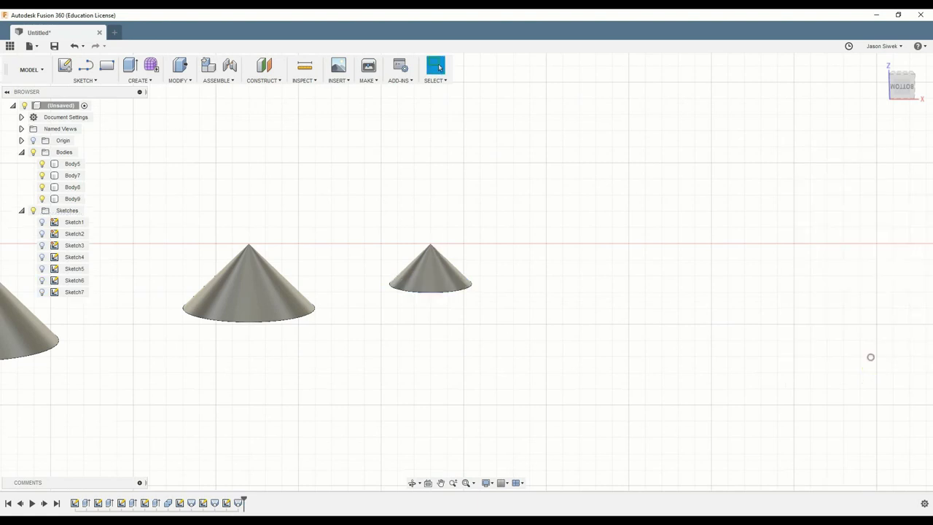
left_click(890, 102)
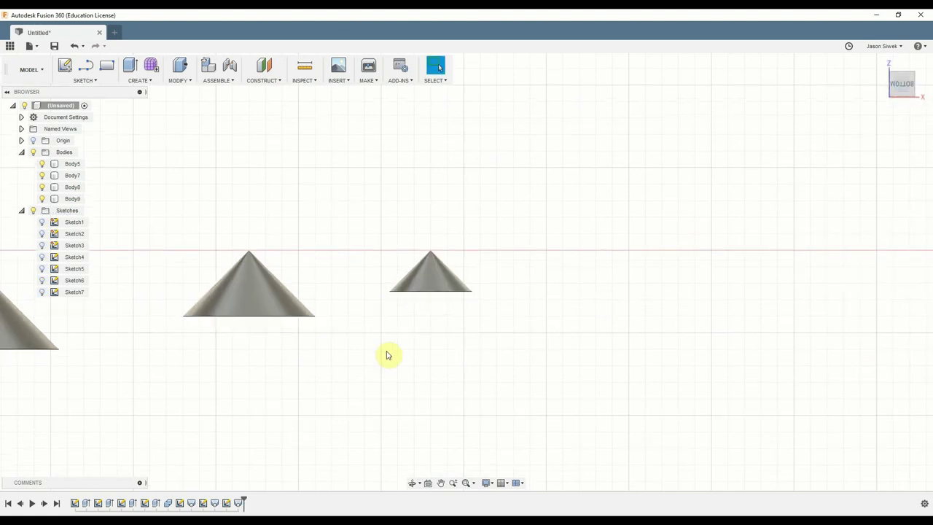
scroll(387, 354, "up", 2)
scroll(387, 355, "down", 3)
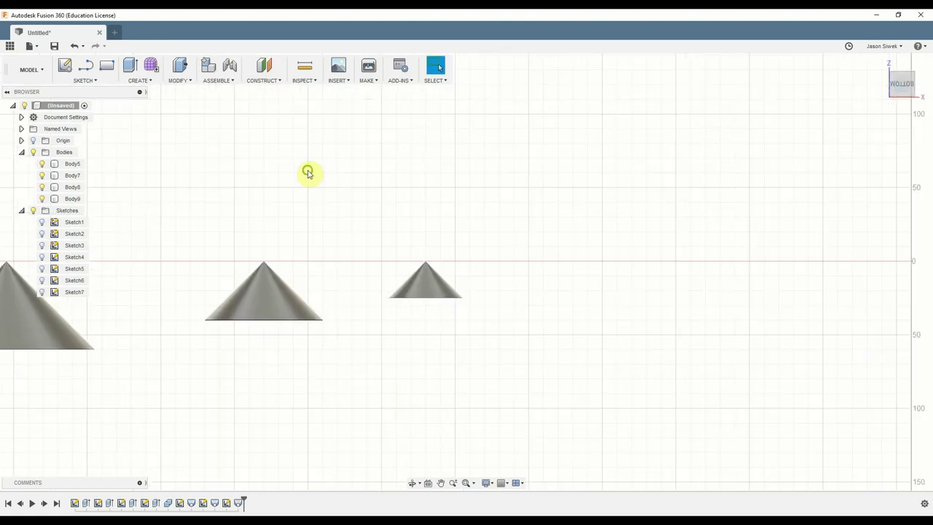
middle_click_drag(308, 173, 456, 195)
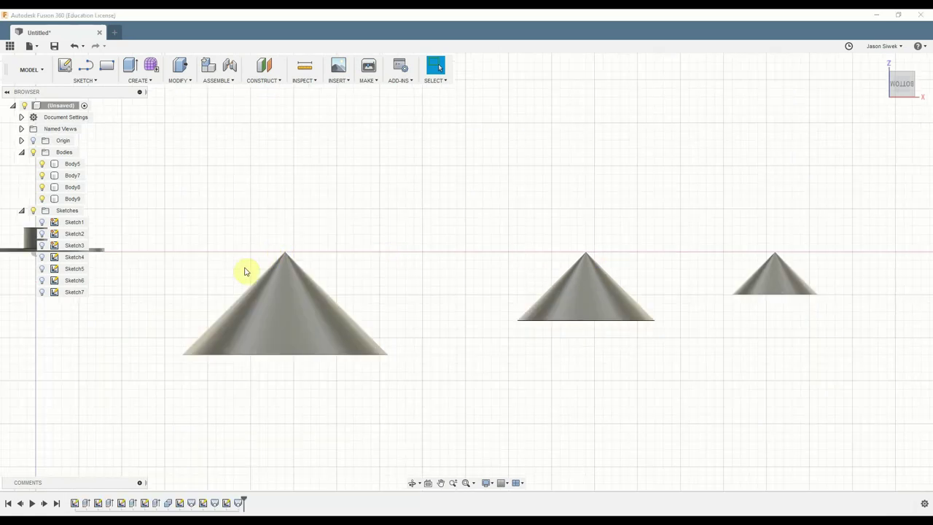
left_click(275, 280)
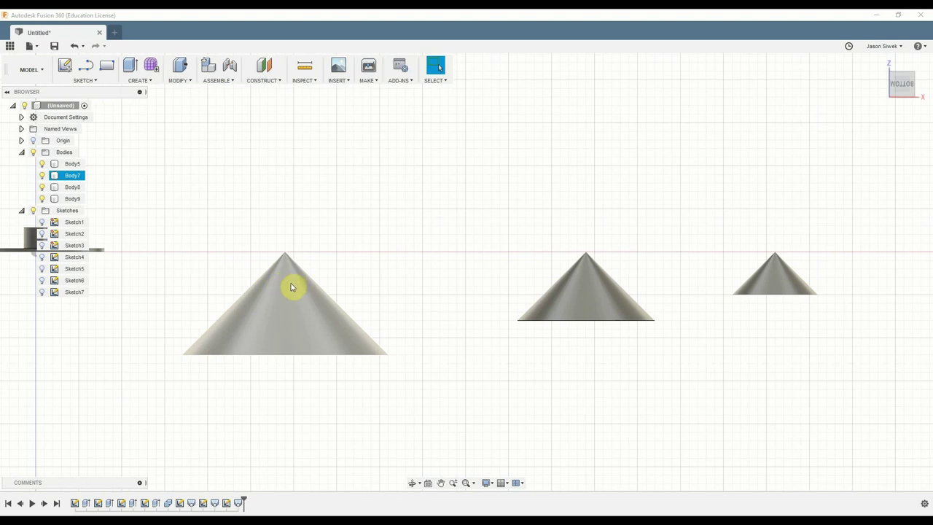
left_click(286, 291)
left_click(598, 291)
left_click(371, 274)
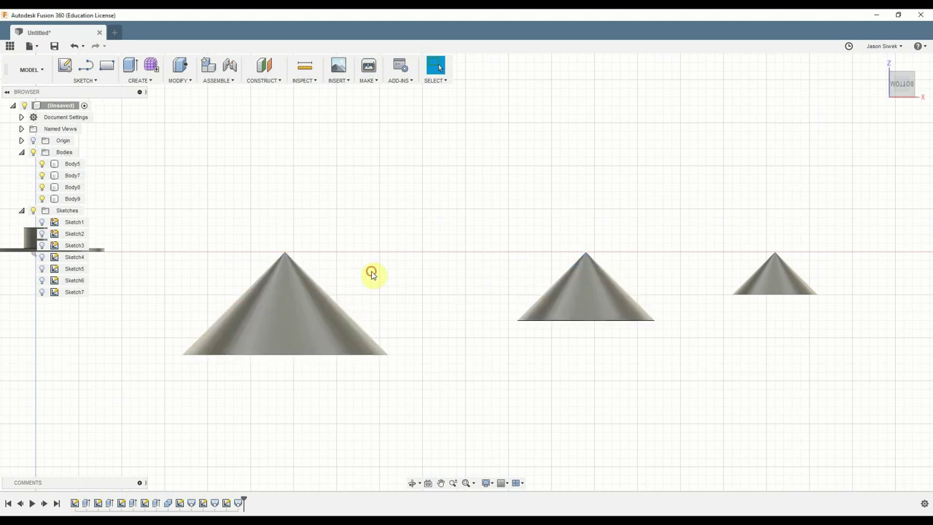
left_click(333, 333)
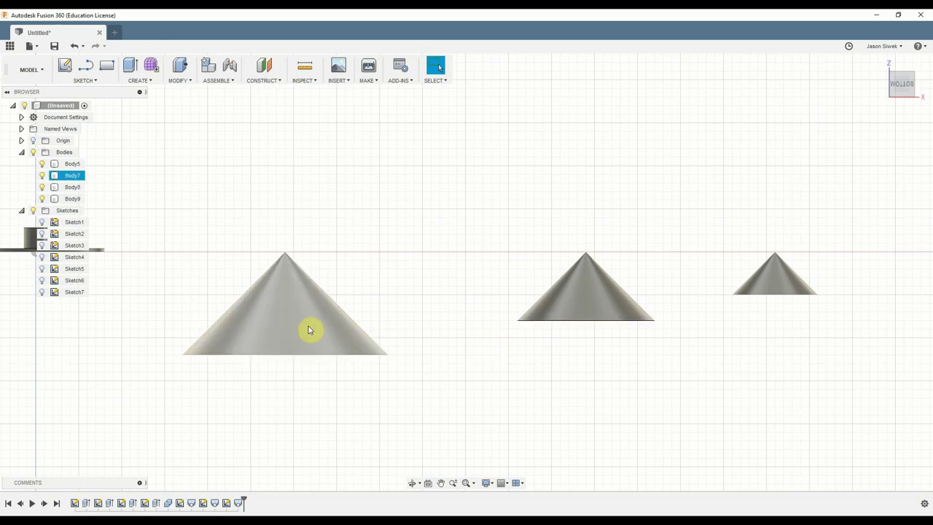
left_click(591, 298)
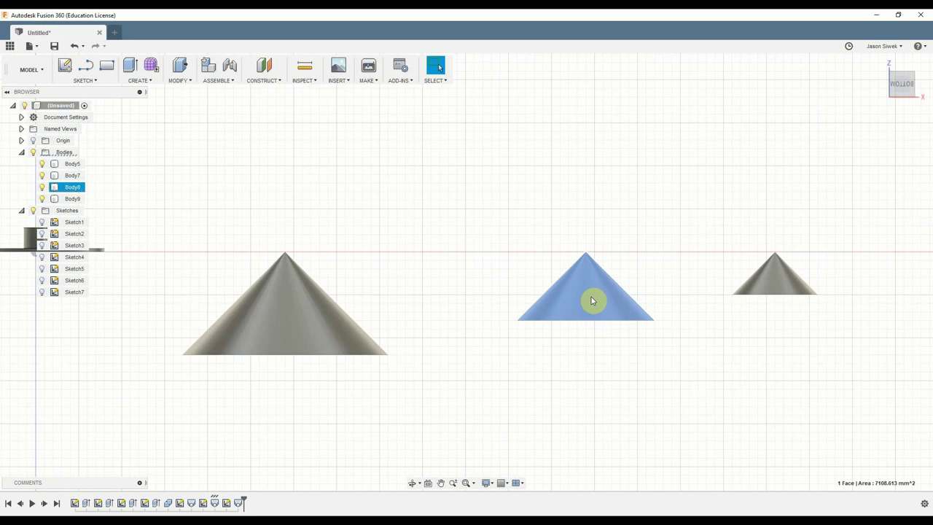
left_click(765, 290)
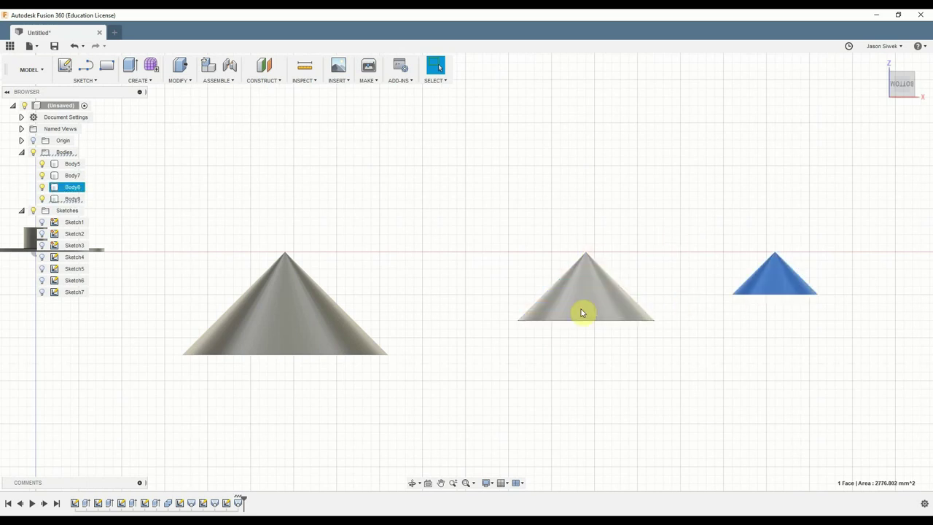
left_click(808, 287)
left_click(426, 298)
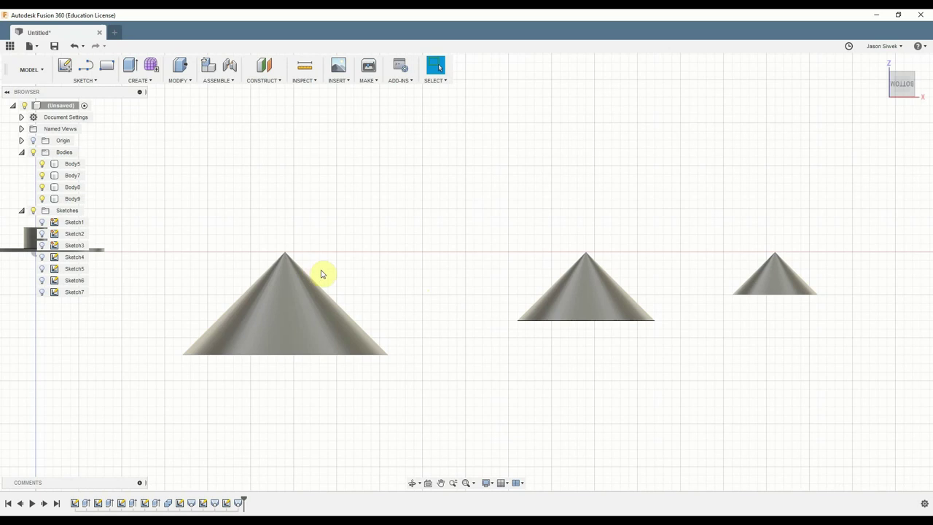
key("l")
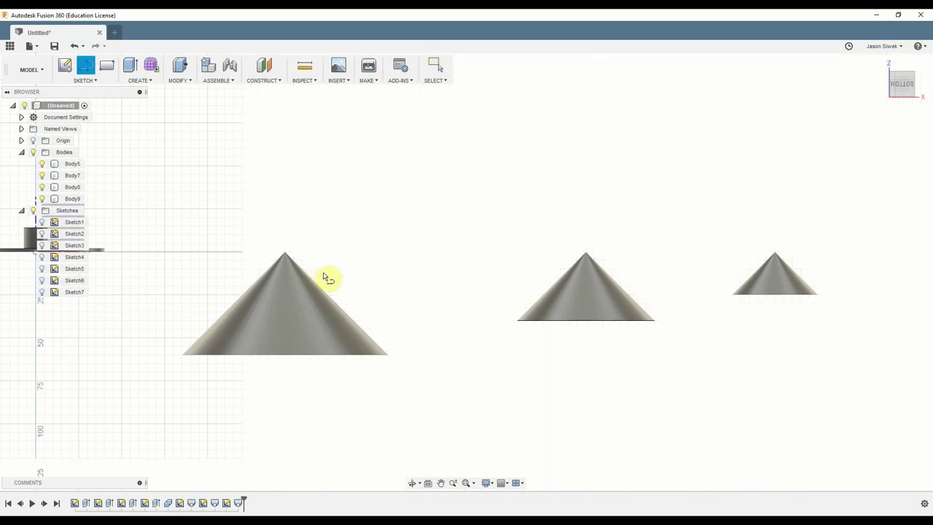
- Start a sketch on the vertical plane and draw a 20 mm line down from the left cone's apex
left_click(166, 265)
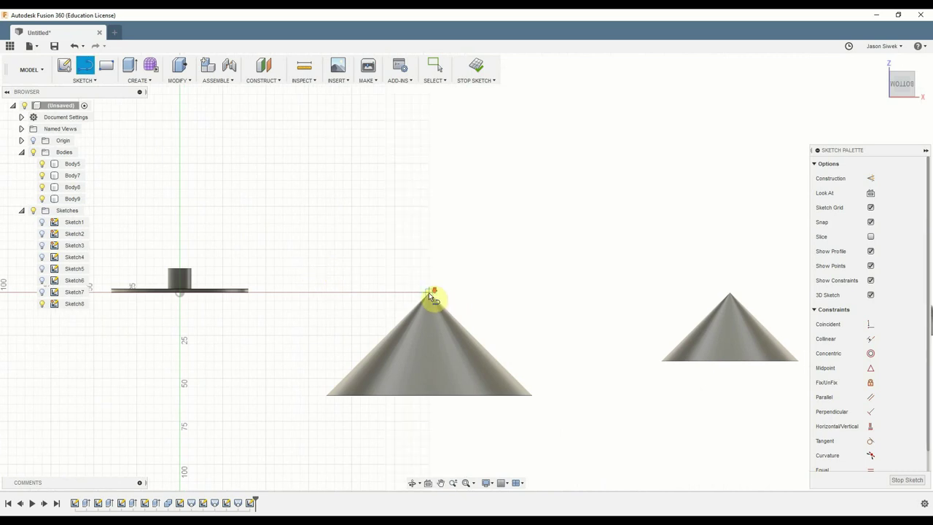
scroll(432, 297, "up", 2)
left_click(429, 293)
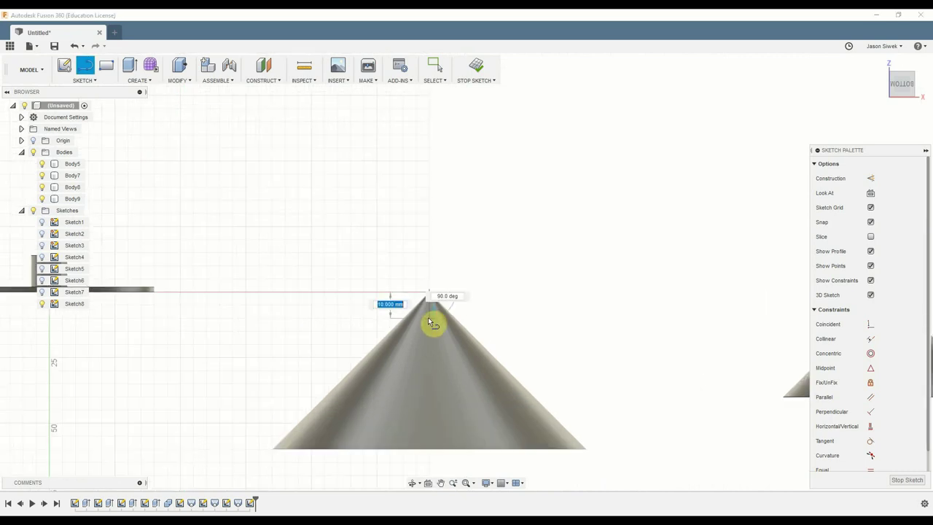
type("20mm")
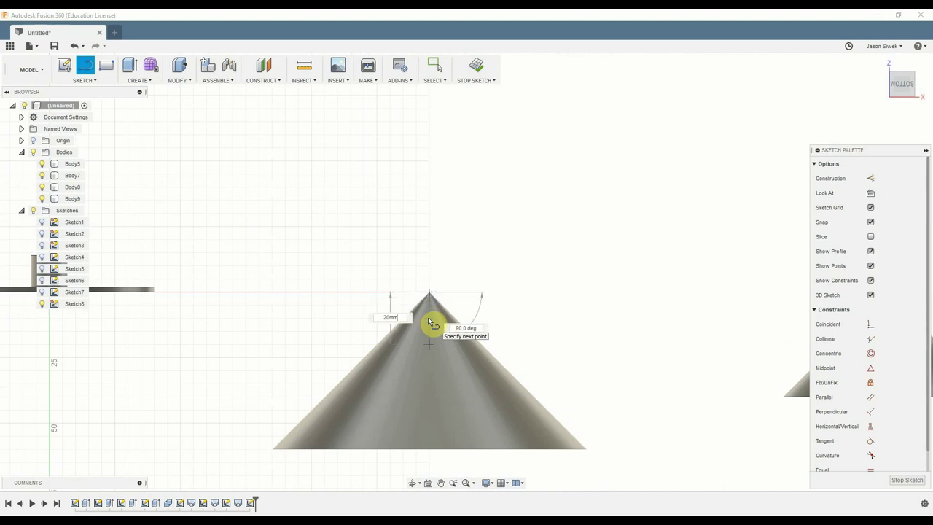
key("Return")
key("Escape")
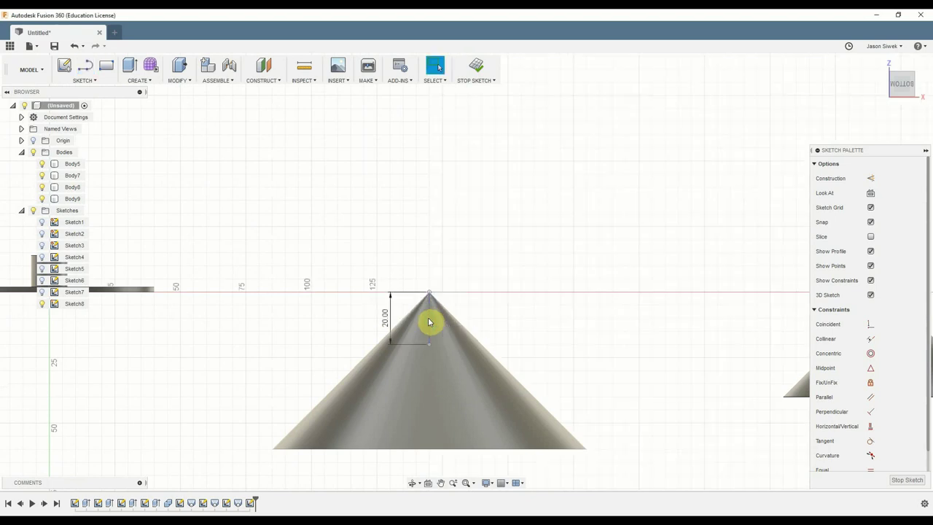
- Draw a horizontal line across the left cone at the bottom of the 20 mm line
middle_click_drag(568, 350, 467, 335)
key("l")
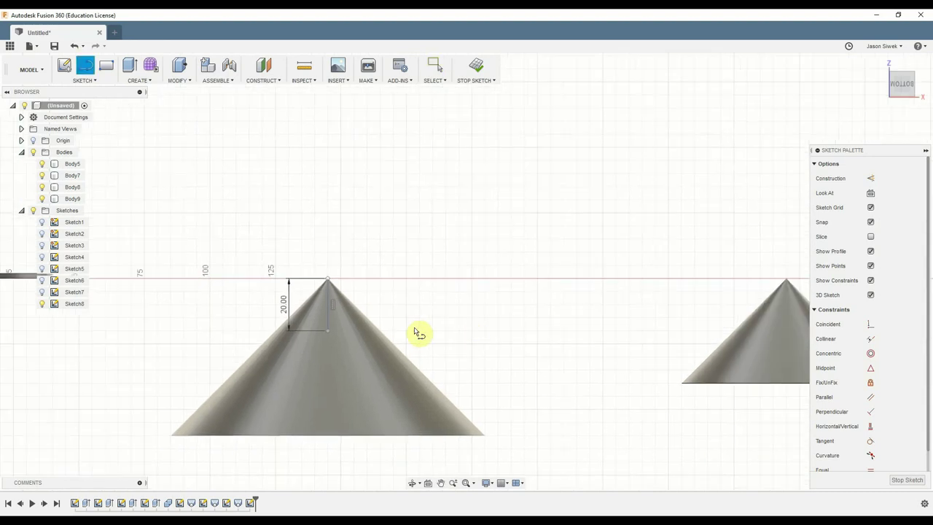
left_click(220, 331)
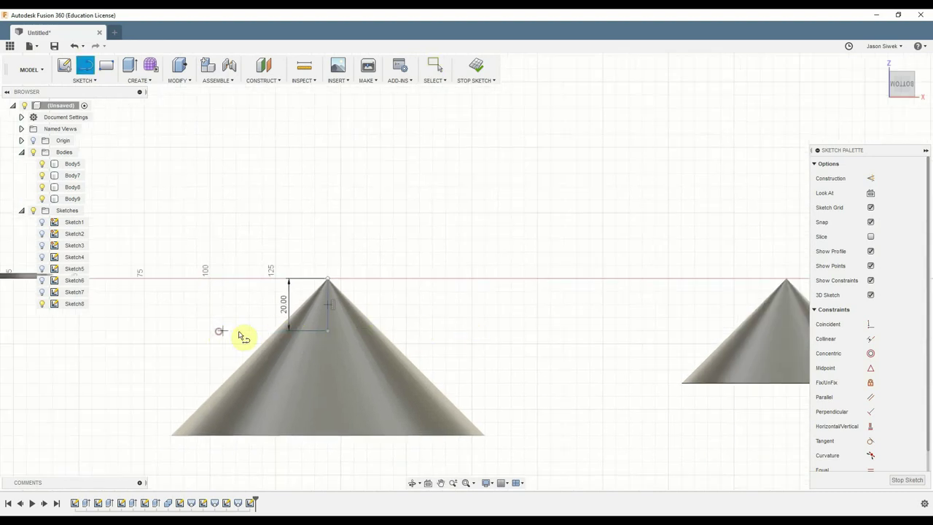
left_click(417, 331)
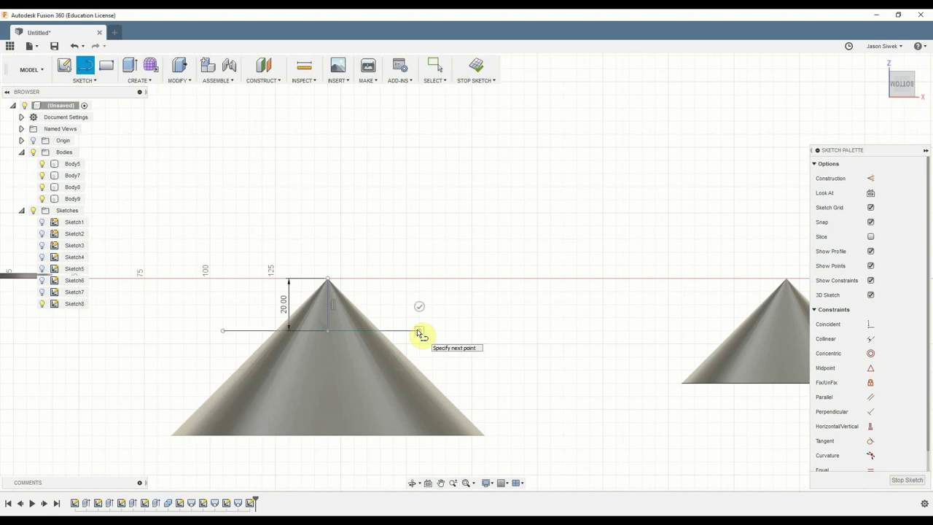
key("Escape")
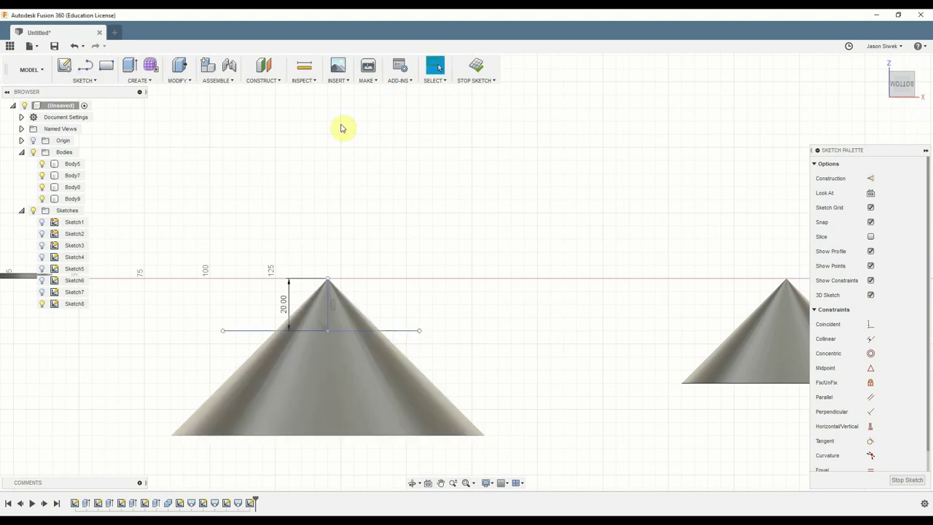
- Split the large left cone along the horizontal sketch line, creating the tip body Body10
left_click(184, 81)
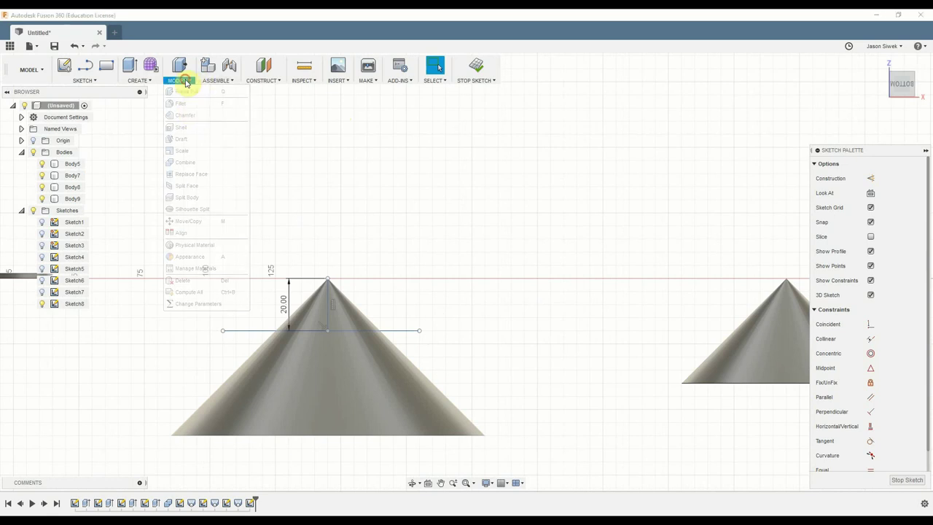
left_click(199, 197)
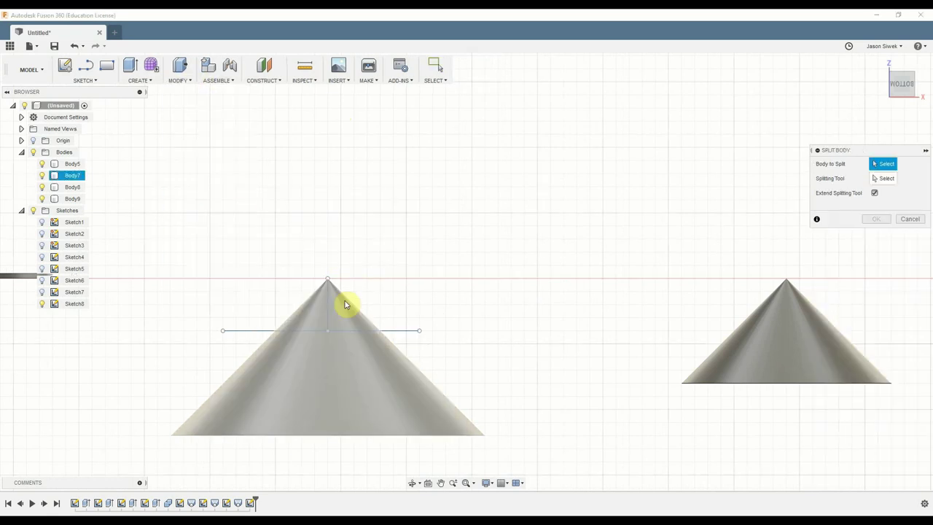
left_click(348, 377)
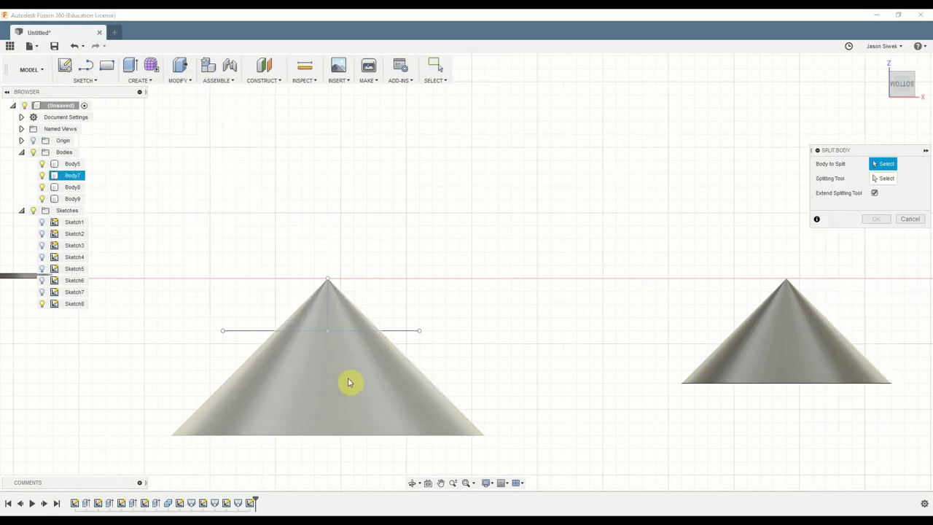
left_click(885, 179)
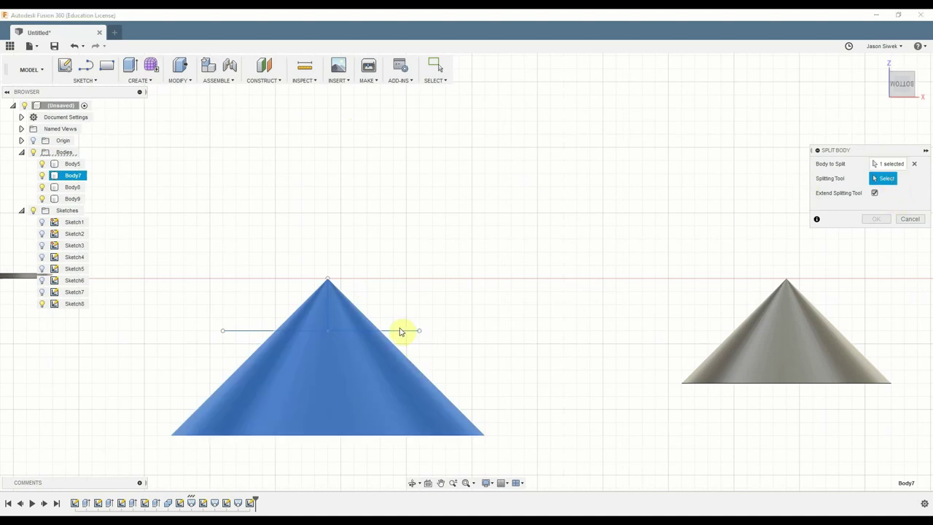
left_click(319, 321)
left_click(401, 331)
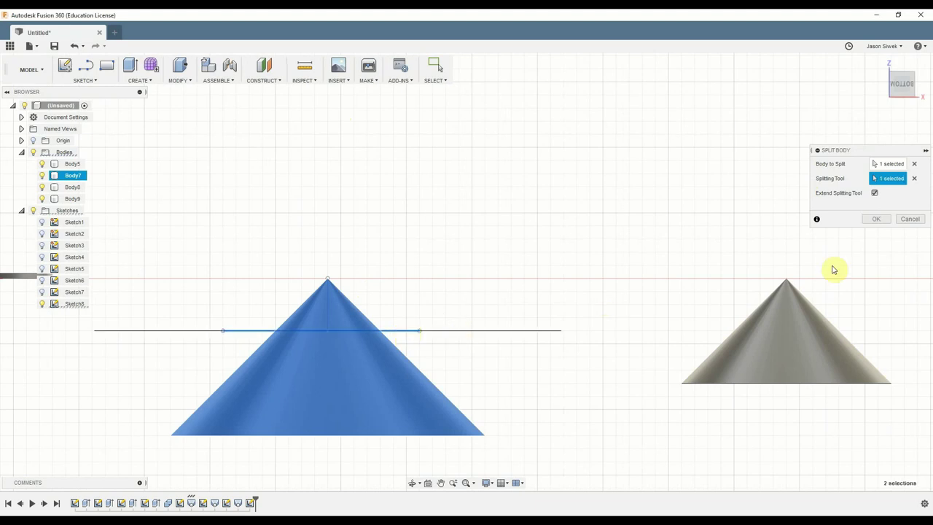
left_click(878, 219)
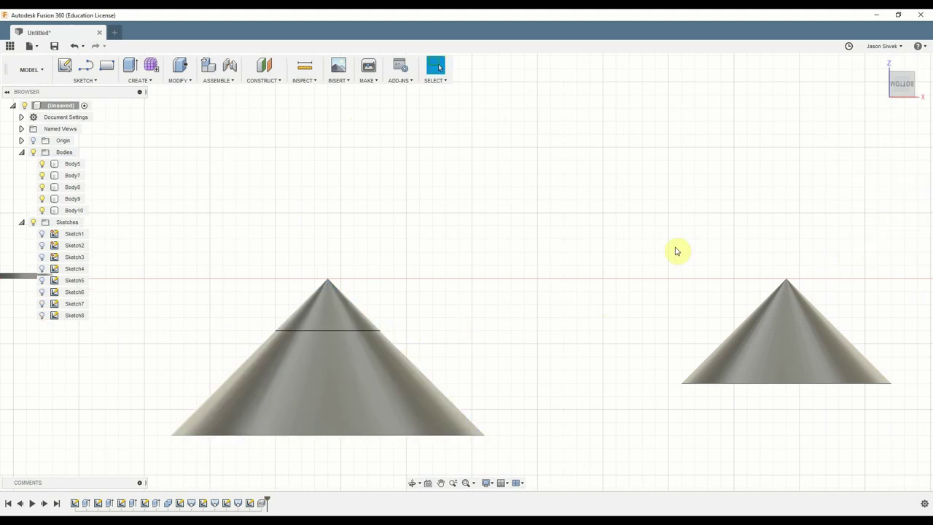
- Remove the split-off tip Body10 via the browser's right-click menu
left_click(335, 314)
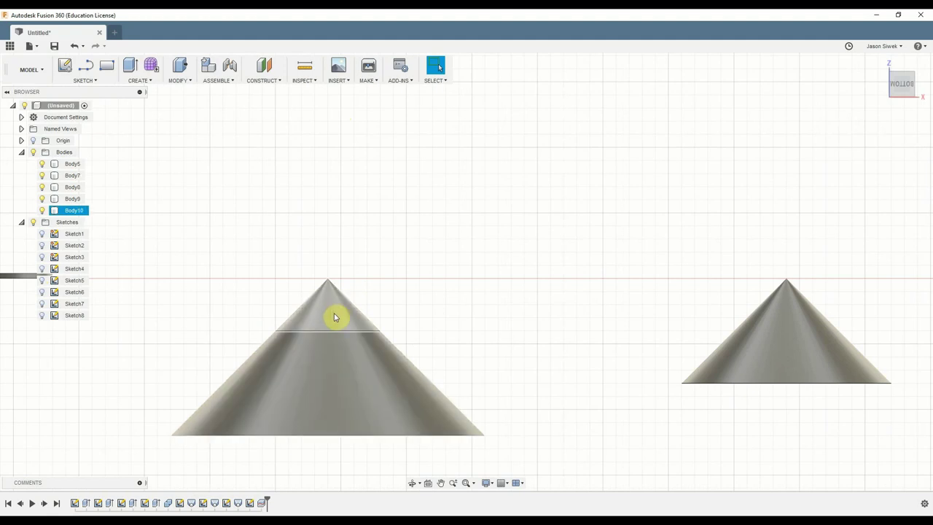
left_click(328, 363)
left_click(319, 318)
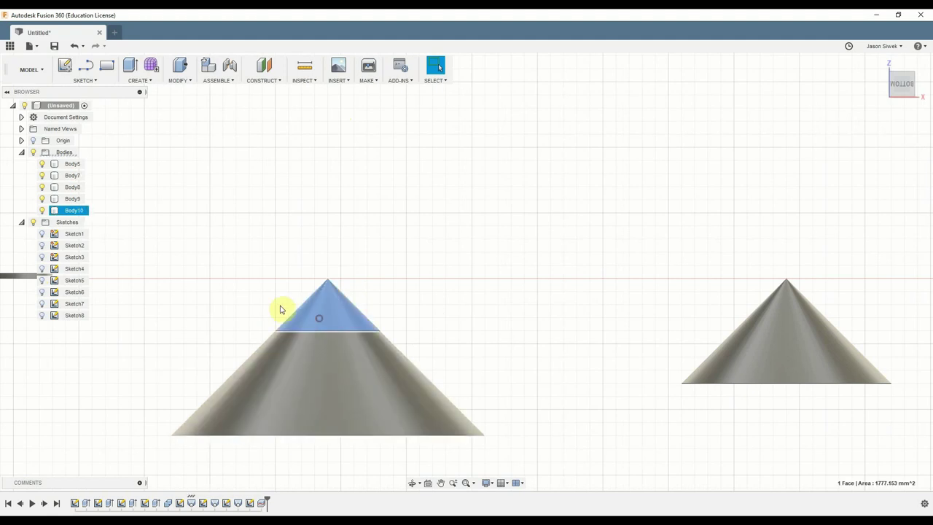
left_click(72, 212)
right_click(72, 212)
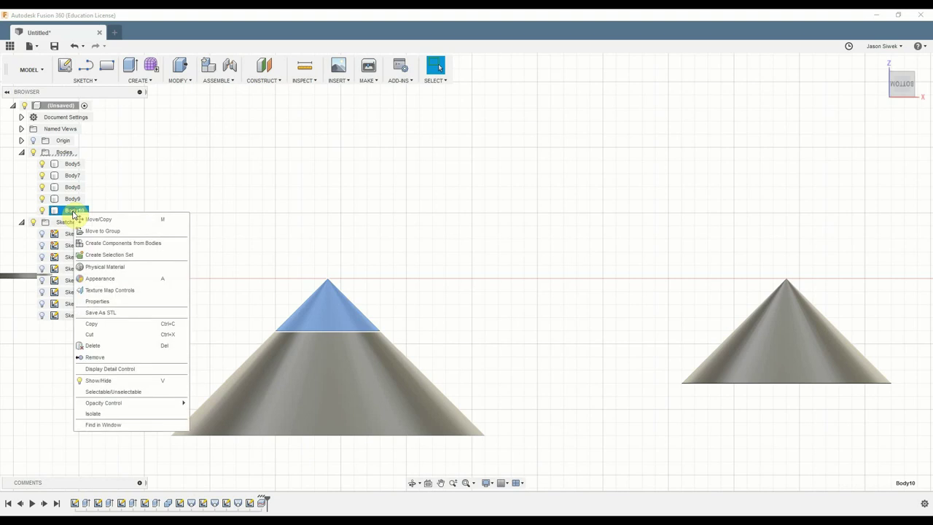
left_click(111, 357)
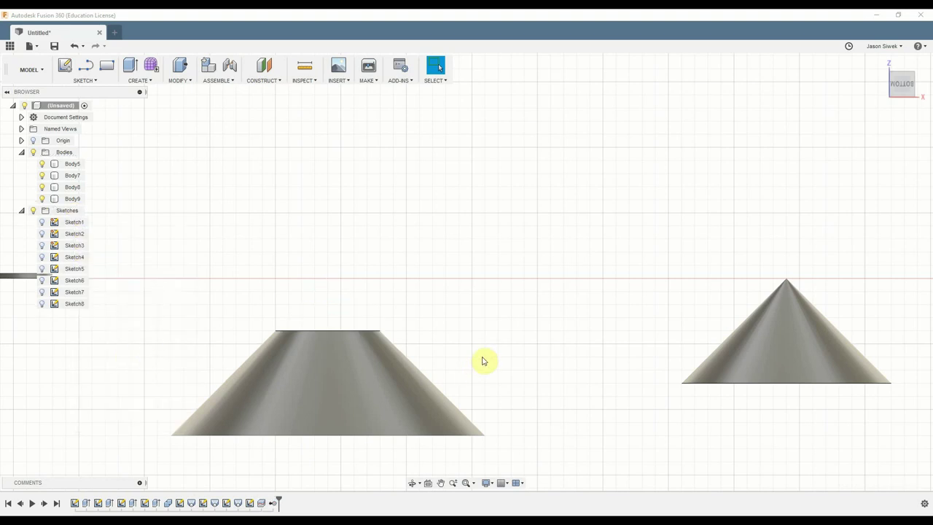
- Check the flattened cone top, return to the bottom view and select the middle cone Body8
left_click_drag(497, 347, 494, 377)
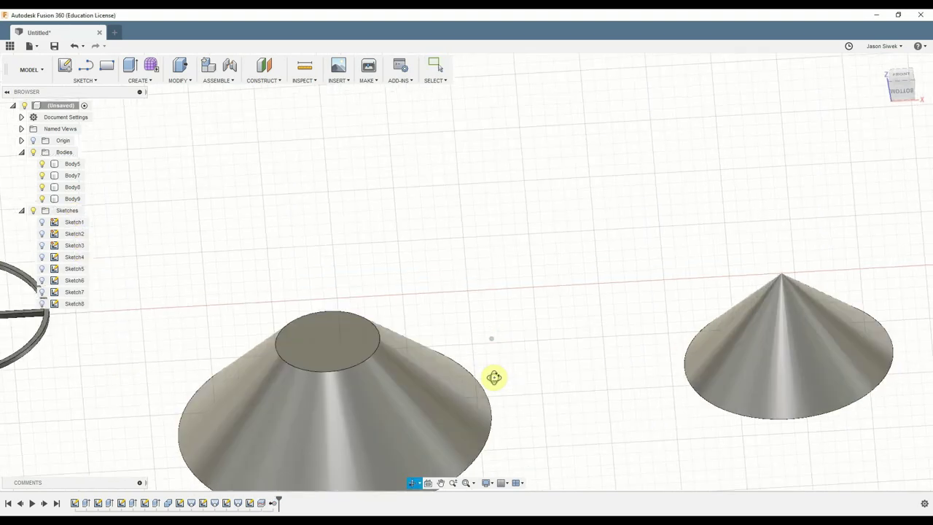
key("Escape")
left_click(901, 84)
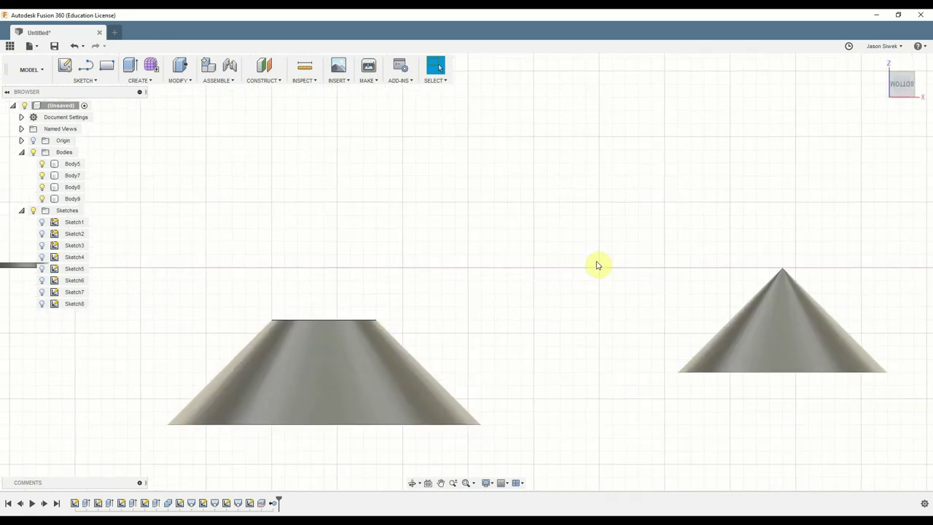
middle_click_drag(687, 267, 537, 267)
left_click(618, 309)
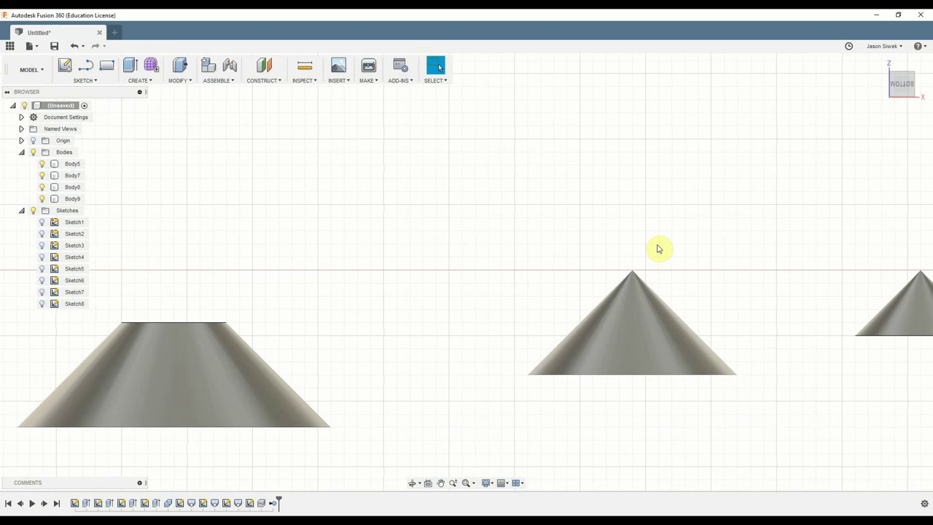
- Sketch on the cones' plane a 10 mm line down from the middle cone's apex
key("l")
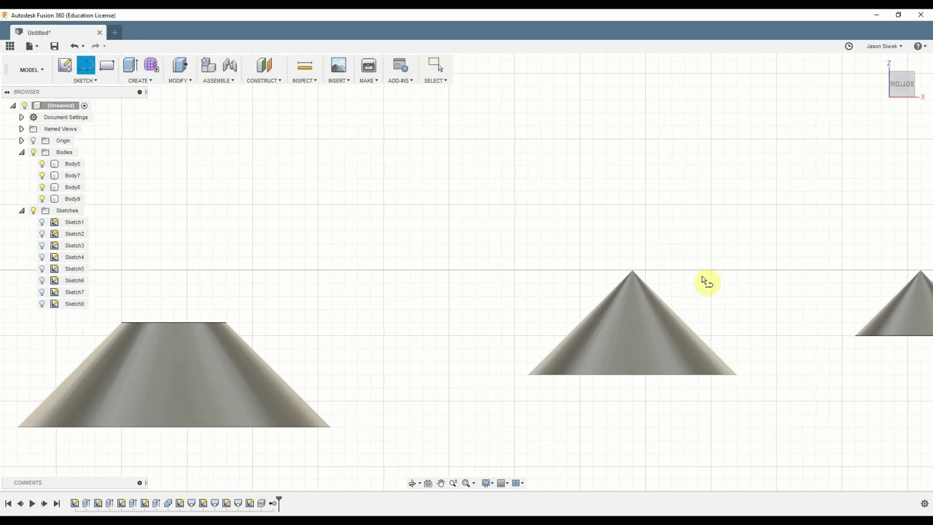
left_click(555, 275)
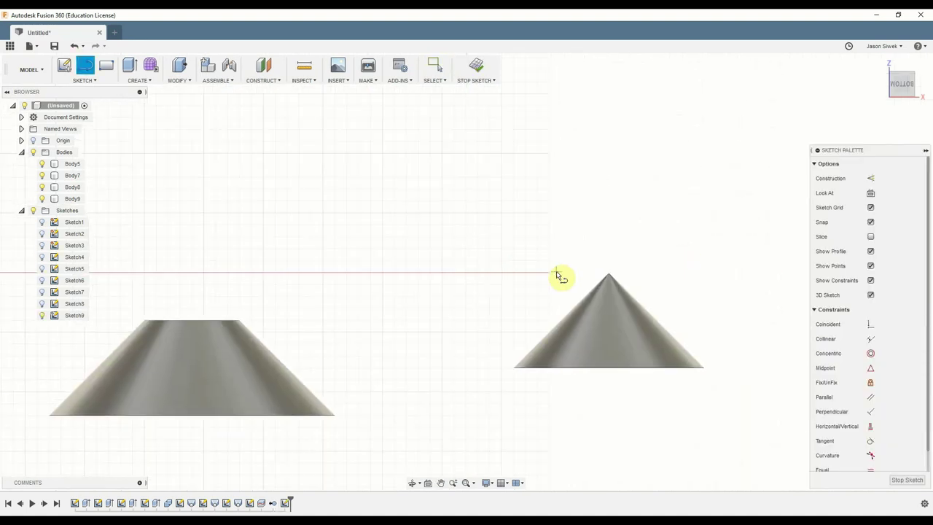
left_click(610, 275)
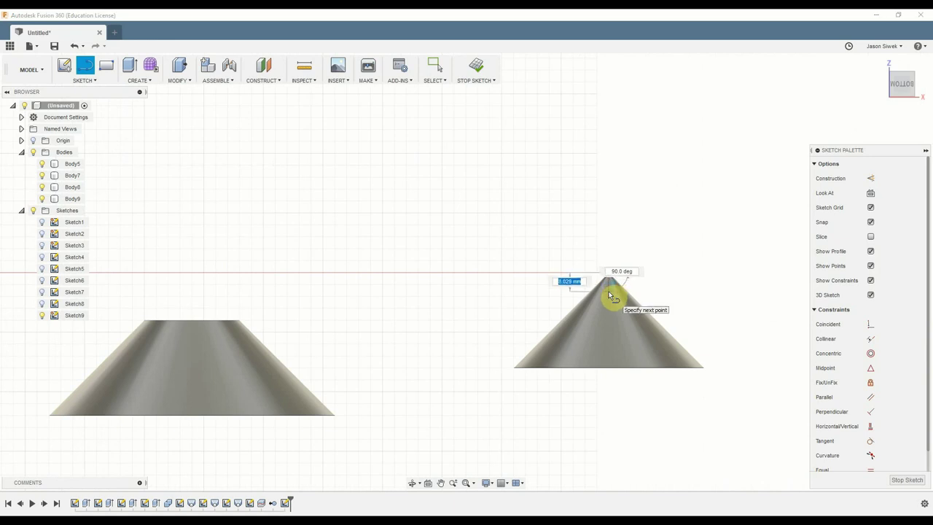
type("10mm")
key("Return")
key("Escape")
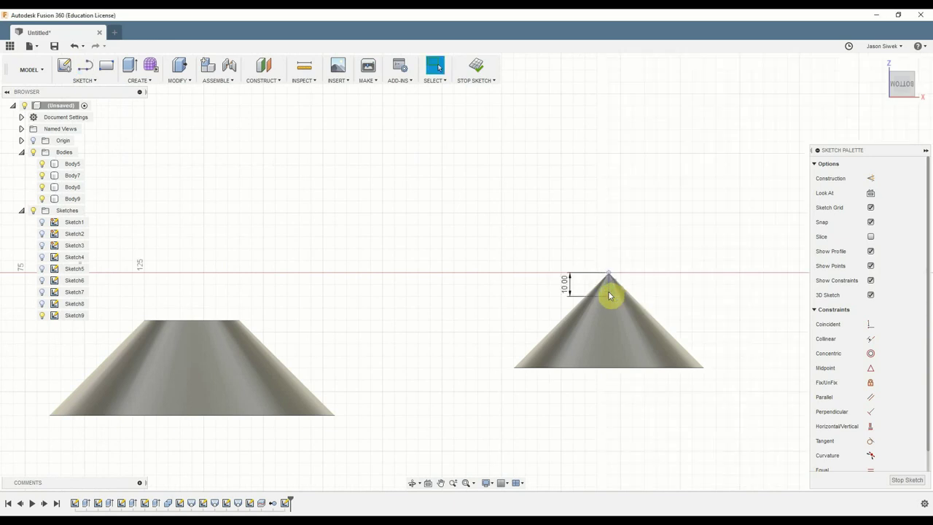
- Draw a horizontal line across the middle cone at the 10 mm depth and finish the sketch
key("l")
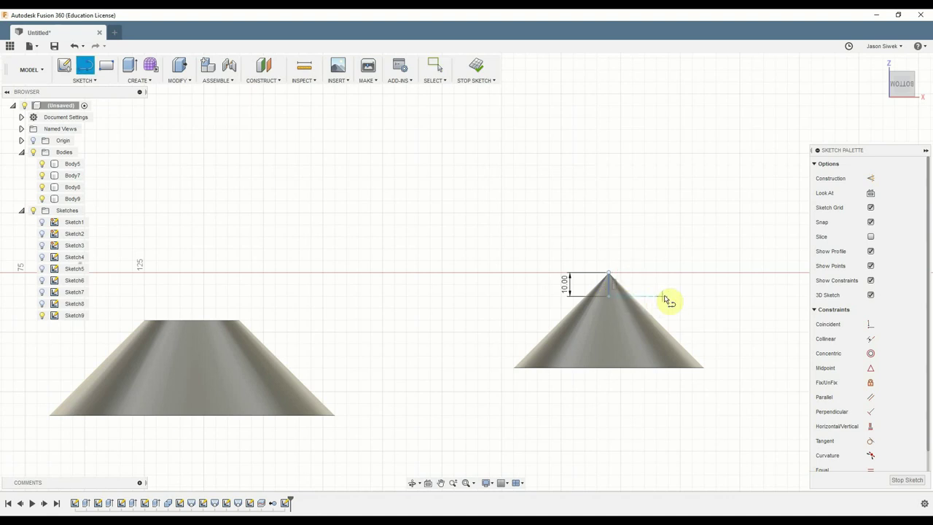
left_click_drag(666, 299, 547, 301)
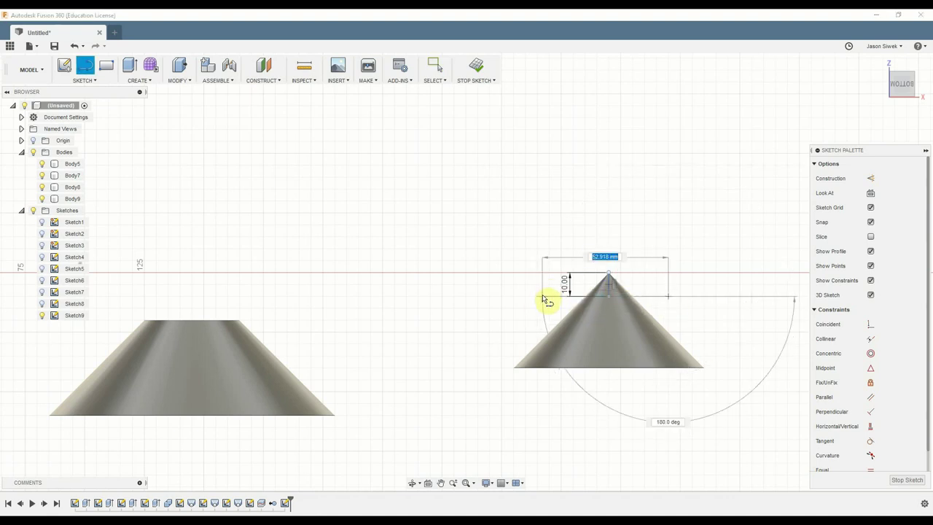
left_click(542, 299)
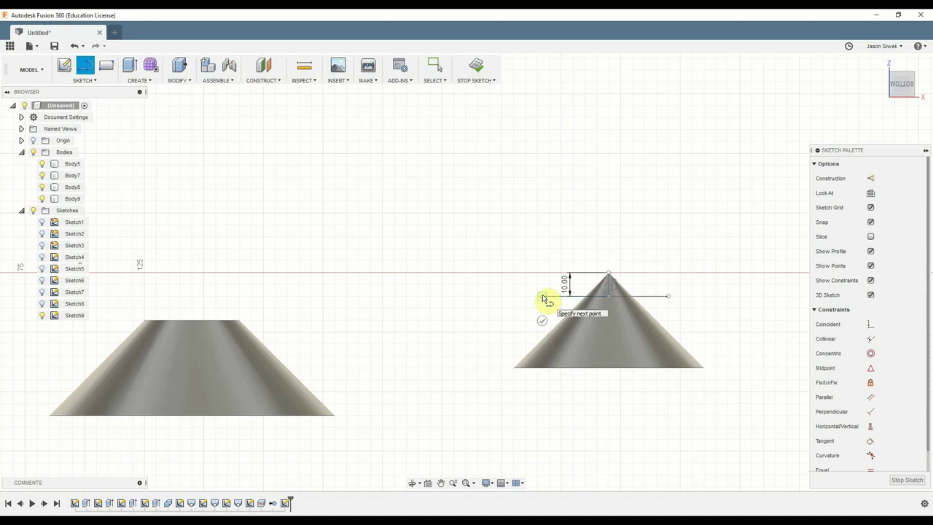
left_click(477, 66)
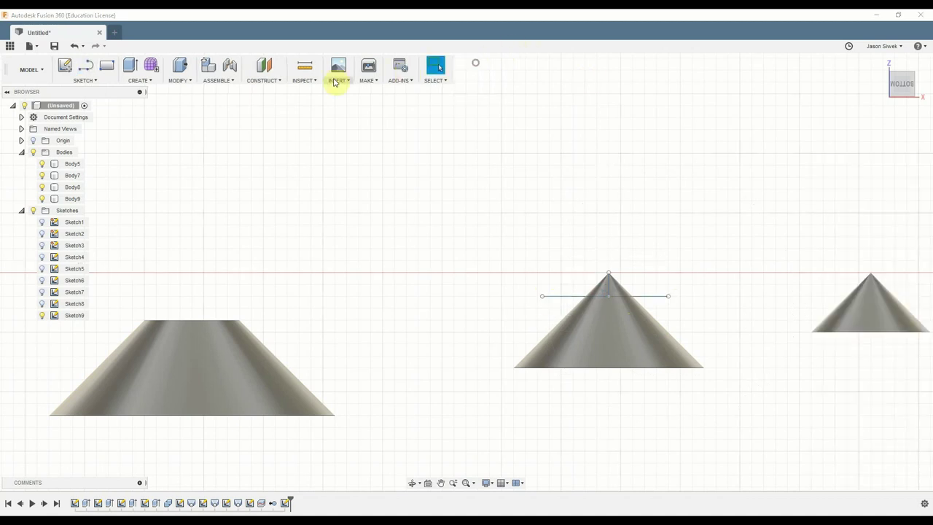
- Split the middle cone Body8 along Sketch9's horizontal line, creating the tip body Body11
left_click(178, 80)
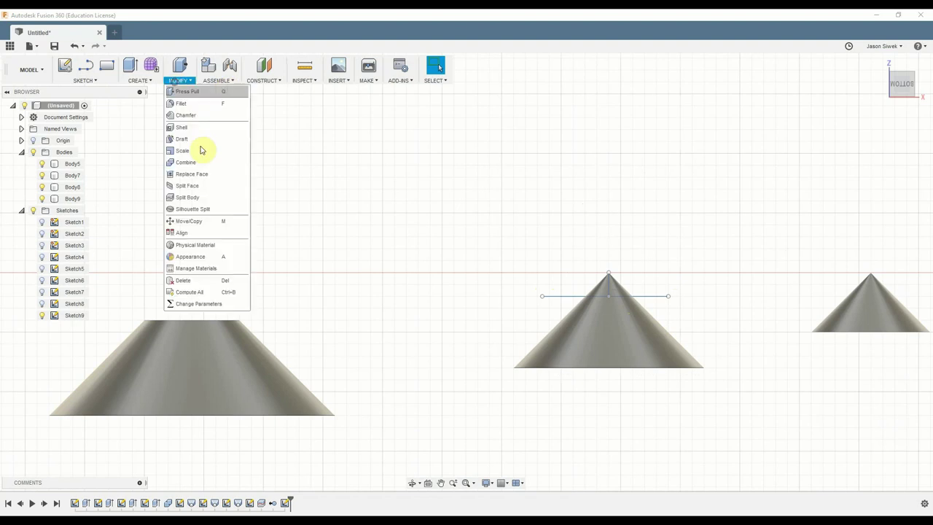
left_click(203, 200)
left_click(619, 344)
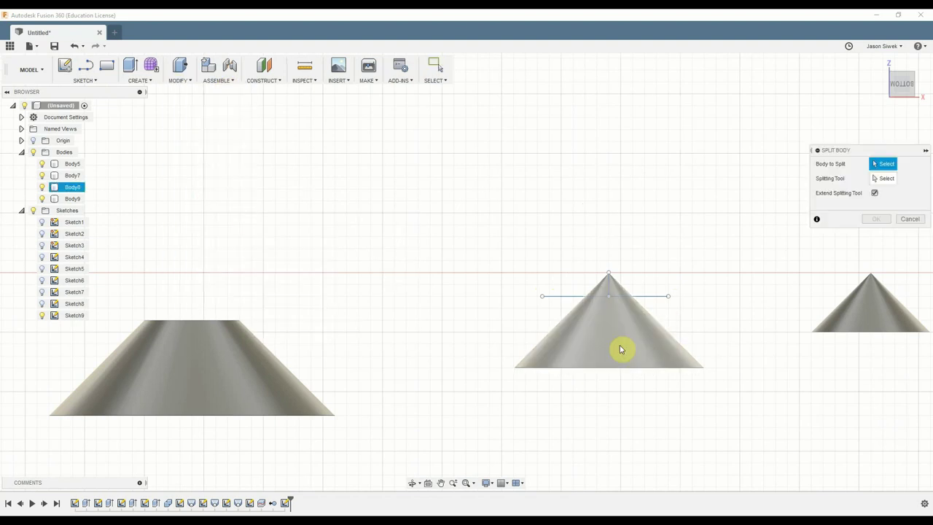
left_click(898, 181)
left_click(656, 296)
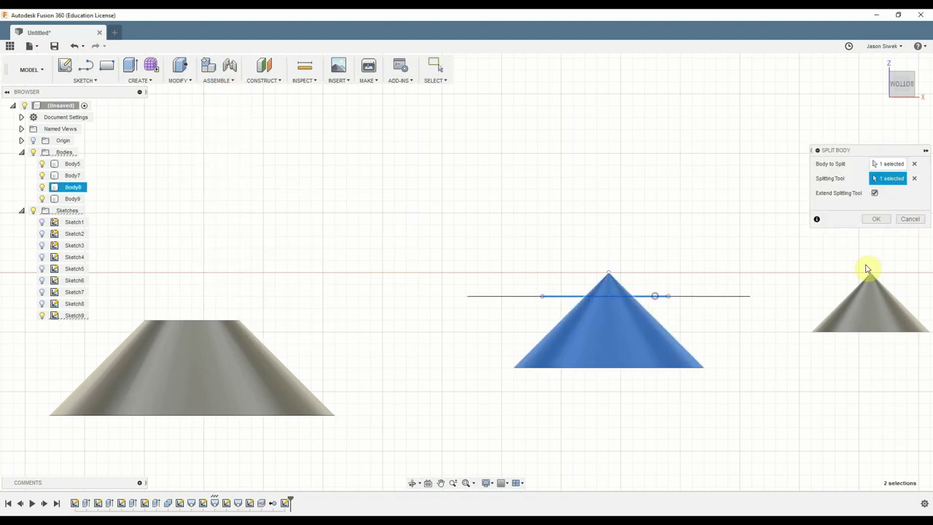
left_click(877, 219)
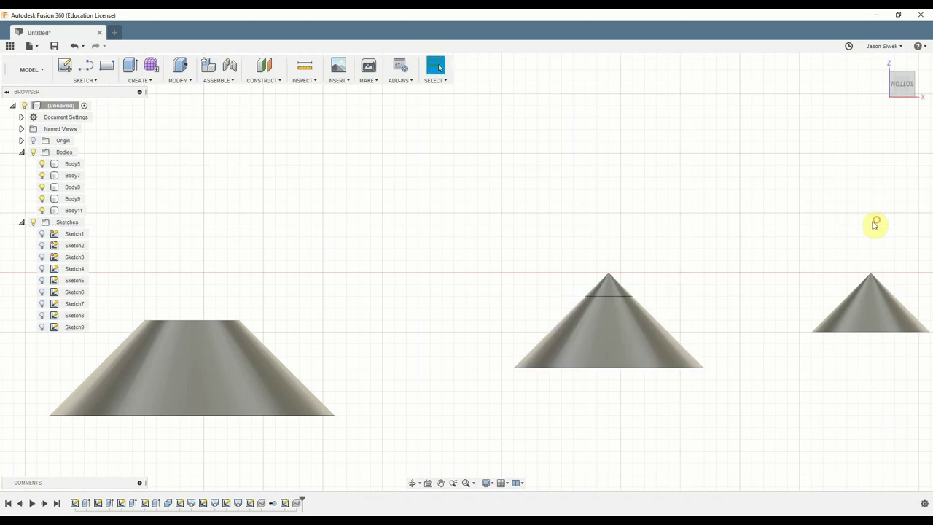
- Remove the middle cone's split-off tip body from the browser
left_click(602, 291)
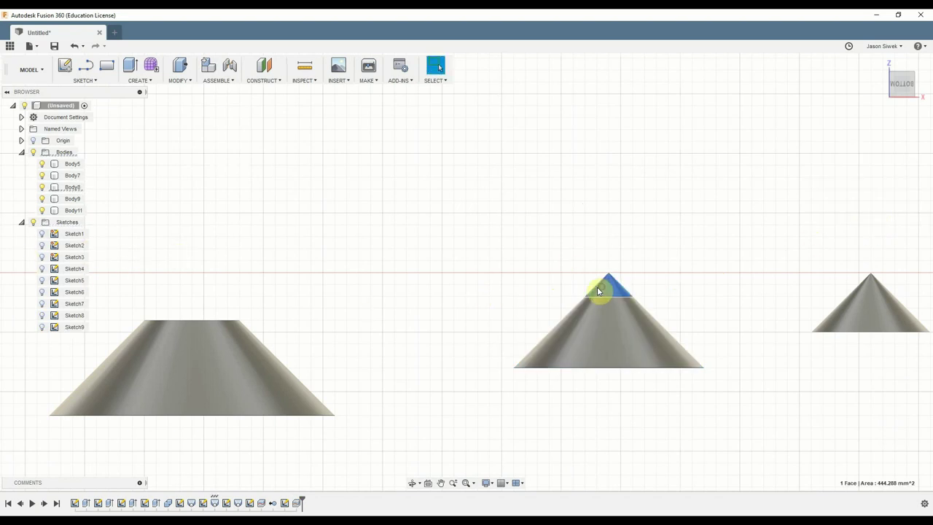
right_click(63, 187)
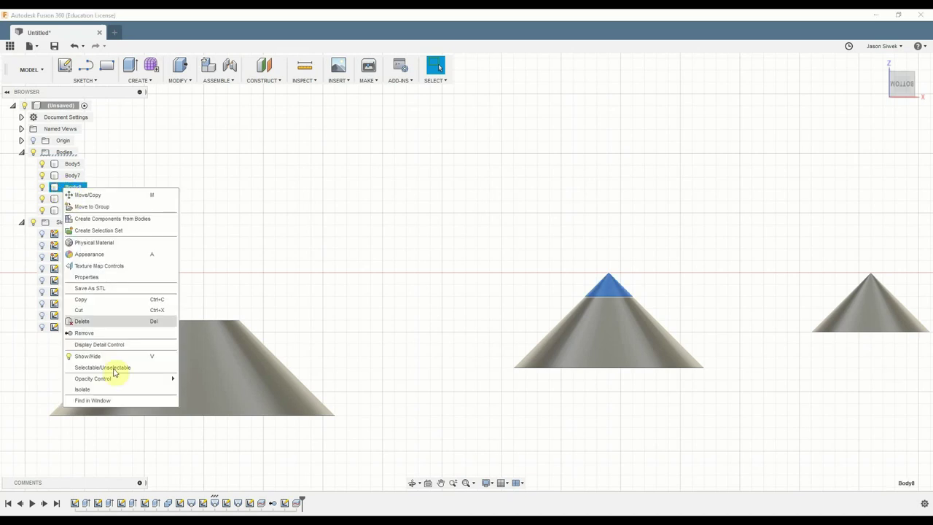
left_click(95, 332)
- Recentre the cones and turn the view with the ViewCube to face their flat tops
middle_click_drag(739, 415, 538, 414)
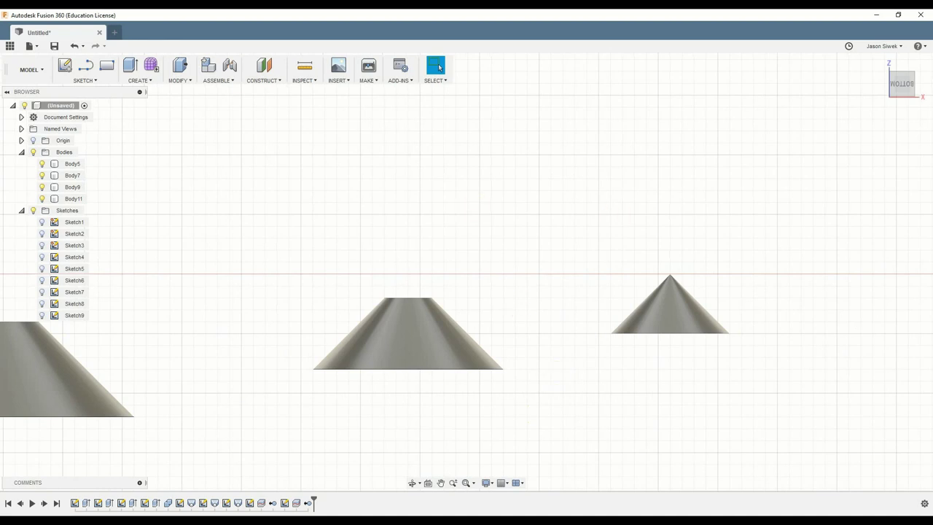
left_click(904, 108)
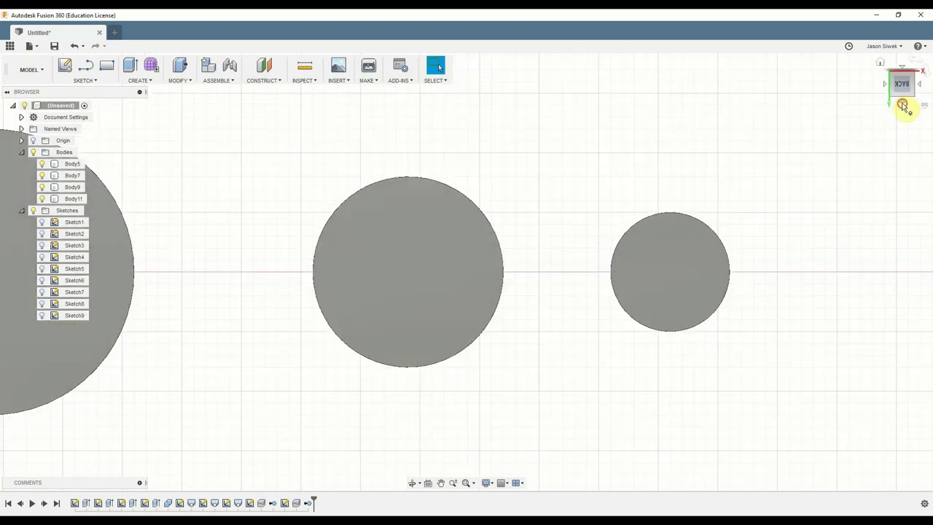
left_click(904, 108)
left_click(903, 107)
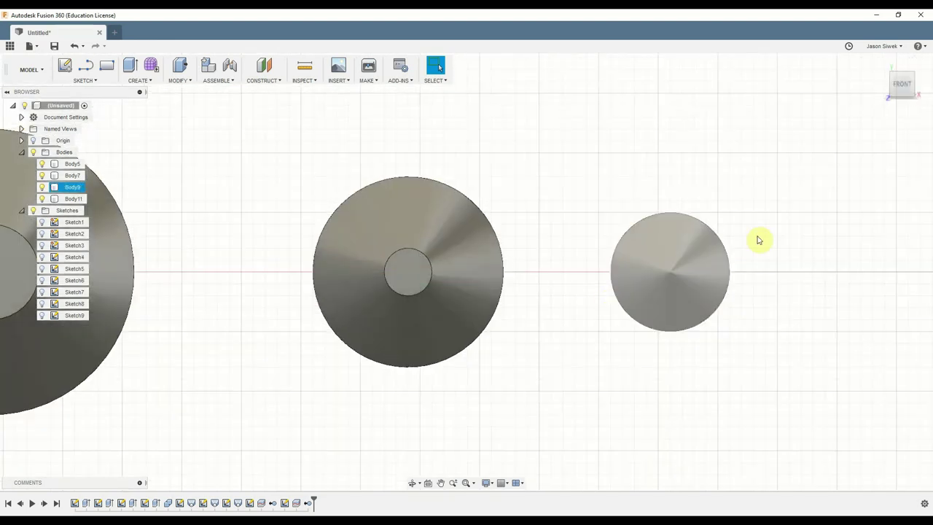
left_click(904, 108)
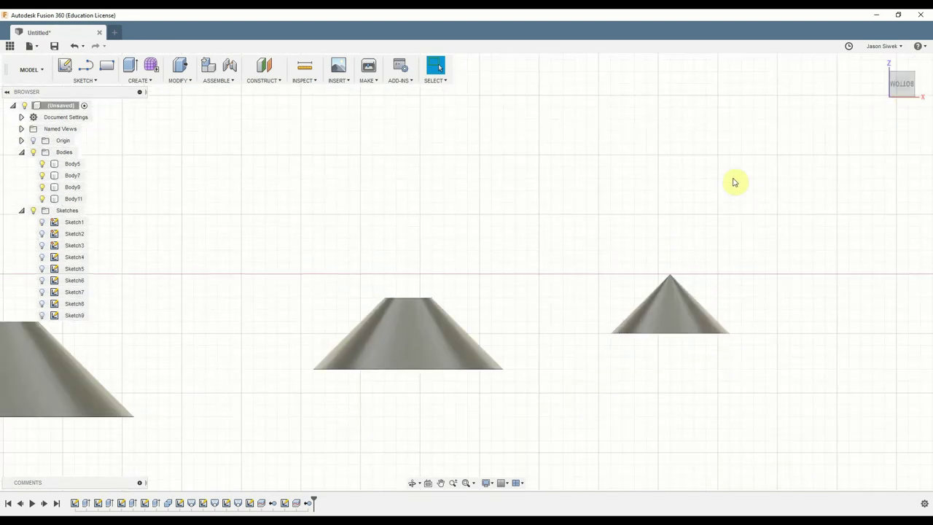
middle_click_drag(317, 261, 584, 199)
key("Escape")
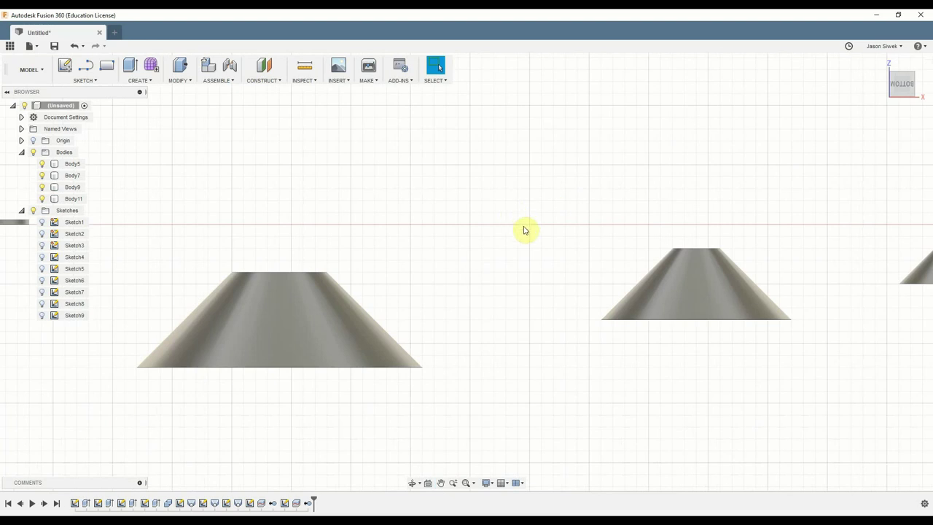
left_click(902, 72)
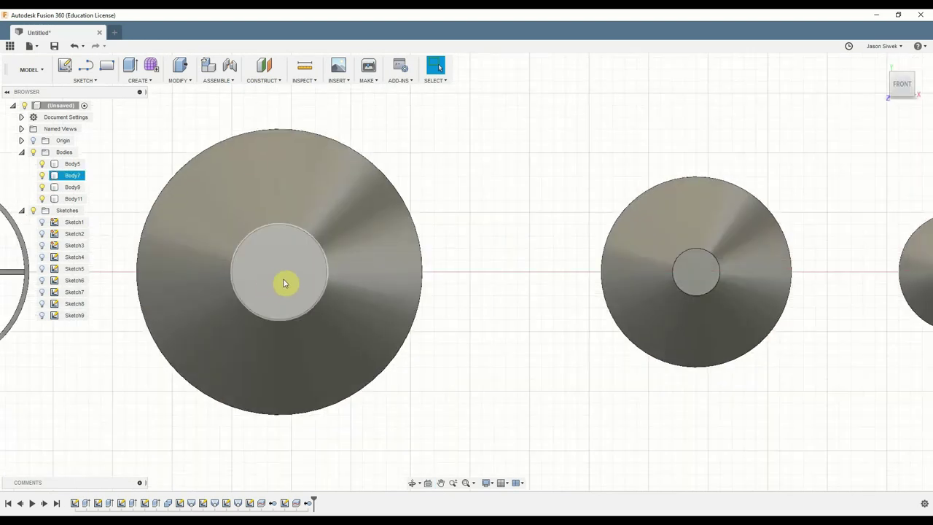
left_click(150, 81)
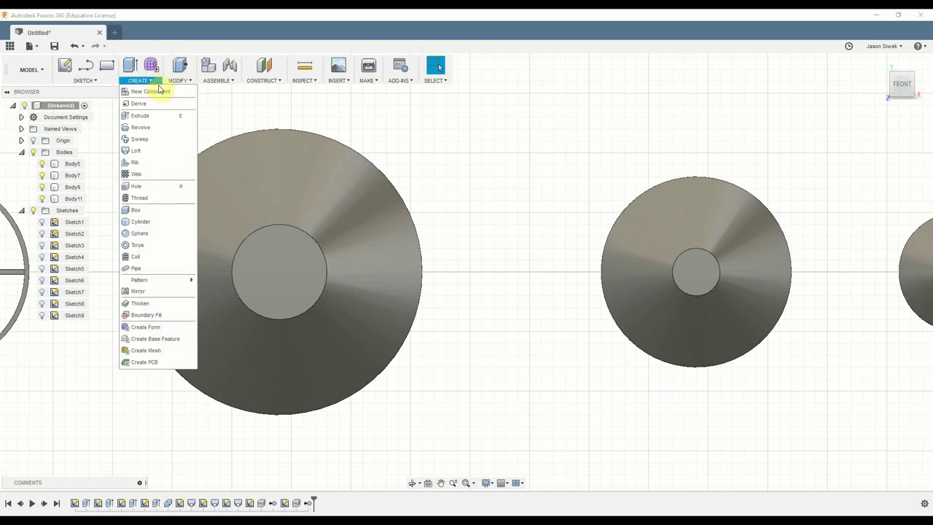
- Shell the large cone Body7 with an inside wall, opening its flat top face
left_click(177, 81)
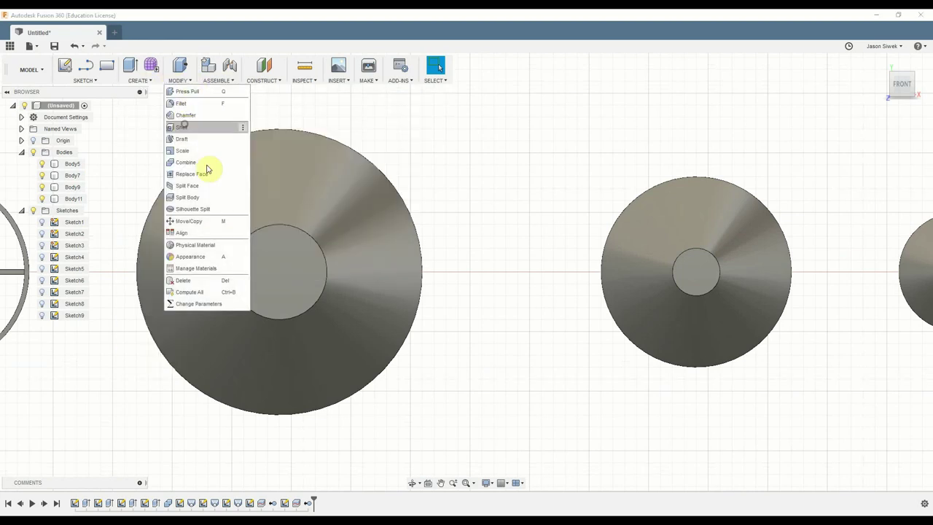
left_click(234, 127)
left_click(273, 279)
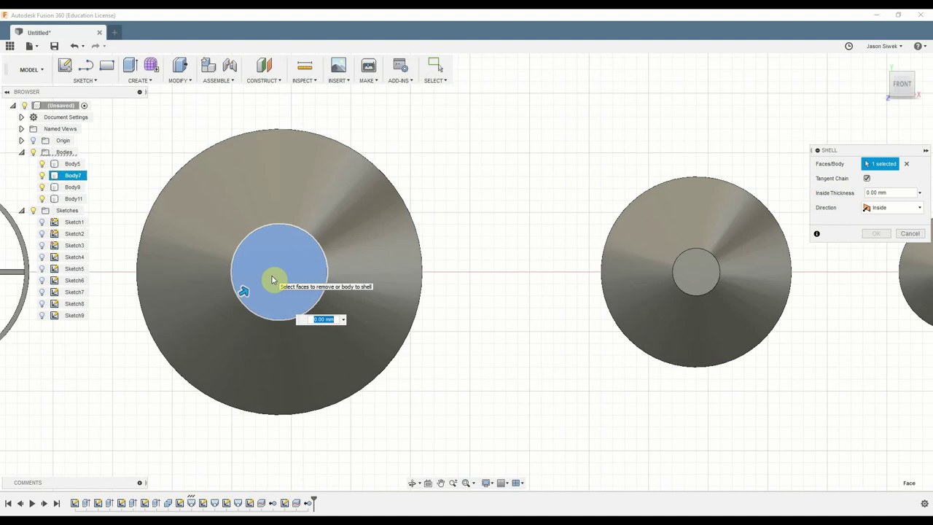
type("1.5mm")
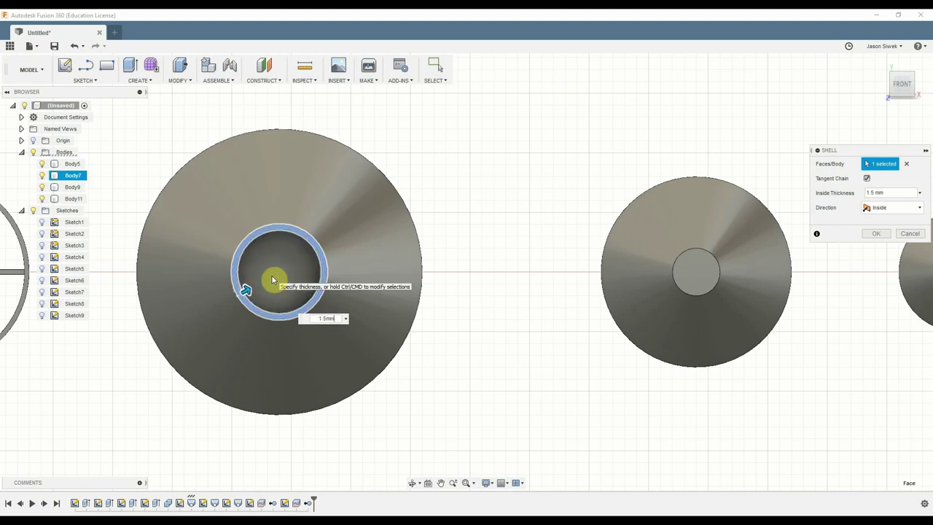
key("Return")
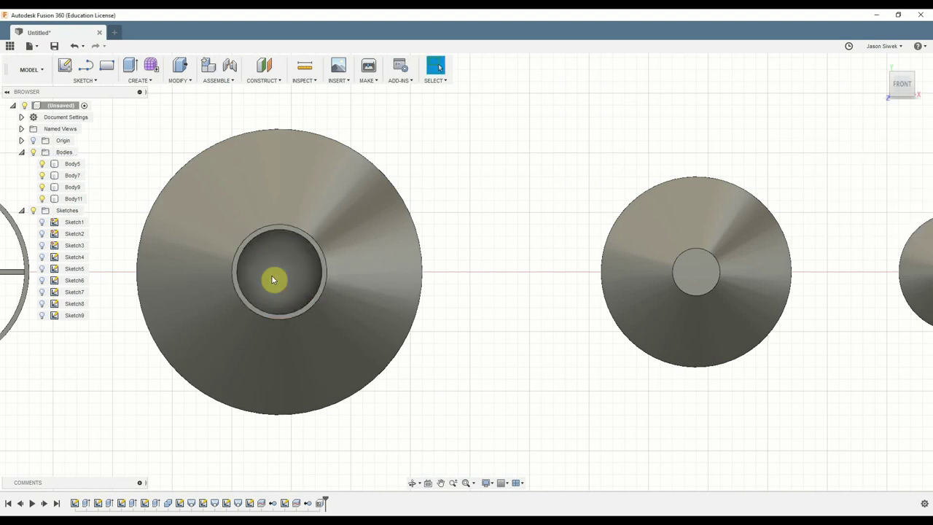
mouse_move(503, 383)
middle_mouse_down("shift")
mouse_move(497, 328)
mouse_move(500, 378)
middle_mouse_up("shift")
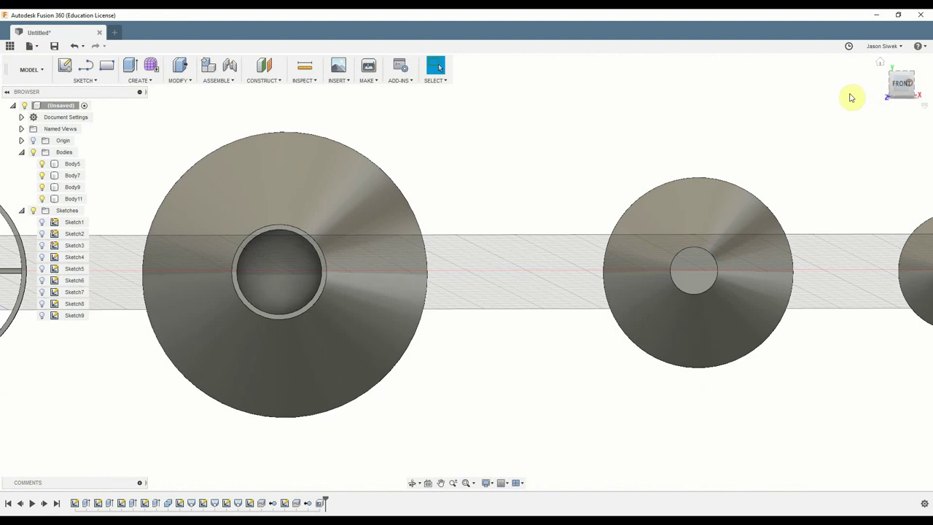
left_click(901, 84)
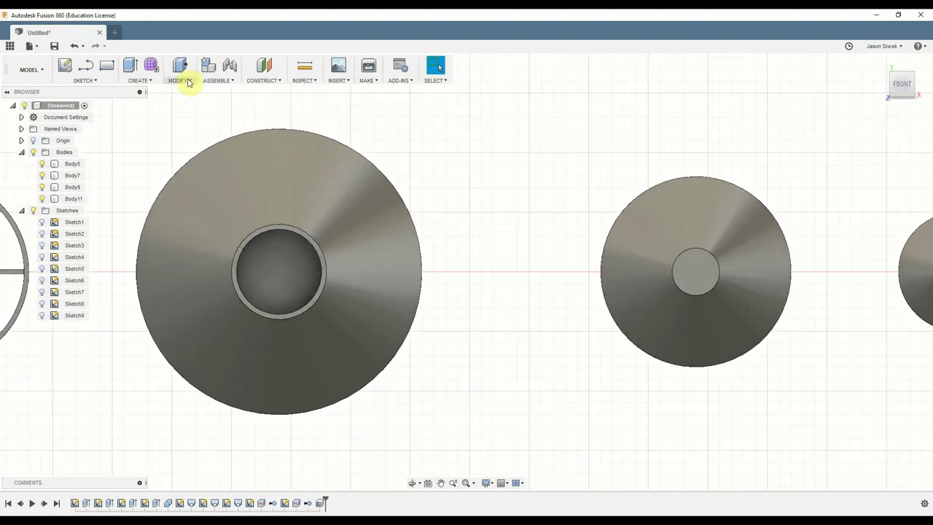
- Shell the right frustum Body11 the same way, opening its flat top face
left_click(182, 80)
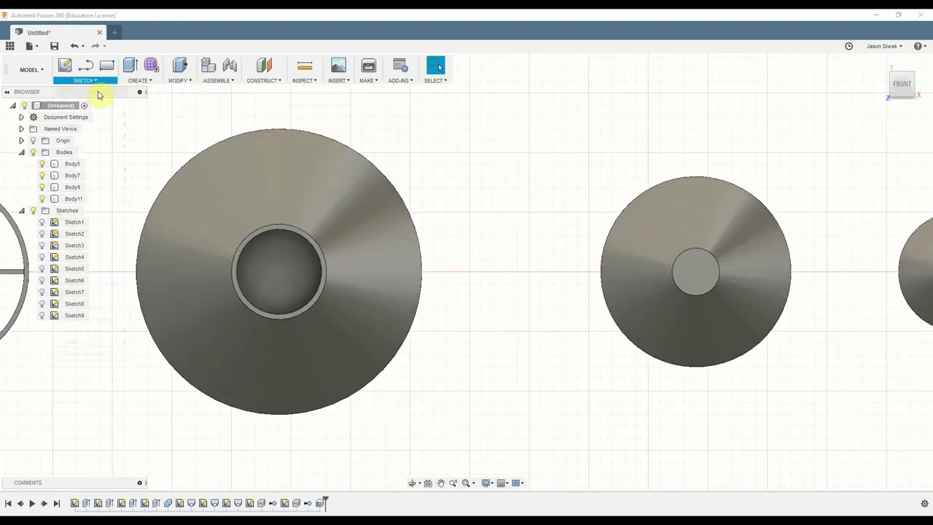
left_click(181, 127)
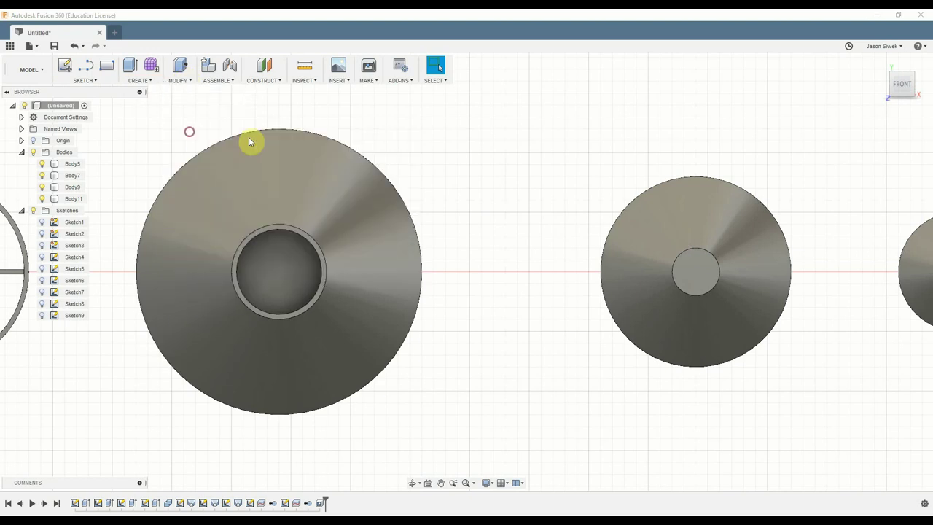
left_click(704, 278)
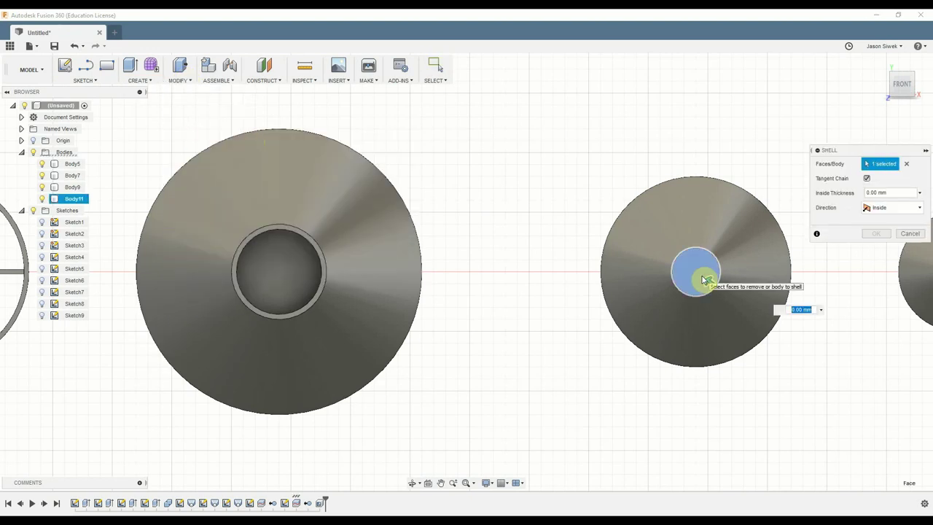
type("1.5mm")
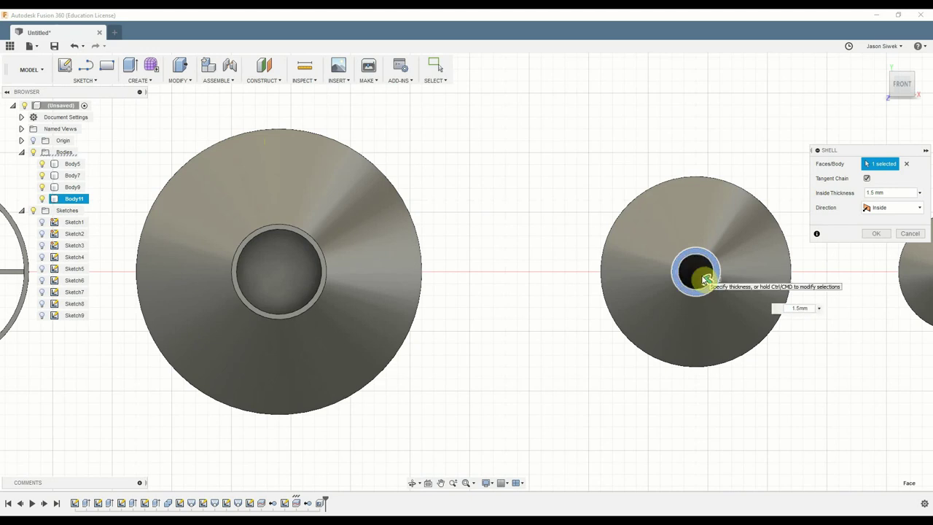
key("Return")
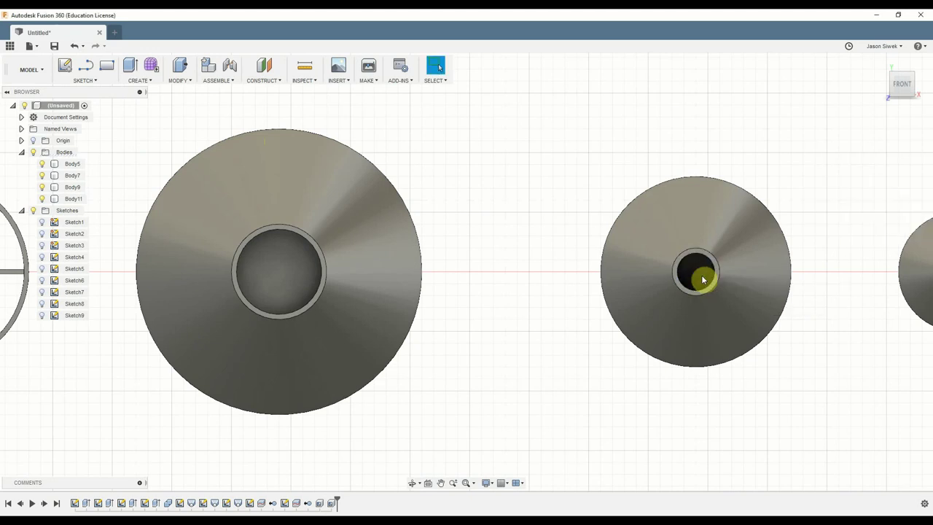
- Rename the large hollow cone Body7 to 'Bottom Part'
scroll(574, 402, "up", 2)
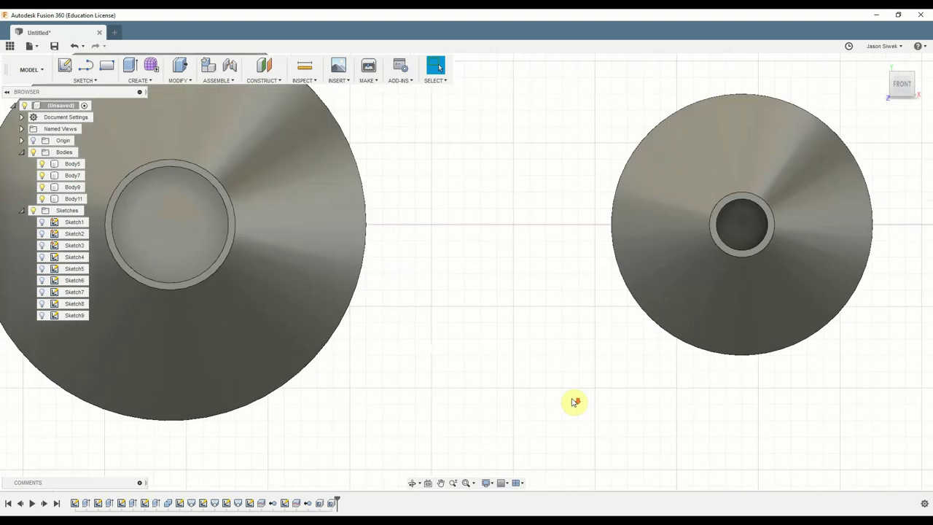
scroll(574, 402, "down", 2)
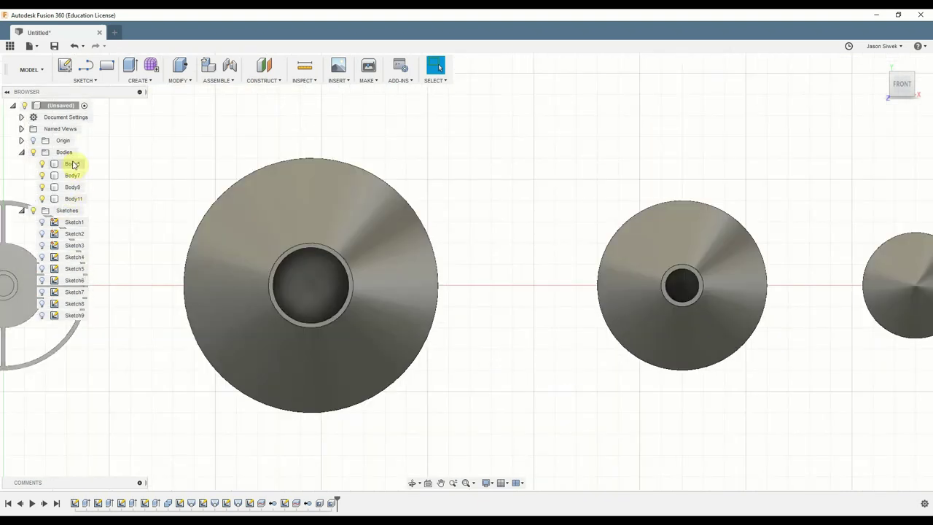
left_click(269, 246)
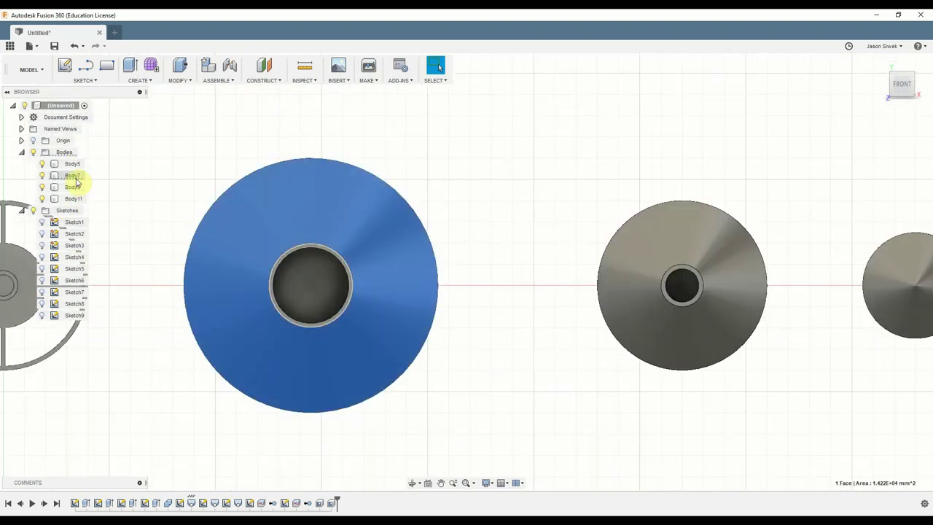
left_click(75, 177)
right_click(75, 176)
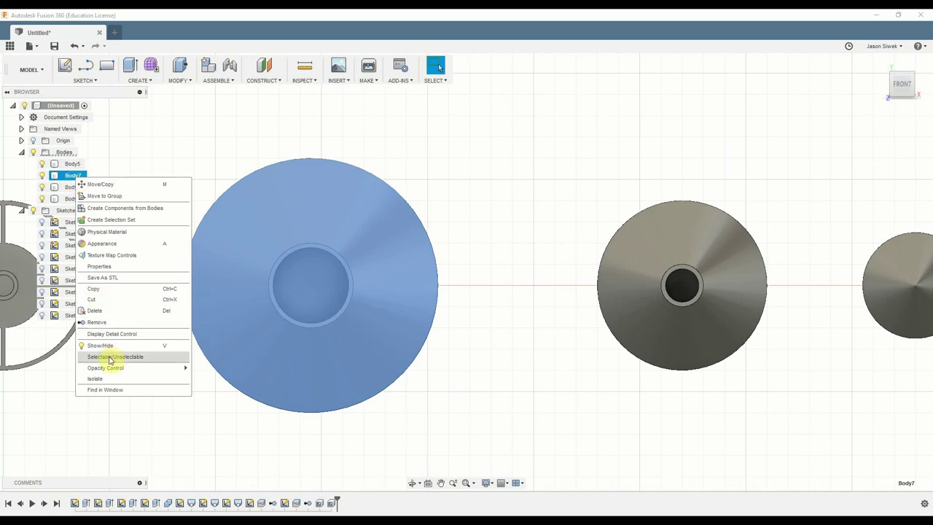
double_click(73, 176)
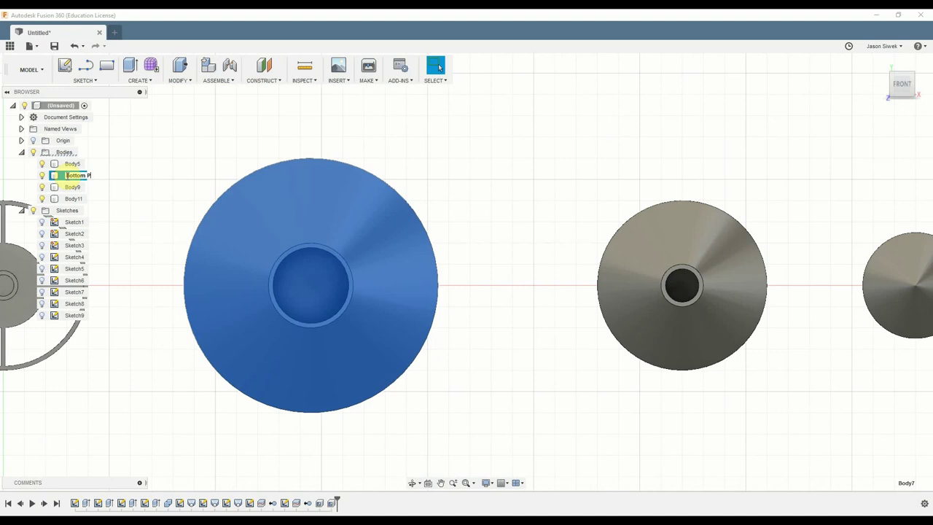
key("Return")
left_click(636, 301)
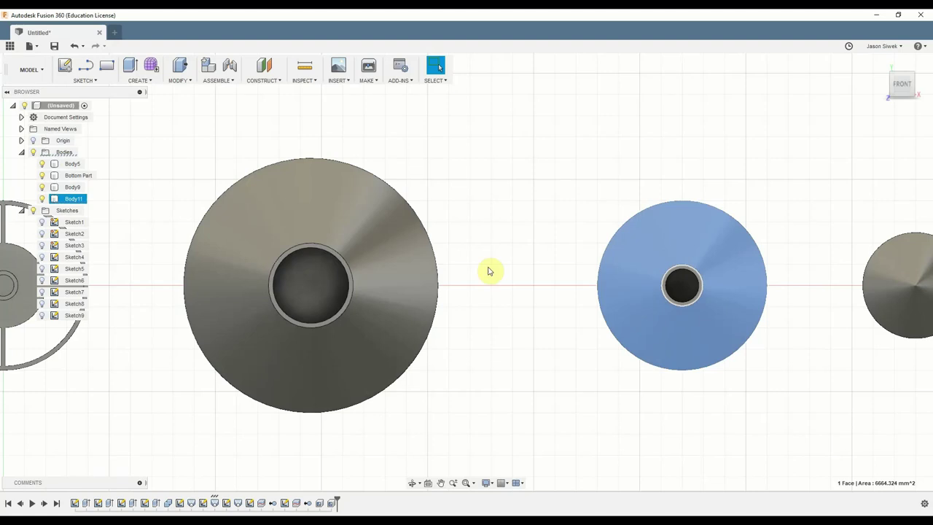
- Rename Body11 to 'Mid part' and angle the view on the cones
right_click(71, 199)
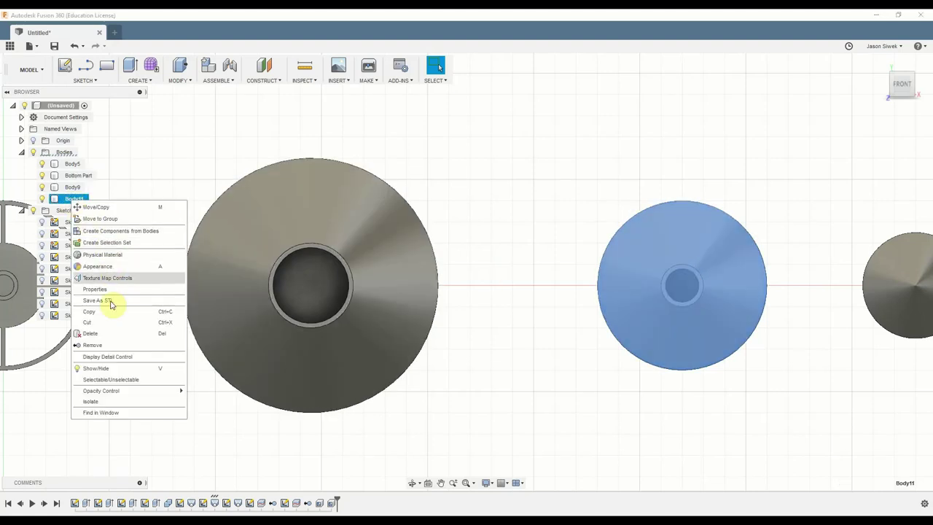
left_click(71, 199)
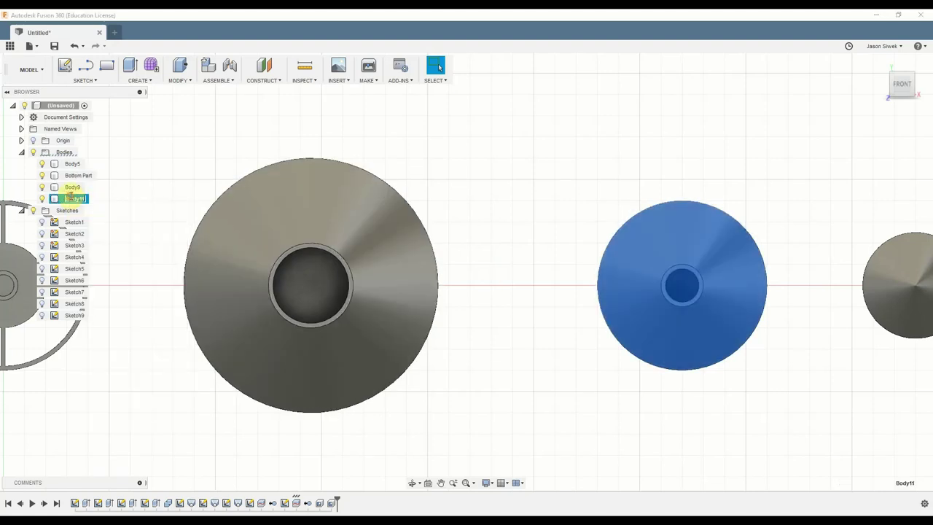
double_click(70, 198)
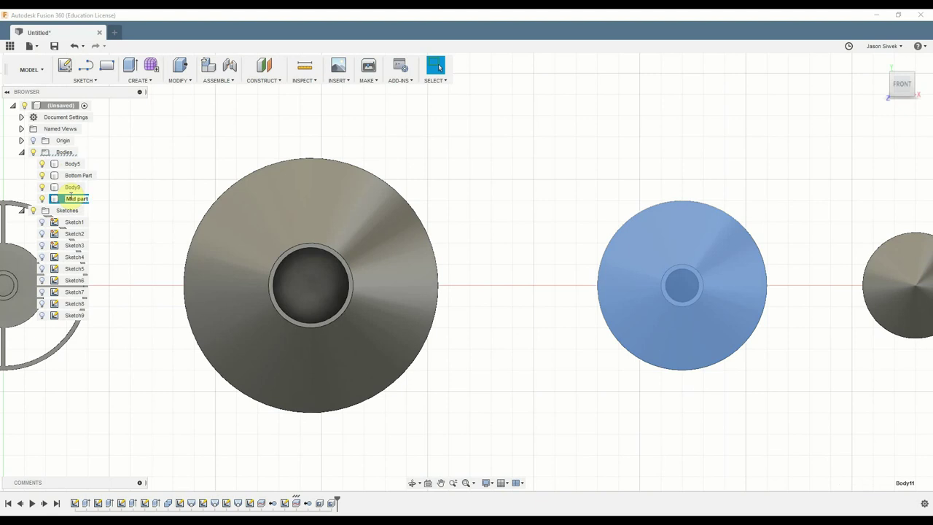
key("Return")
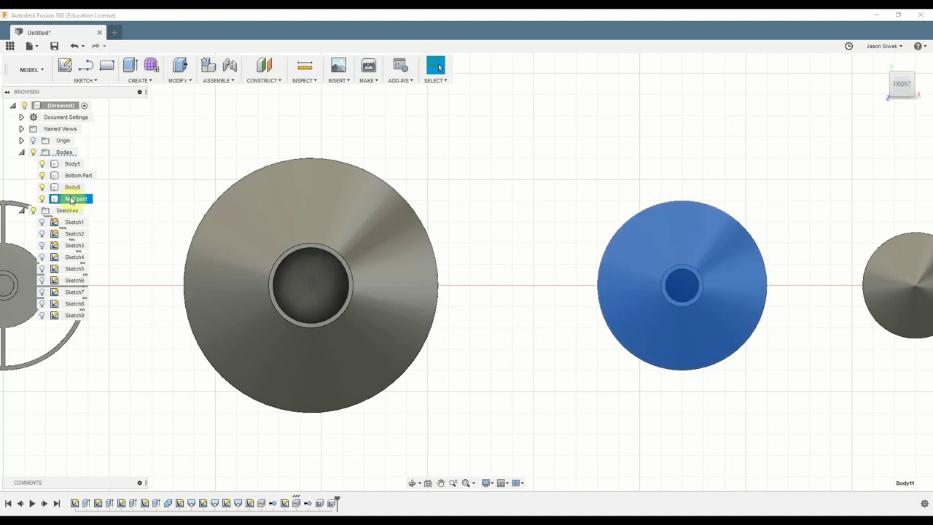
left_click(547, 371)
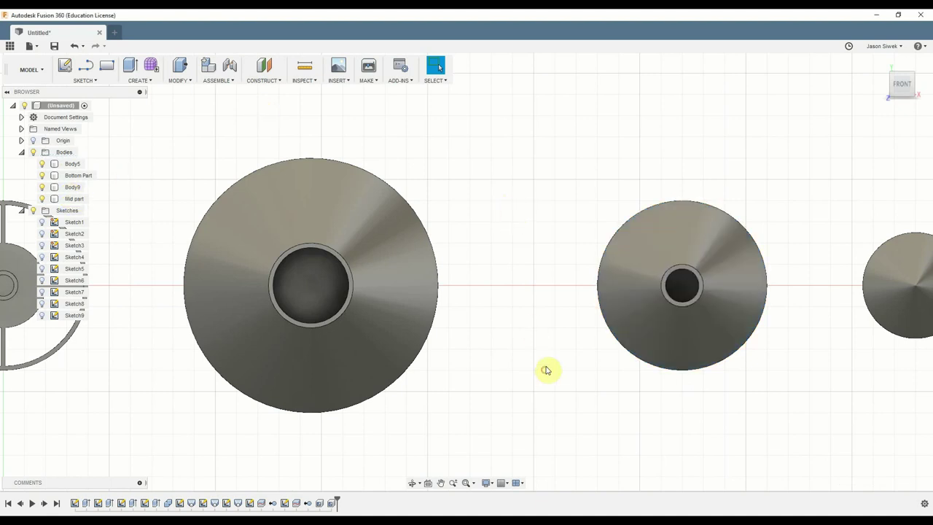
middle_click_drag(546, 252, 435, 242)
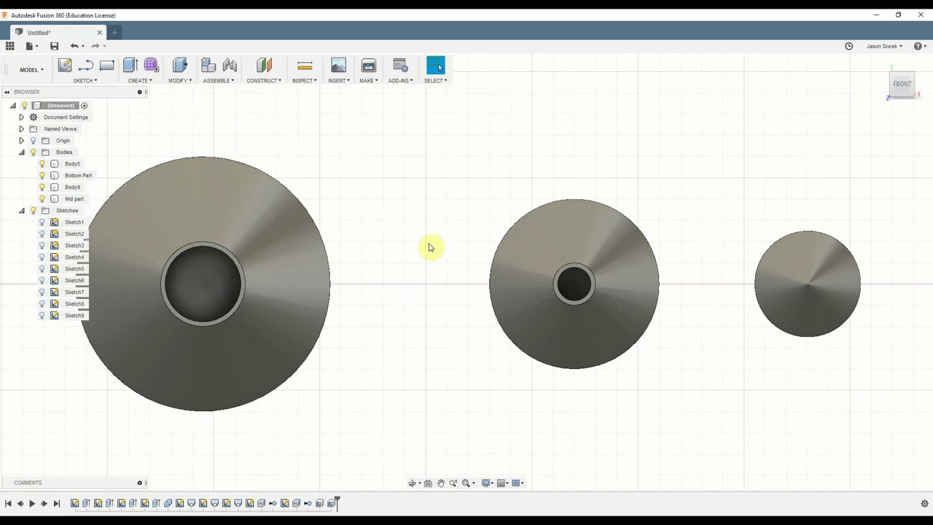
mouse_move(495, 424)
middle_mouse_down("shift")
mouse_move(494, 376)
mouse_move(497, 417)
middle_mouse_up("shift")
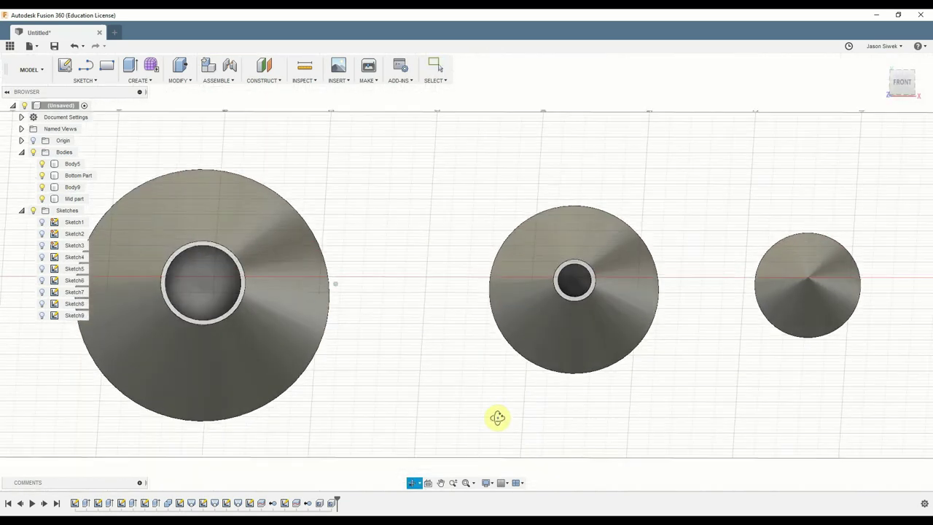
- Set the Bottom Part body's opacity to 50% from its browser menu
key("Escape")
left_click(901, 81)
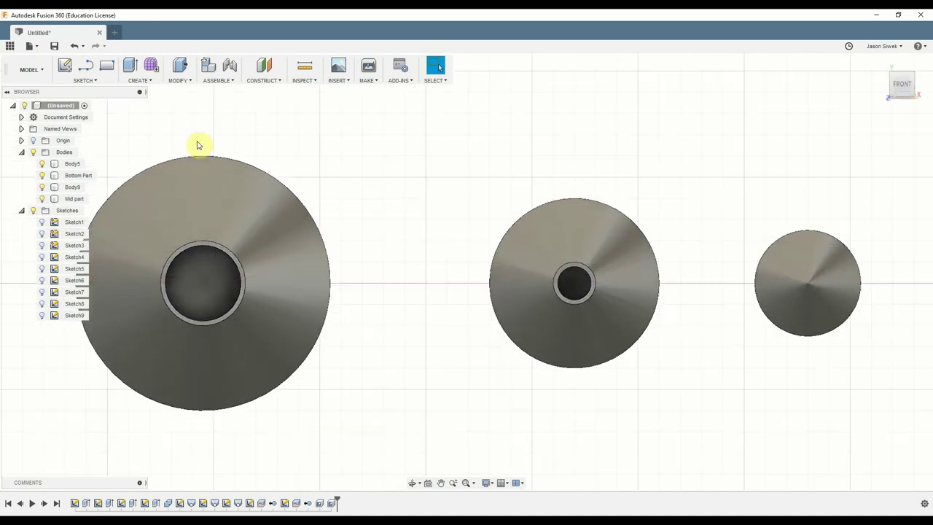
left_click(84, 180)
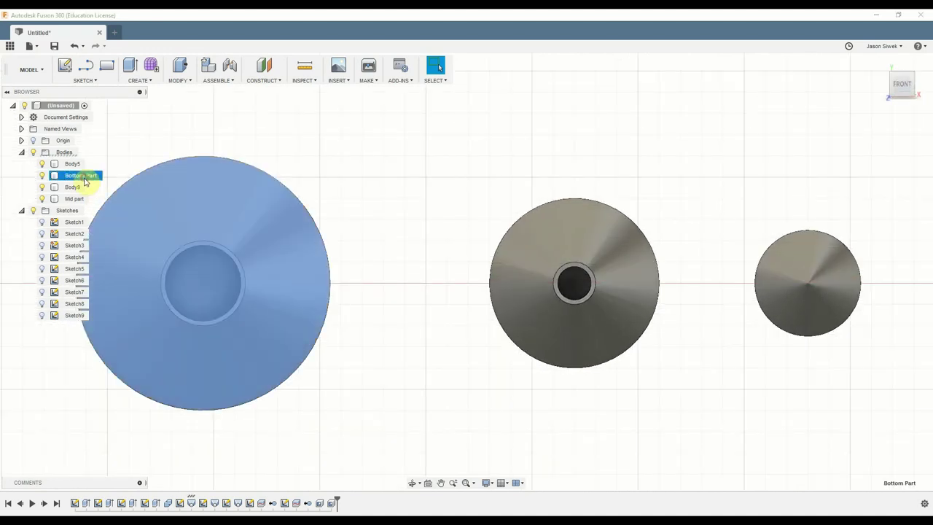
right_click(85, 182)
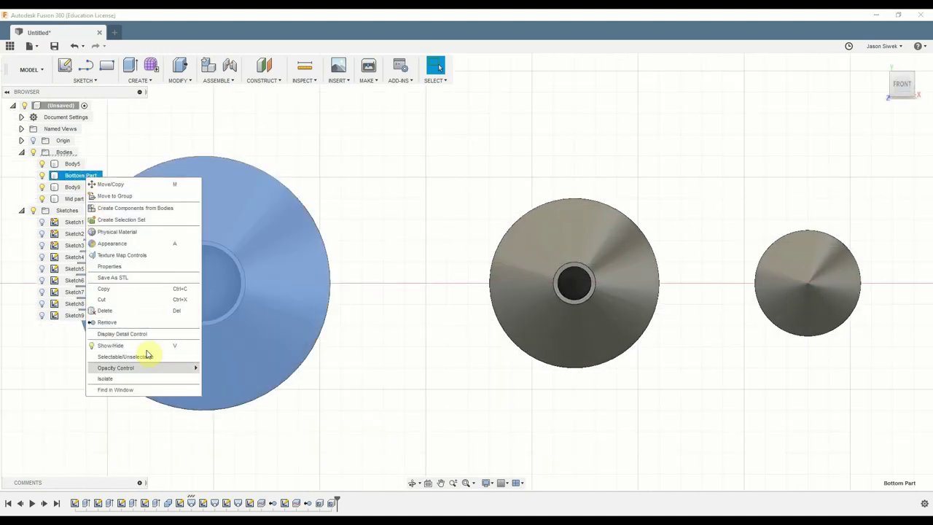
mouse_move(164, 372)
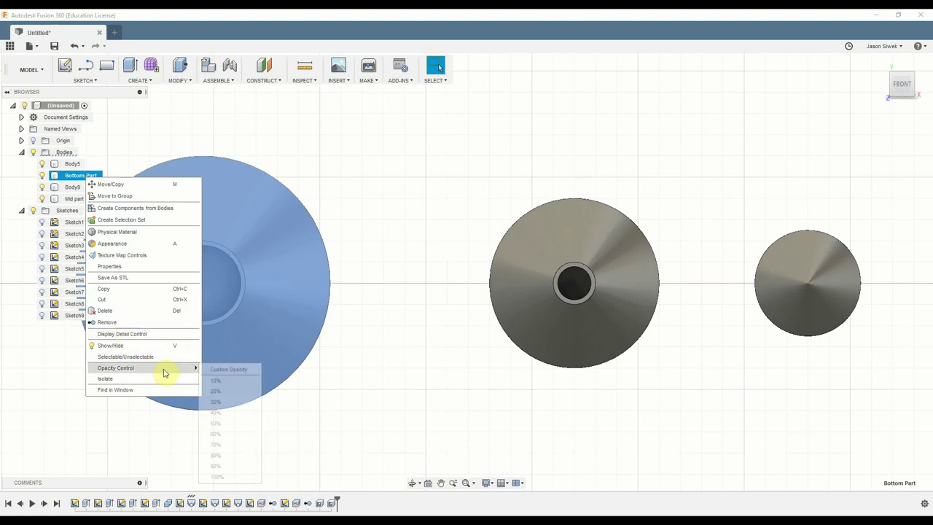
left_click(218, 425)
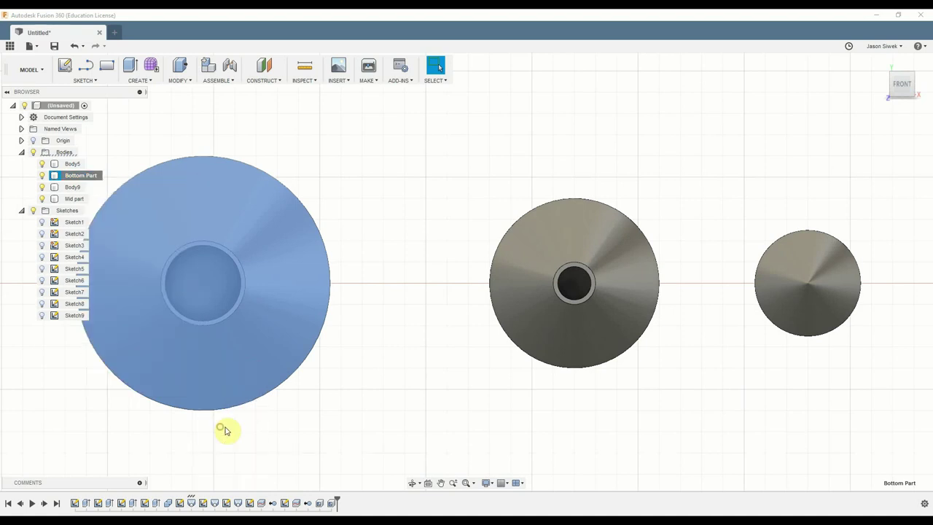
left_click(373, 430)
- Return to the front view and select faces on the left disc body
middle_click_drag(385, 425, 392, 318, "shift")
left_click(895, 85)
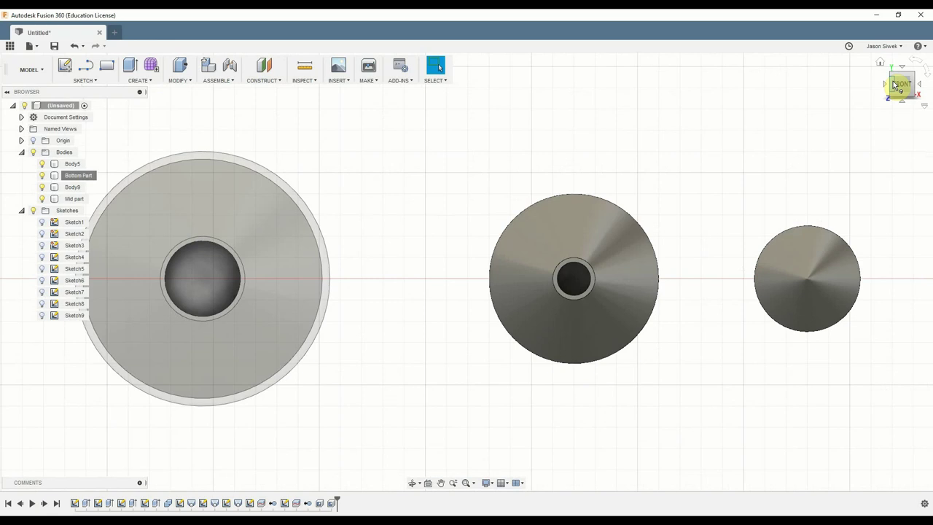
left_click(287, 275)
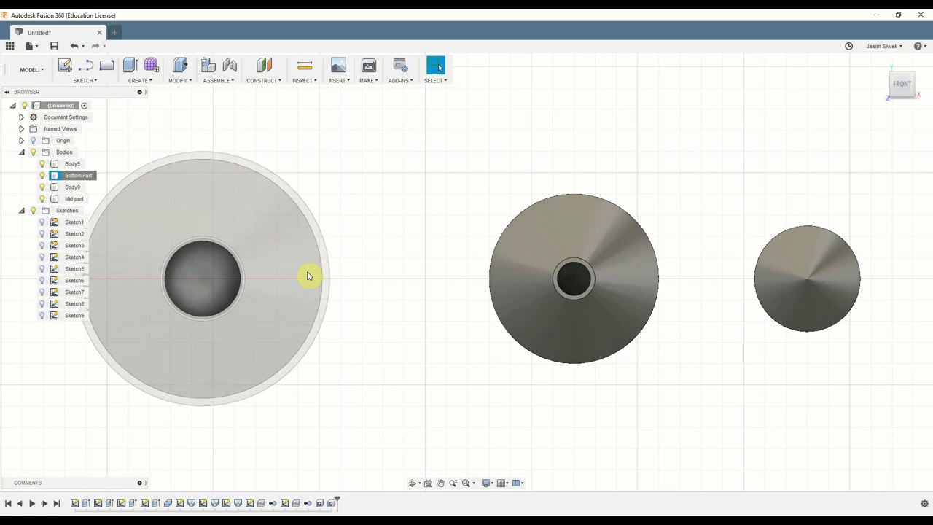
left_click(340, 287)
middle_click_drag(384, 318, 620, 323)
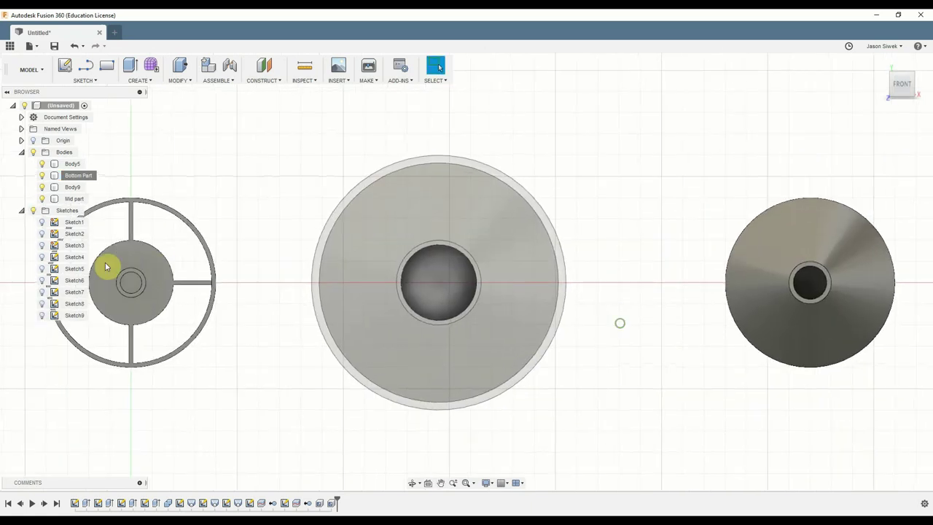
left_click(110, 271)
left_click(133, 290)
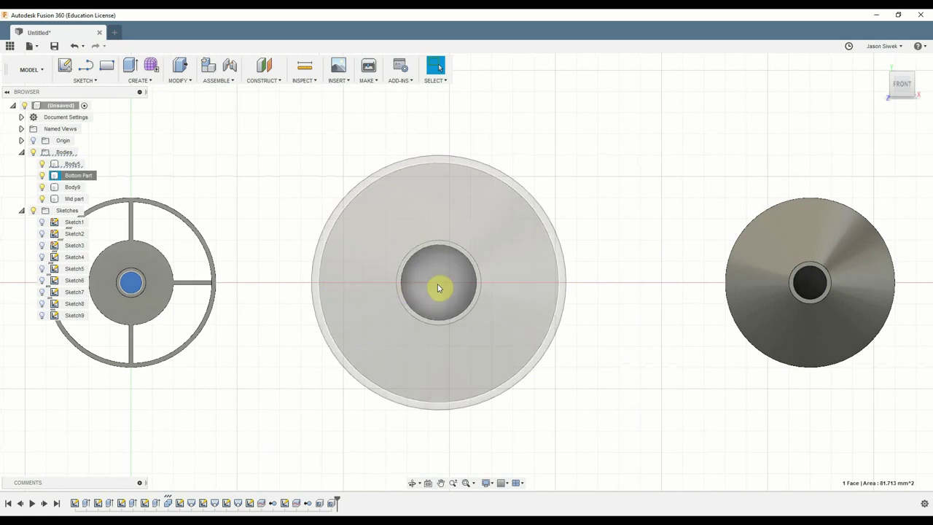
left_click(617, 216)
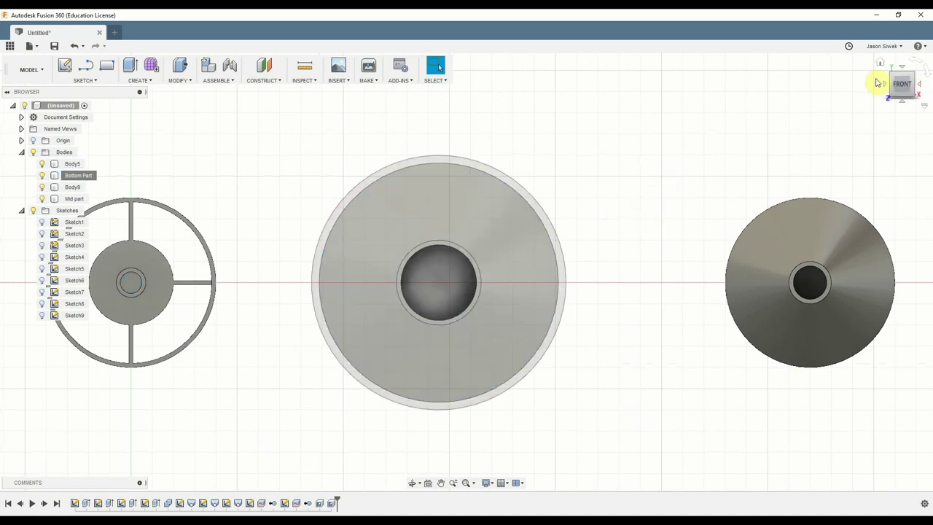
middle_click_drag(576, 202, 515, 211)
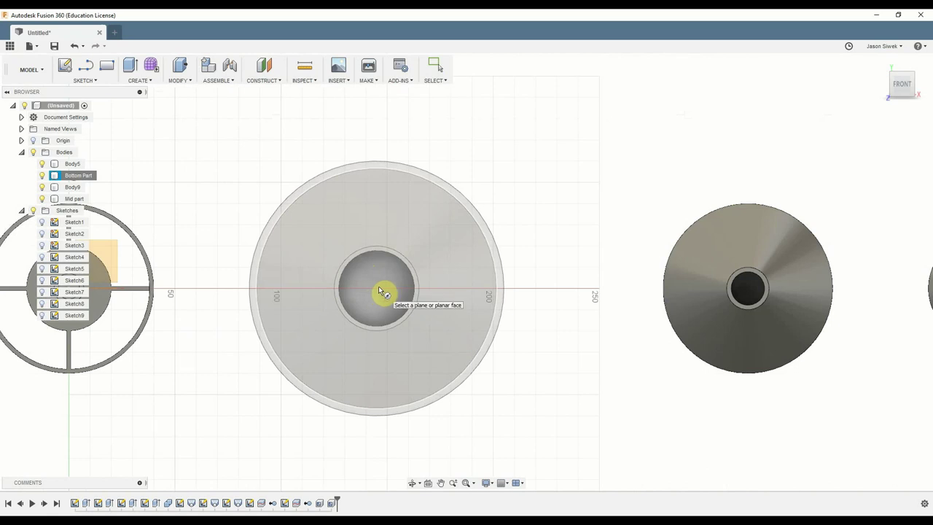
- Start a sketch on the Bottom Part's inner face with a centred 10.1 mm circle
left_click(379, 290)
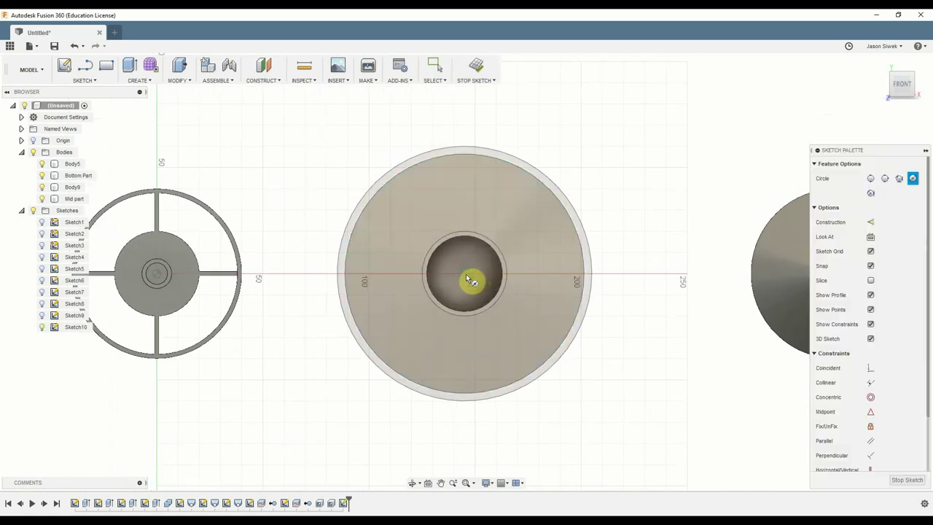
left_click(465, 275)
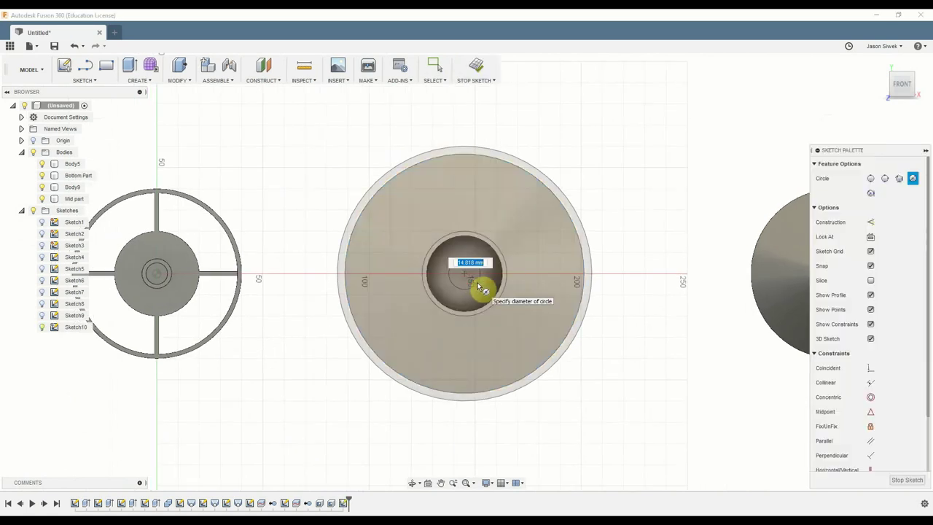
type("10")
key("Return")
key("Escape")
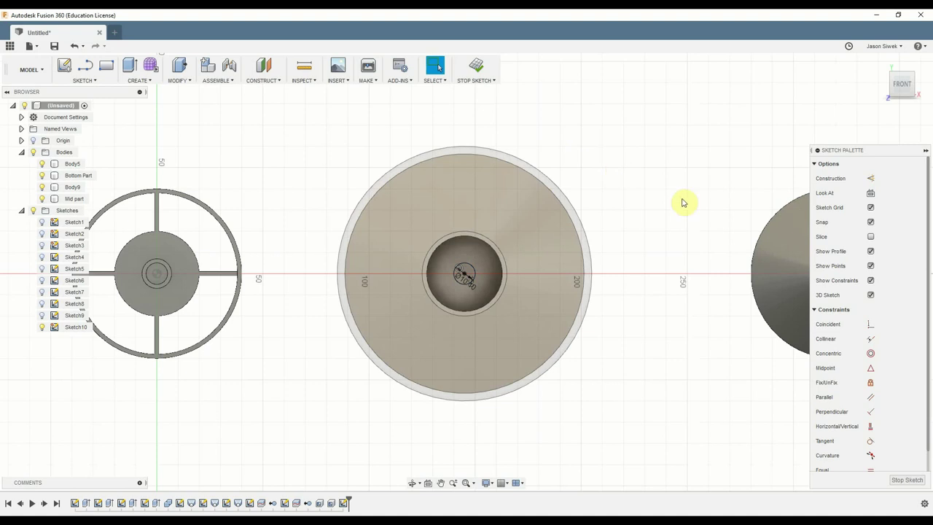
- Add a concentric 2 mm diameter circle on the same centre
key("c")
left_click(464, 275)
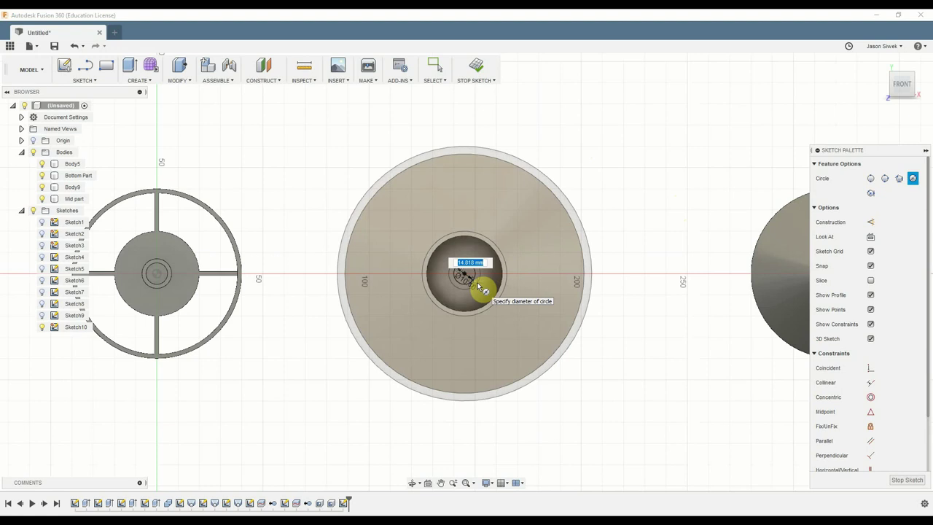
type("2")
key("Return")
key("Escape")
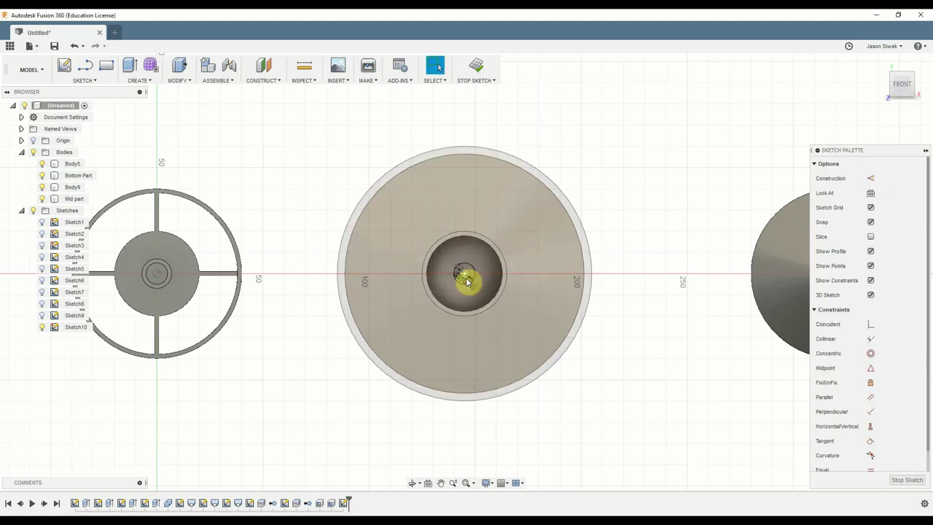
- Draw a concentric 14.1 mm circle and pick the ring between circles for extrusion
scroll(467, 280, "up", 5)
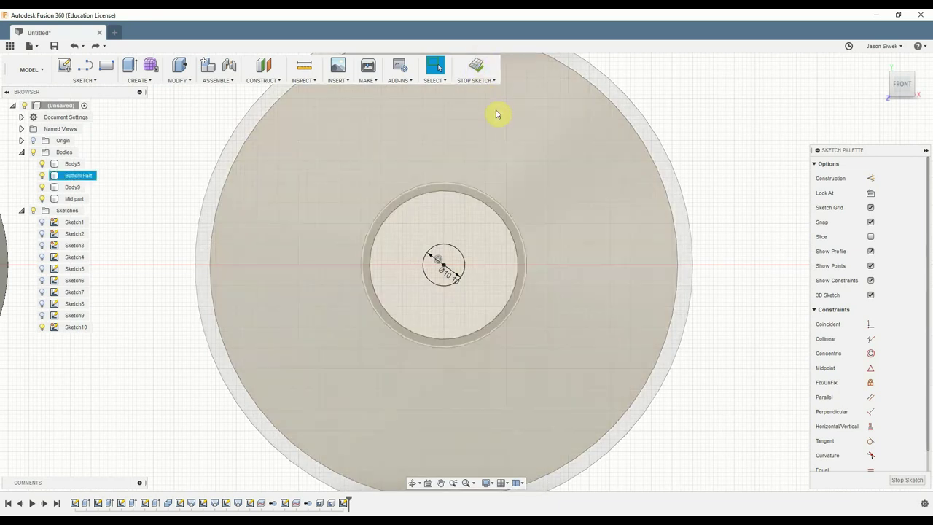
key("c")
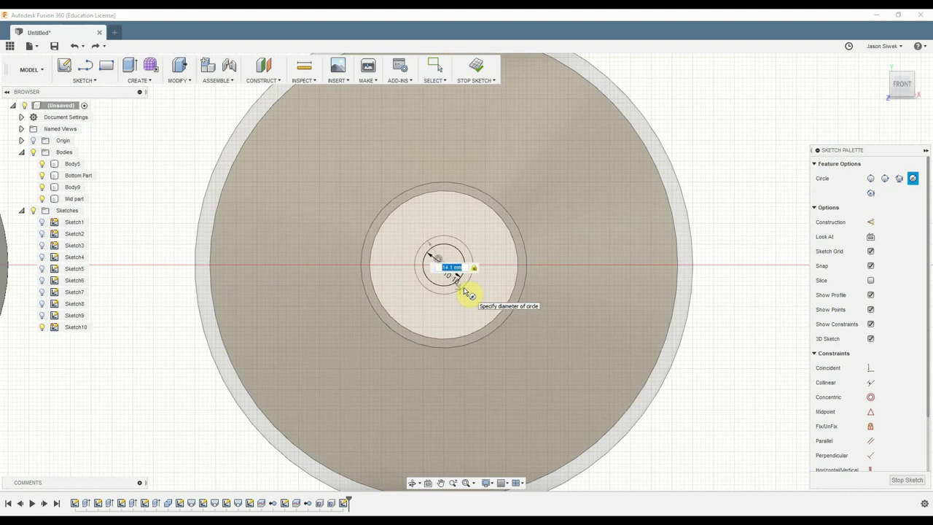
key("Return")
key("Escape")
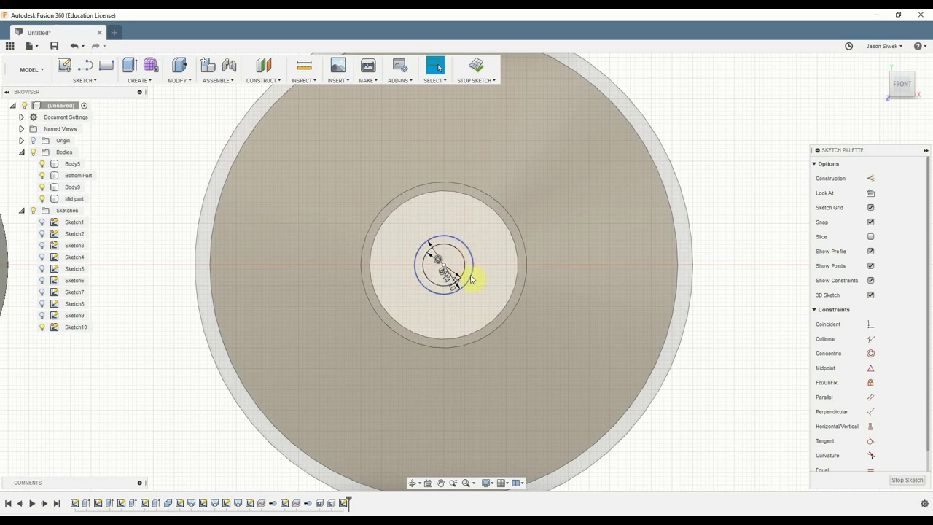
key("e")
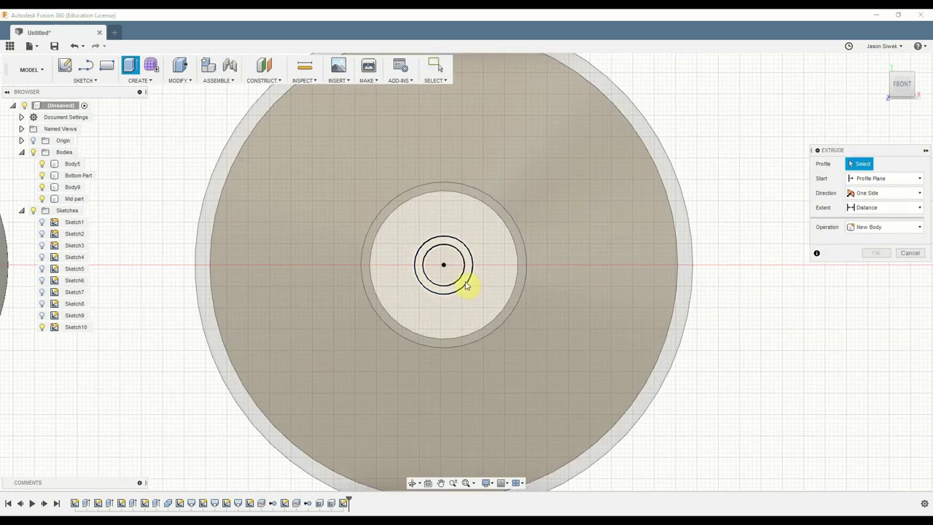
left_click(466, 284)
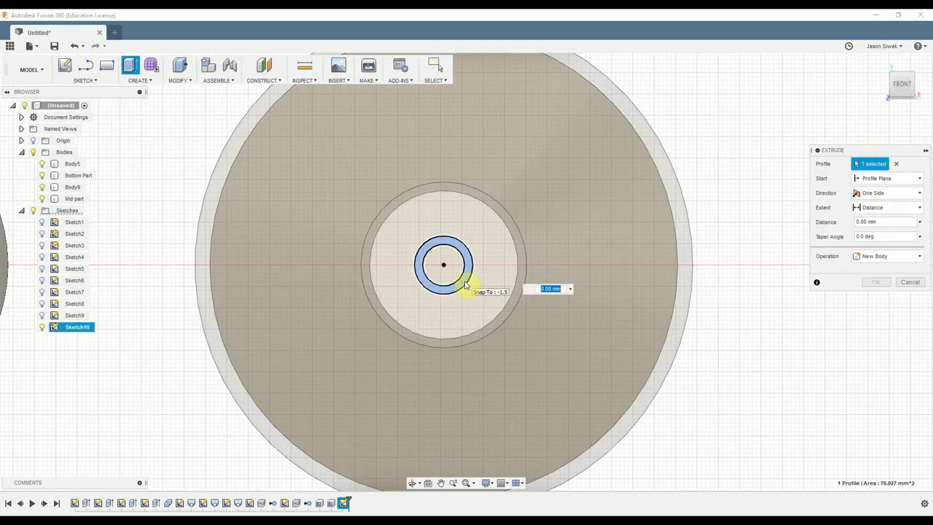
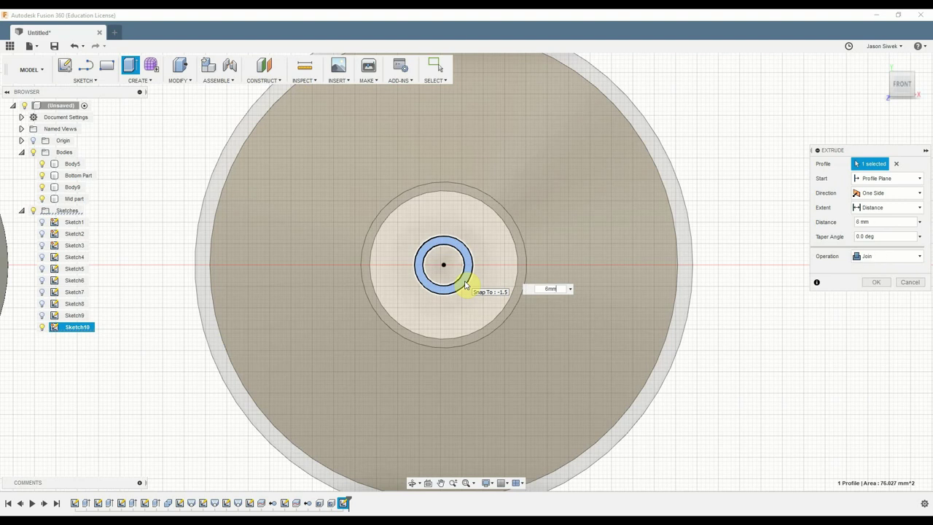
- Commit the 6 mm Join extrusion of the central ring, then check it from underneath and front
key("Return")
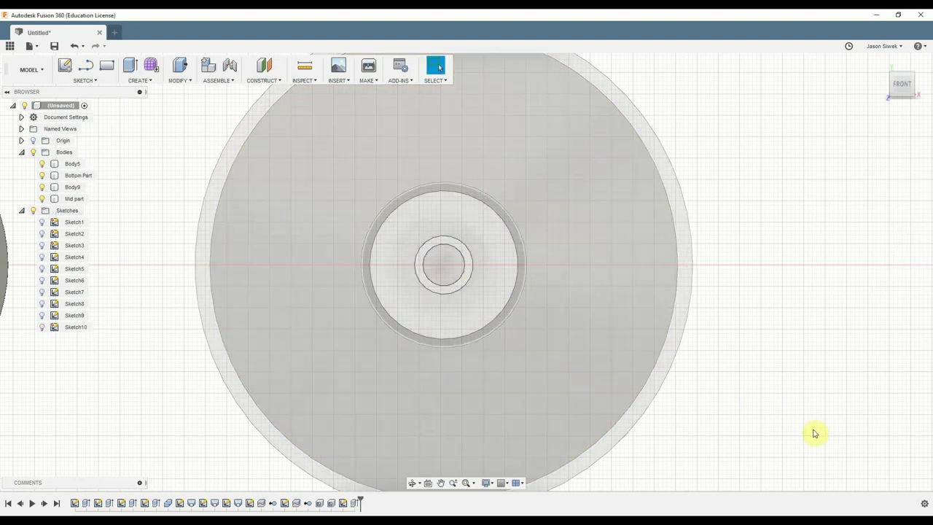
middle_click_drag(812, 433, 733, 323, "shift")
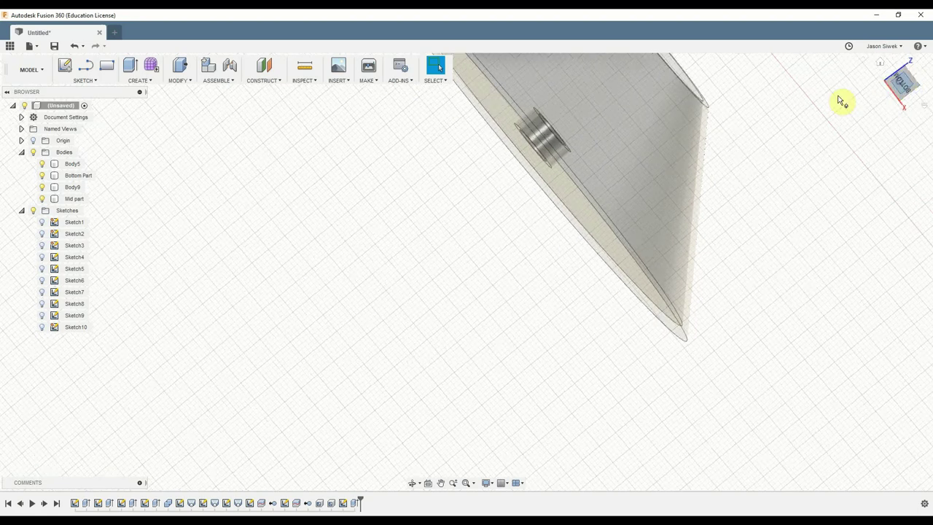
middle_click_drag(840, 101, 537, 179, "shift")
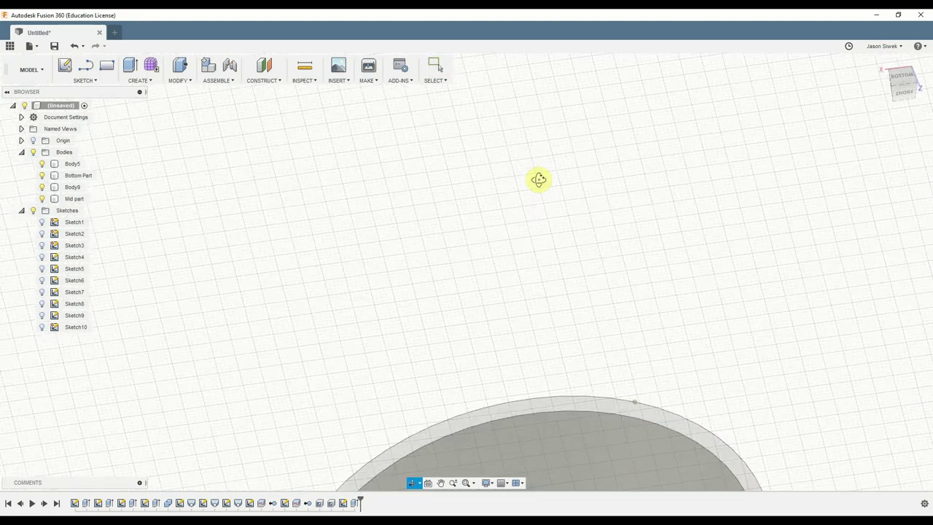
left_click(905, 95)
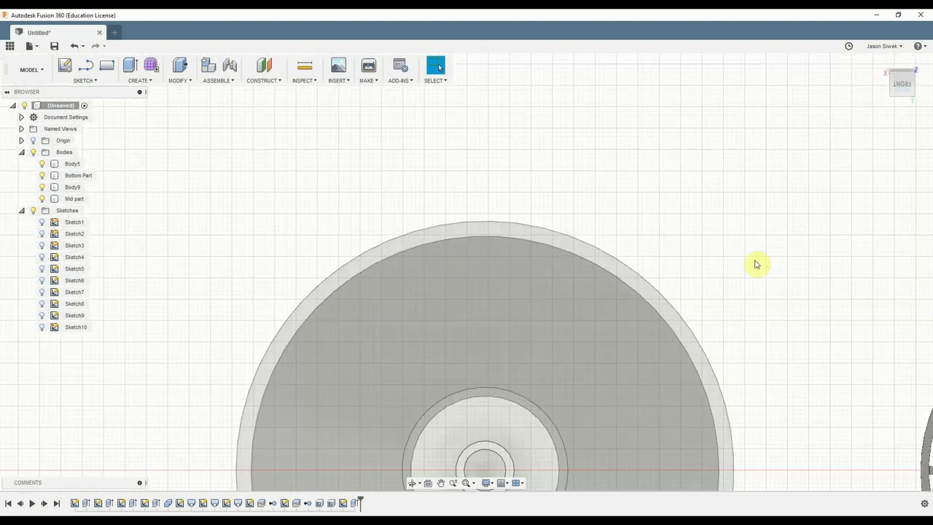
middle_click_drag(462, 412, 479, 352)
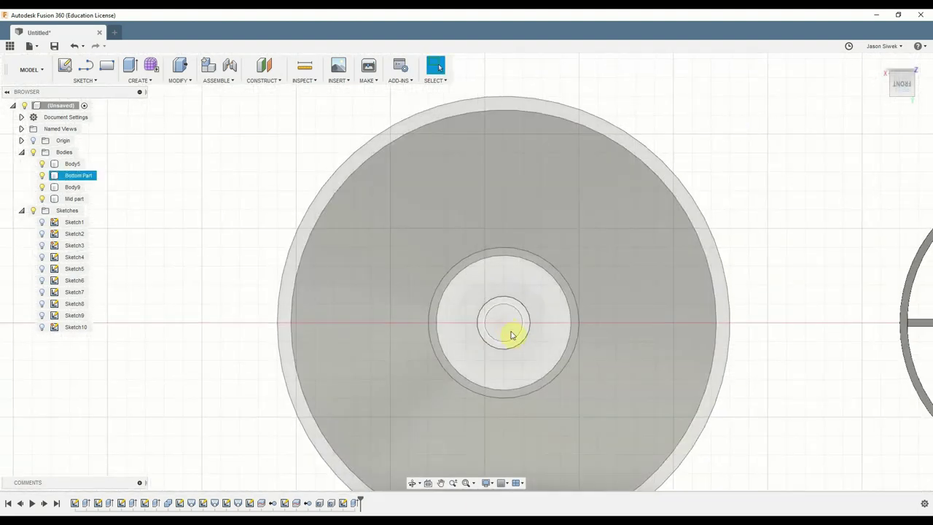
left_click(512, 336)
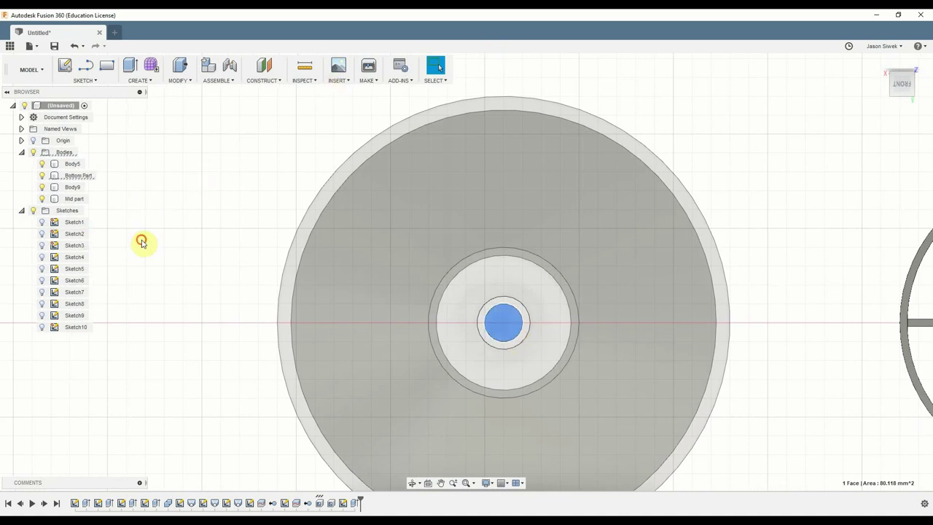
key("Escape")
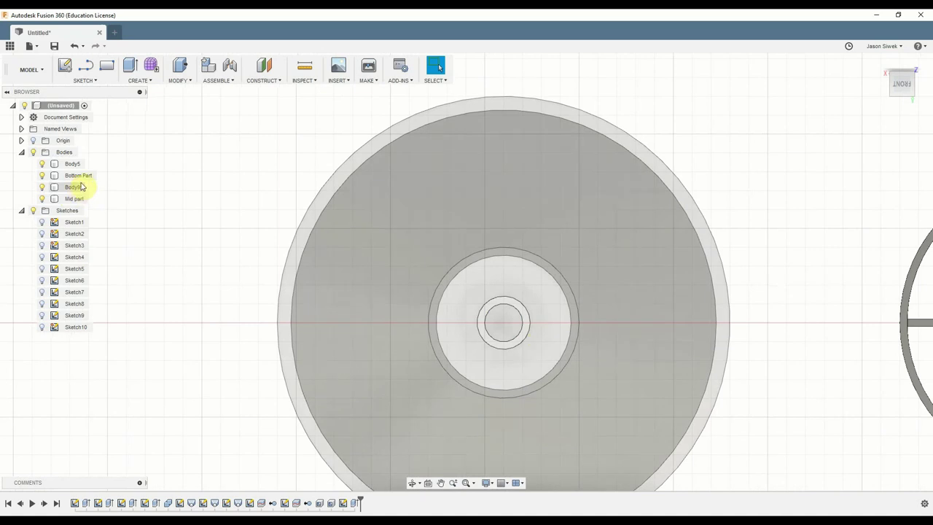
- Set the Bottom Part body's opacity to 100%
left_click(78, 177)
right_click(79, 177)
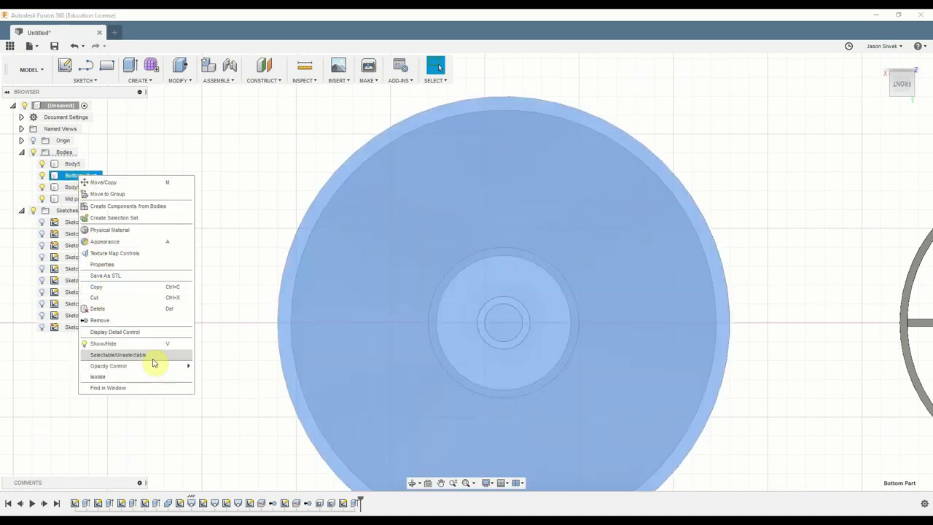
mouse_move(161, 372)
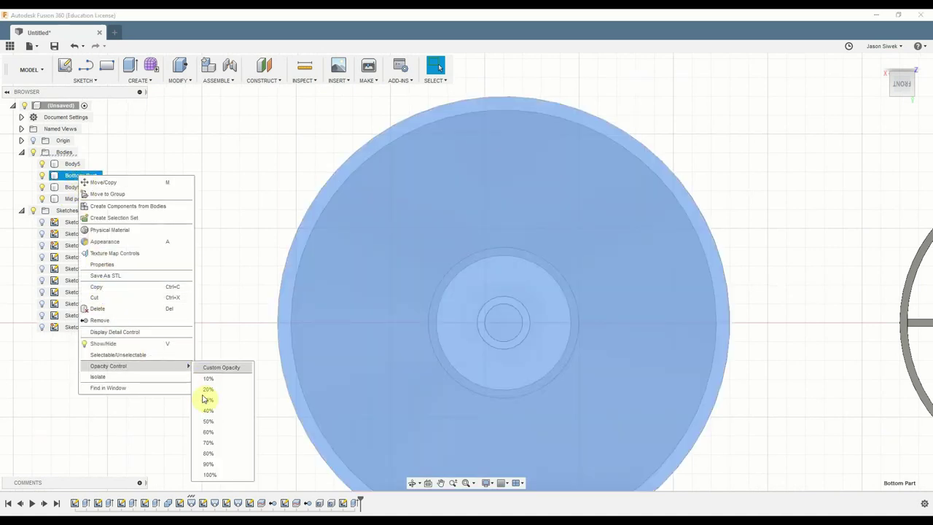
left_click(241, 463)
left_click(256, 453)
- Cut the Bottom Part's centre face -2 mm deep with an extrude
mouse_move(262, 405)
middle_mouse_down("shift")
mouse_move(467, 375)
mouse_move(481, 360)
middle_mouse_up("shift")
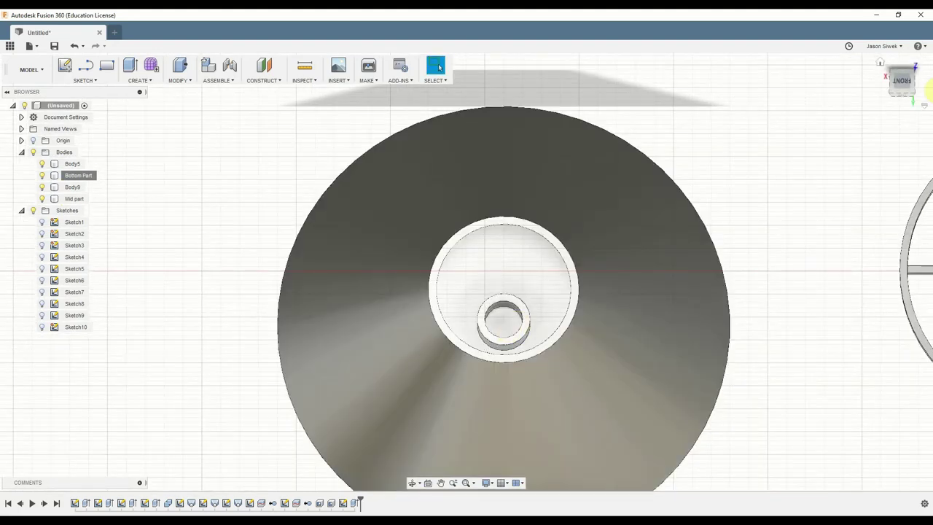
left_click(902, 80)
left_click(506, 381)
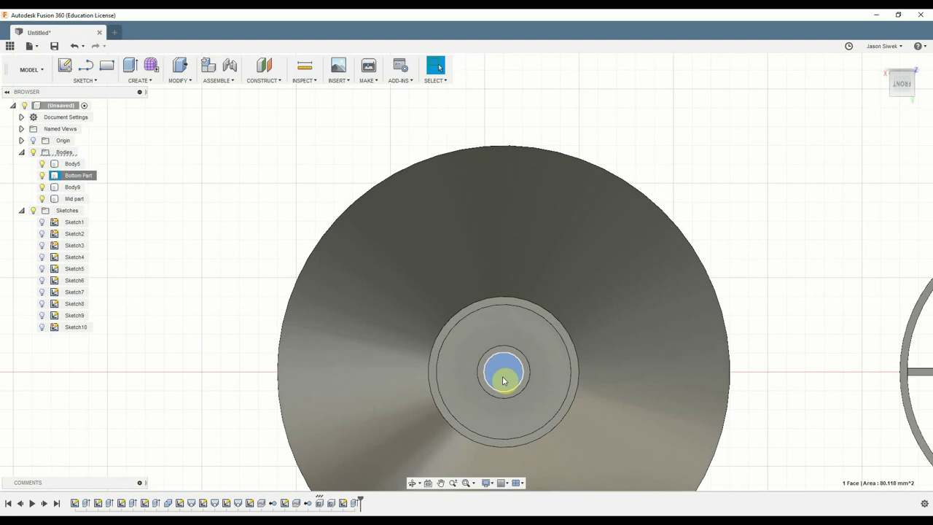
key("e")
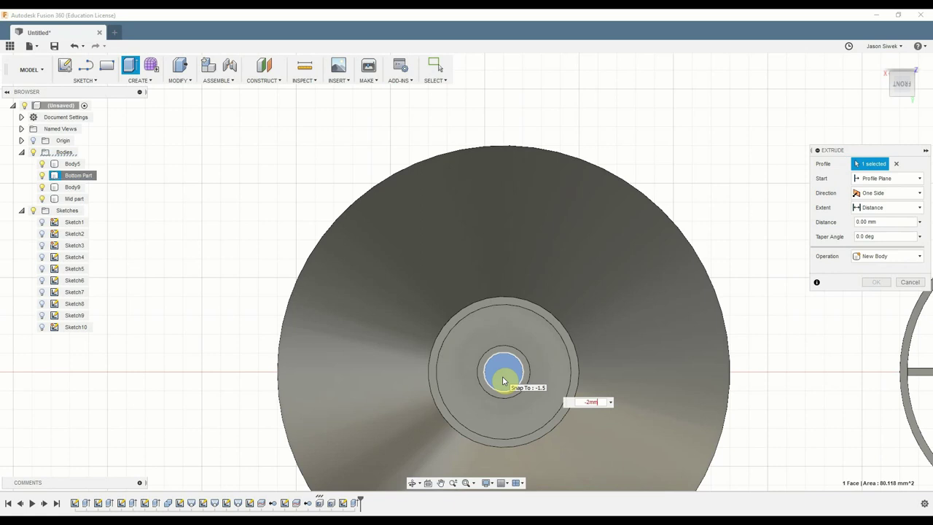
type("-2mm")
key("Return")
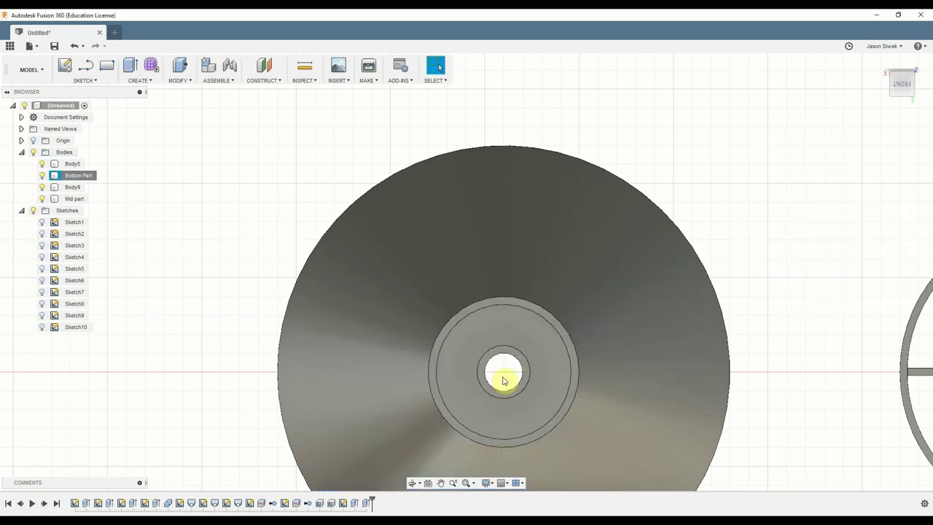
middle_click_drag(743, 273, 751, 255, "shift")
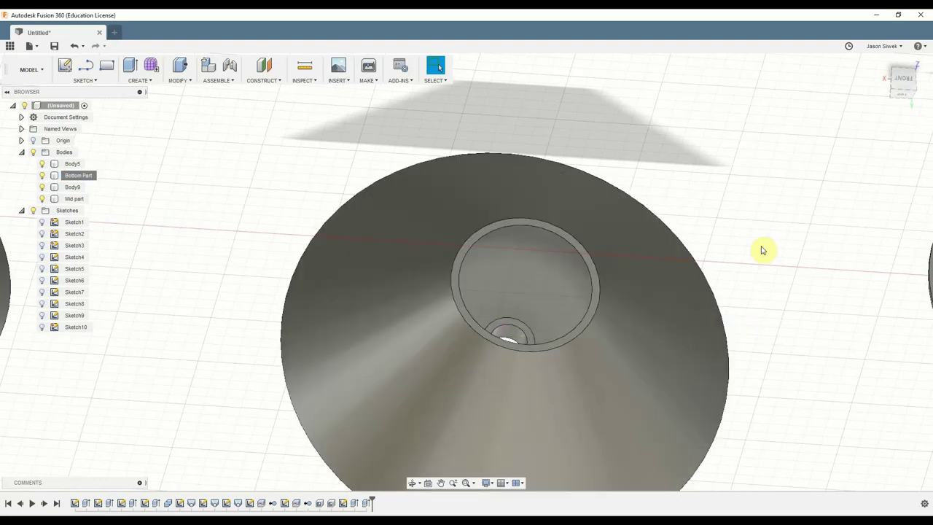
left_click(906, 80)
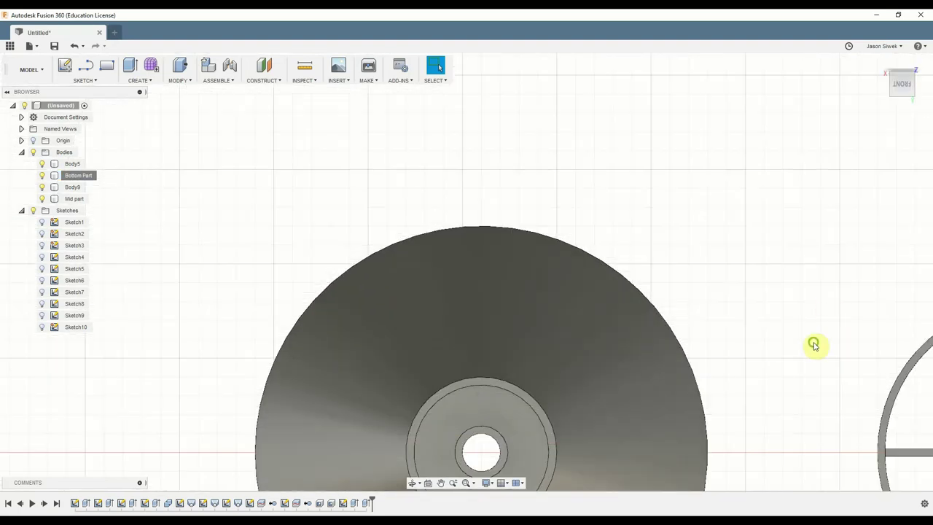
- Reframe the front view so the other discs come into view
middle_click_drag(814, 343, 784, 180)
key("Escape")
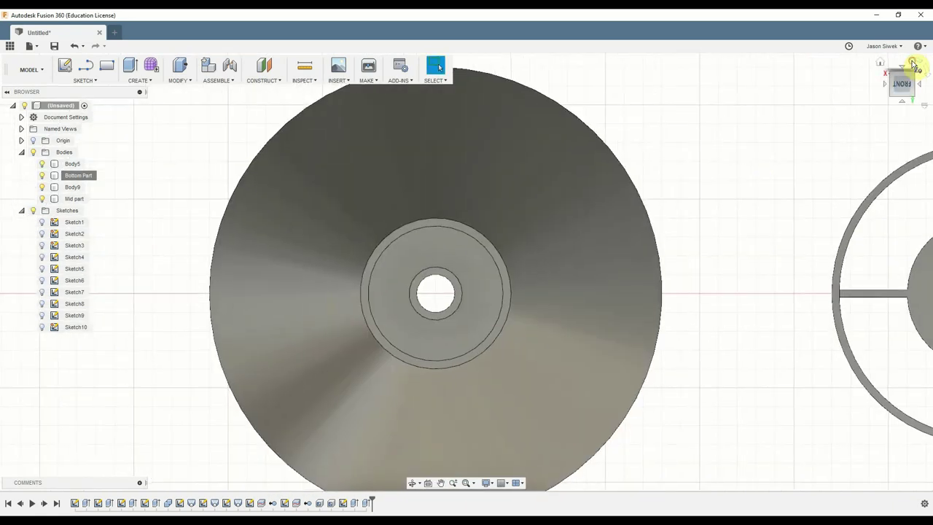
left_click(912, 64)
left_click(903, 79)
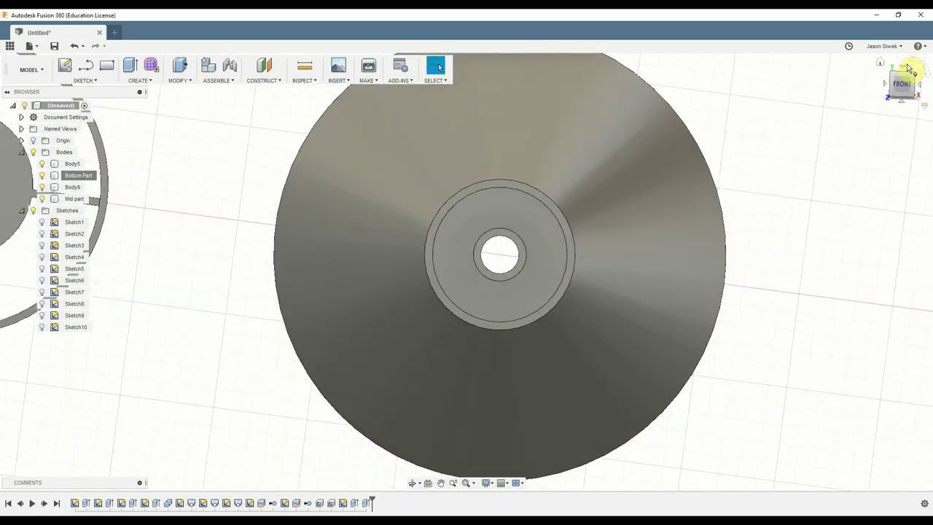
scroll(831, 264, "down", 3)
middle_click_drag(830, 264, 346, 272)
scroll(471, 267, "up", 3)
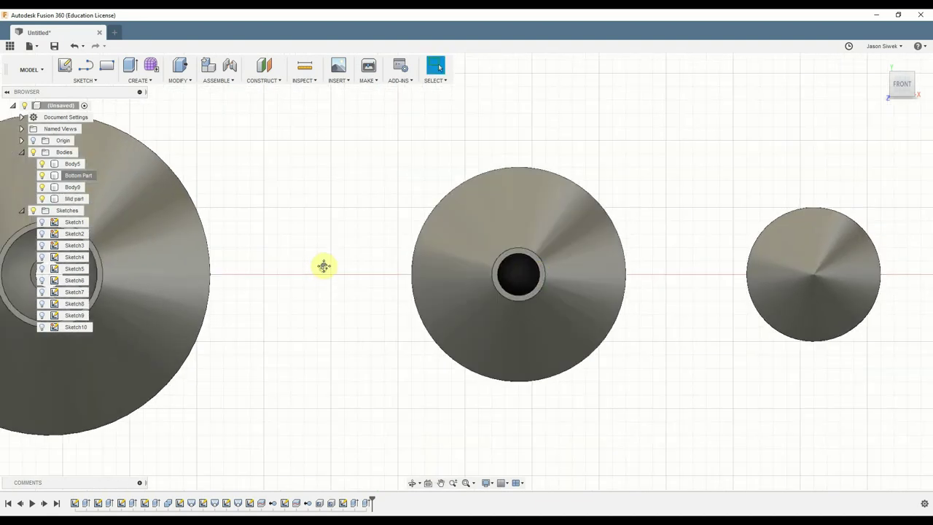
- Set the Mid part body's opacity to 70%
left_click(566, 252)
left_click(248, 302)
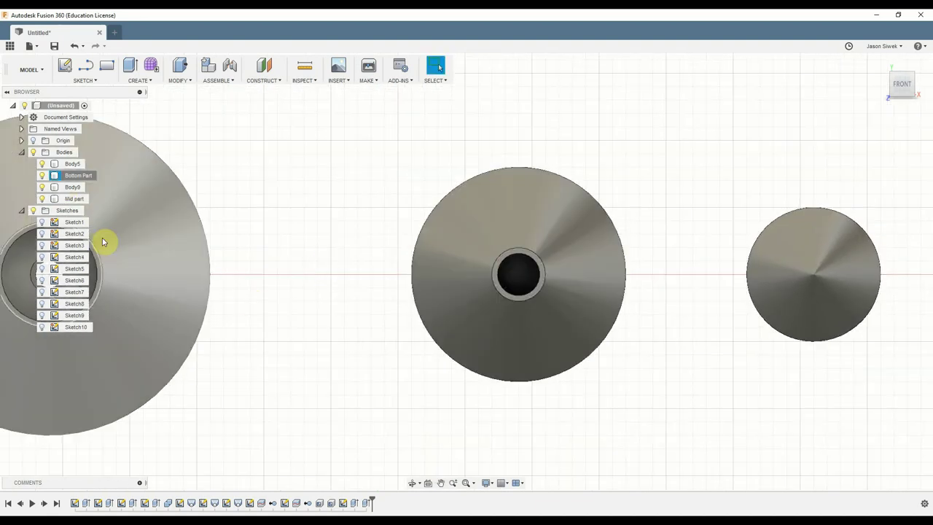
right_click(72, 201)
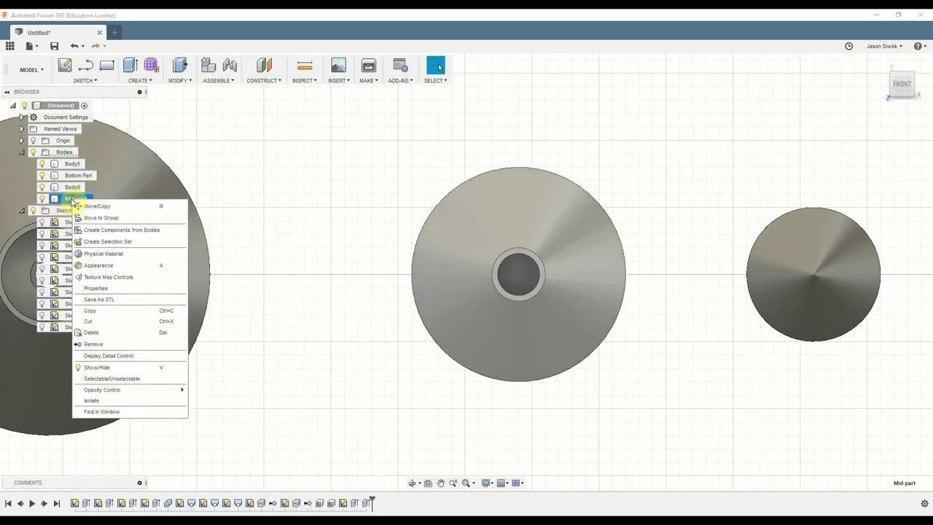
mouse_move(166, 394)
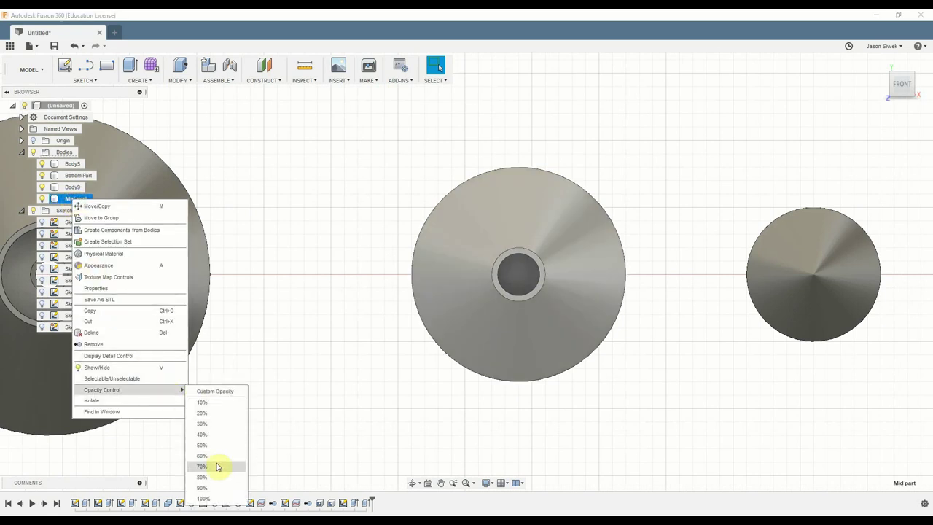
left_click(342, 421)
left_click(369, 406)
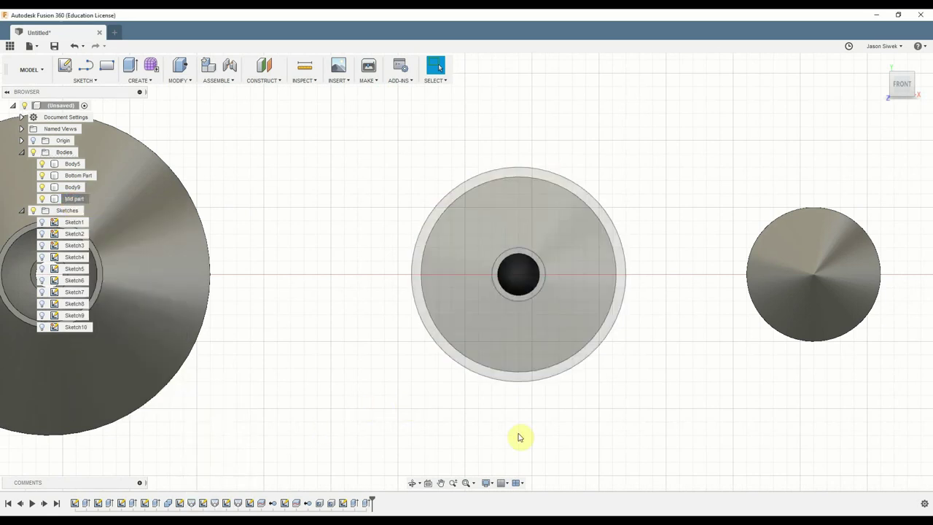
middle_click_drag(518, 436, 423, 431)
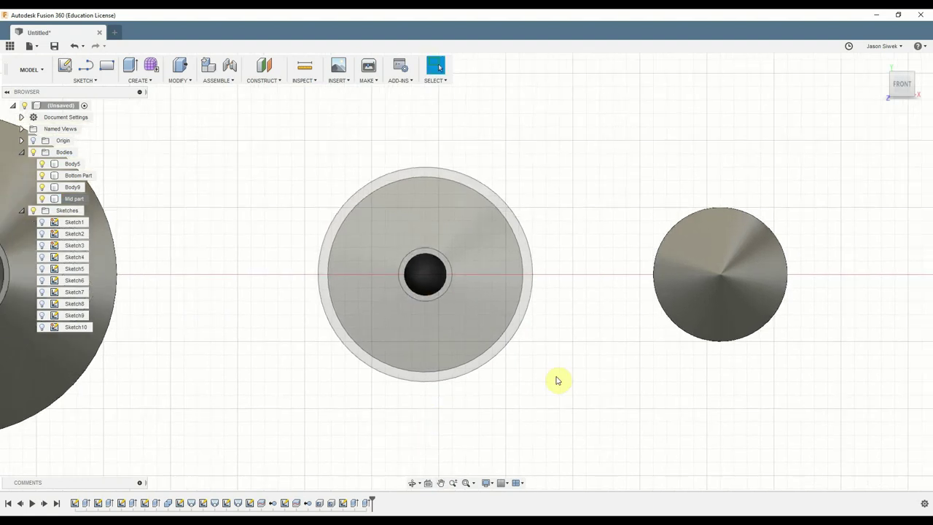
- On the centre hole face, sketch concentric 10.1 mm and 14.1 mm circles
left_click(427, 277)
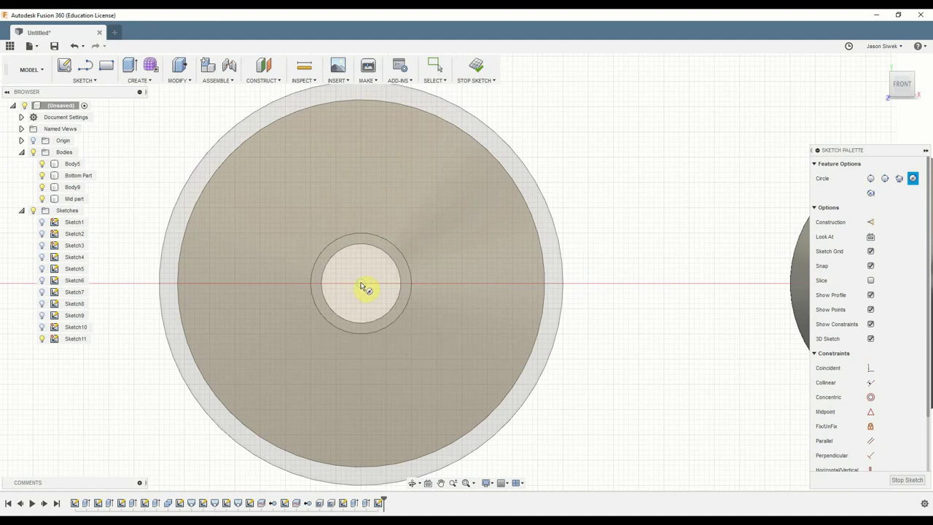
left_click(361, 284)
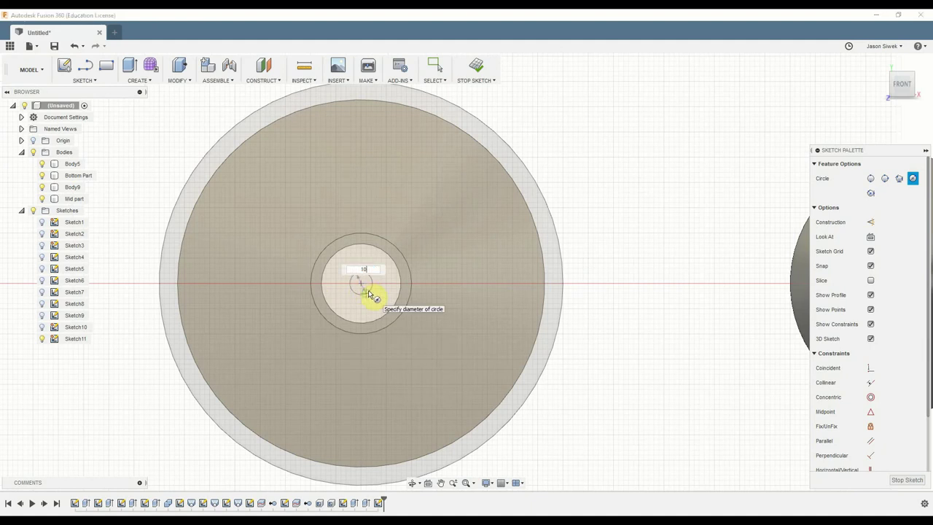
type("10.1")
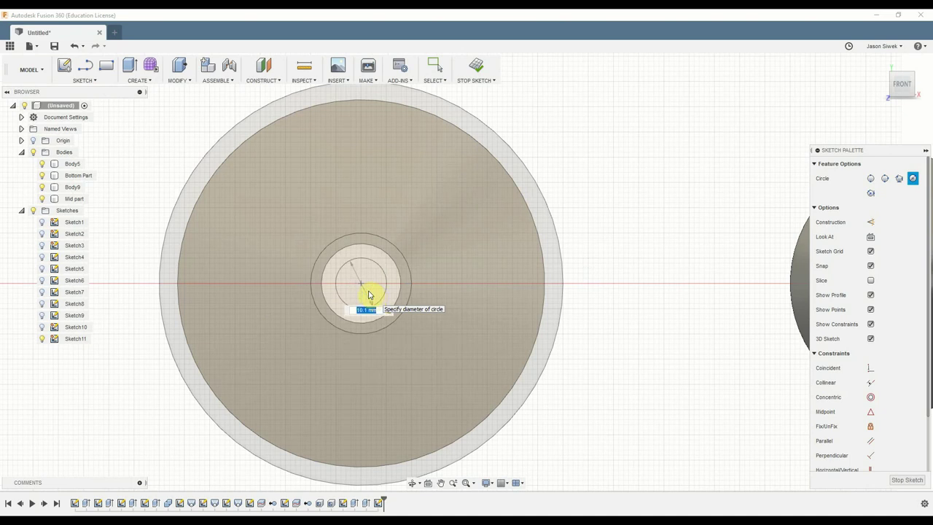
key("Return")
left_click(272, 293)
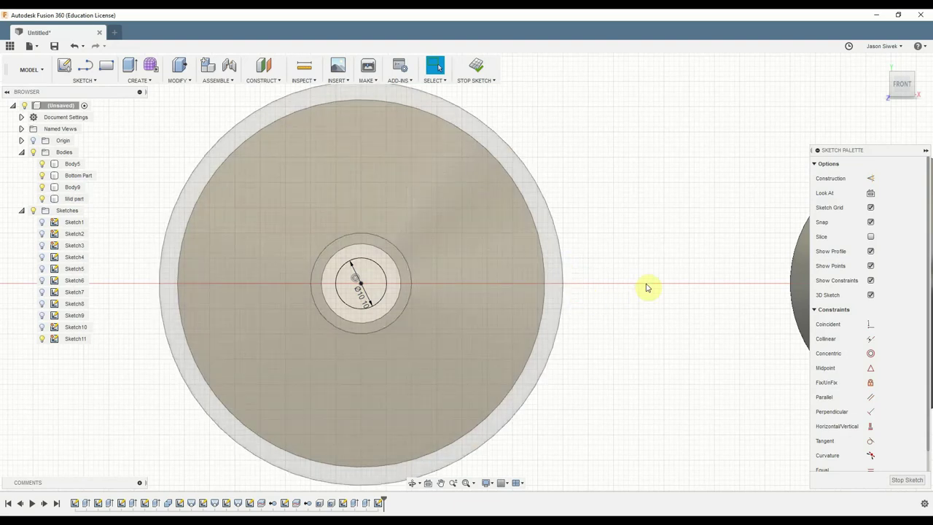
key("c")
left_click(361, 282)
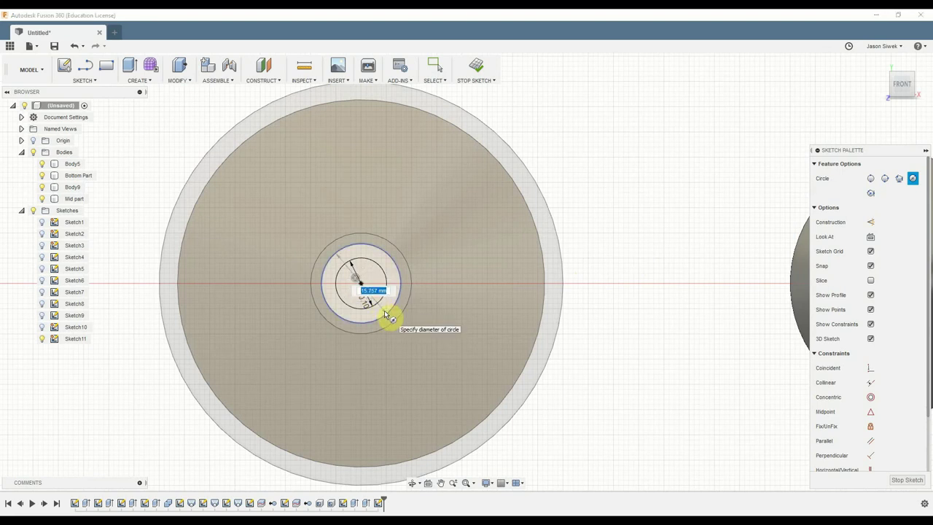
type("14.1")
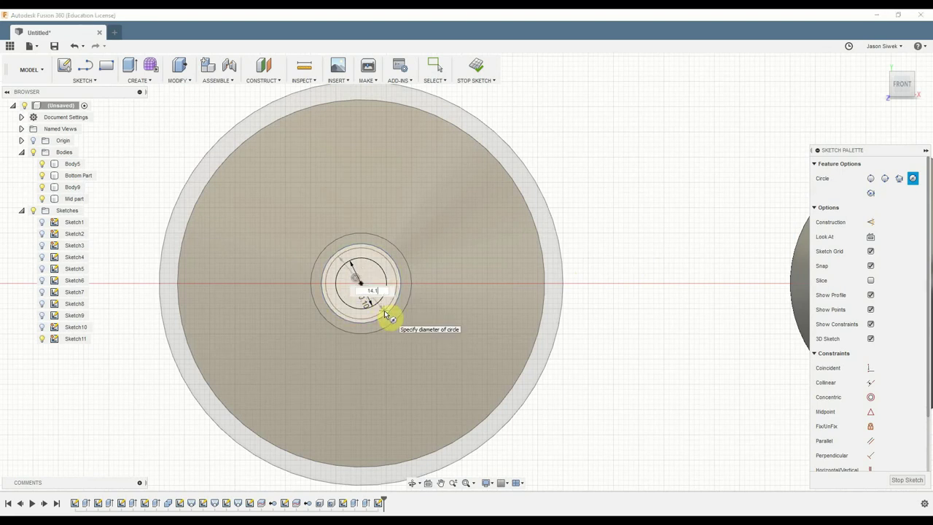
type("mm")
key("Return")
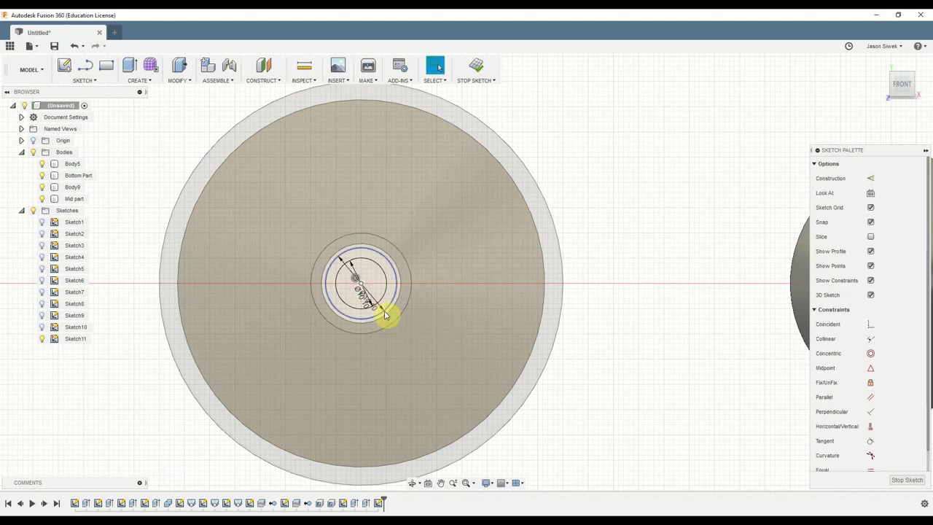
left_click(357, 197)
- Extrude the ring profile between the circles 5 mm, joined to Mid part
key("e")
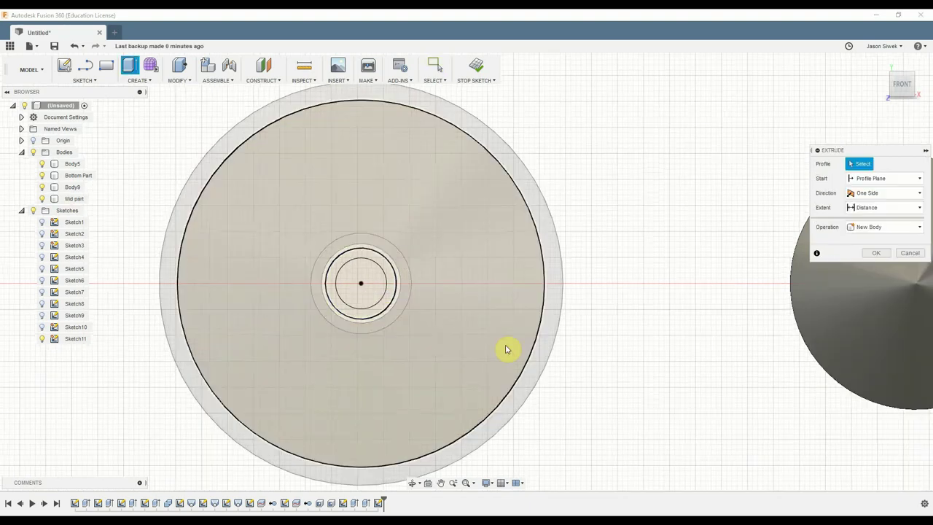
left_click(374, 312)
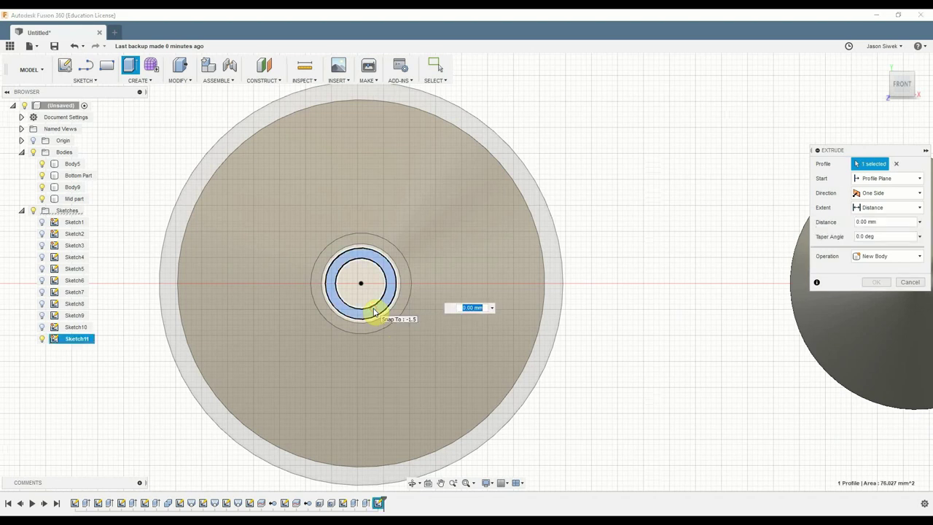
type("5mm")
key("Return")
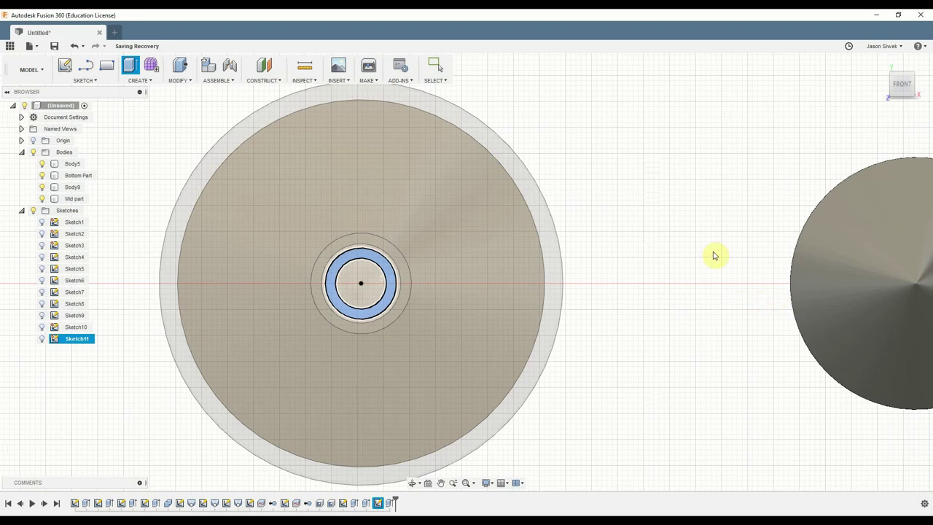
key("Escape")
- Cut the centre circle -2 mm into the Mid part
left_click(529, 216)
key("e")
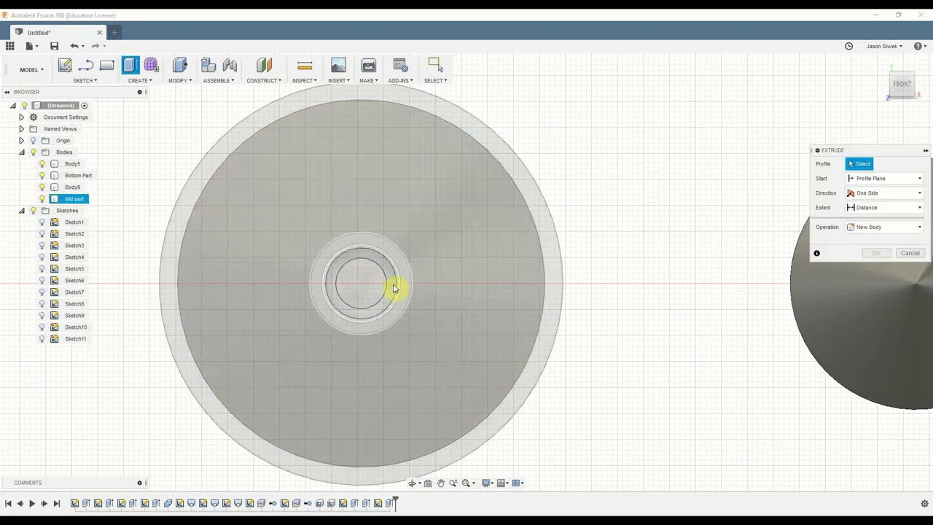
left_click(366, 290)
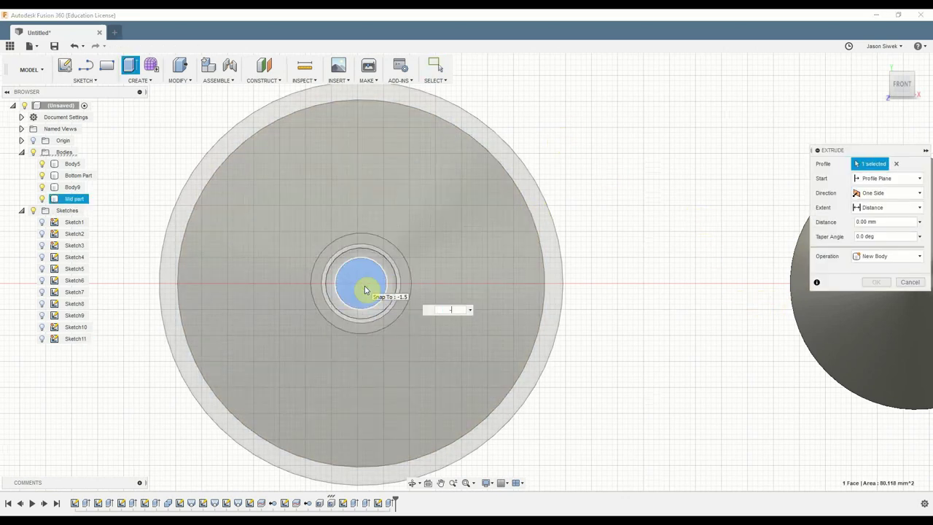
type("-2mm")
key("Return")
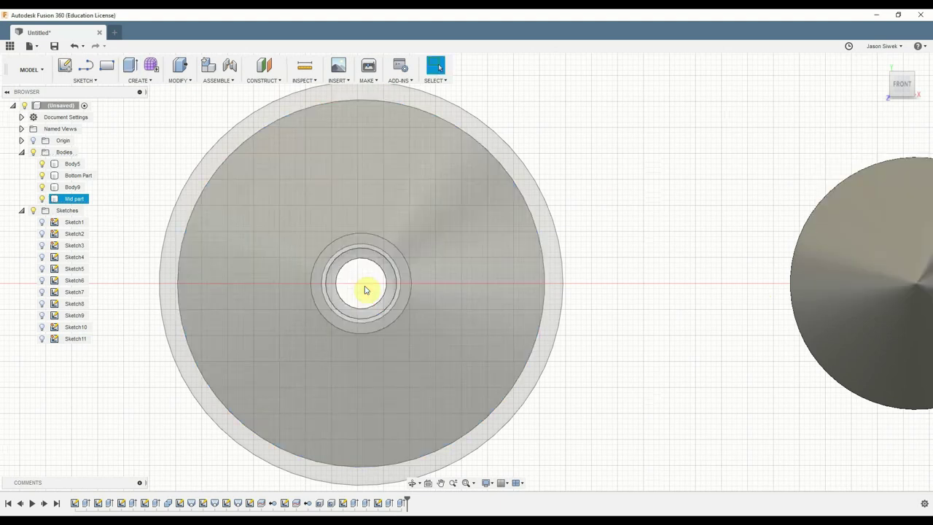
middle_click_drag(661, 375, 655, 295, "shift")
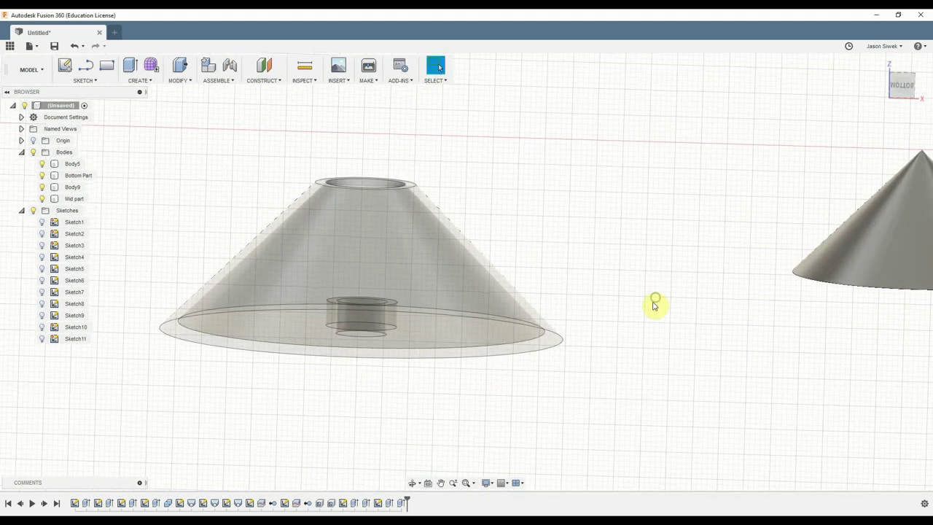
- Set the Mid part body's opacity back to 100%
left_click(72, 200)
right_click(71, 205)
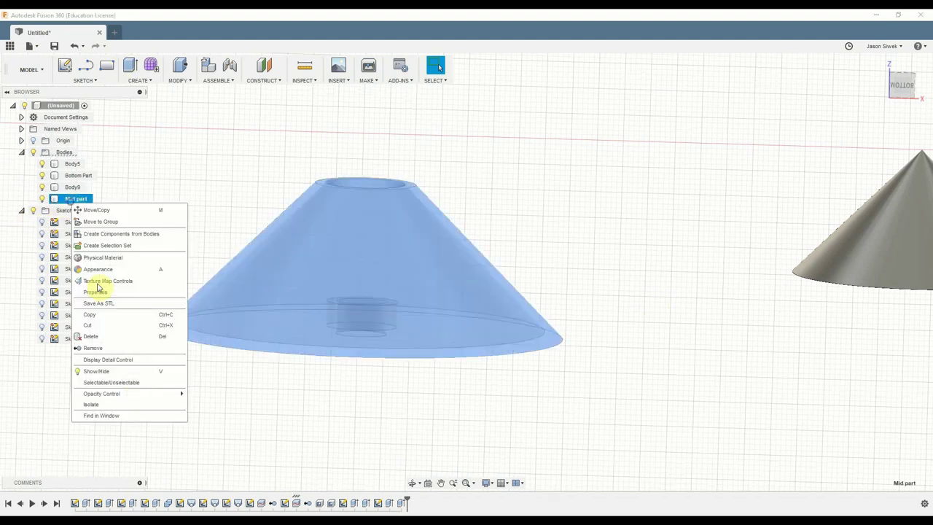
mouse_move(138, 395)
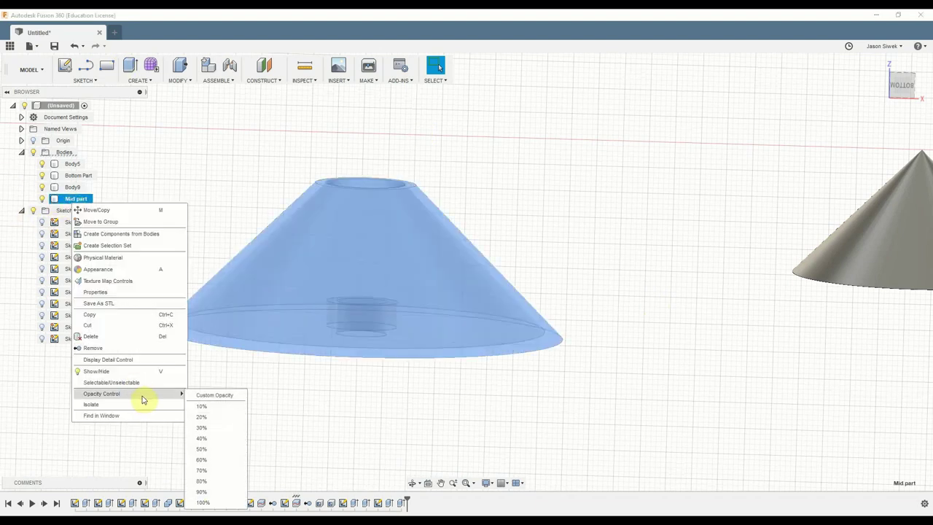
left_click(203, 502)
left_click(500, 410)
scroll(495, 412, "down", 2)
scroll(498, 411, "down", 2)
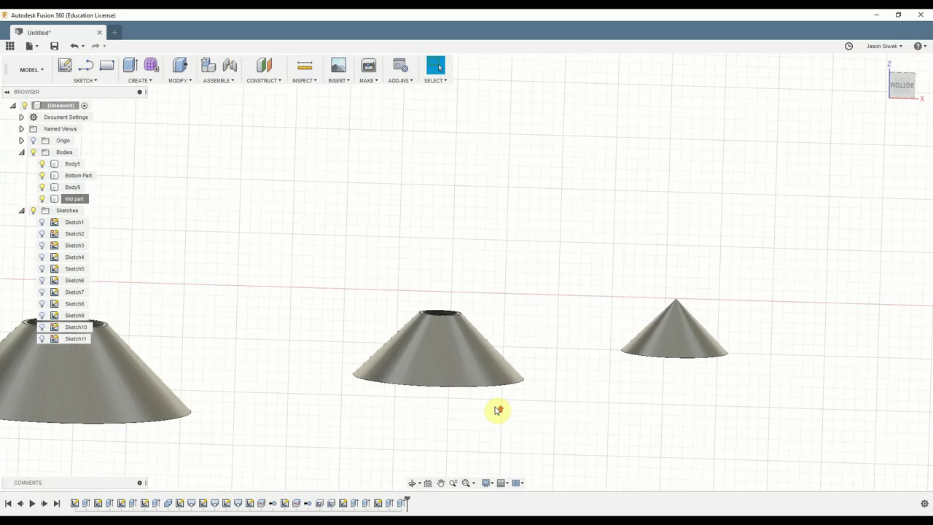
scroll(498, 410, "down", 2)
middle_click_drag(304, 255, 306, 274, "shift")
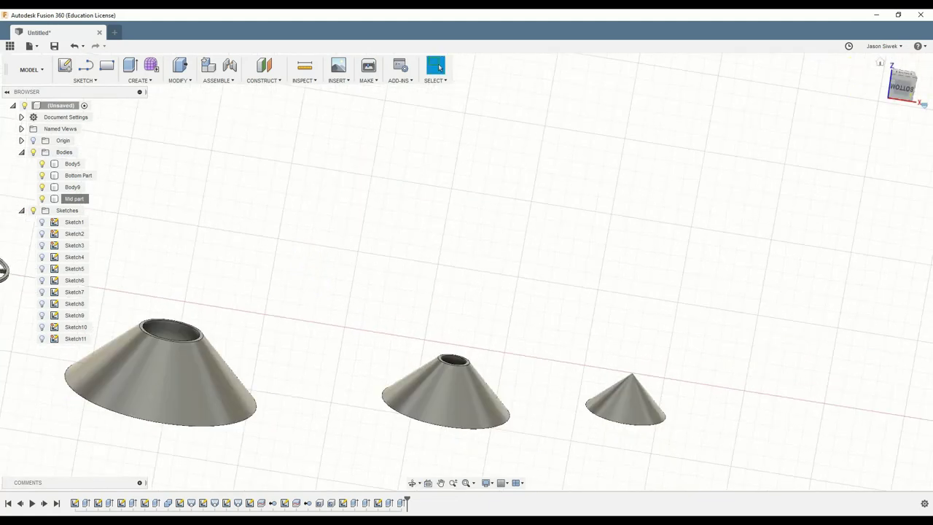
left_click_drag(898, 85, 863, 127)
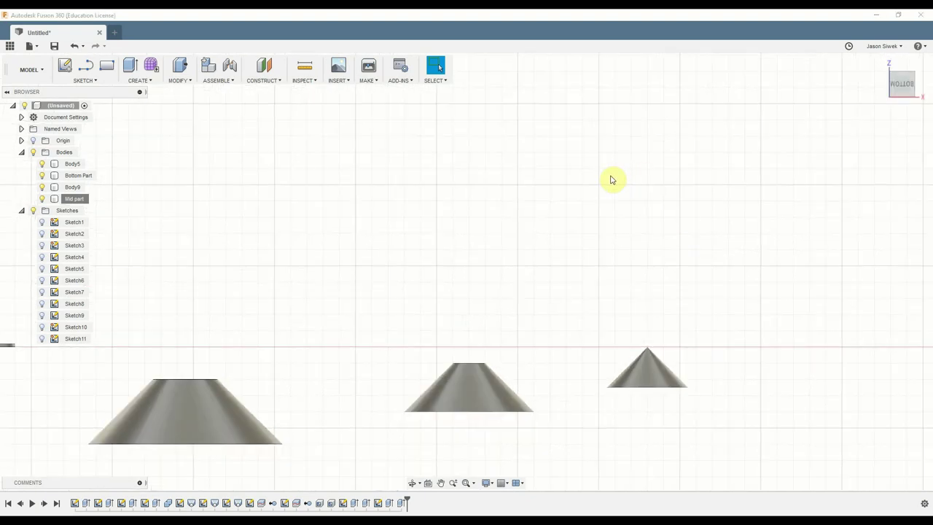
middle_click_drag(654, 442, 651, 427, "shift")
left_click(656, 380)
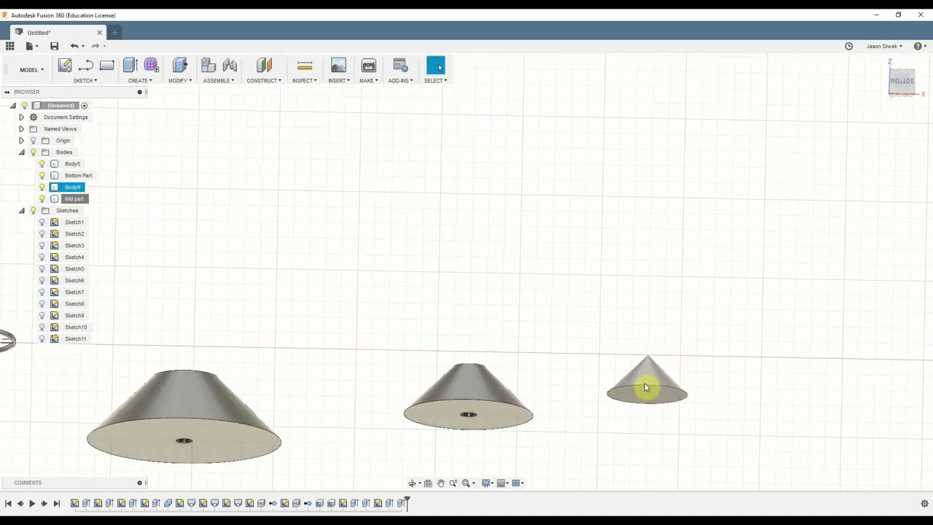
left_click(622, 418)
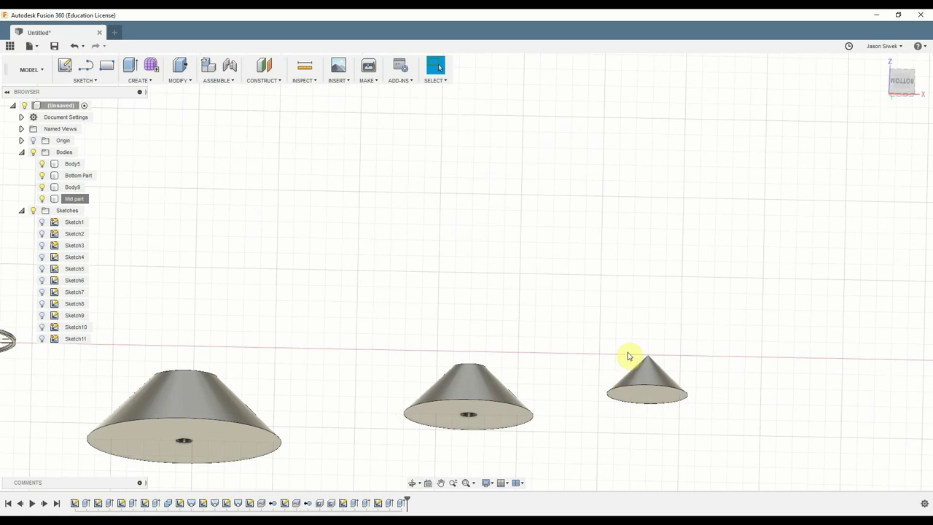
left_click(897, 85)
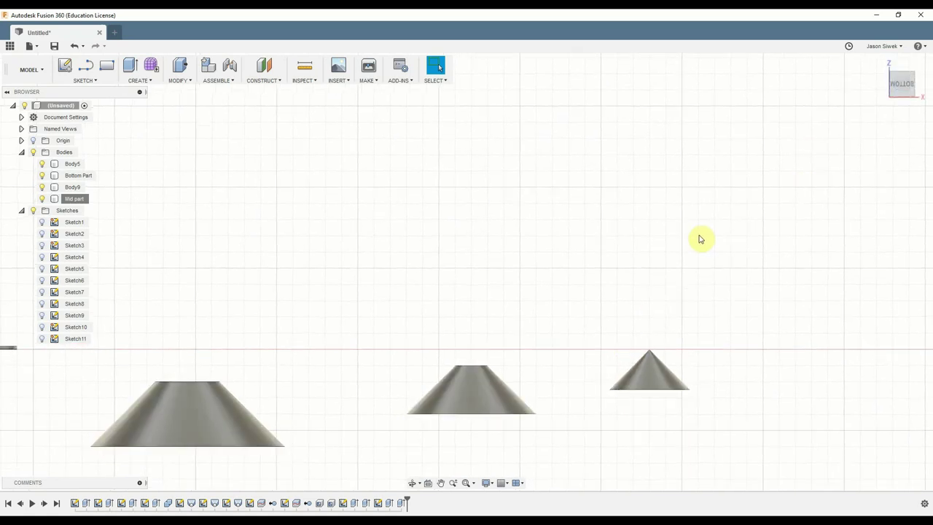
middle_click_drag(700, 237, 609, 199)
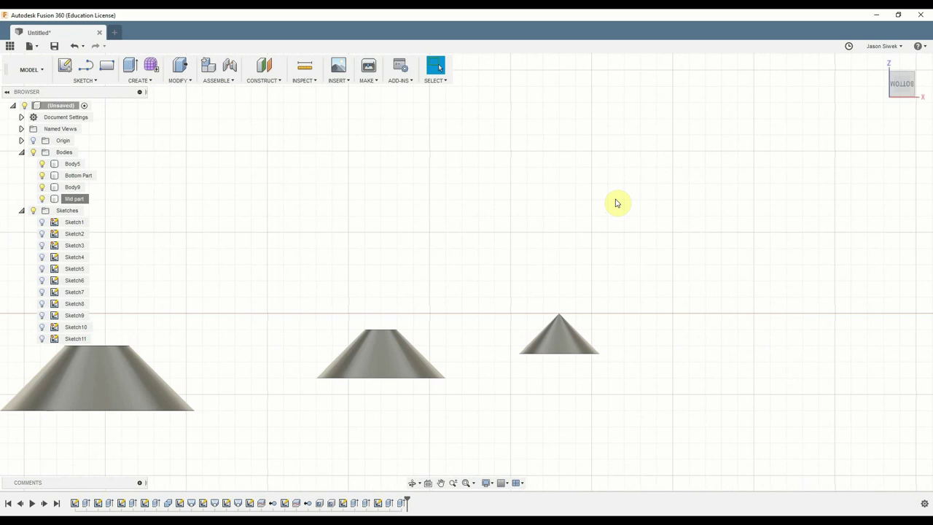
key("l")
- Sketch a horizontal line across the small cone near its tip
left_click(671, 330)
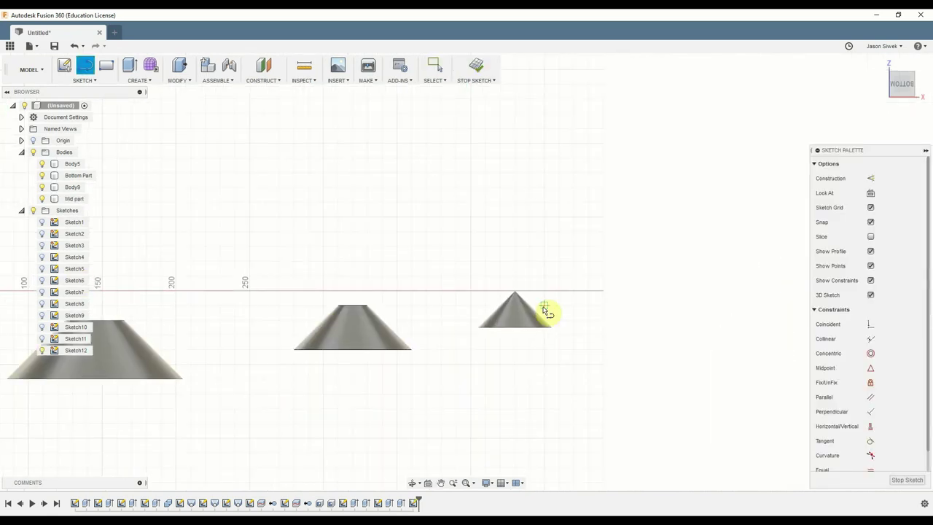
left_click(545, 305)
left_click(487, 305)
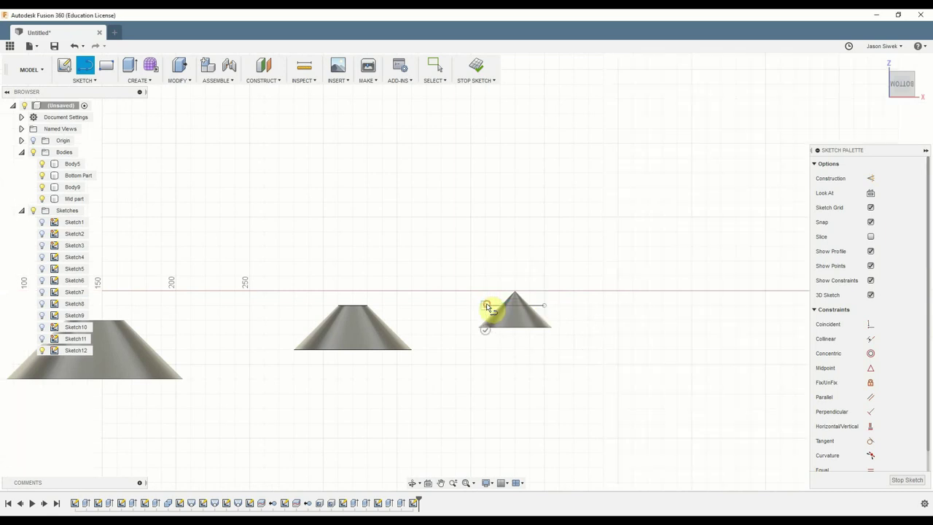
key("Escape")
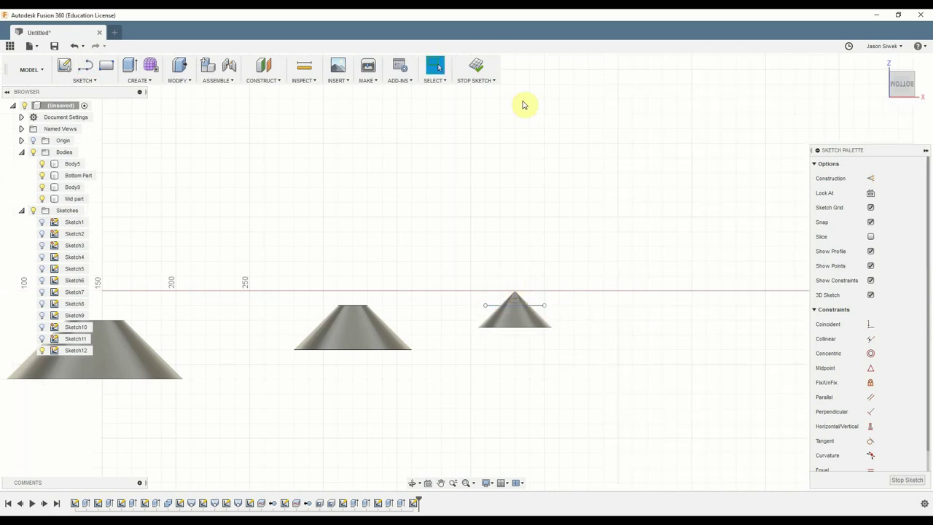
left_click(473, 67)
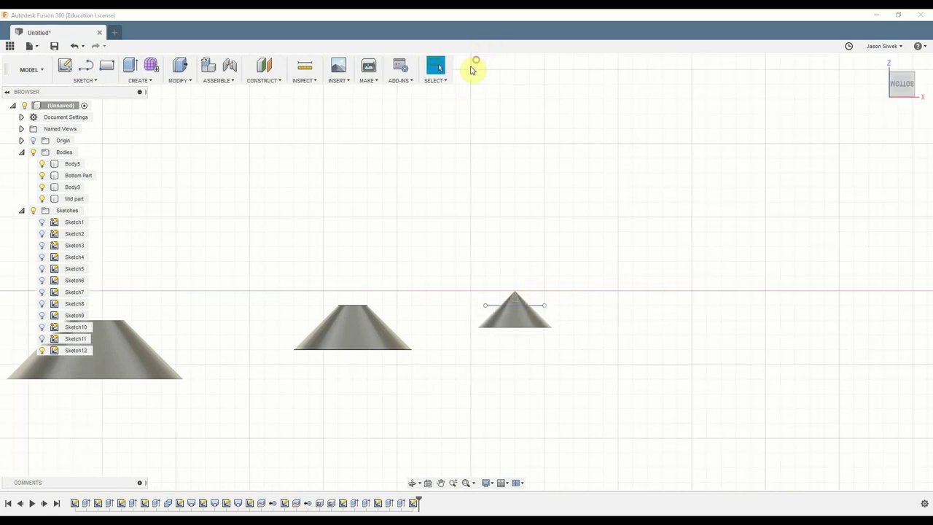
- Split Body9 using the sketched line as the splitting tool
left_click(180, 80)
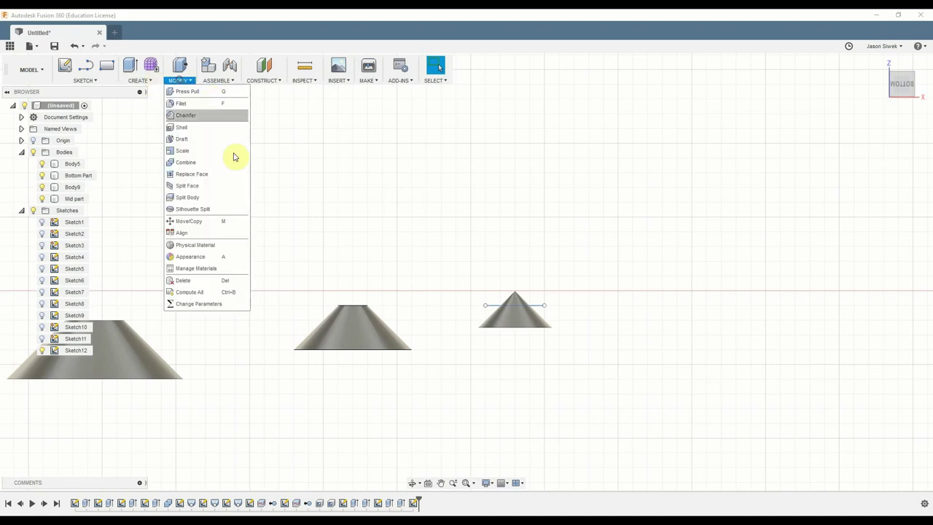
left_click(204, 196)
left_click(513, 312)
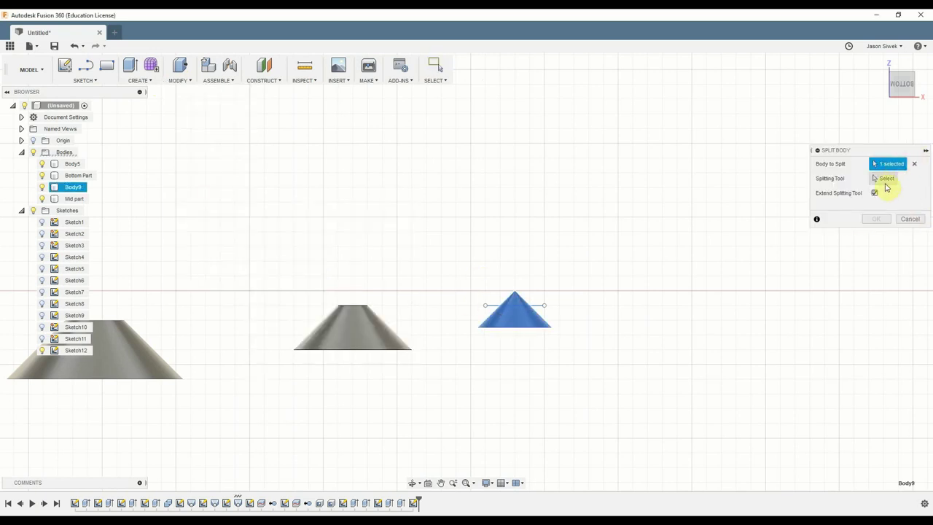
left_click(885, 184)
left_click(532, 307)
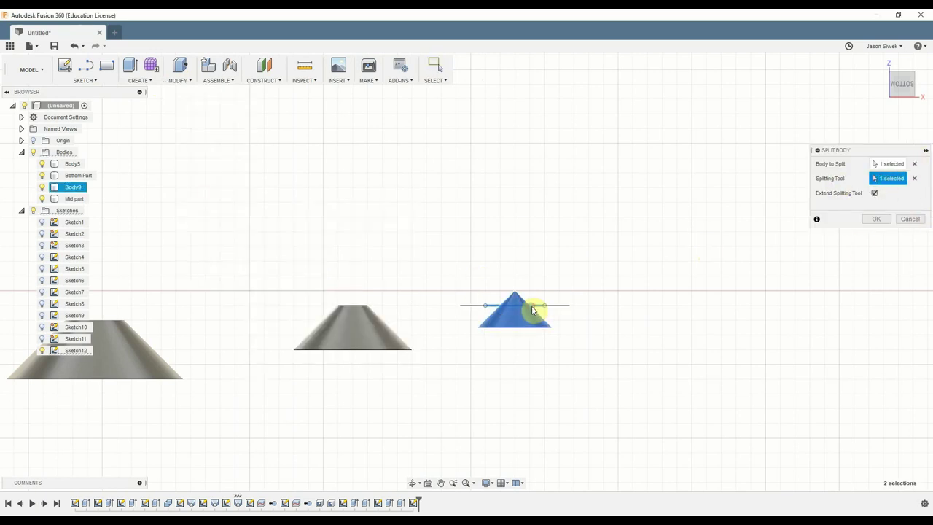
left_click(875, 220)
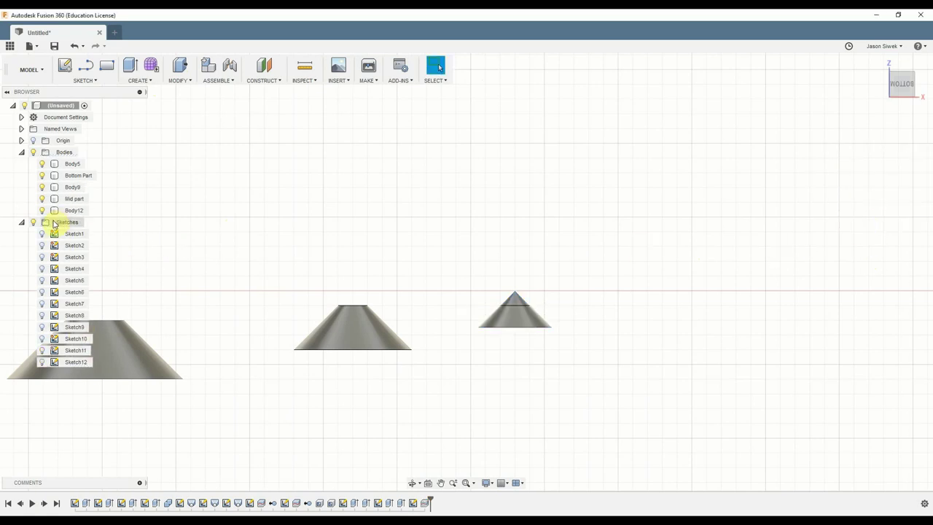
- Rename Body12 to Top B
left_click(515, 306)
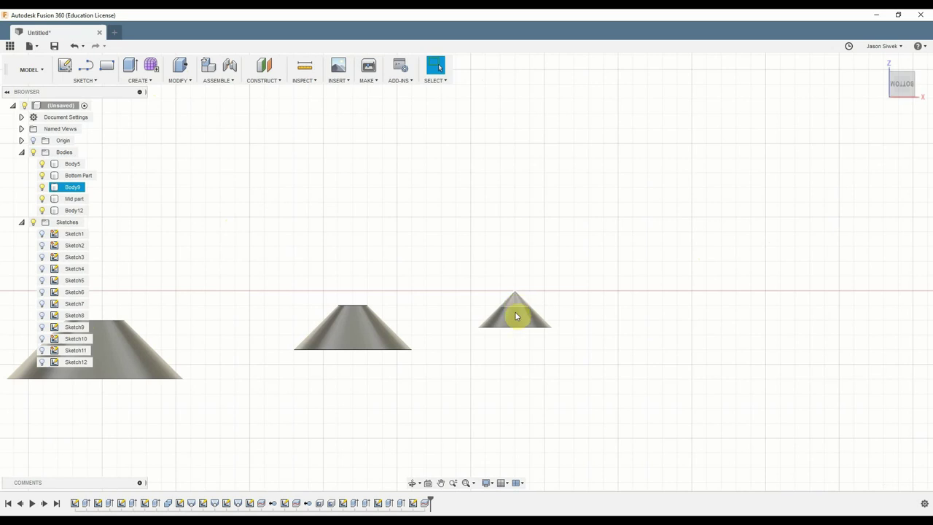
left_click(517, 320)
left_click(517, 321)
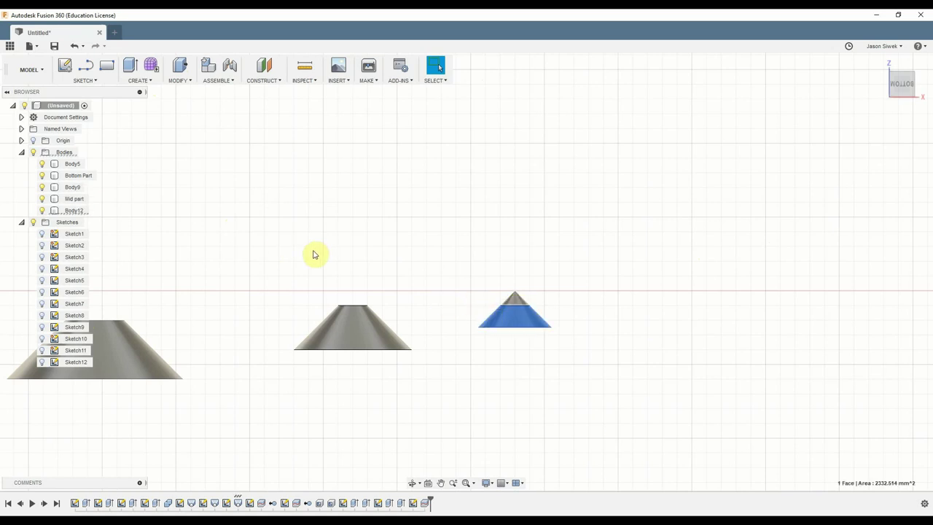
double_click(73, 210)
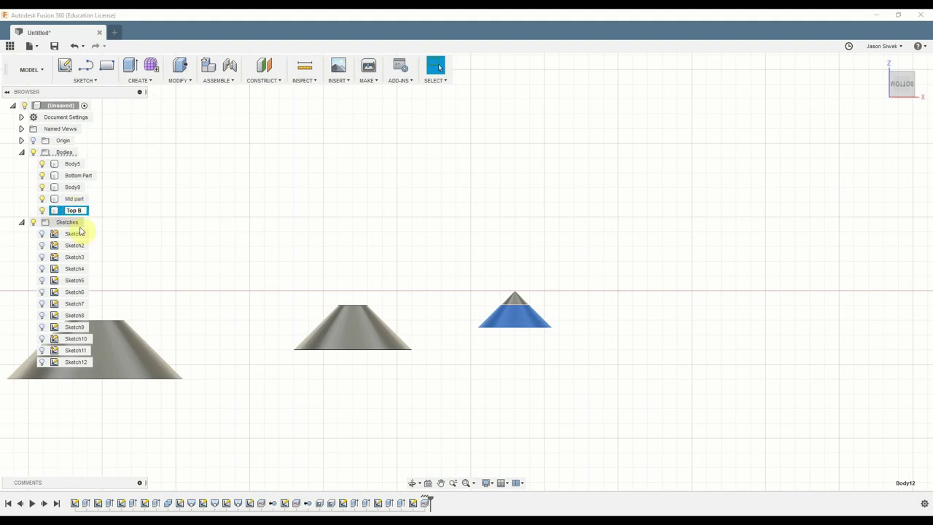
left_click(213, 245)
- Rename Body9 to Top A
left_click(515, 299)
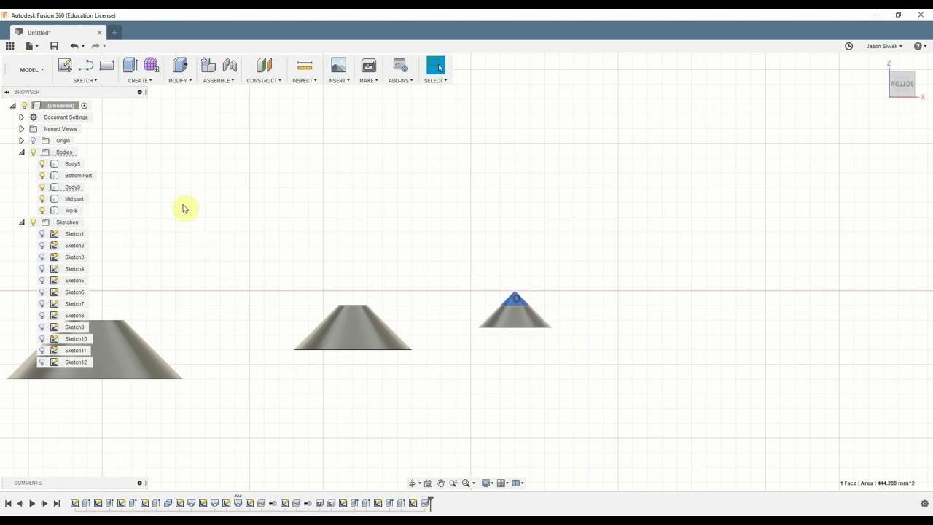
double_click(73, 187)
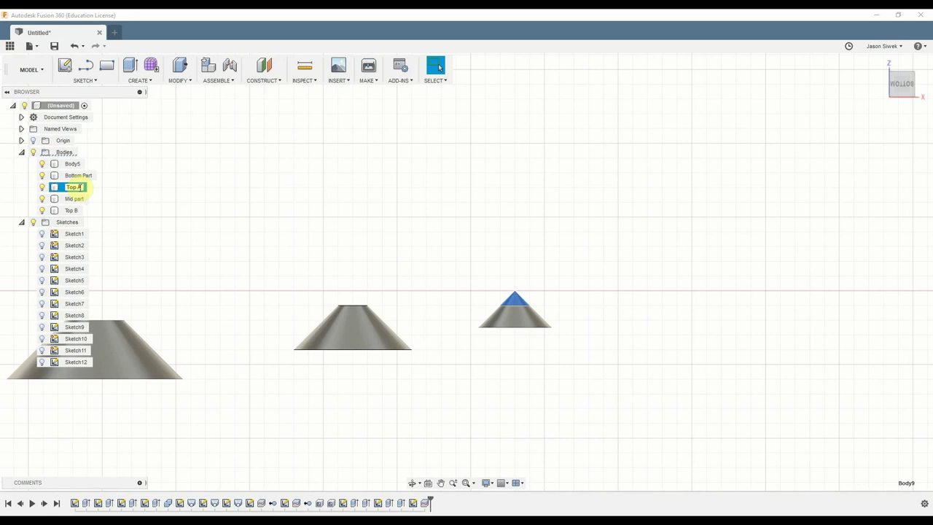
key("Return")
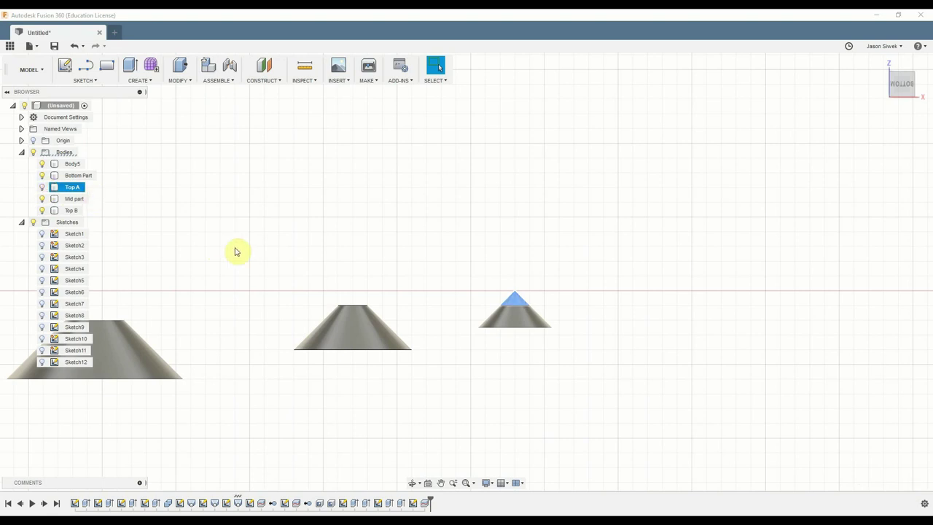
middle_click_drag(423, 242, 433, 291, "shift")
- Shell Top B inward at 1.5 mm thickness, removing its small circular face
scroll(537, 254, "up", 3)
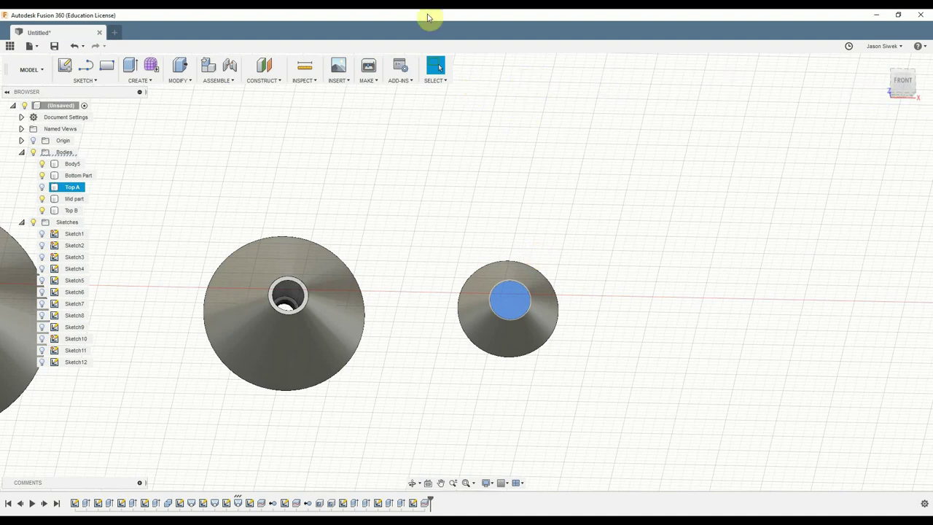
left_click(902, 82)
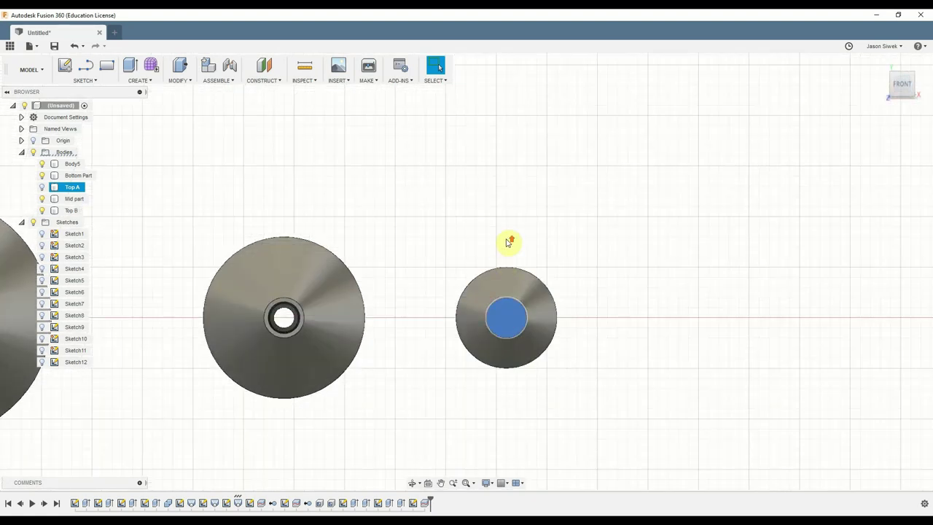
scroll(506, 242, "up", 3)
scroll(587, 253, "down", 2)
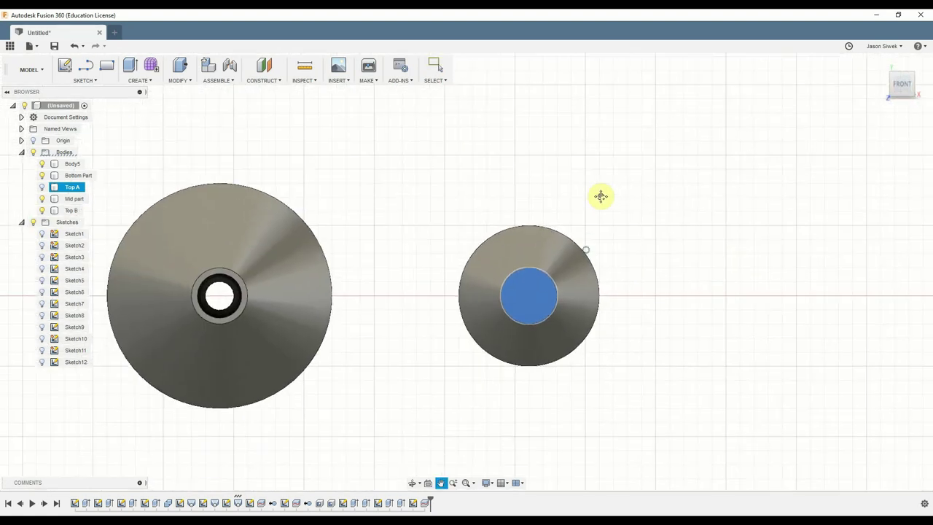
left_click(635, 202)
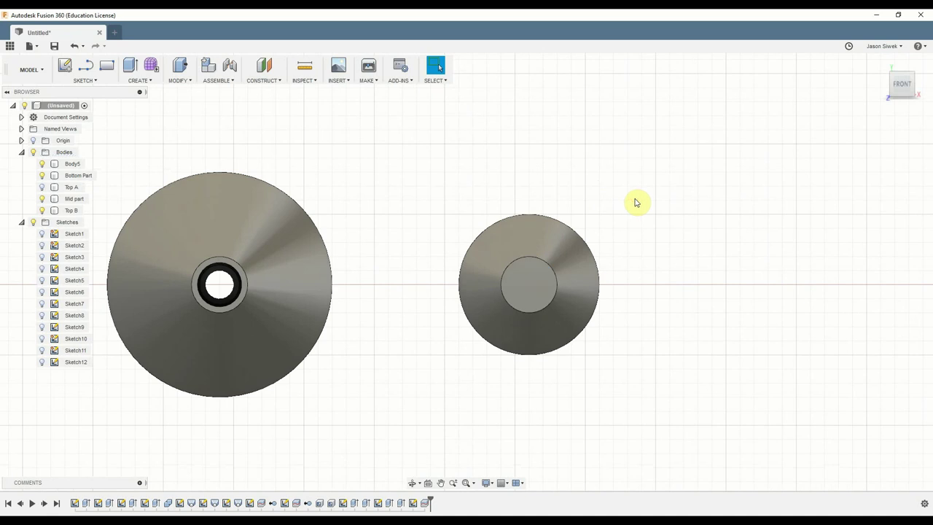
left_click(180, 80)
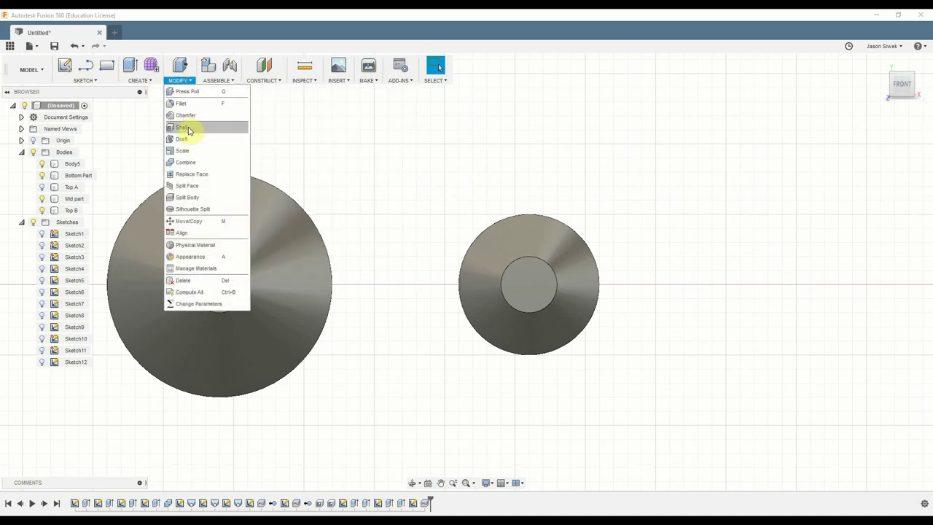
left_click(183, 128)
left_click(517, 288)
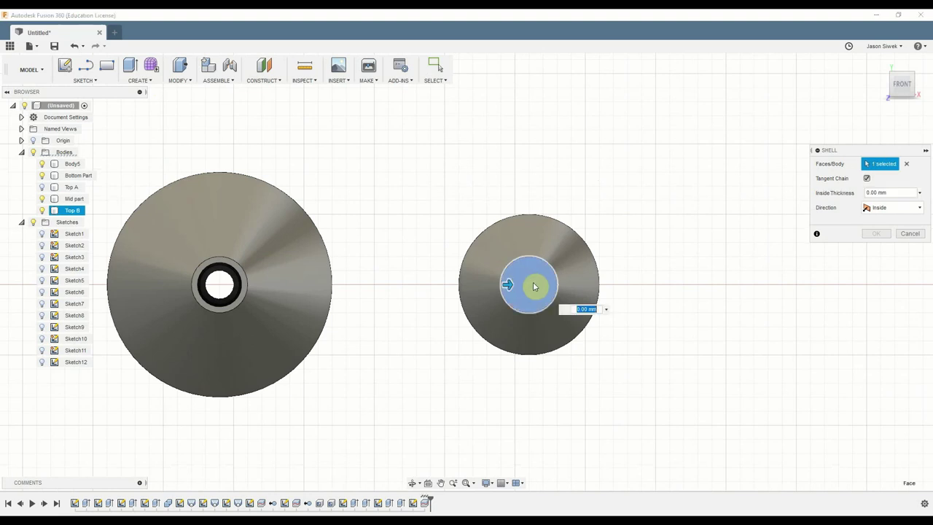
type("1")
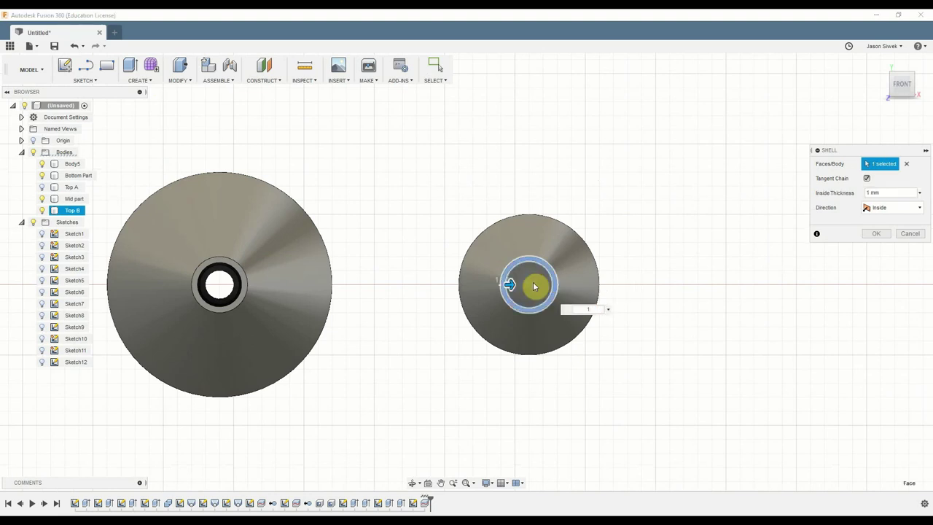
type(".5mm")
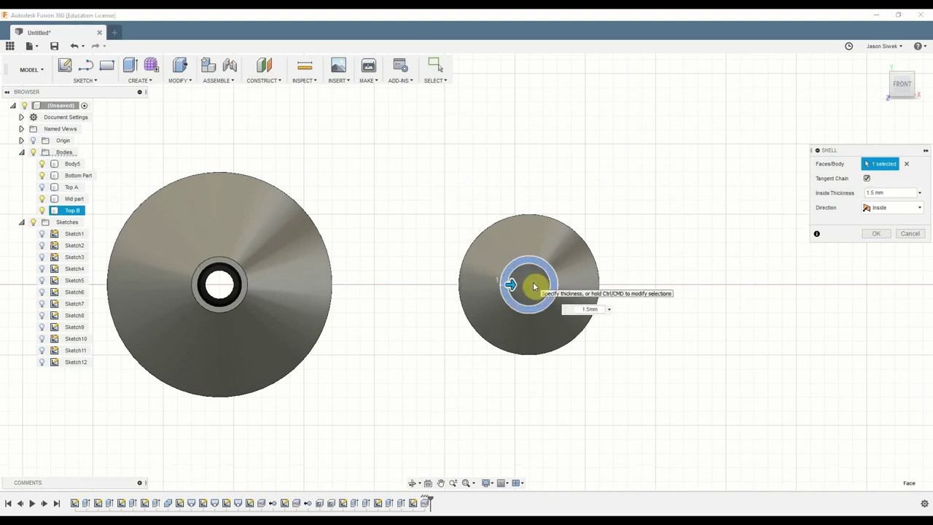
key("Return")
scroll(663, 194, "up", 3)
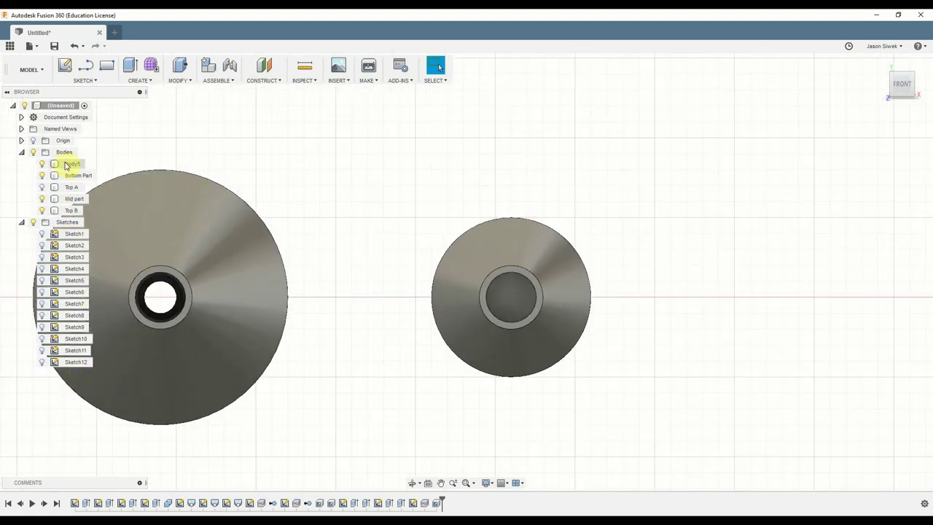
- Set Top B's opacity to 40%
left_click(70, 211)
right_click(70, 211)
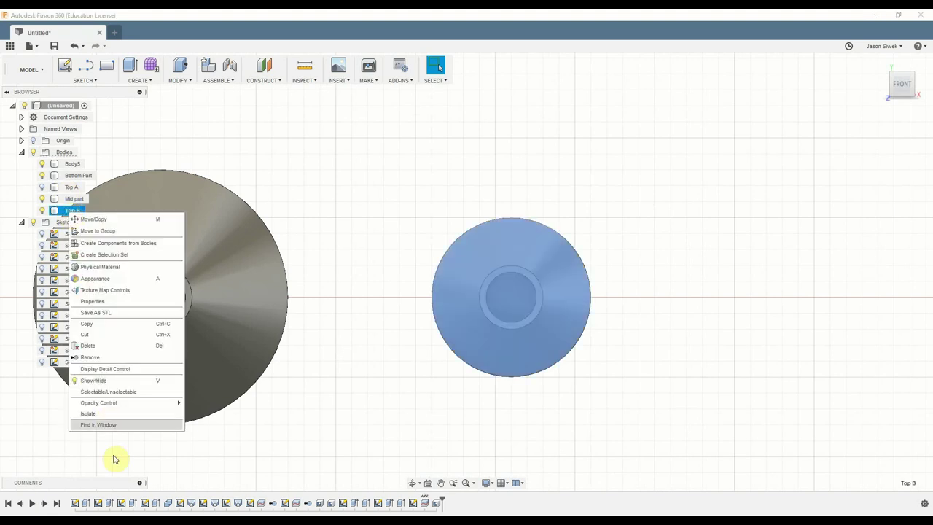
mouse_move(149, 405)
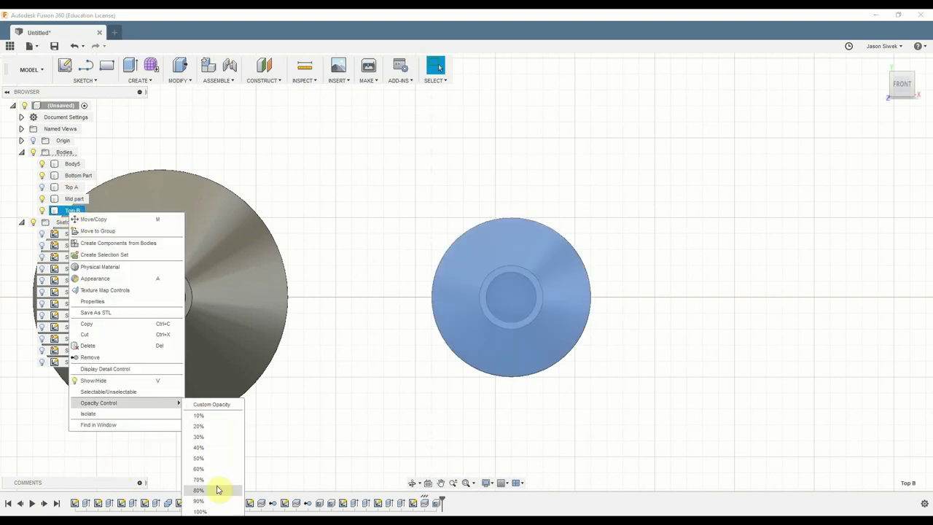
left_click(206, 452)
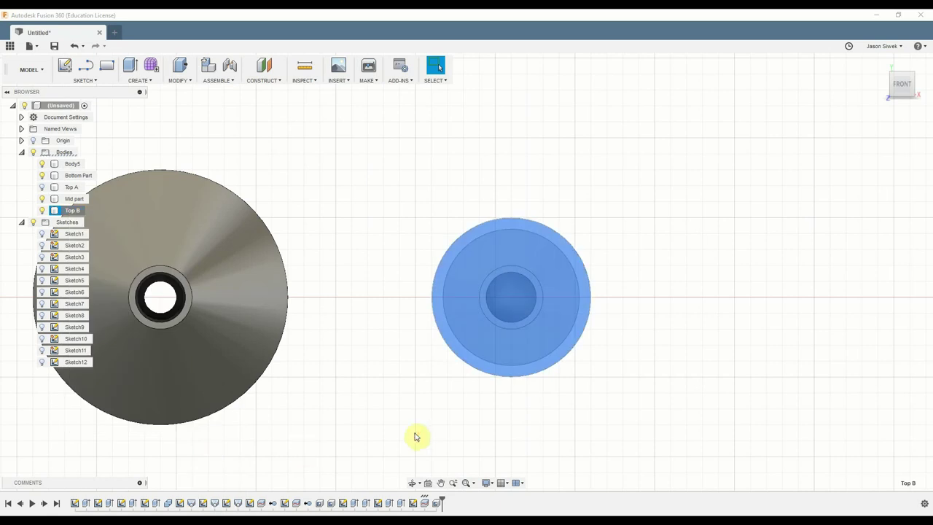
left_click(491, 342)
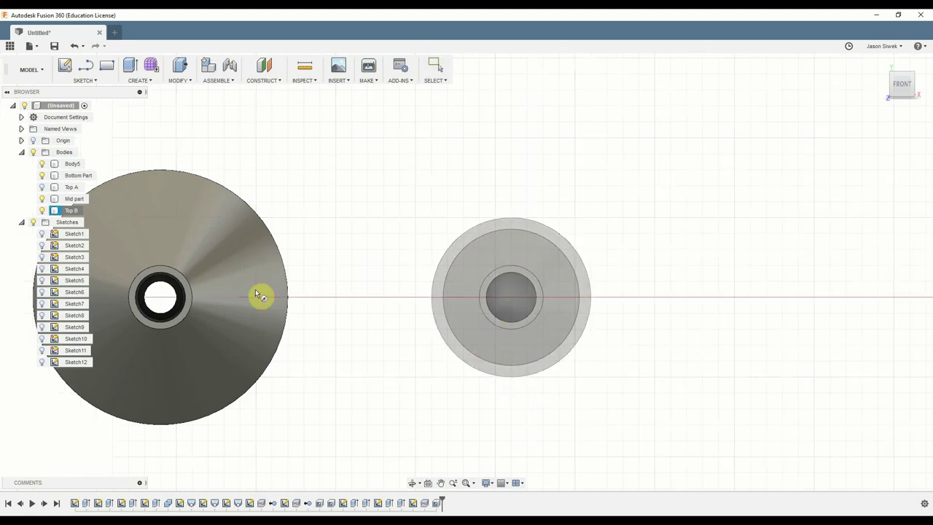
left_click(173, 312)
- Sketch a 10.1 mm circle on Top B's face, centred on the hole
key("c")
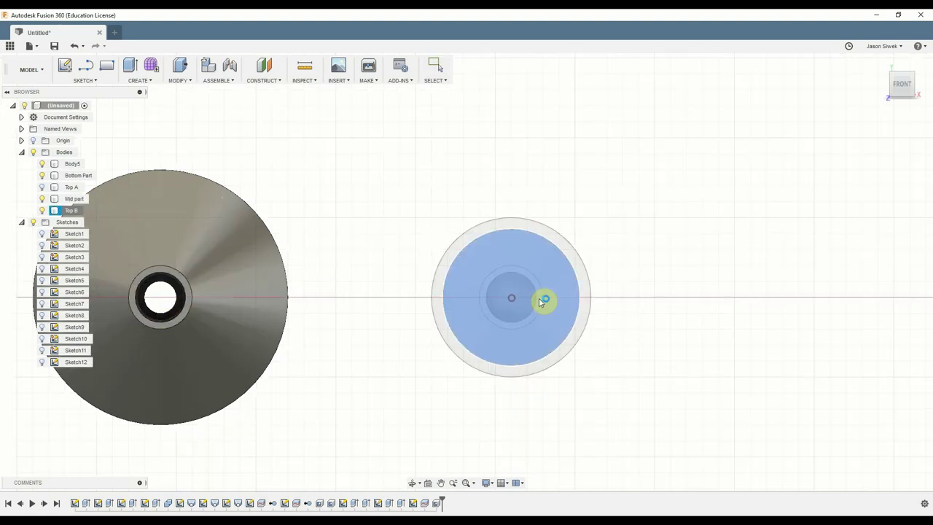
left_click(541, 298)
left_click(466, 271)
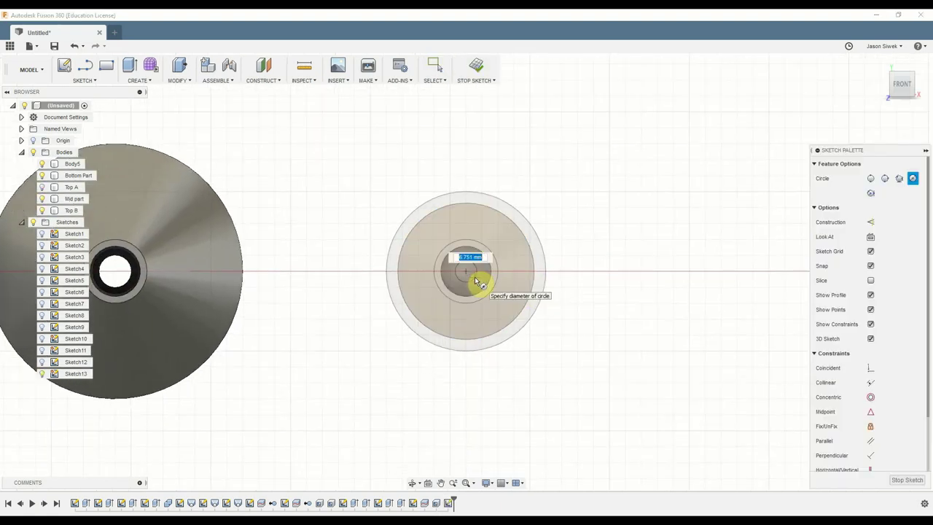
type("10")
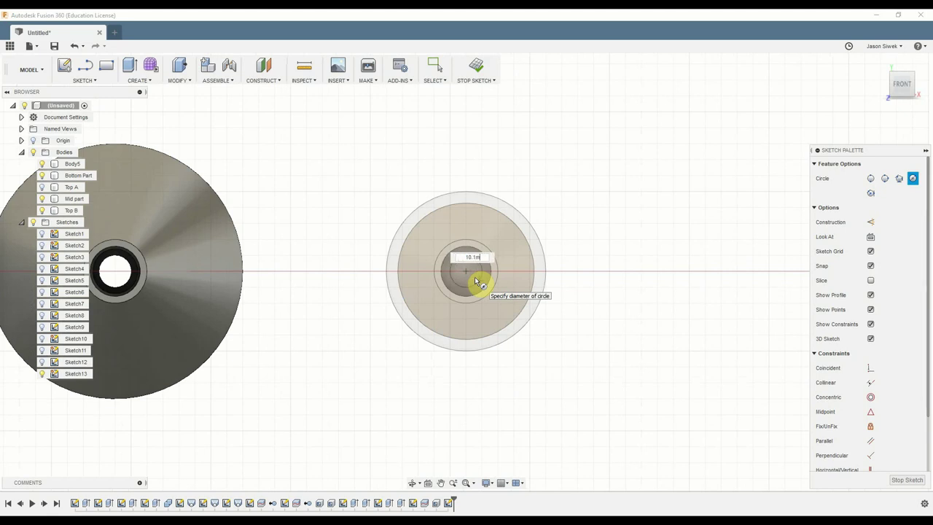
key("Return")
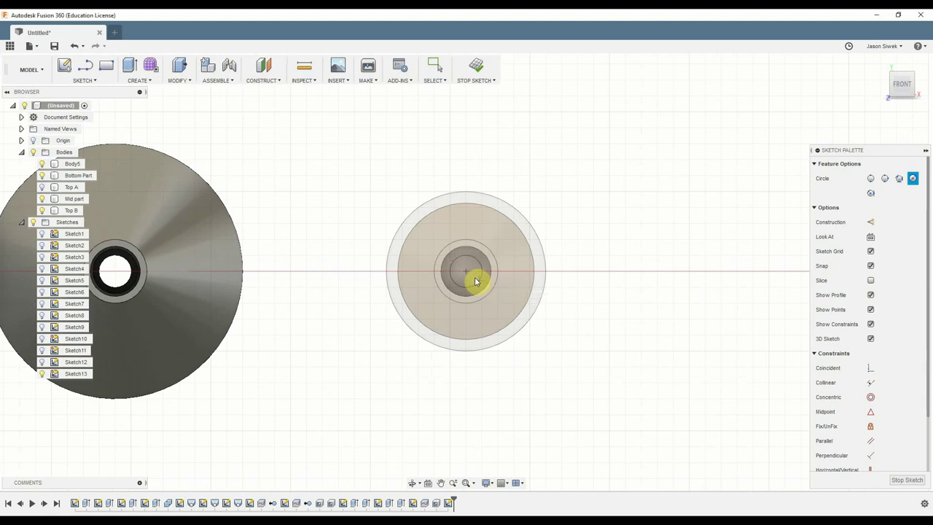
key("Escape")
- Add a concentric 14.1 mm circle and pick the ring profile for extrusion
key("c")
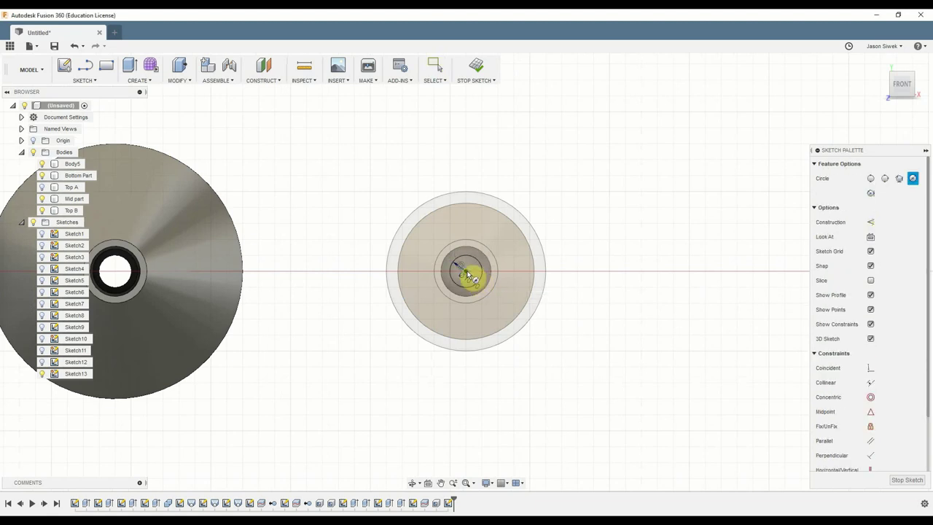
left_click(466, 273)
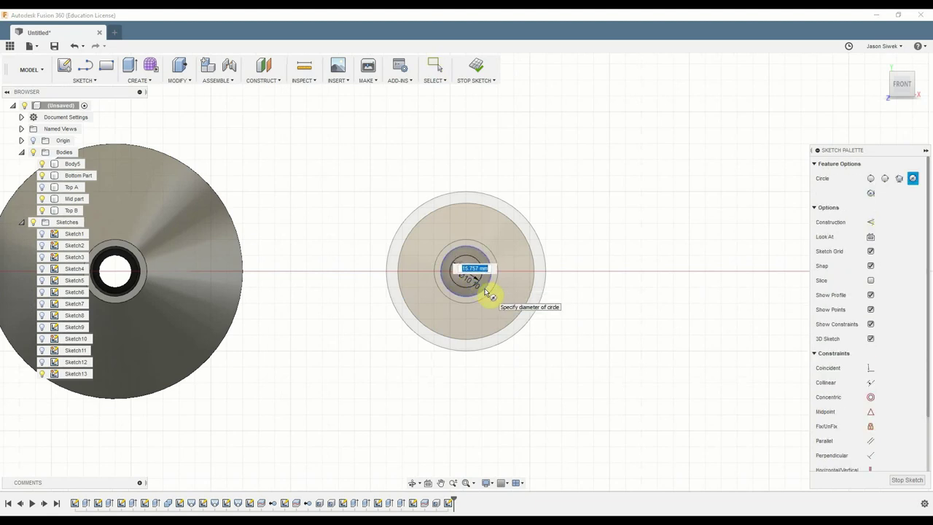
type("1")
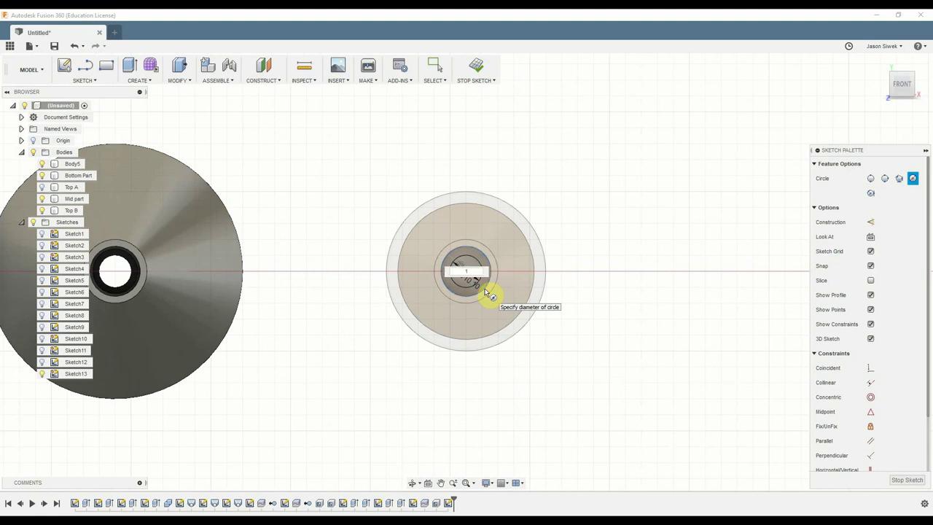
type("4")
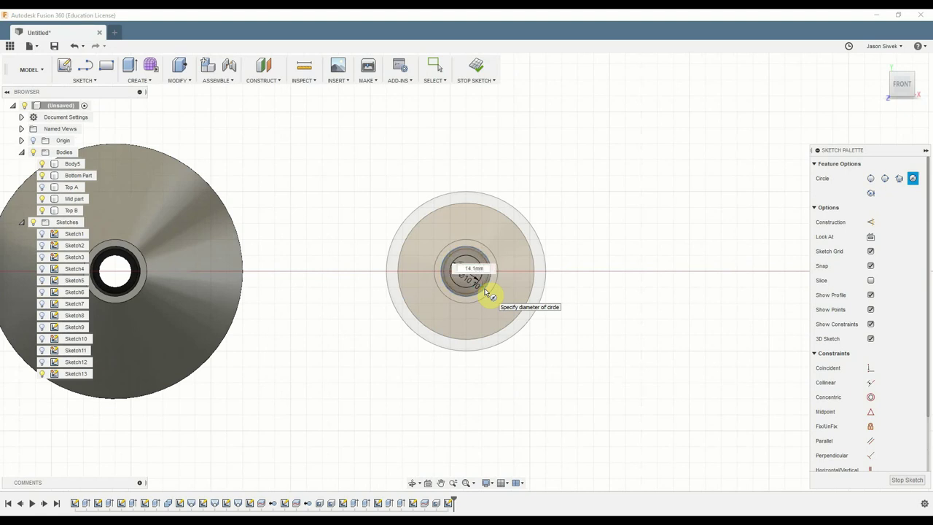
type(".1mm")
key("Return")
key("Escape")
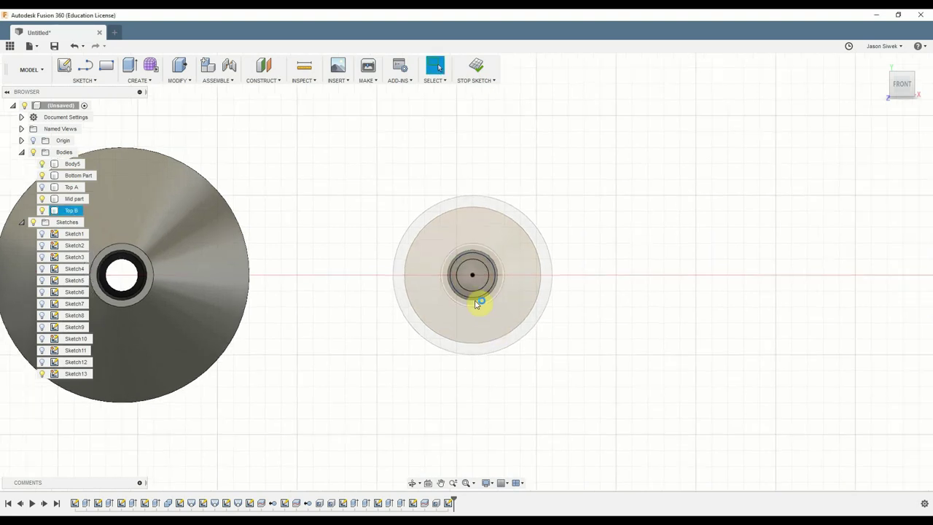
key("e")
left_click(512, 317)
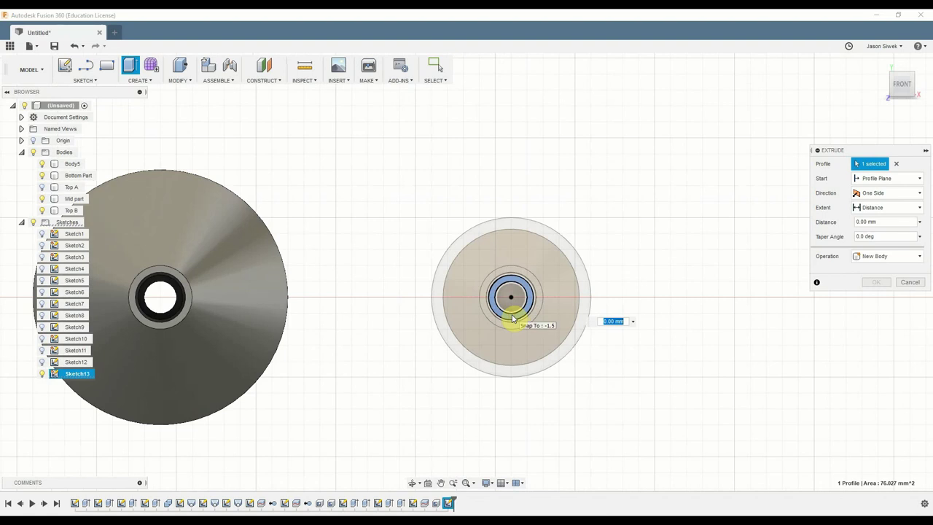
- Extrude Top B's ring profile 5 mm as a Join
type("5mm")
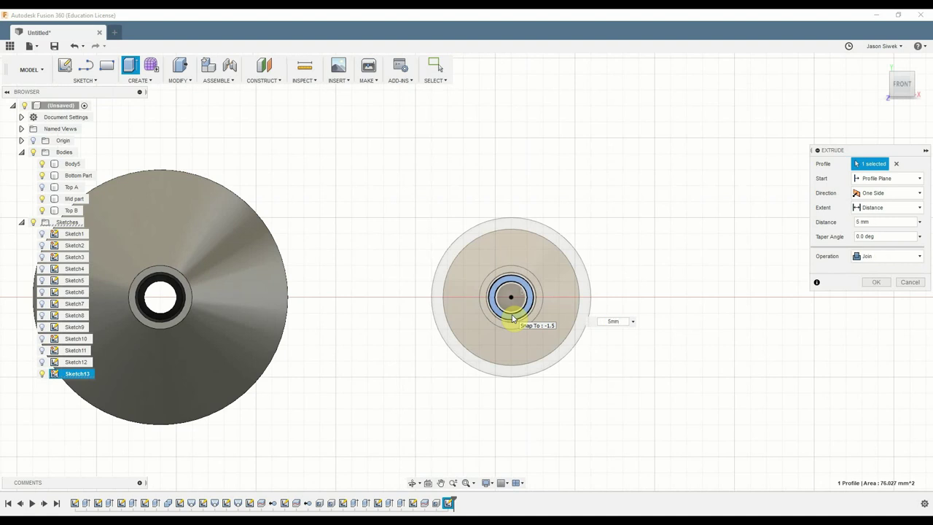
key("Return")
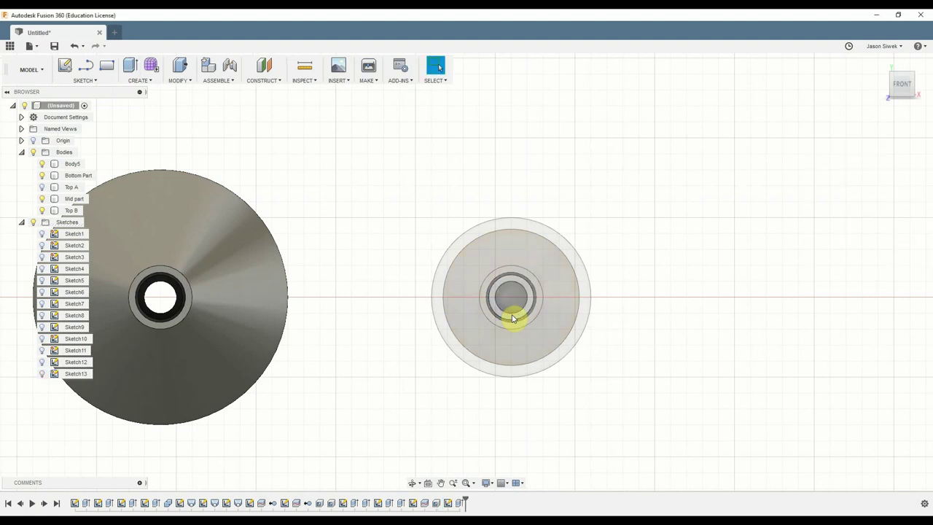
mouse_move(517, 412)
middle_mouse_down("shift")
mouse_move(517, 343)
mouse_move(516, 396)
middle_mouse_up("shift")
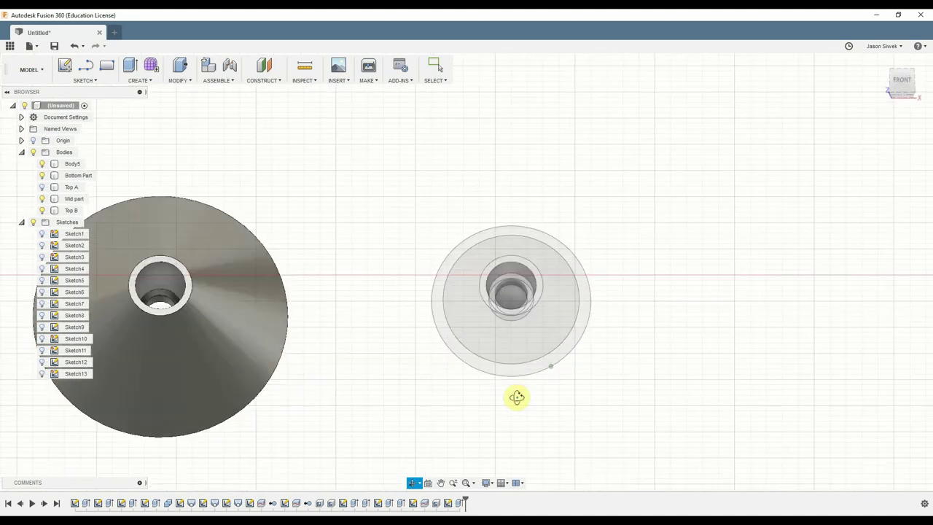
left_click(902, 80)
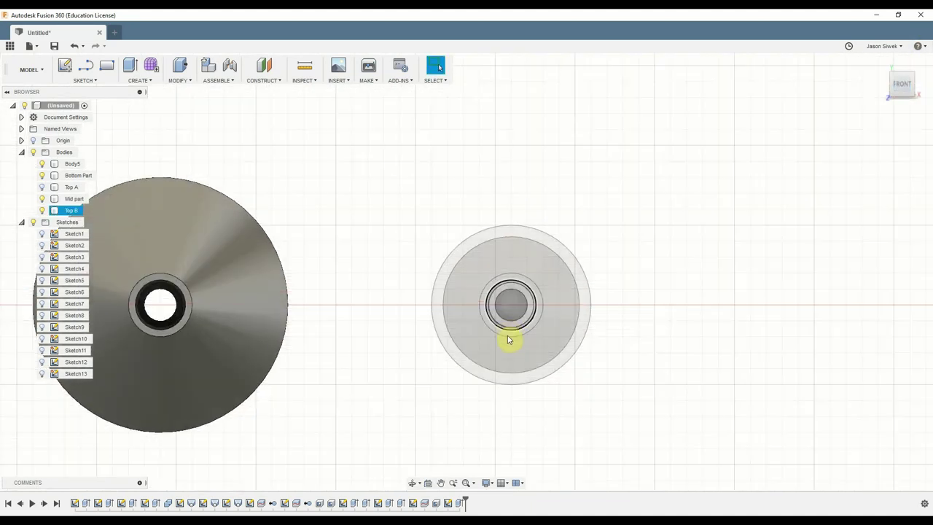
- Cut Top B's inner circle 2 mm deep to open the centre
key("e")
left_click(513, 309)
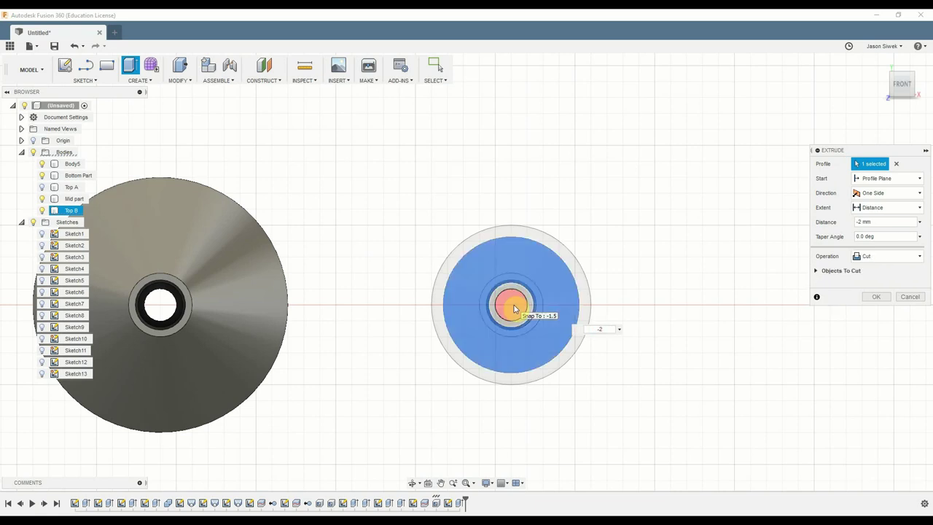
key("Return")
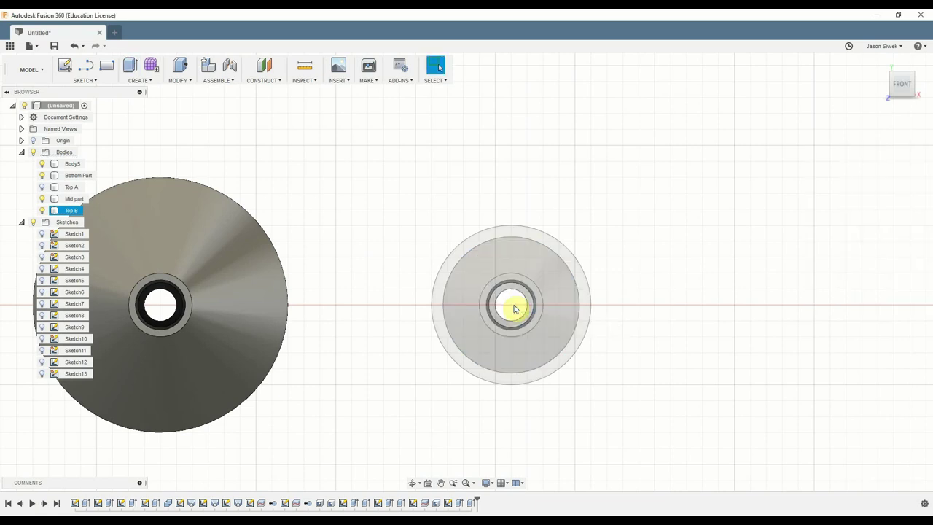
middle_click_drag(612, 375, 602, 319, "shift")
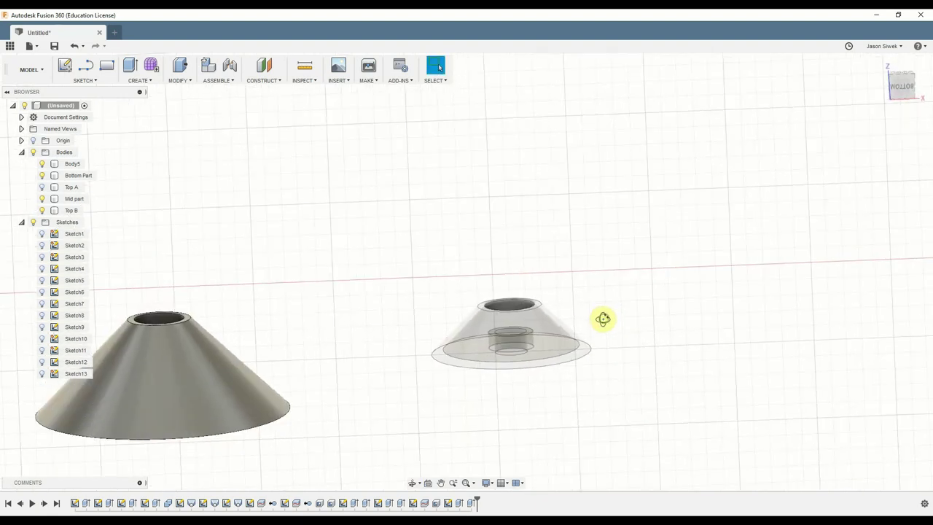
- Hide the other bodies, leaving the small cone visible, and view the undersides from below
left_click(42, 191)
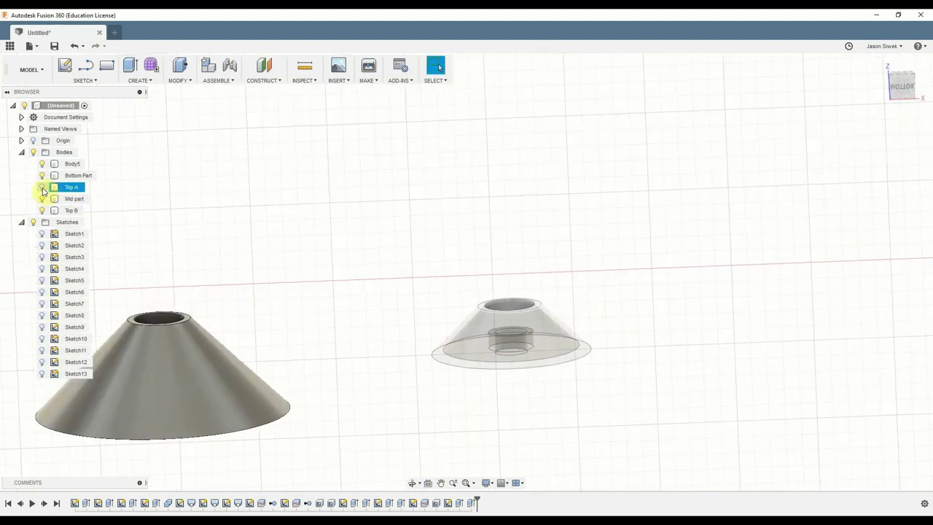
left_click(42, 187)
left_click(42, 210)
left_click(41, 198)
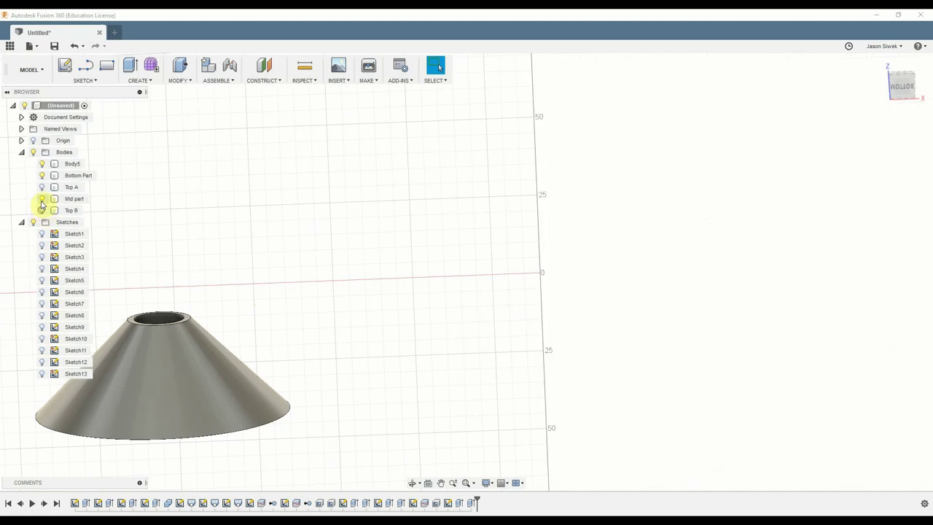
left_click(42, 198)
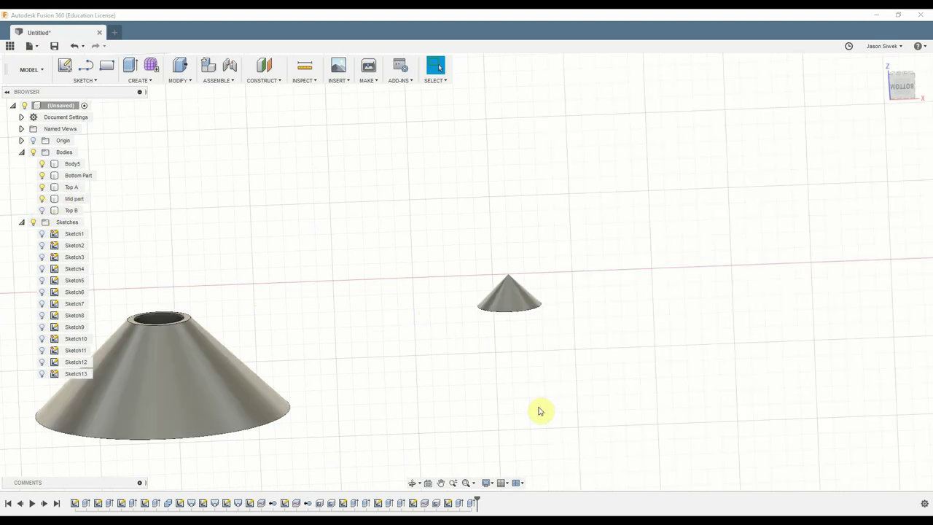
middle_click_drag(540, 410, 541, 355, "shift")
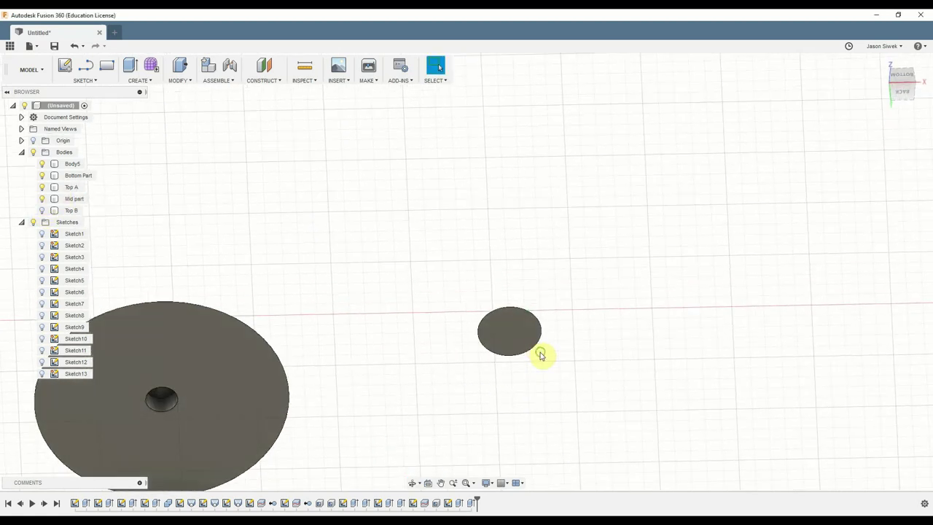
- Shell Top A from its base face with a 1.5 mm inside thickness
left_click(178, 80)
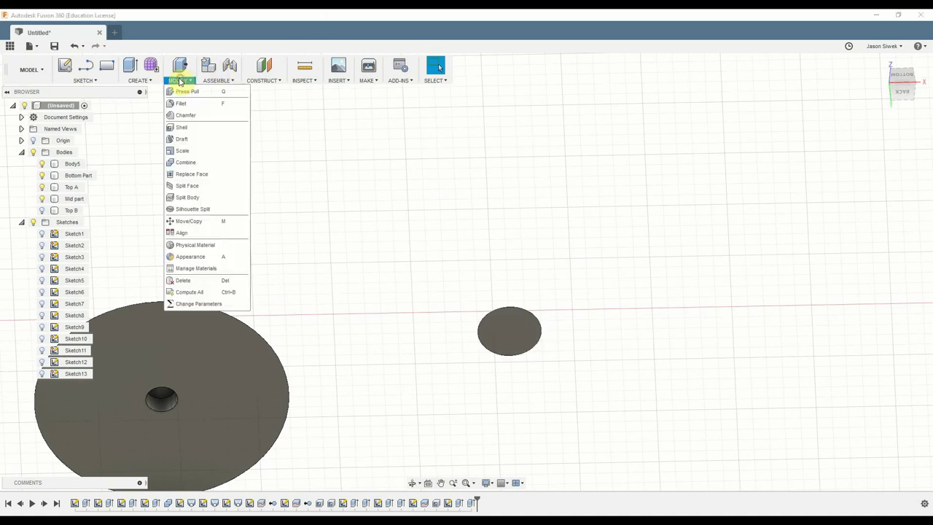
left_click(196, 129)
left_click(510, 347)
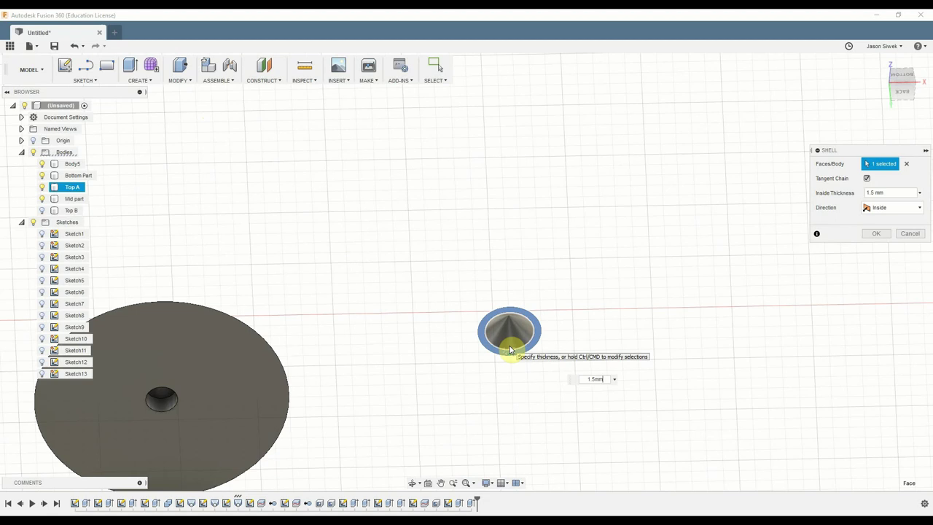
key("Return")
mouse_move(892, 354)
middle_mouse_down("shift")
mouse_move(908, 338)
mouse_move(894, 351)
middle_mouse_up("shift")
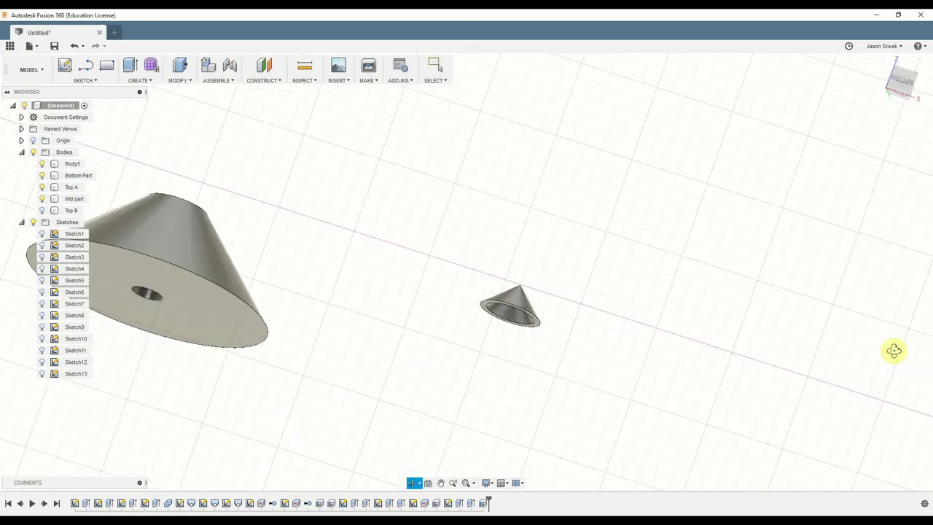
key("Escape")
- Show the Top B body and set its opacity to 100%
left_click_drag(895, 83, 895, 89)
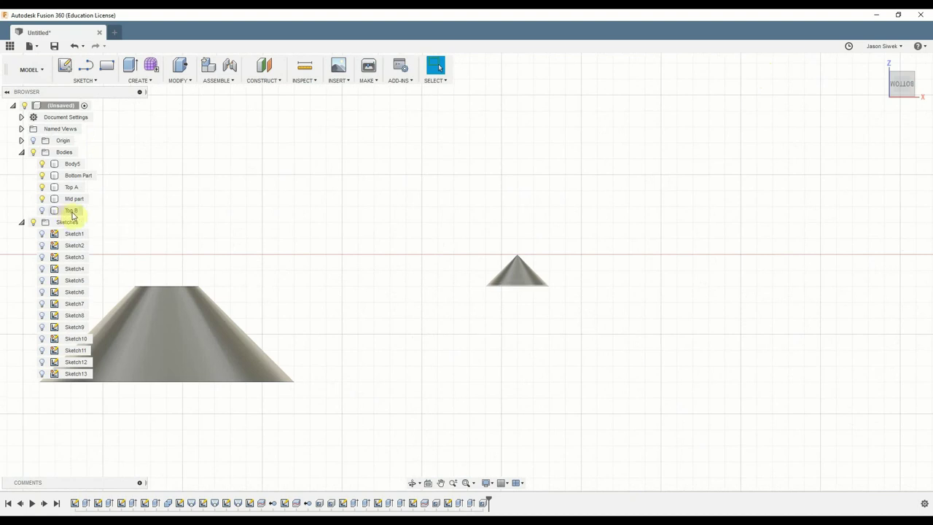
left_click(41, 211)
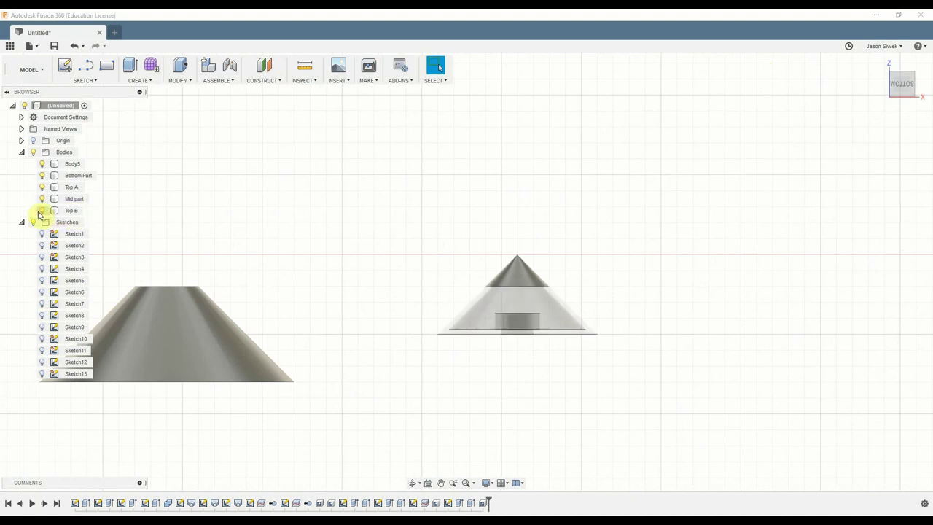
left_click(69, 211)
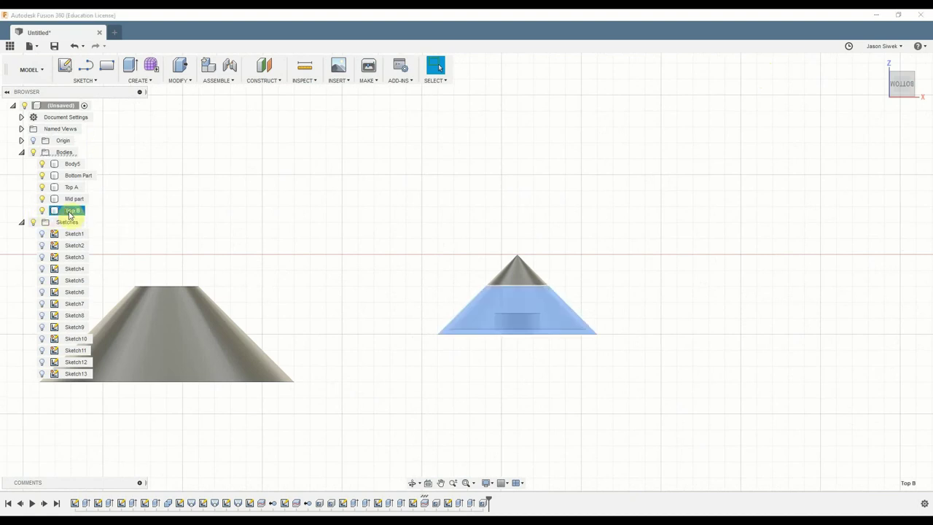
right_click(69, 211)
mouse_move(160, 407)
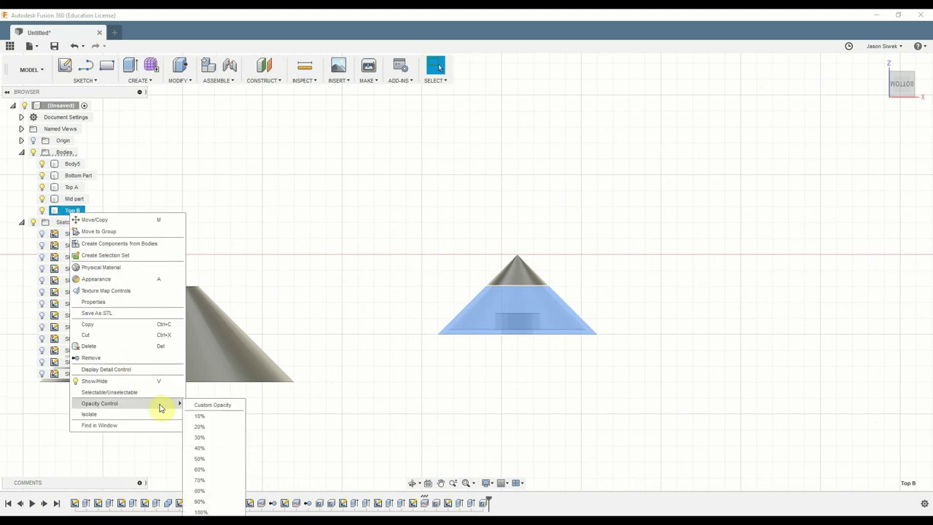
left_click(200, 510)
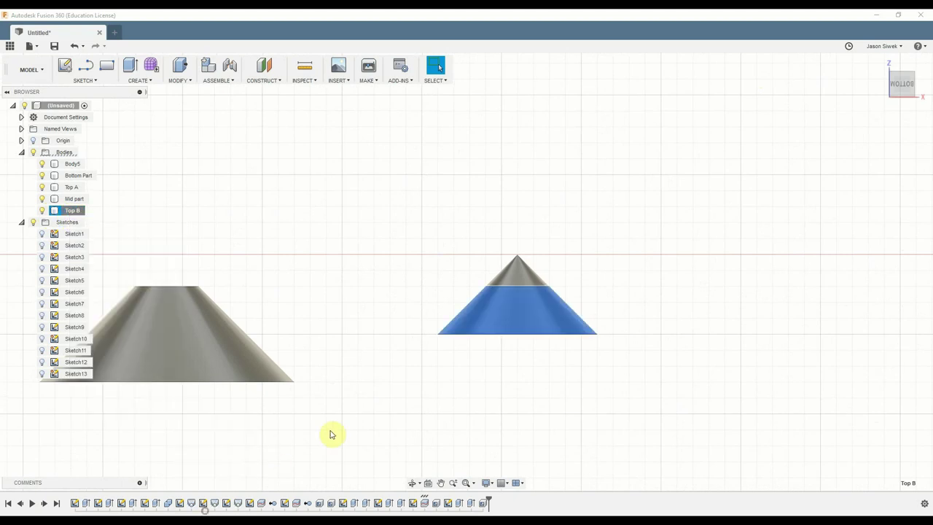
left_click(333, 425)
- Inspect the stacked Top A and Top B pieces, then window-select both
middle_click_drag(418, 416, 397, 364, "shift")
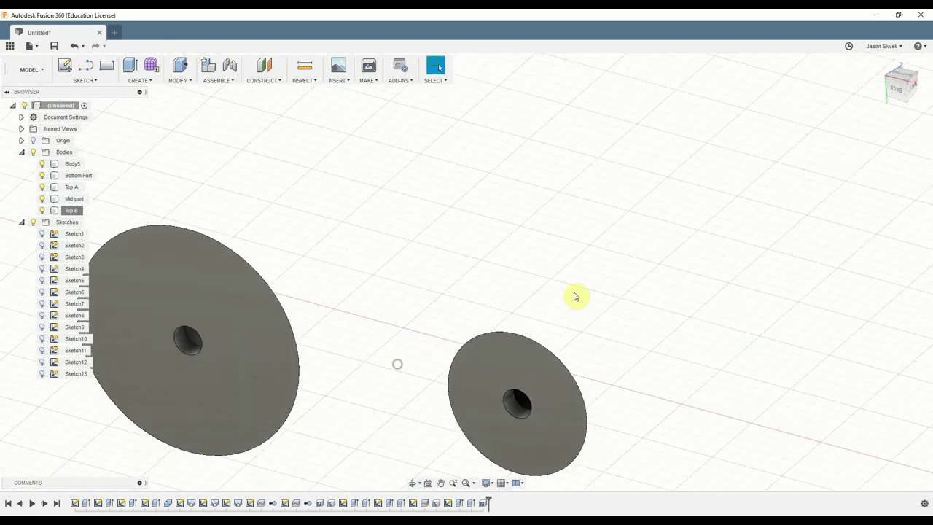
left_click(904, 80)
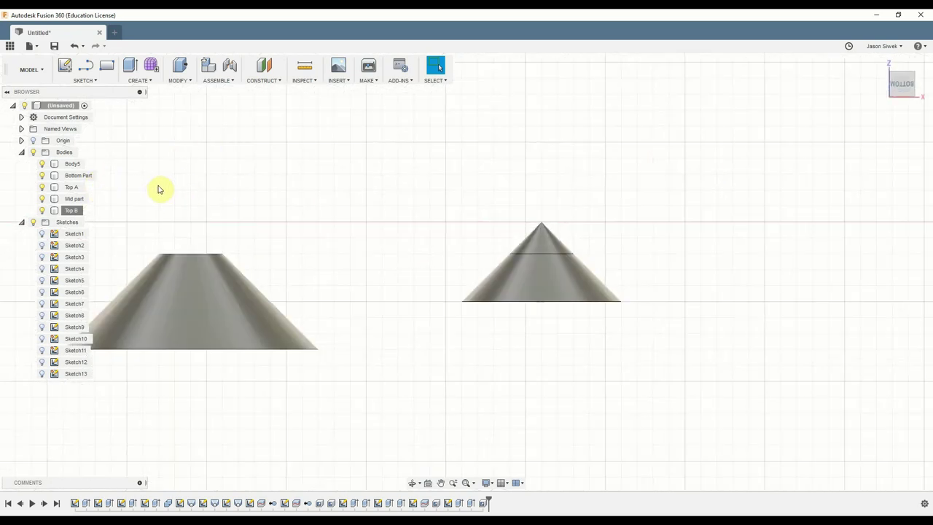
left_click_drag(458, 194, 643, 317)
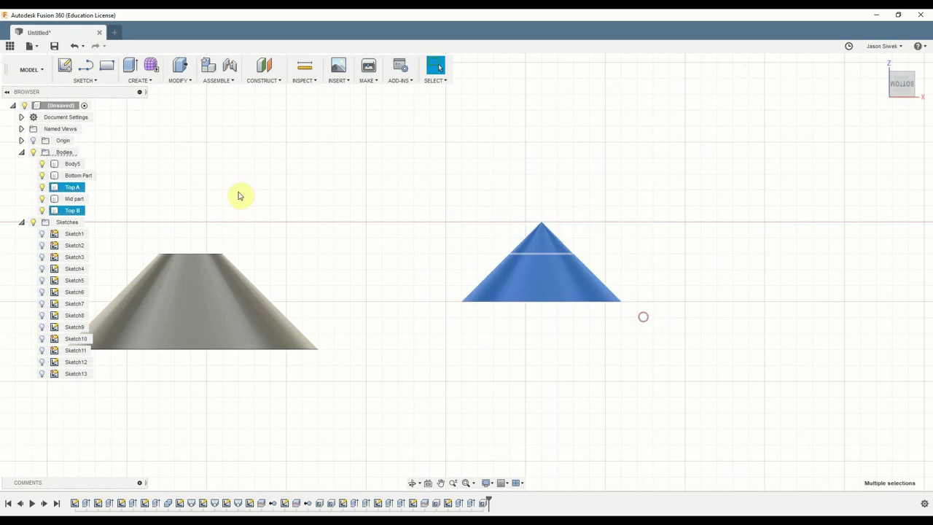
- Combine Top A and Top B with a Join operation into one small cone body
left_click(234, 81)
left_click(180, 80)
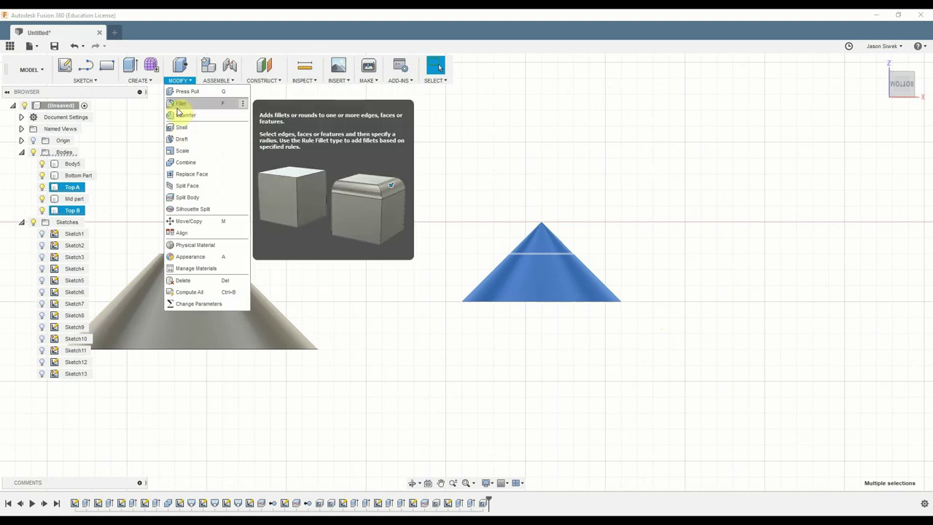
left_click(185, 162)
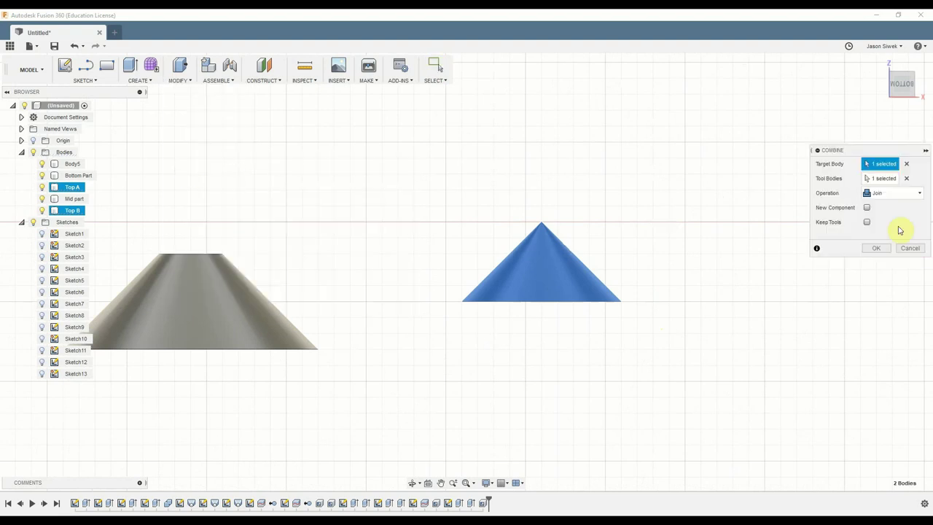
left_click(876, 247)
scroll(621, 440, "down", 5)
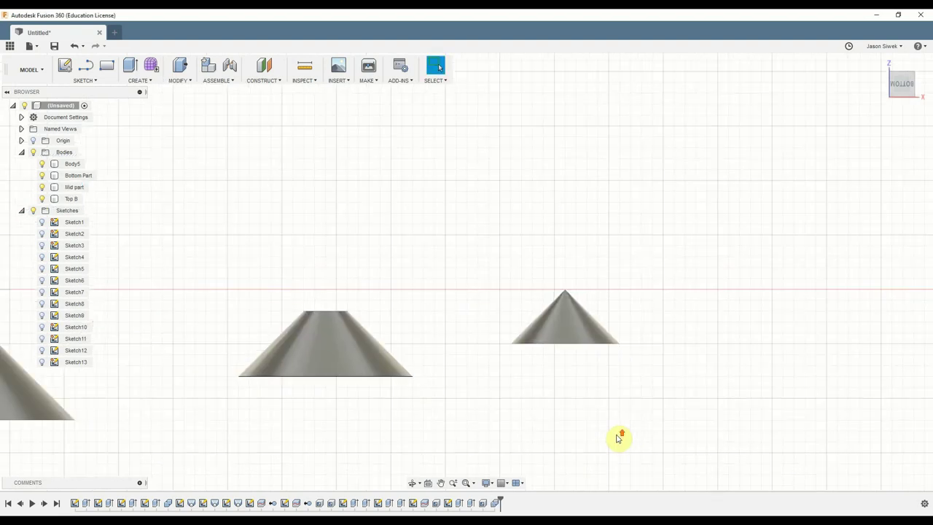
mouse_move(606, 430)
middle_mouse_down("shift")
mouse_move(604, 412)
mouse_move(602, 435)
middle_mouse_up("shift")
- Inspect the parts from straight-on front and side views
left_click(917, 87)
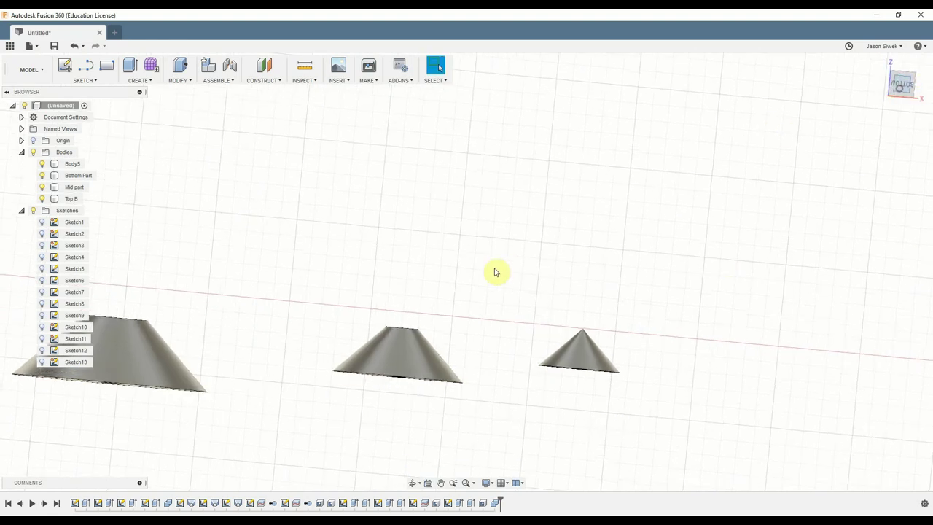
middle_click_drag(157, 269, 293, 273)
scroll(295, 271, "down", 2)
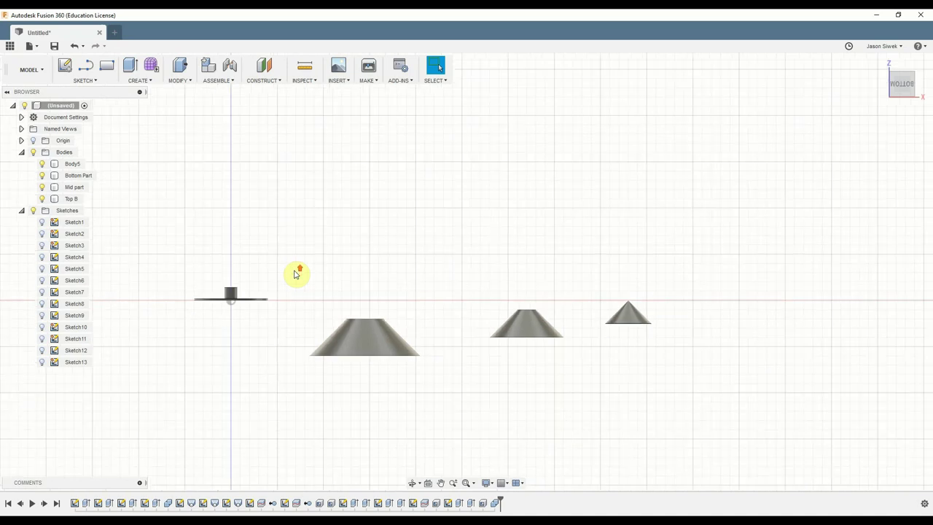
scroll(298, 270, "up", 1)
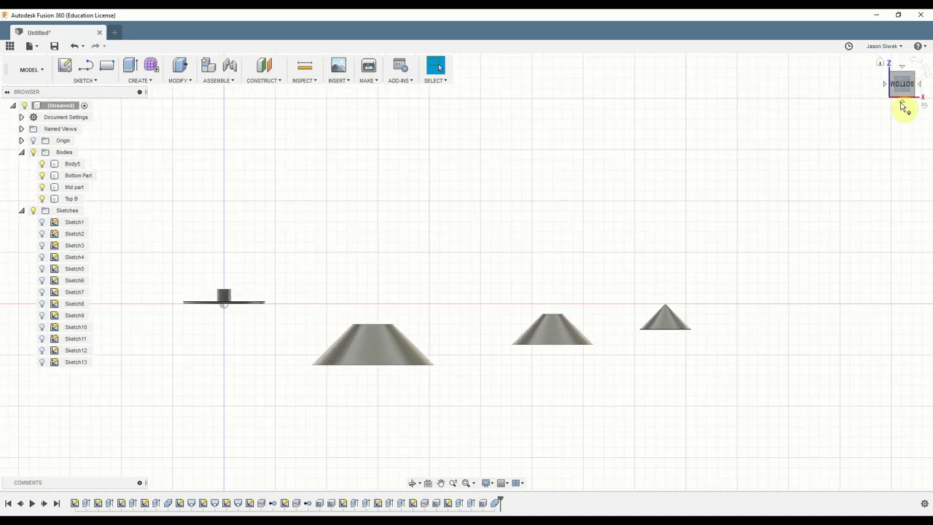
left_click(902, 105)
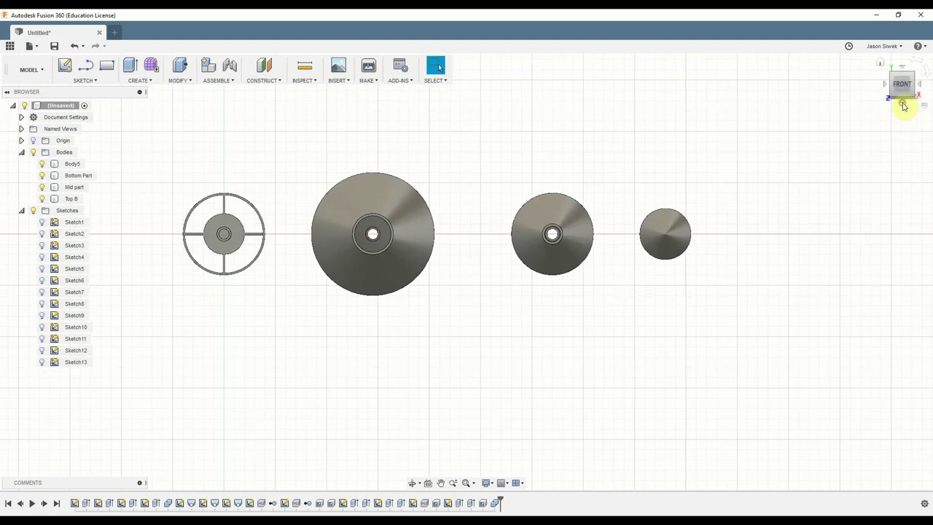
left_click(902, 106)
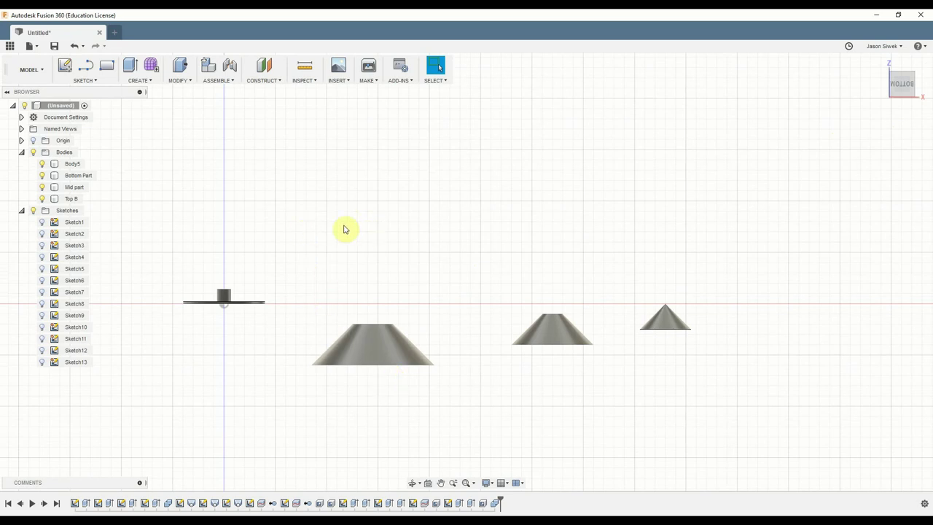
scroll(339, 223, "down", 1)
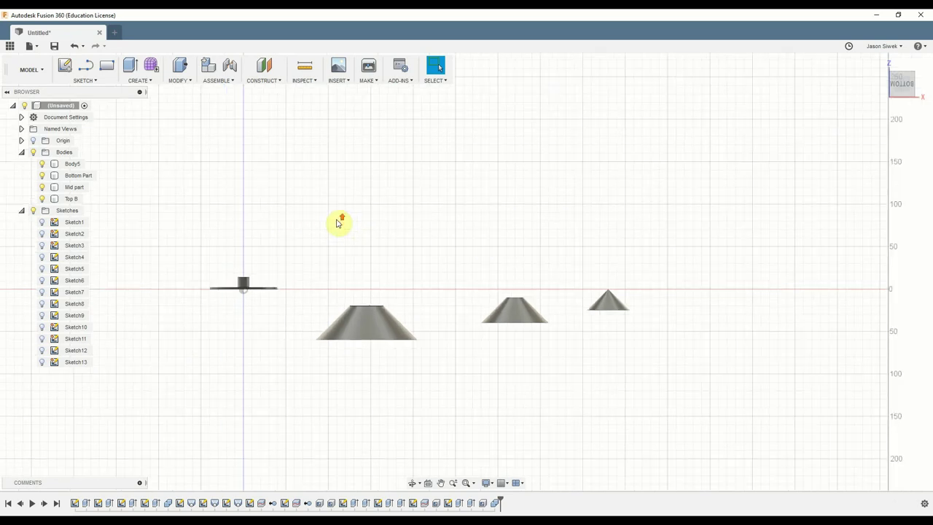
- Check the Bottom Part and Top B bodies, then look straight down on all parts
left_click(376, 335)
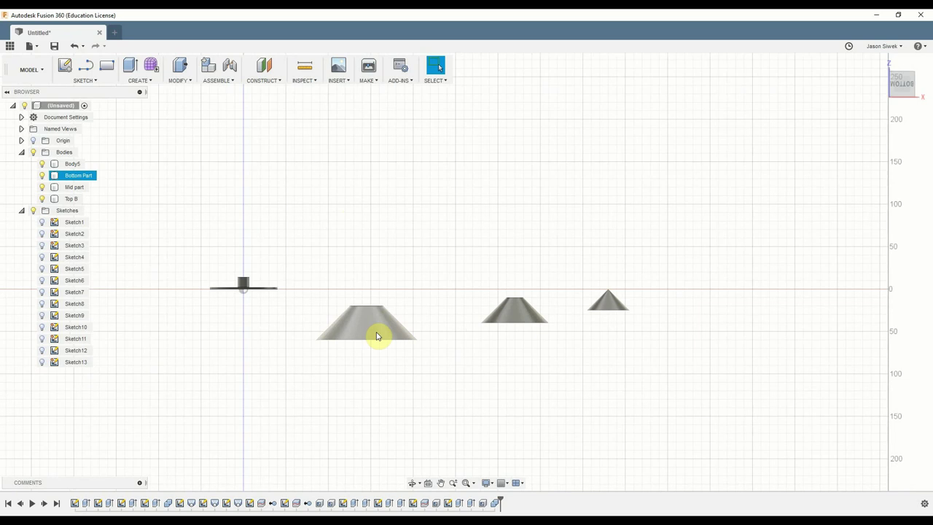
left_click(604, 311)
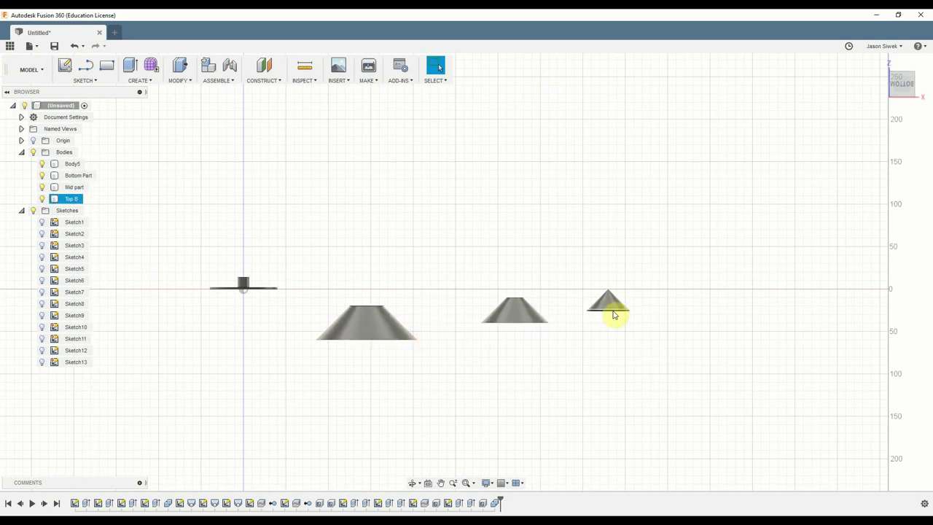
left_click(581, 312)
mouse_move(904, 95)
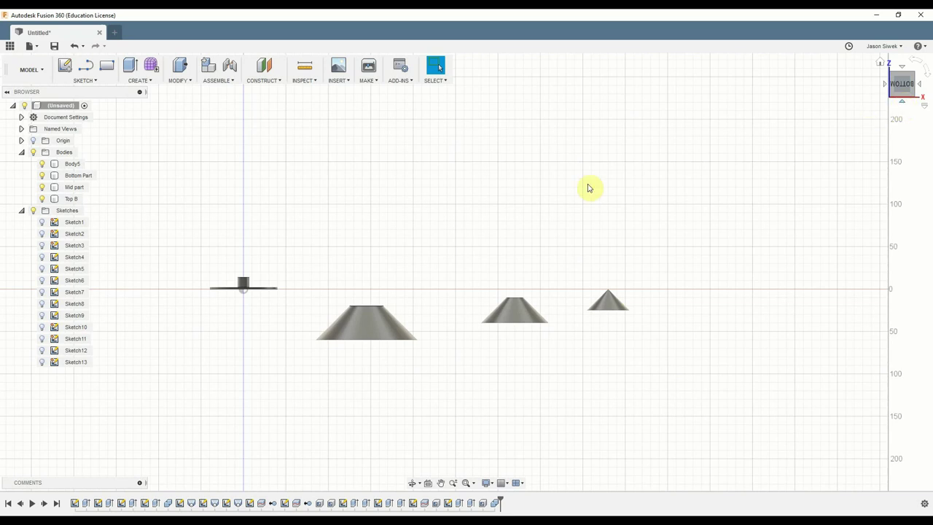
left_click(901, 83)
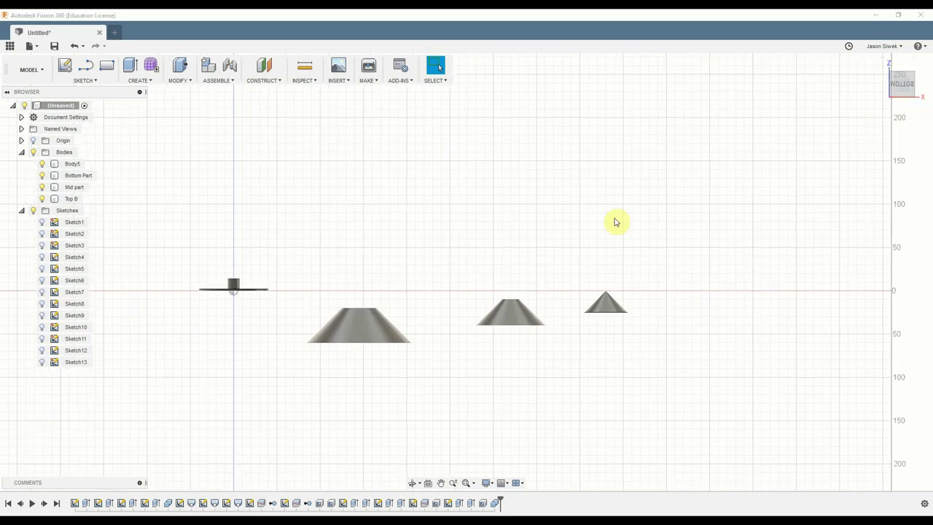
mouse_move(925, 100)
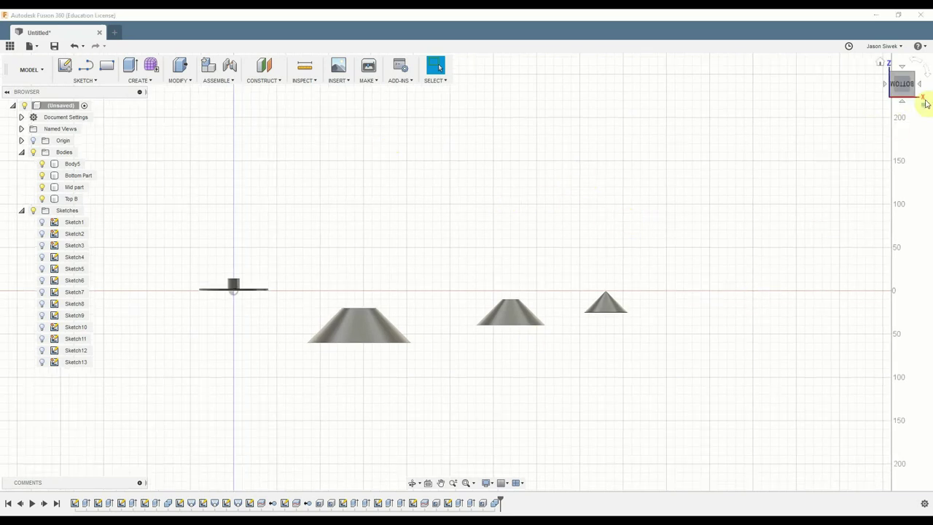
left_click(901, 68)
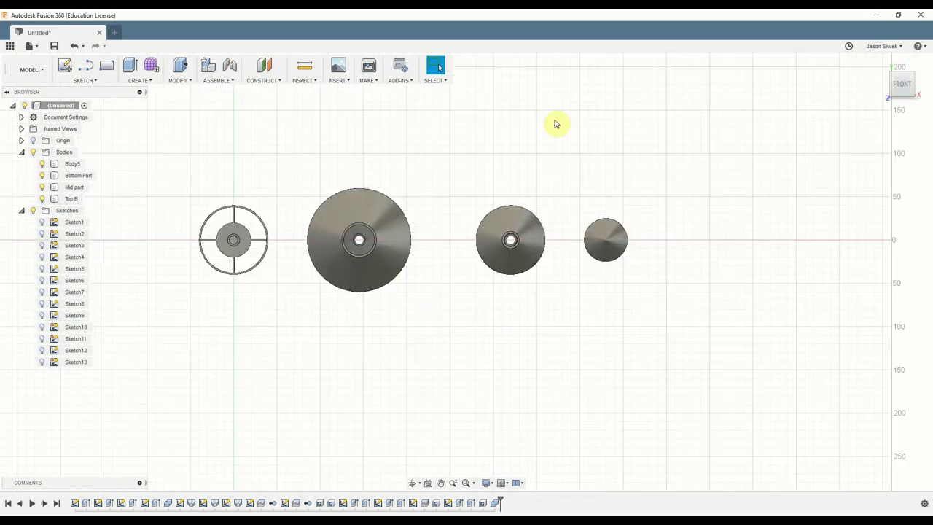
middle_click_drag(220, 297, 518, 375)
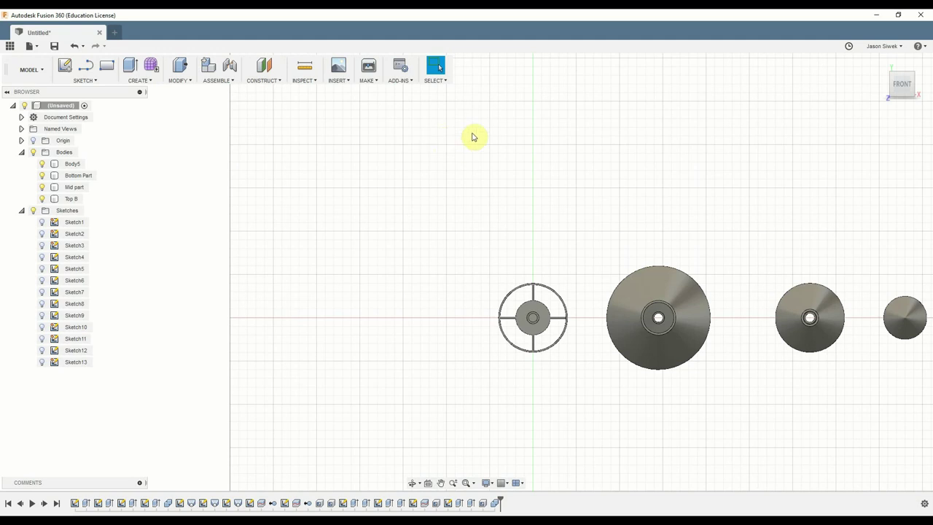
- Sketch a 9.6 mm diameter circle on a new sketch plane
scroll(380, 285, "down", 1)
middle_click_drag(380, 285, 330, 256)
left_click(369, 285)
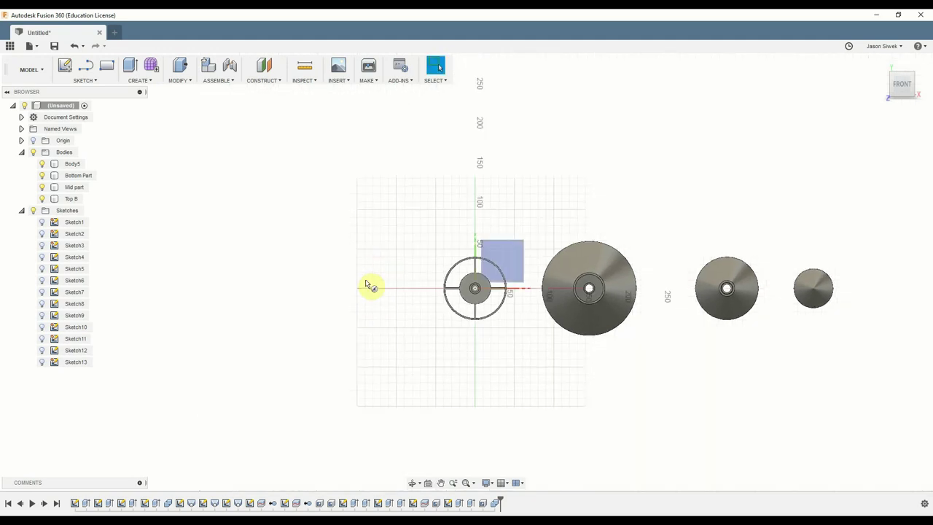
left_click(388, 290)
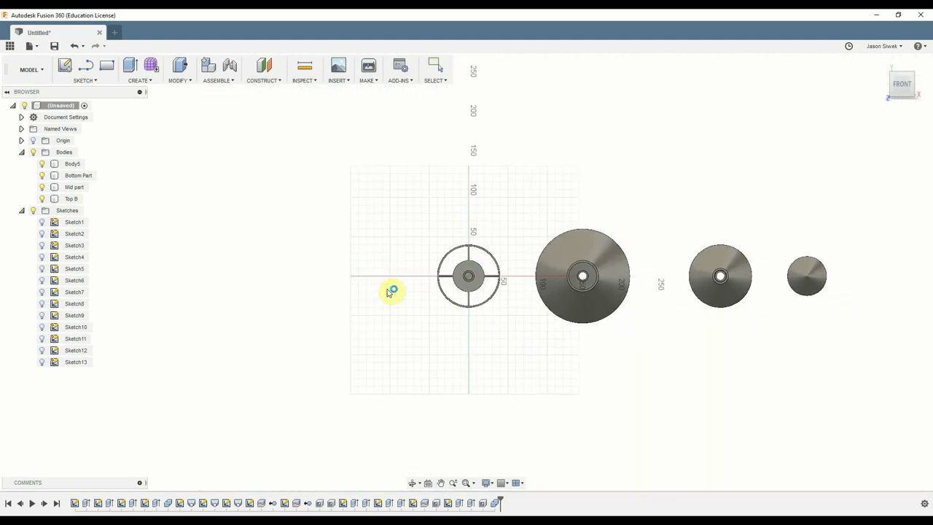
left_click(379, 271)
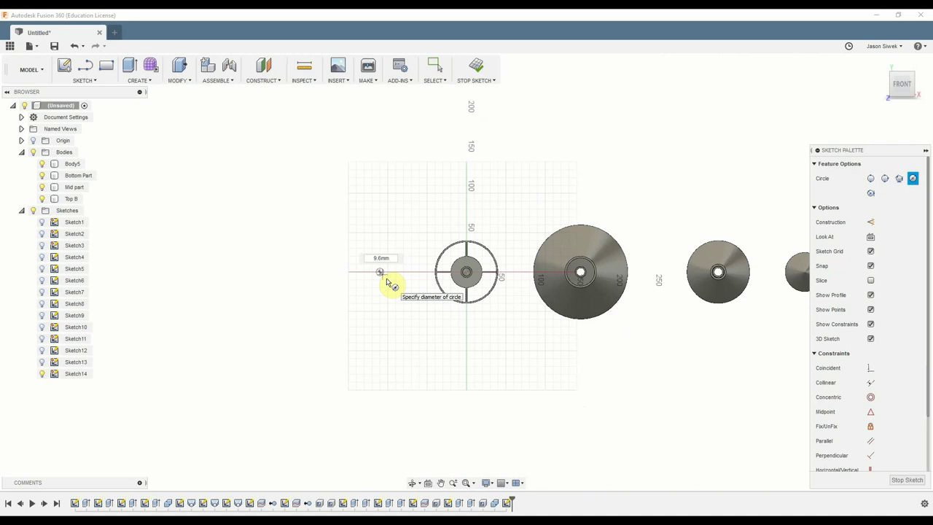
key("Return")
key("Escape")
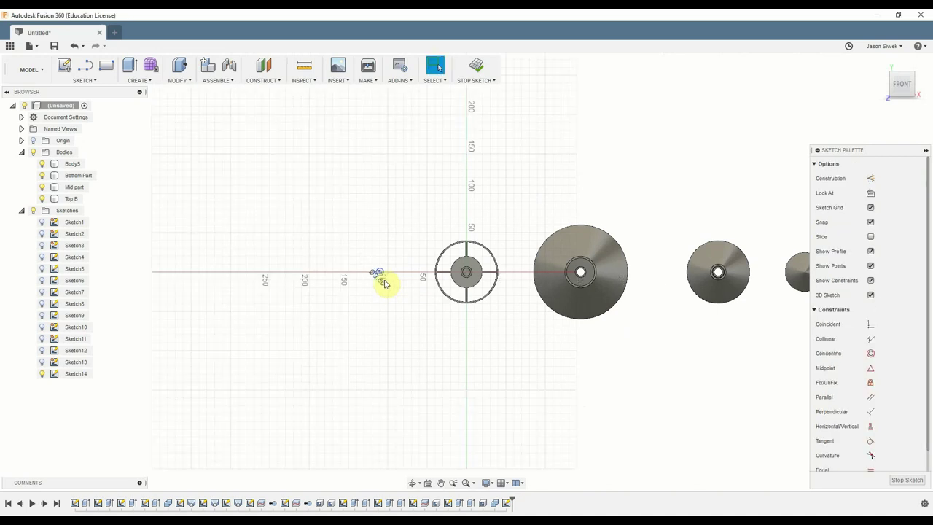
- Extrude the circle 120 mm as a new body, Body13
scroll(384, 284, "up", 3)
left_click(477, 69)
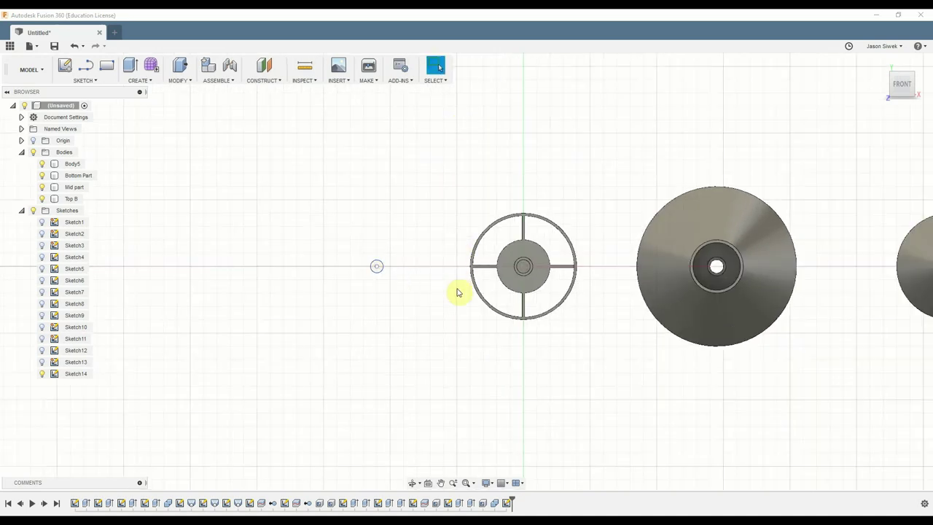
key("e")
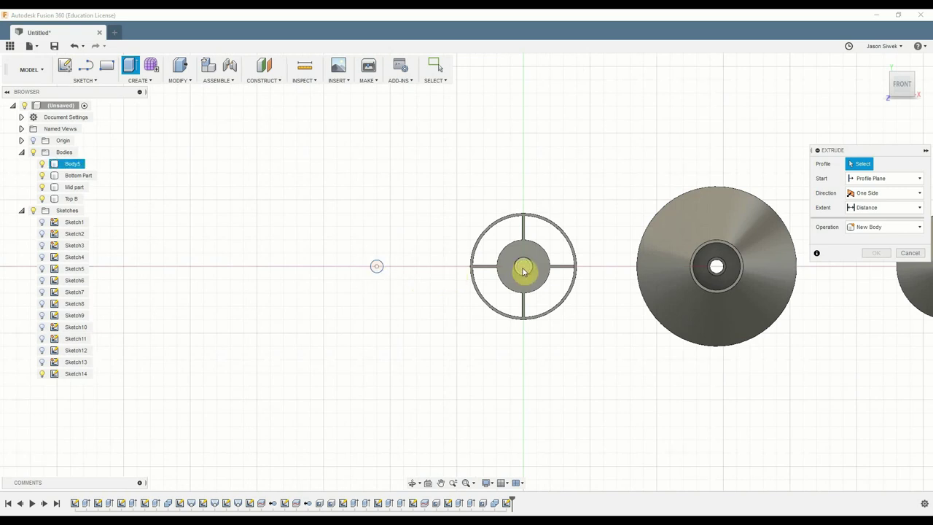
left_click(523, 270)
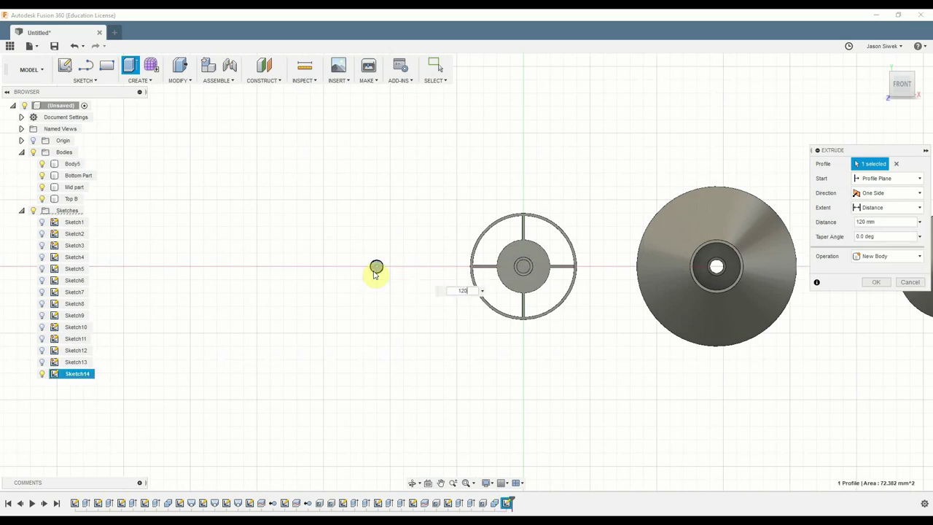
key("Return")
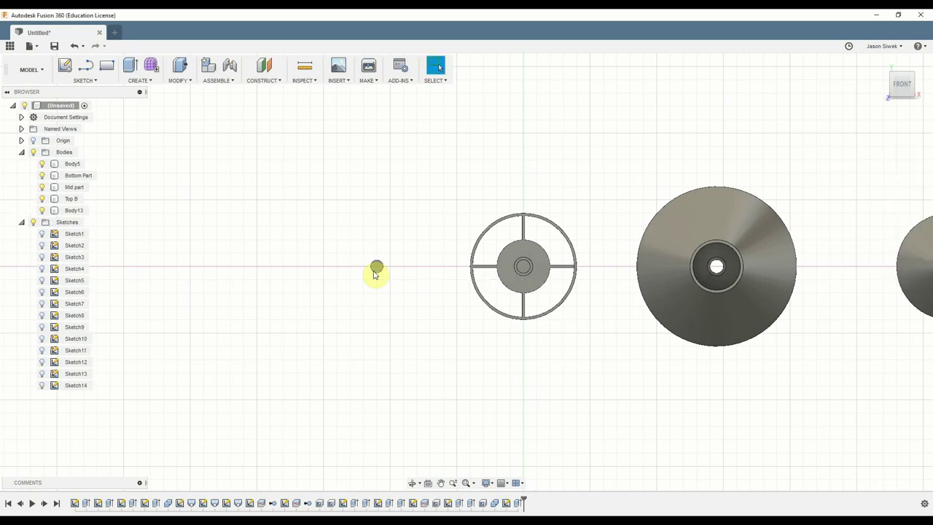
middle_click_drag(435, 345, 429, 279, "shift")
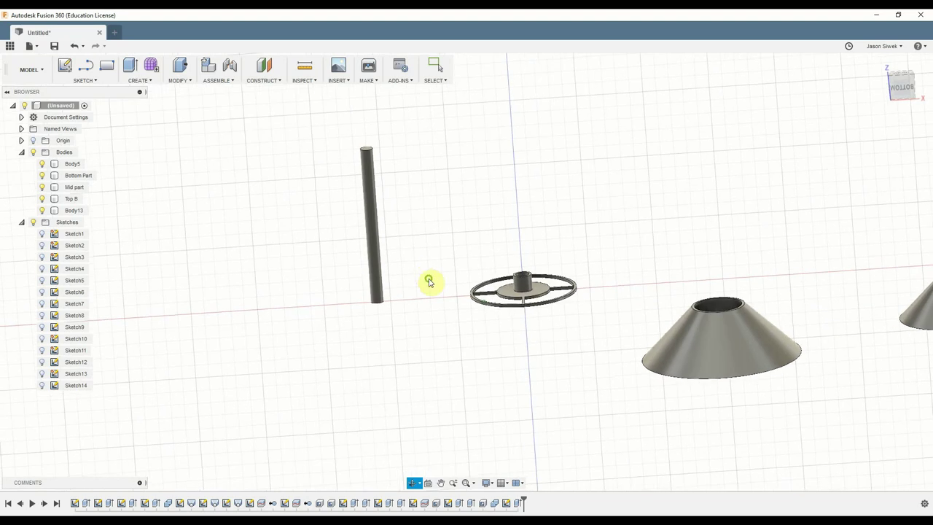
- Rename Body13 to 'Trunk' in the browser
left_click(378, 256)
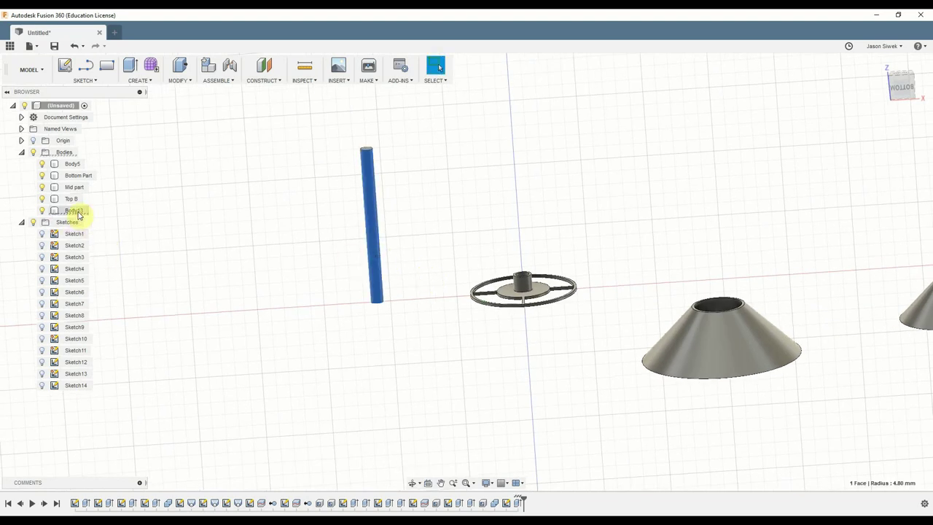
right_click(77, 211)
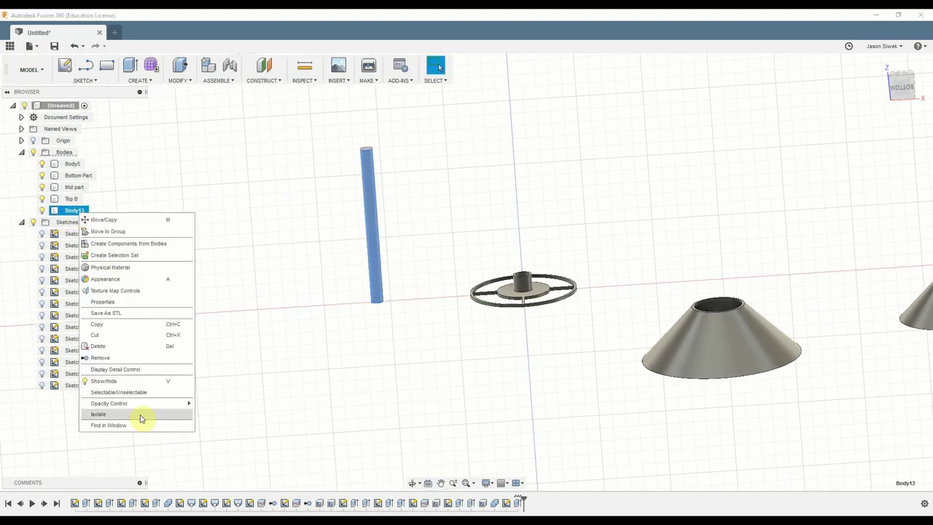
double_click(75, 209)
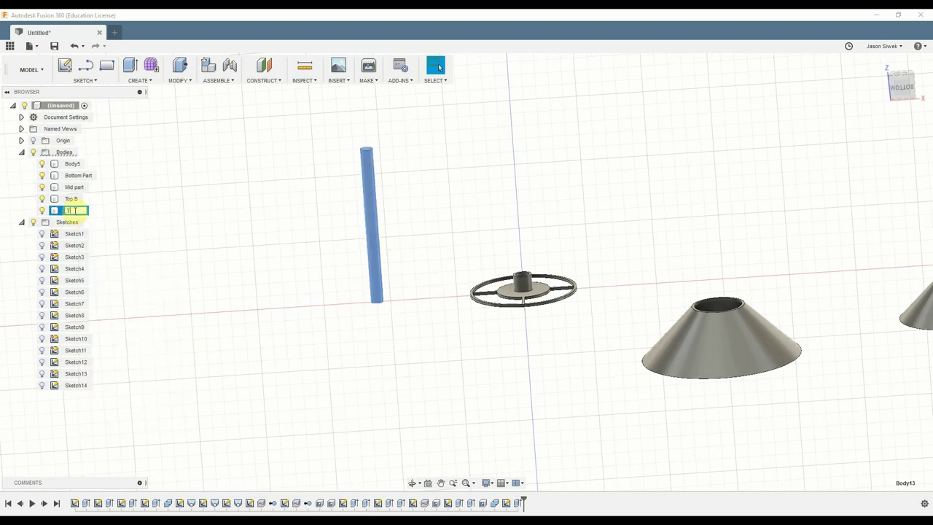
type("Trunk")
key("Return")
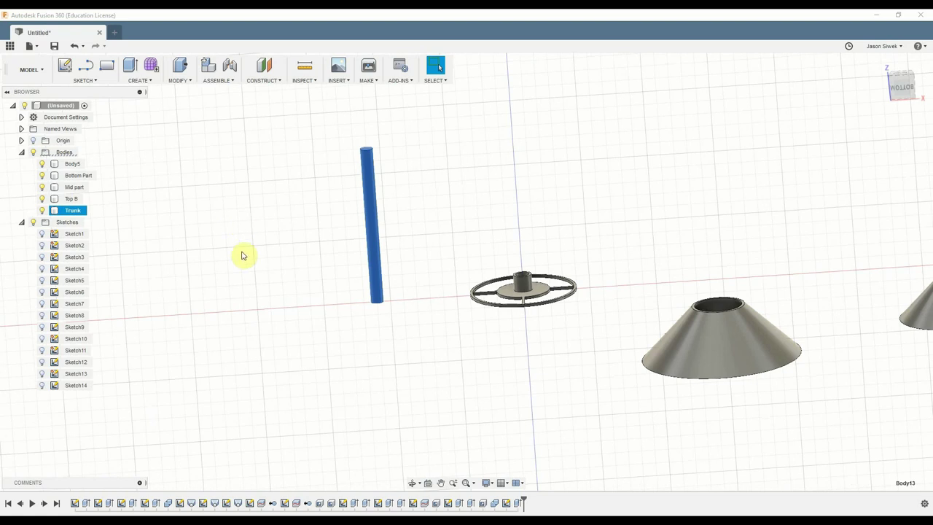
- Deselect the Trunk and switch to the BOTTOM view
scroll(243, 255, "down", 2)
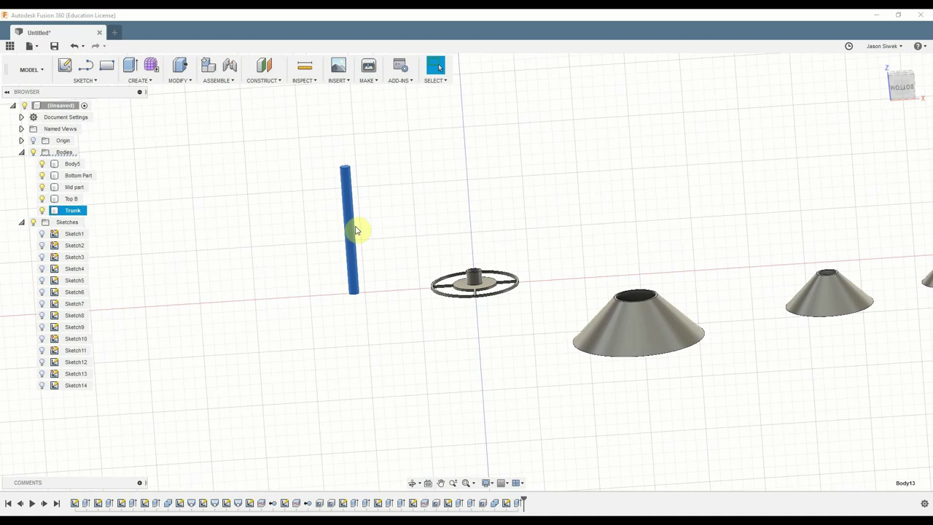
right_click(74, 211)
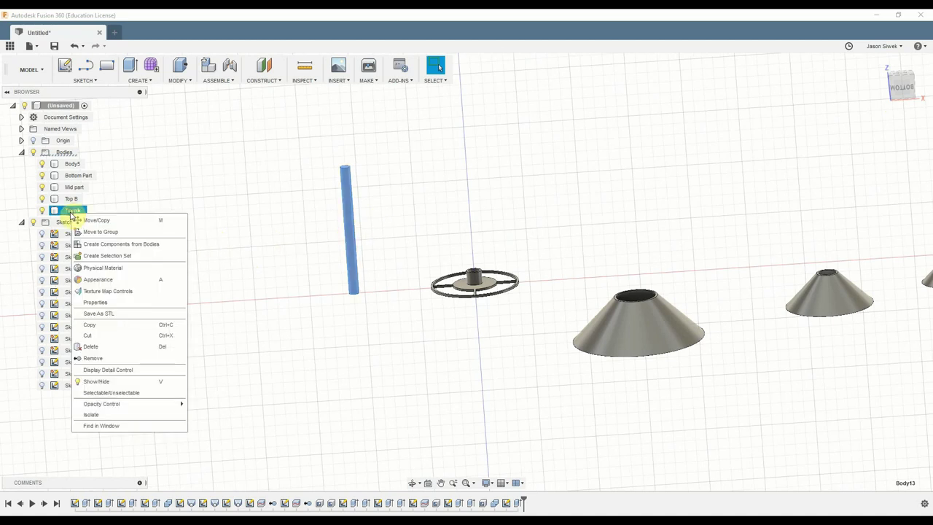
left_click(306, 387)
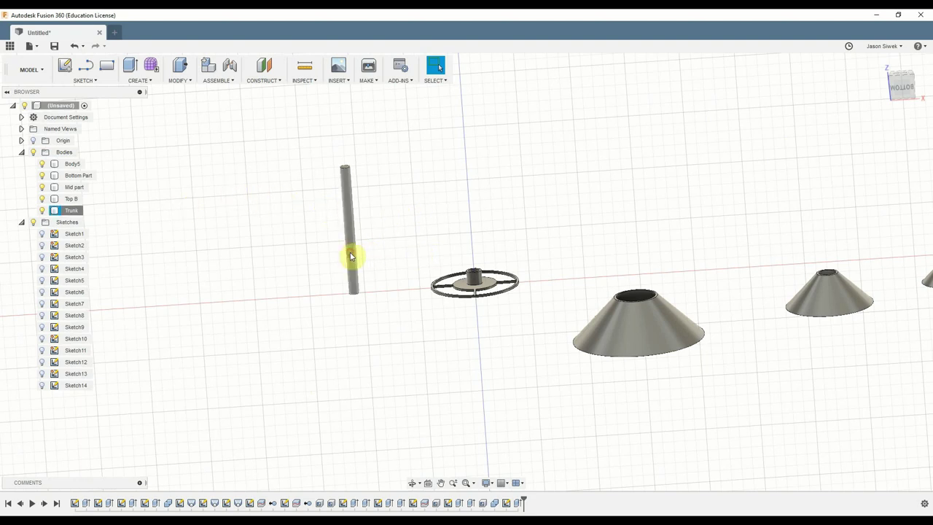
scroll(685, 211, "down", 2)
scroll(618, 221, "up", 2)
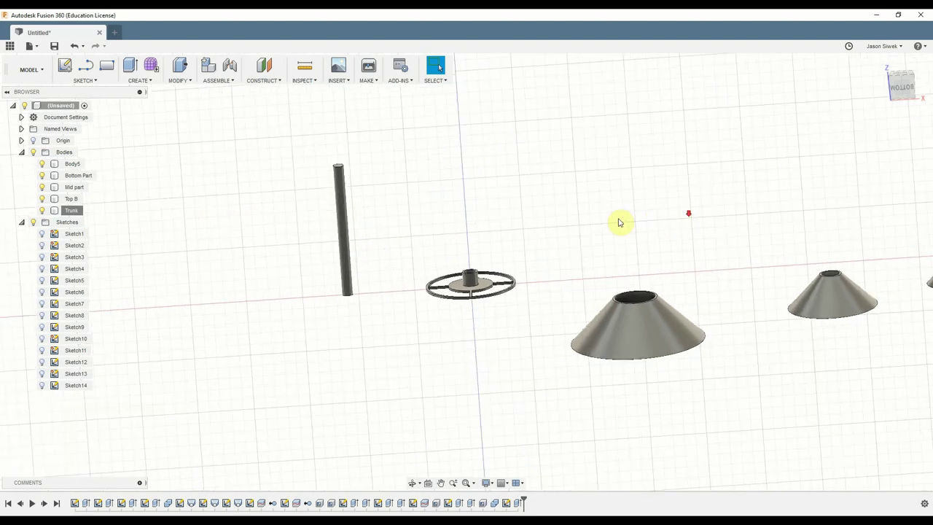
left_click_drag(905, 87, 903, 108)
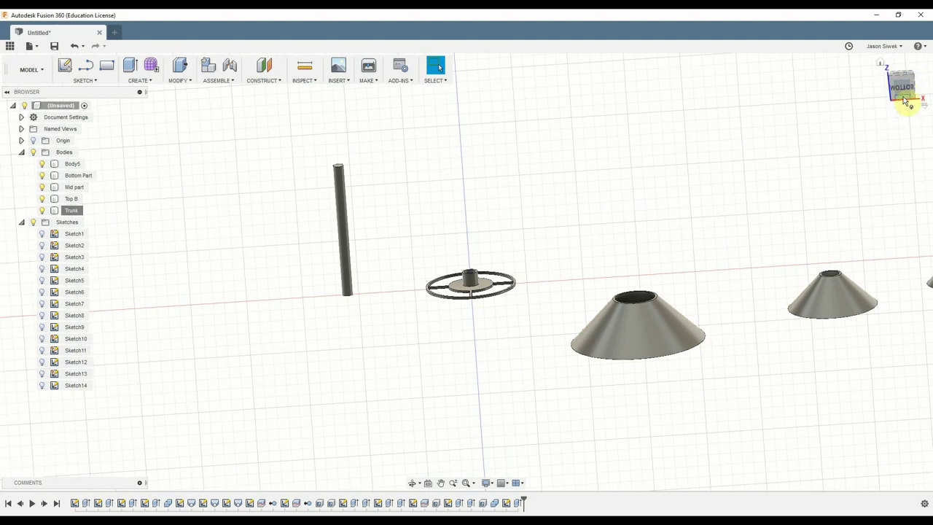
left_click(902, 96)
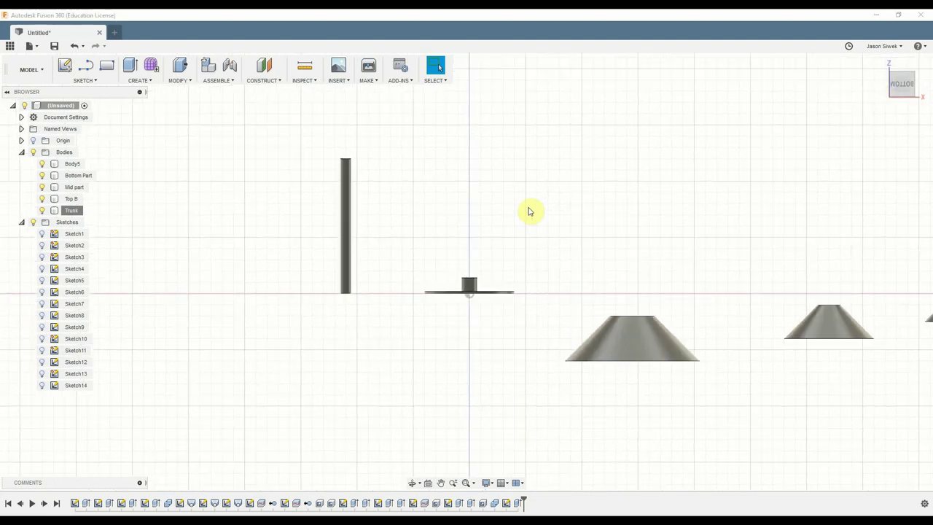
- Cancel a stray Move and orbit to an angled view of the parts
key("m")
left_click(910, 234)
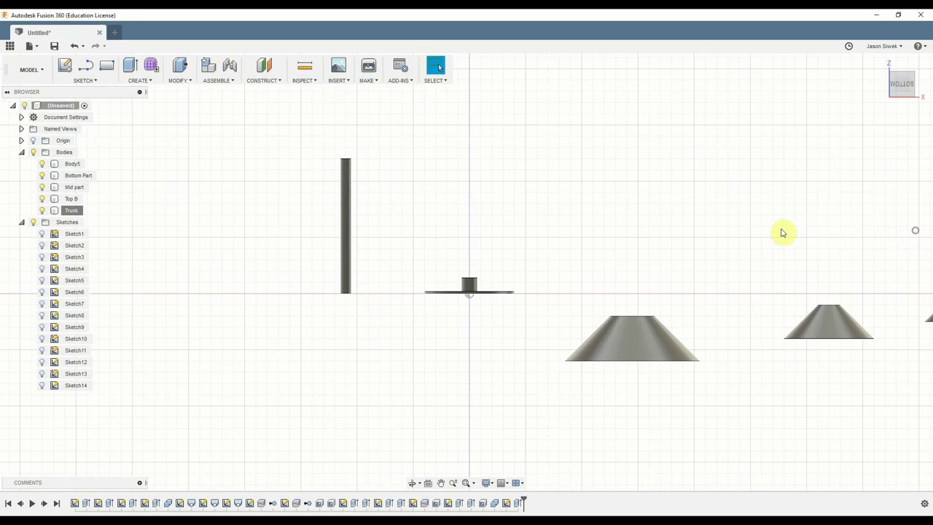
middle_click_drag(778, 226, 775, 277, "shift")
middle_click_drag(236, 102, 229, 129, "shift")
- Align the stand's centre circular edge to the trunk's bottom edge
left_click(181, 79)
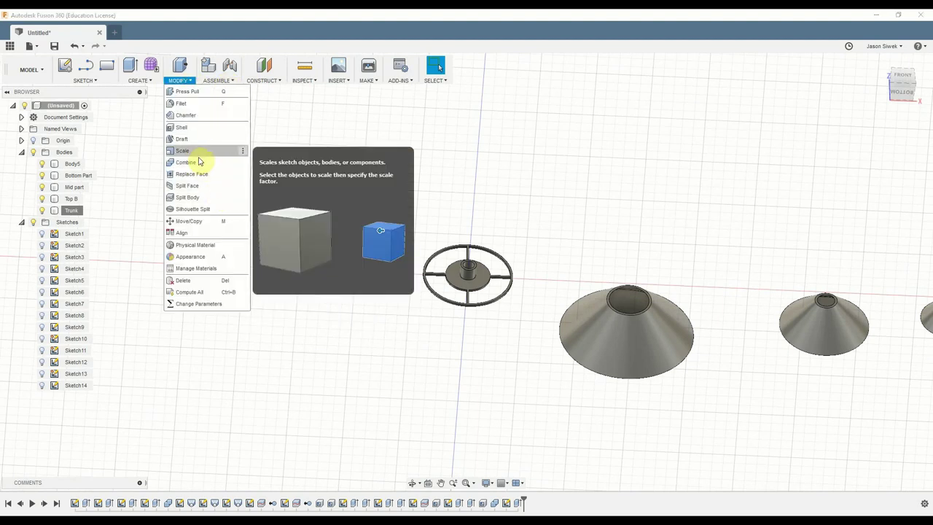
left_click(204, 233)
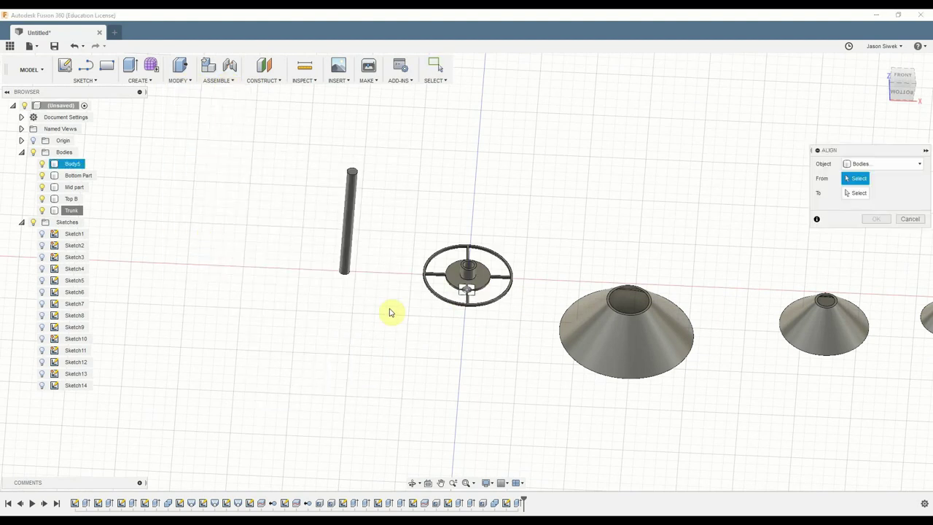
middle_click_drag(377, 314, 376, 336, "shift")
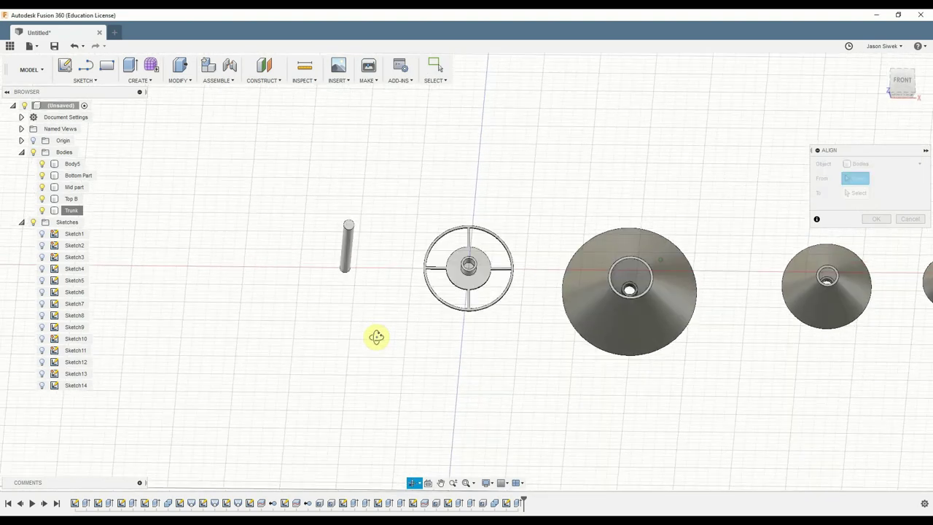
left_click(469, 268)
middle_click_drag(437, 285, 404, 254, "shift")
left_click(345, 282)
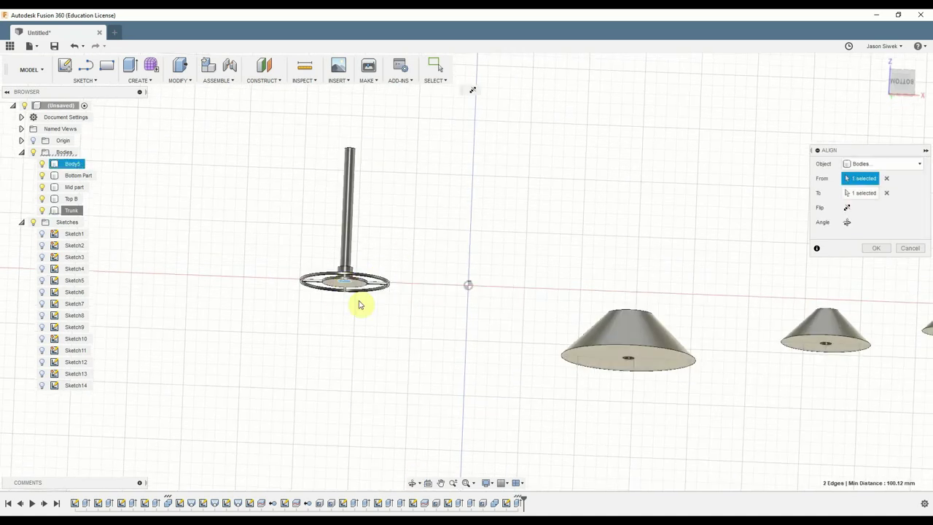
left_click(875, 248)
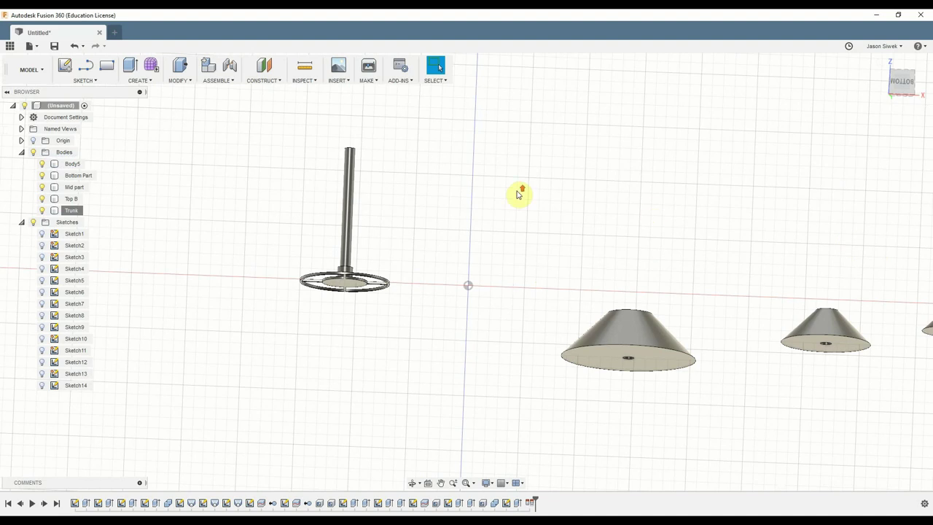
- Return to a straight-on face view of the aligned stand and trunk
scroll(518, 194, "down", 2)
middle_click_drag(442, 169, 439, 178, "shift")
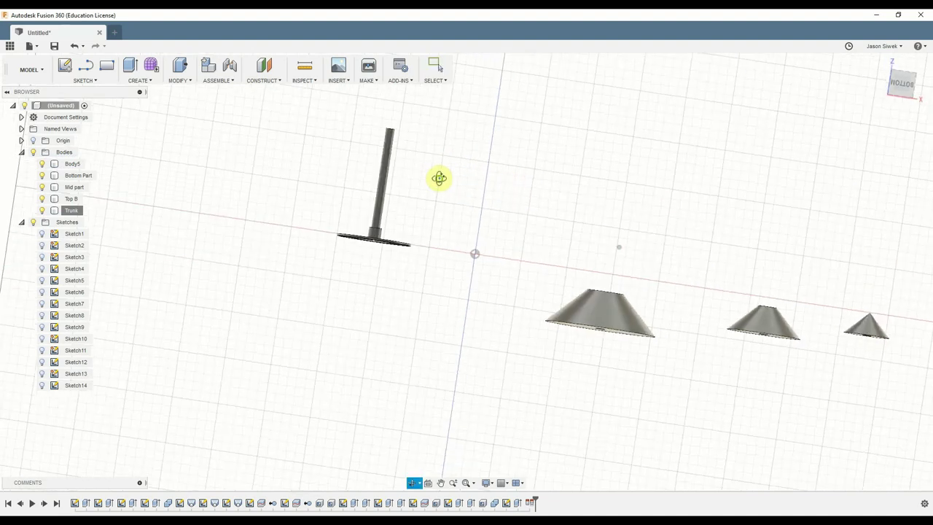
left_click(901, 82)
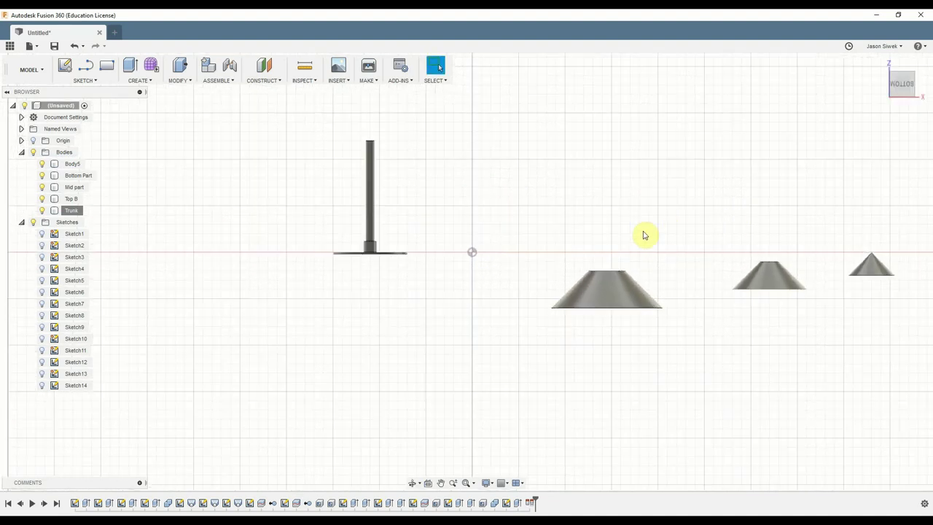
scroll(593, 221, "up", 2)
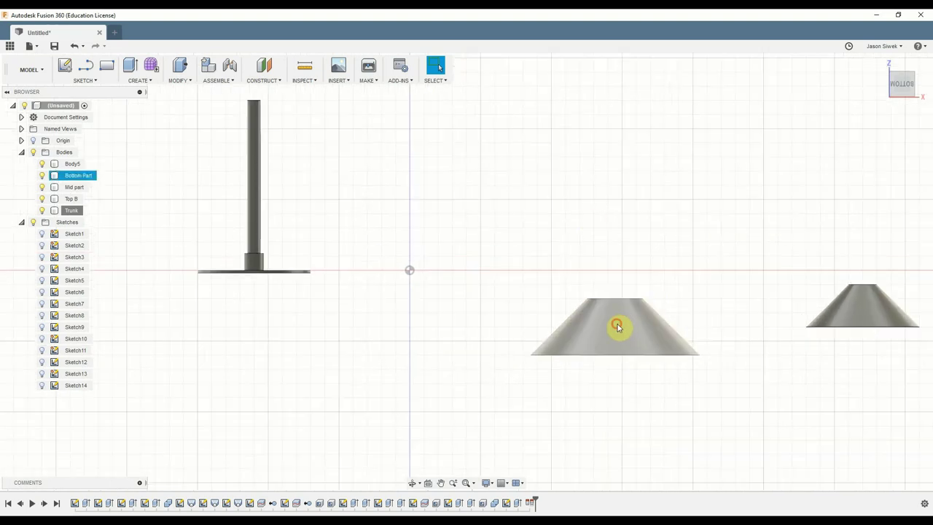
- Move a face of the Bottom Part cone up 70 mm
left_click(617, 327)
key("m")
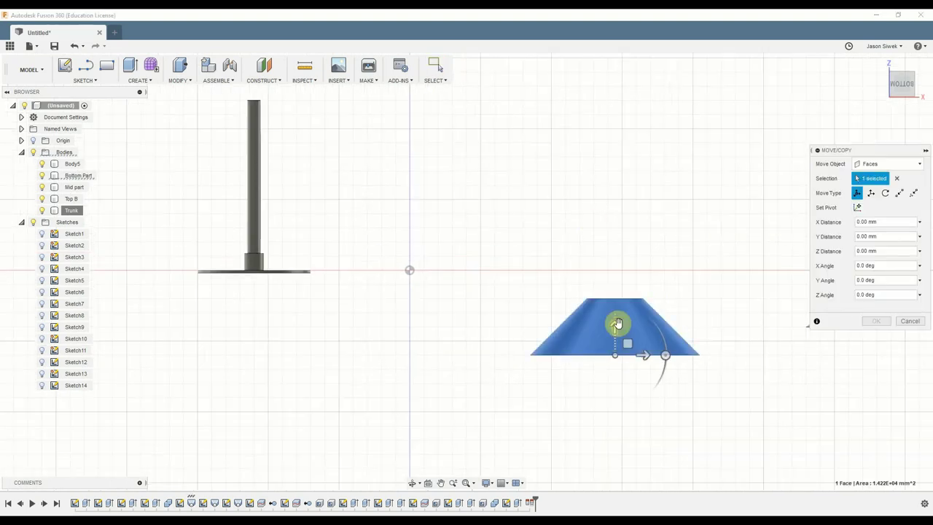
left_click_drag(617, 323, 607, 238)
key("Return")
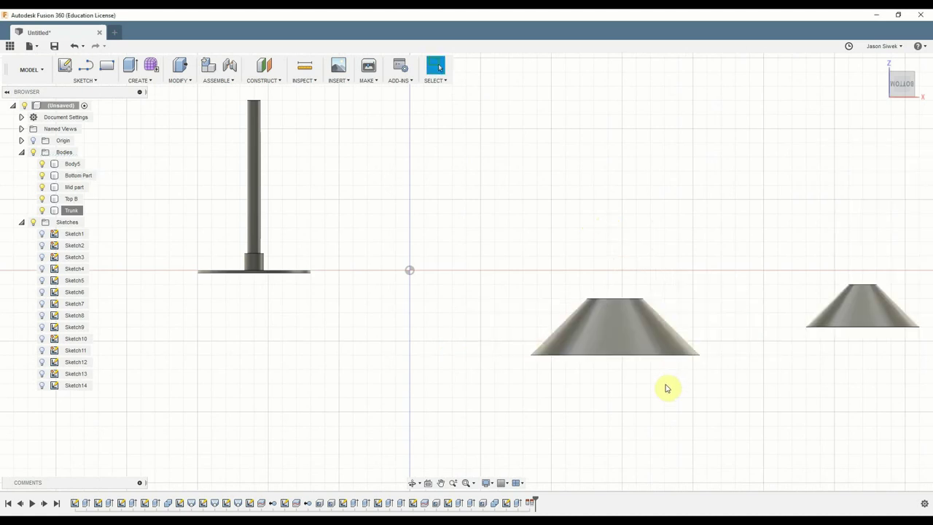
key("m")
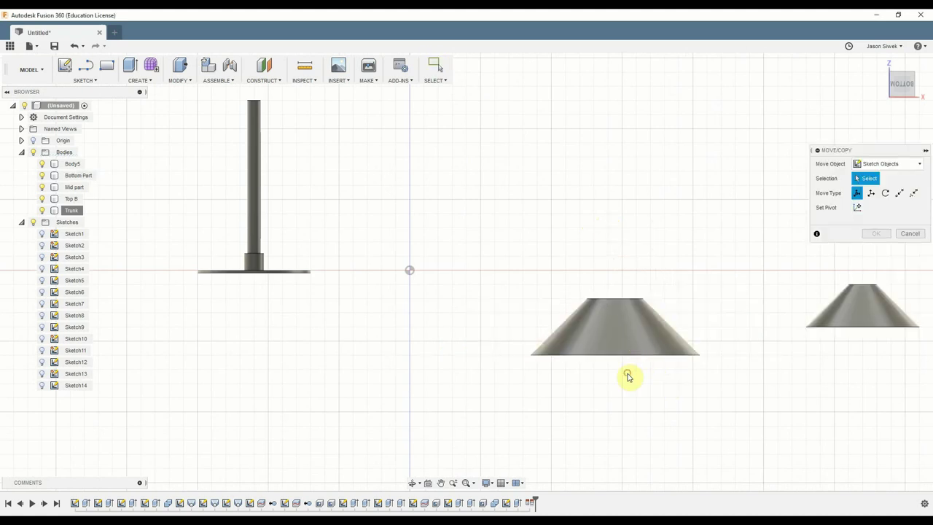
key("Escape")
- Switch Move to whole bodies and raise the Bottom Part cone 80 mm
key("m")
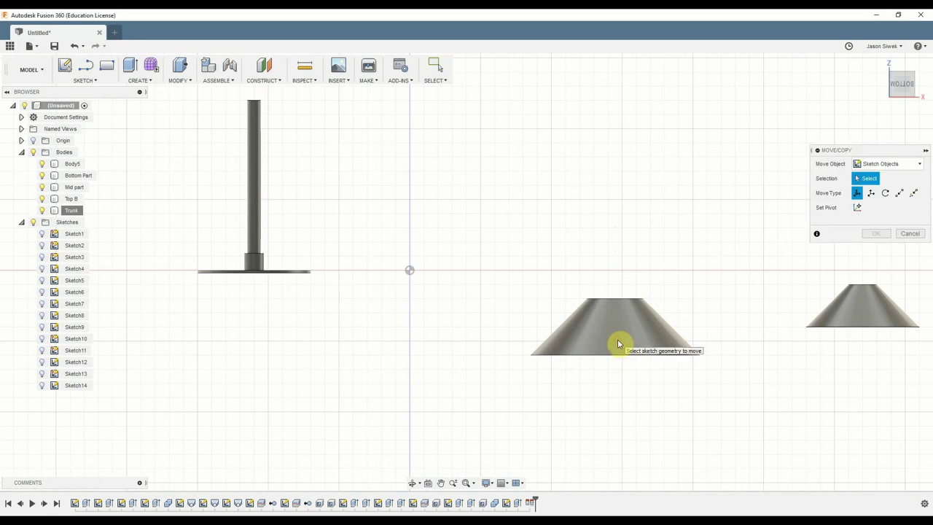
left_click(902, 164)
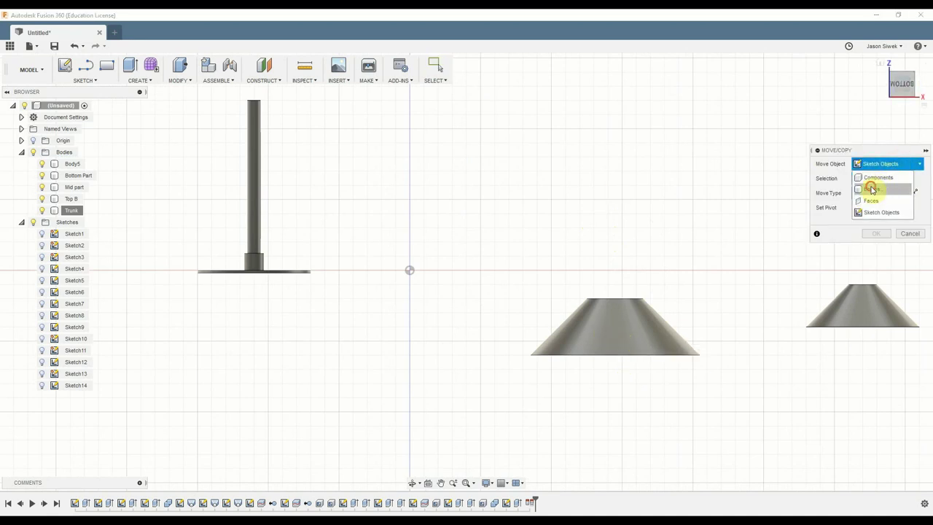
left_click(872, 189)
left_click(615, 326)
left_click_drag(613, 325, 614, 210)
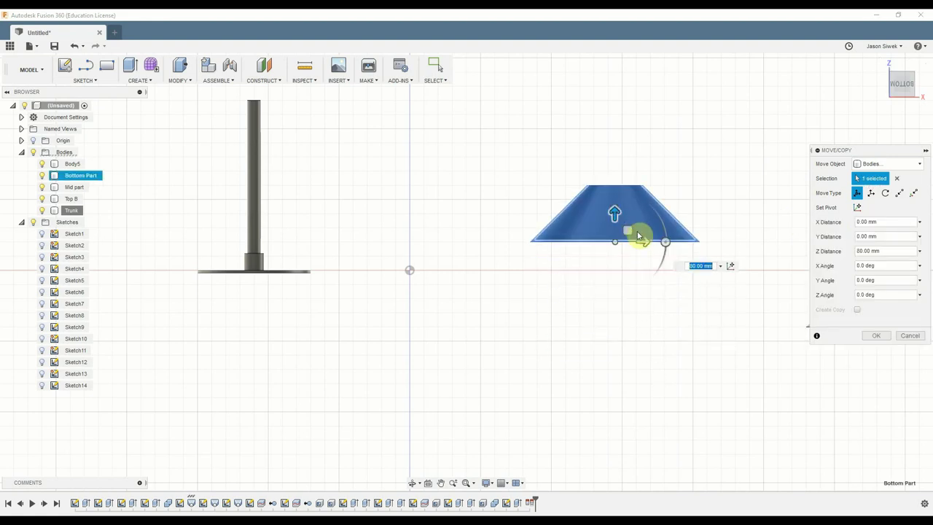
left_click_drag(641, 241, 282, 223)
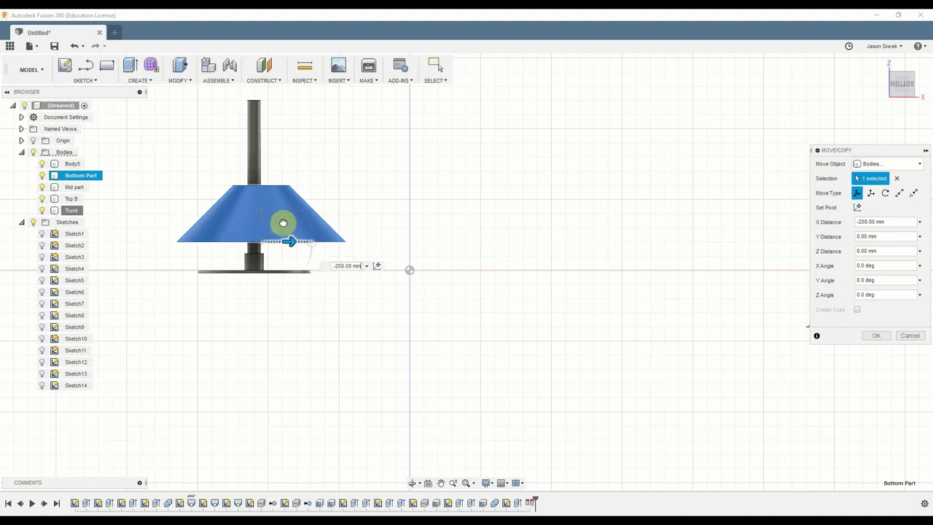
- Slide Bottom Part −255 mm along X onto the trunk and confirm
scroll(327, 265, "up", 3)
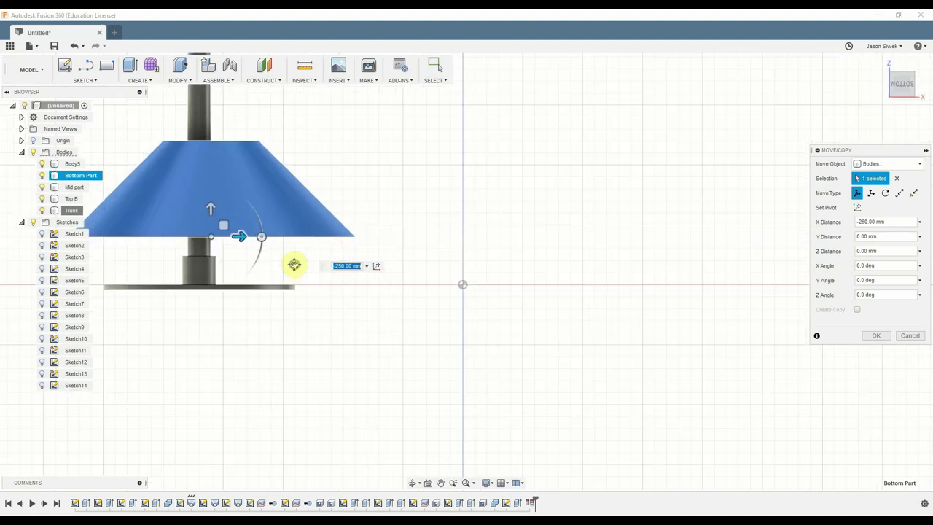
middle_click_drag(293, 264, 383, 267)
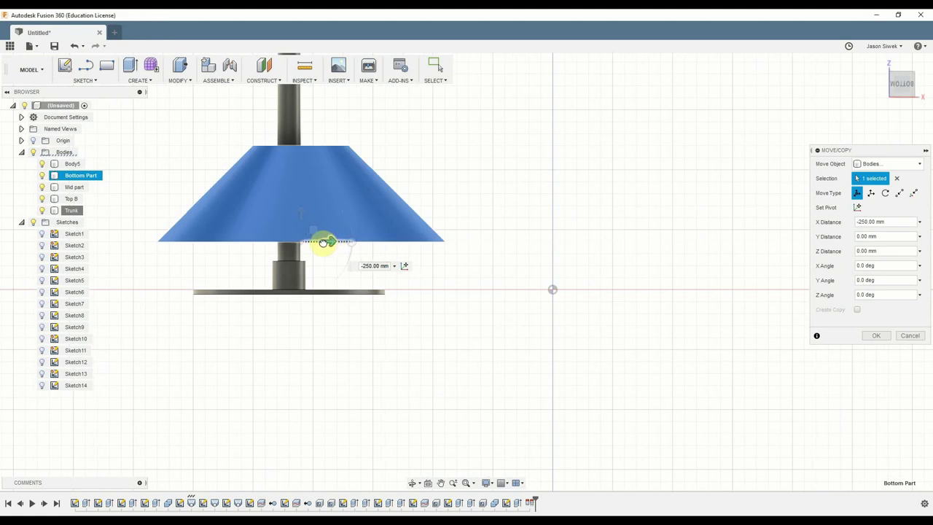
left_click_drag(323, 242, 321, 242)
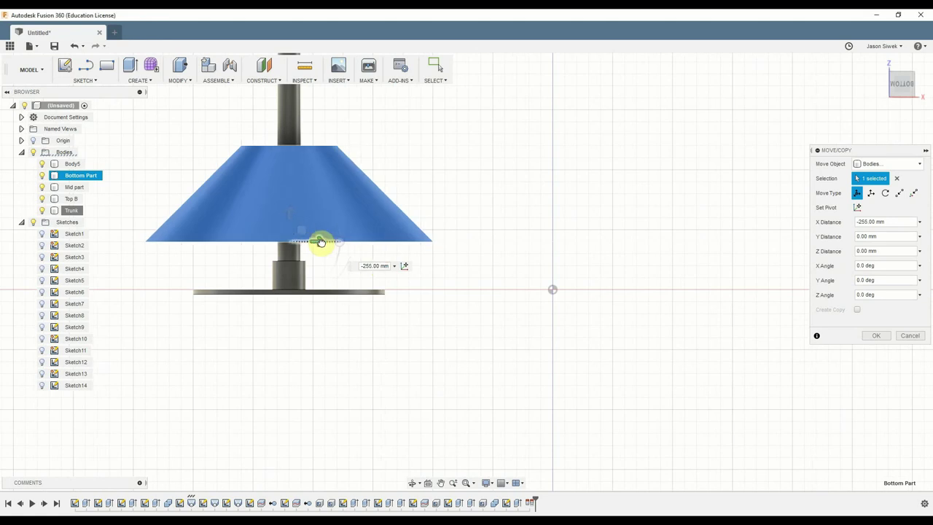
key("Return")
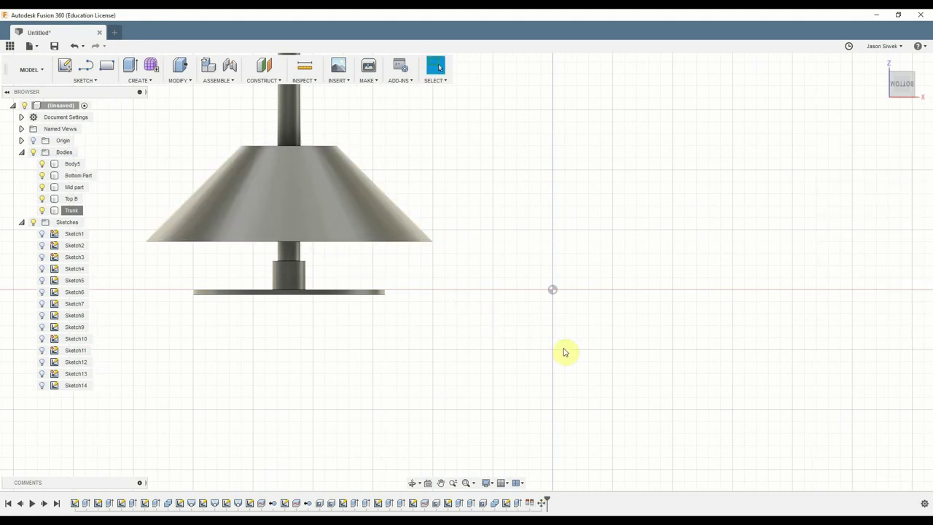
scroll(563, 349, "up", 1)
scroll(566, 349, "down", 3)
middle_click_drag(639, 163, 462, 277)
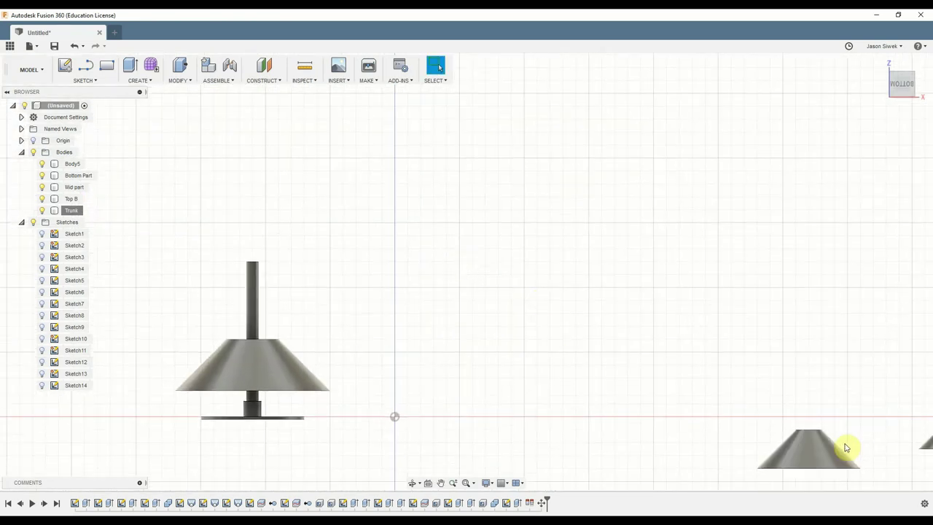
- Move the Mid part cone up 20 mm and −150 mm along X above the bottom tier
key("m")
left_click(821, 465)
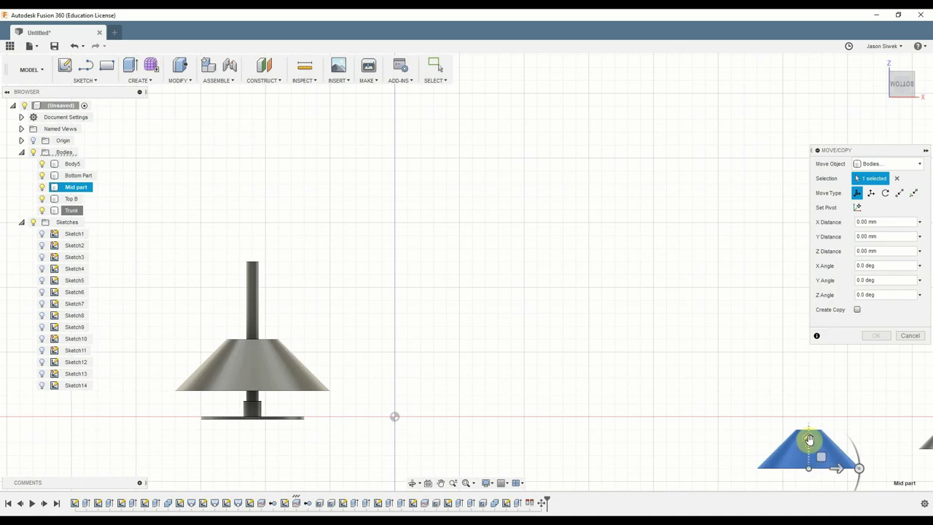
left_click_drag(808, 441, 816, 327)
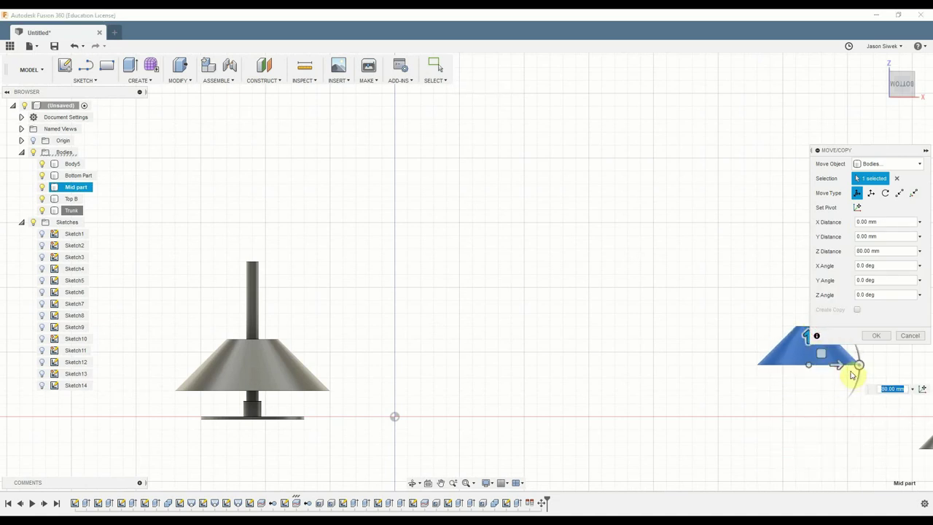
left_click_drag(840, 365, 443, 342)
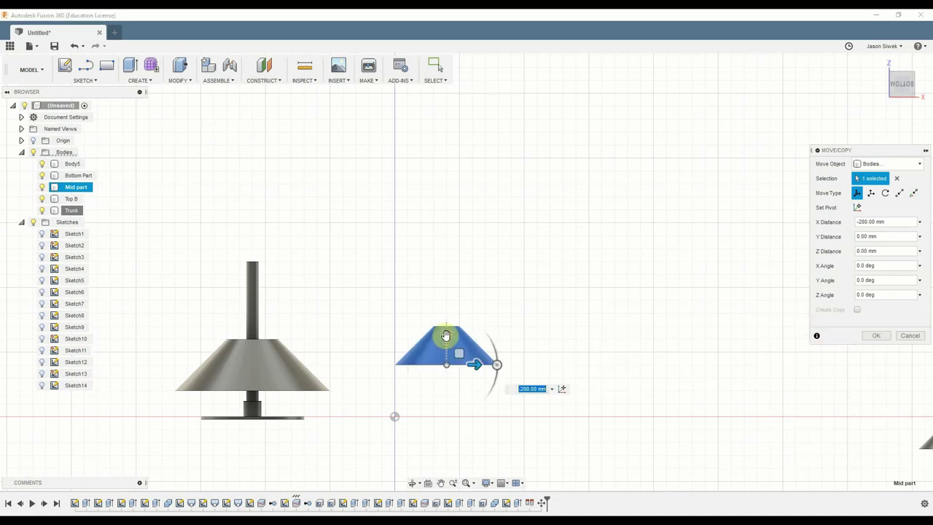
scroll(444, 375, "up", 2)
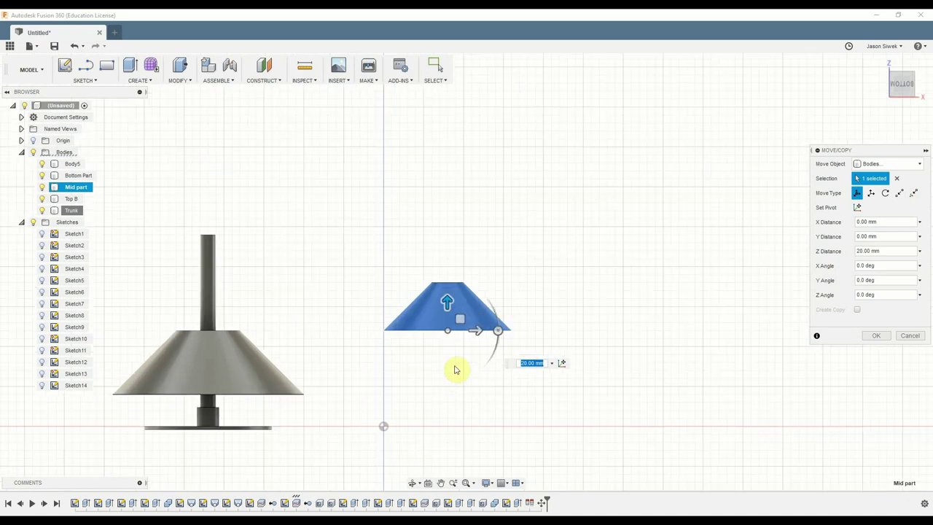
left_click_drag(477, 329, 238, 319)
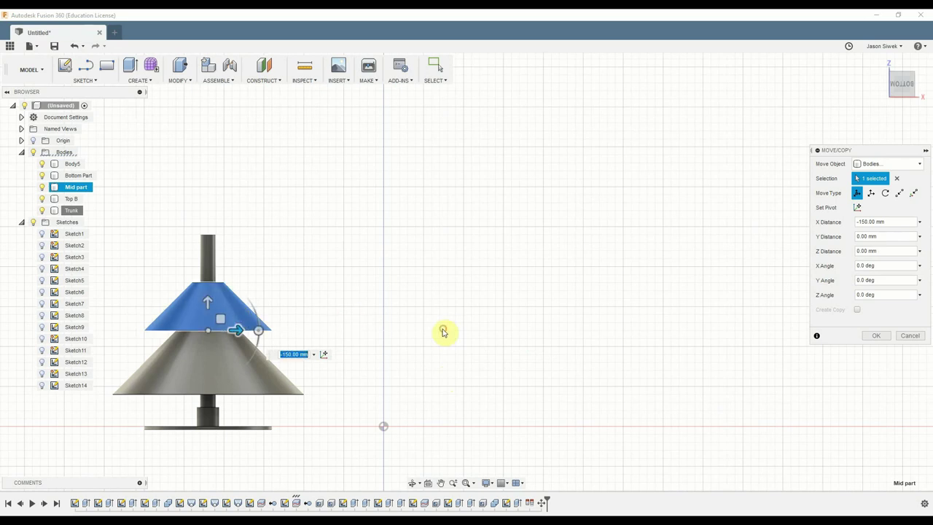
key("Return")
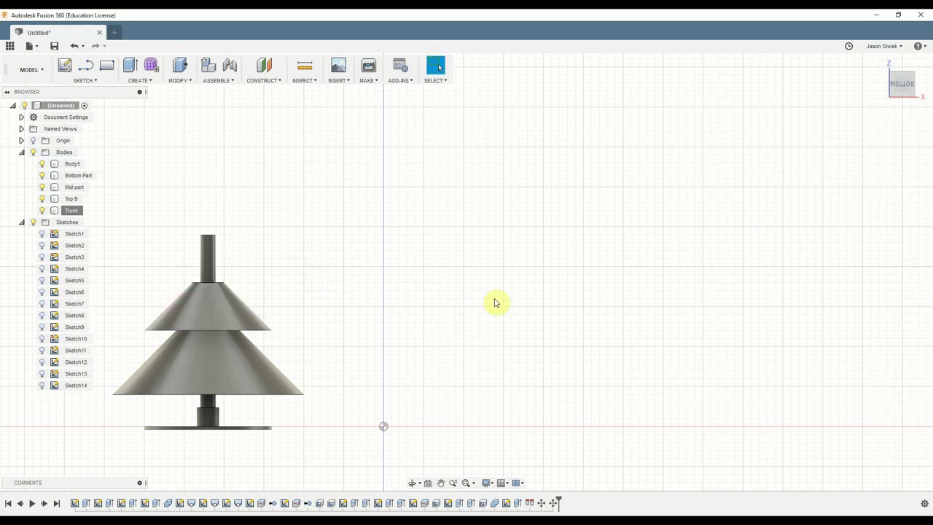
middle_click_drag(621, 304, 330, 258)
middle_click_drag(507, 301, 602, 298)
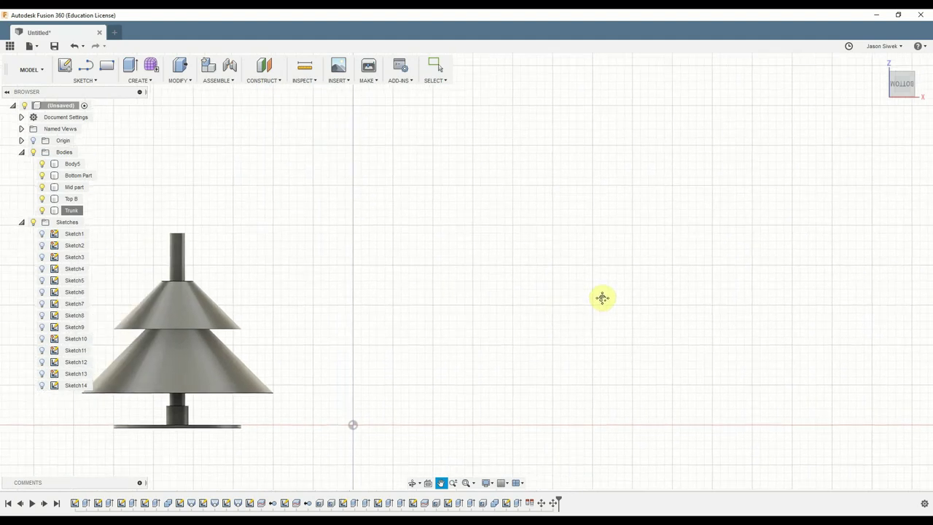
middle_click_drag(412, 282, 403, 294, "shift")
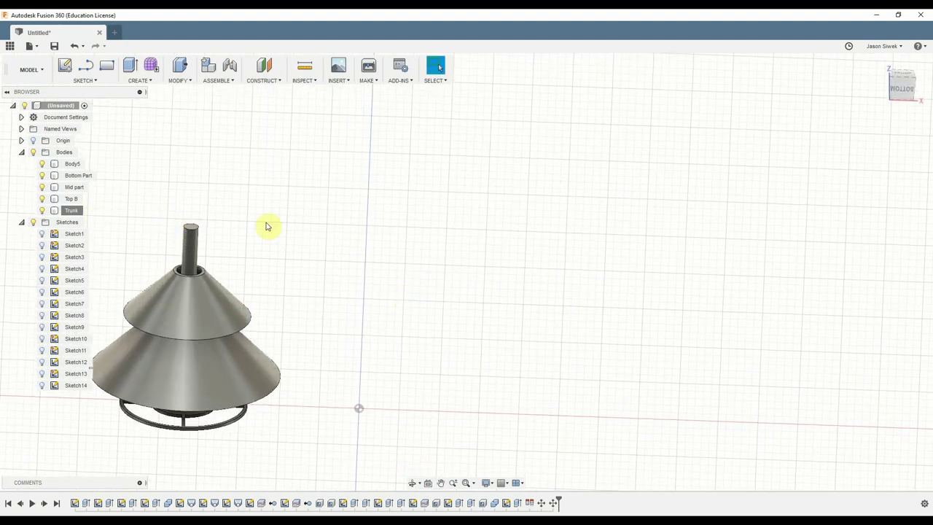
- Cut 10 mm off the top face of the trunk with an extrusion
key("e")
left_click(193, 232)
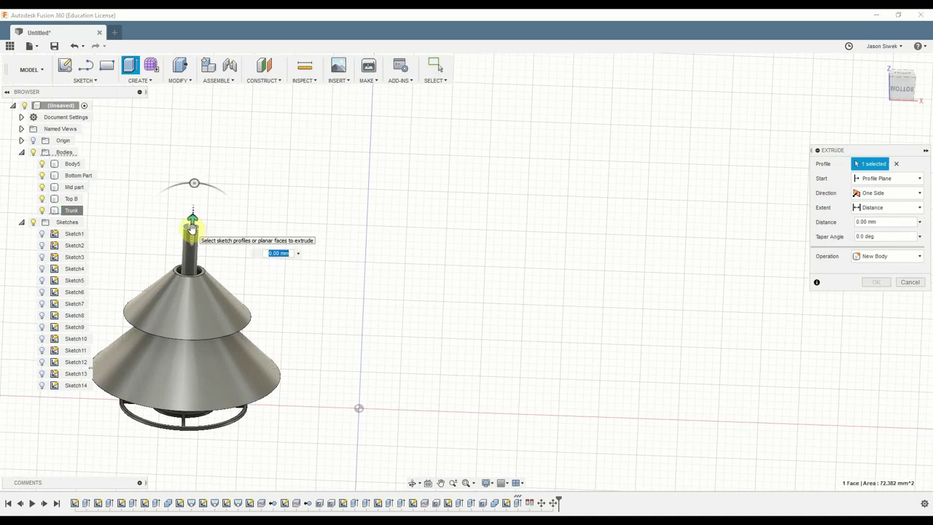
key("Return")
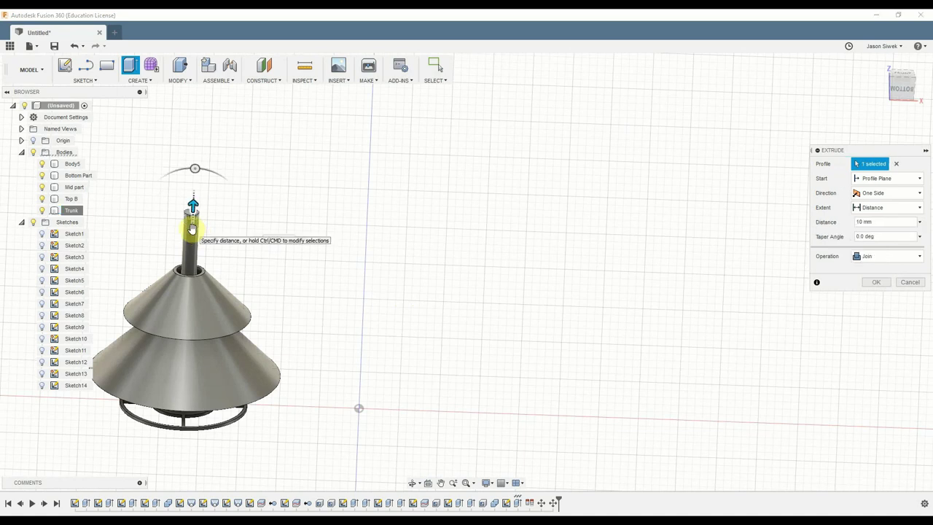
type("10mm")
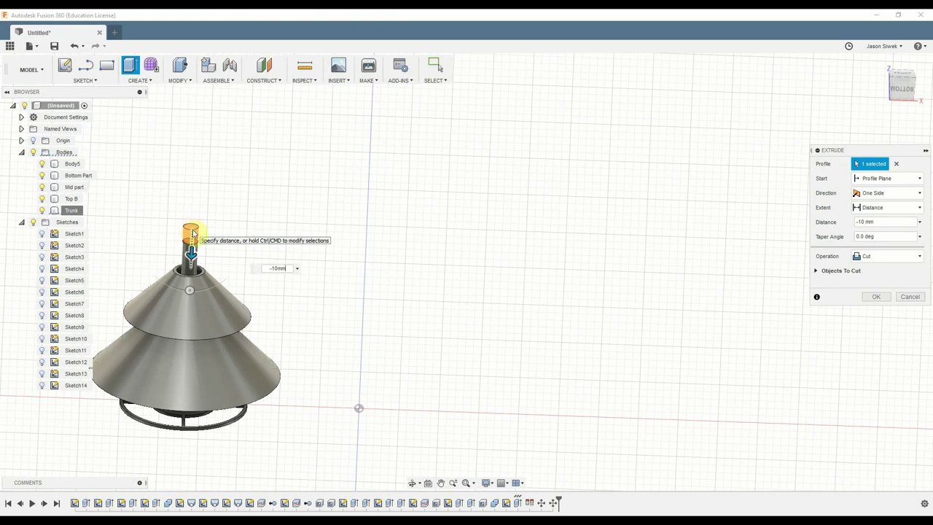
key("Return")
middle_click_drag(425, 310, 418, 306, "shift")
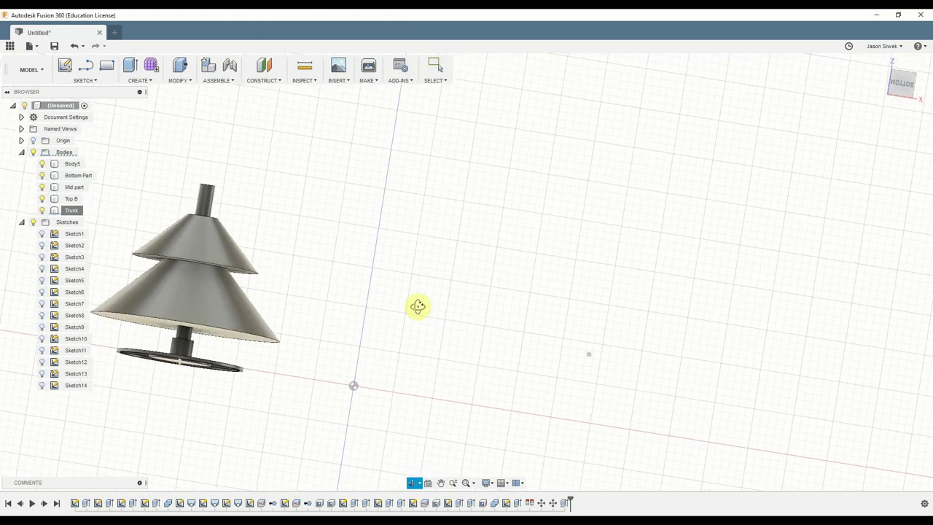
left_click(896, 91)
middle_click_drag(704, 266, 610, 264)
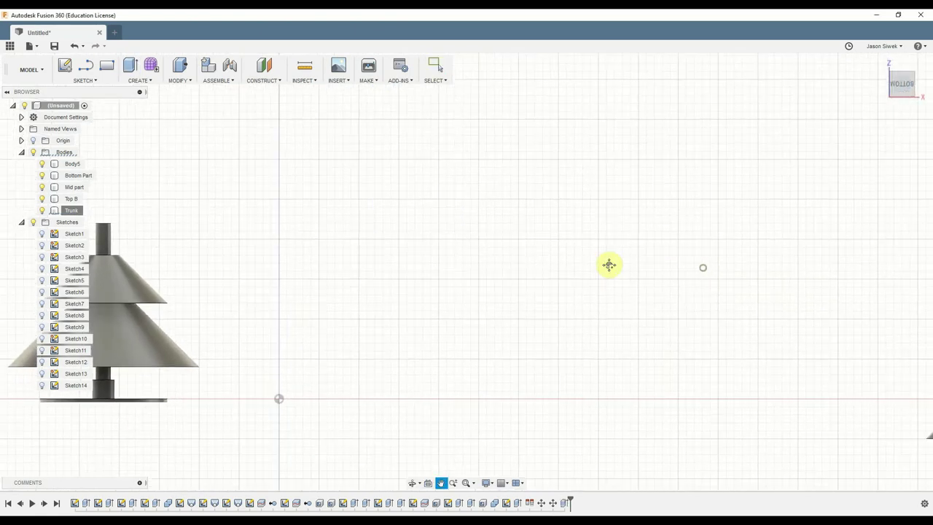
key("Escape")
scroll(671, 283, "down", 3)
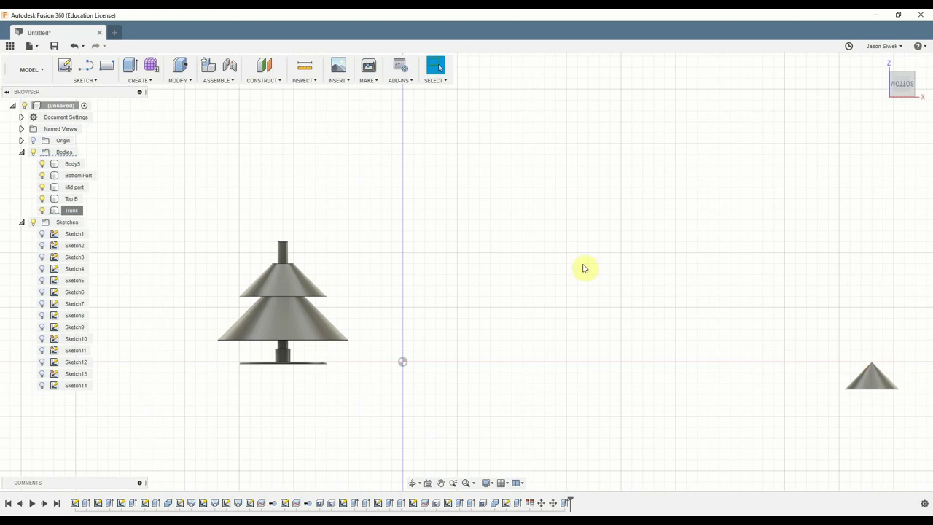
- Cut a further 5 mm from the trunk's top face
middle_click_drag(392, 237, 385, 260, "shift")
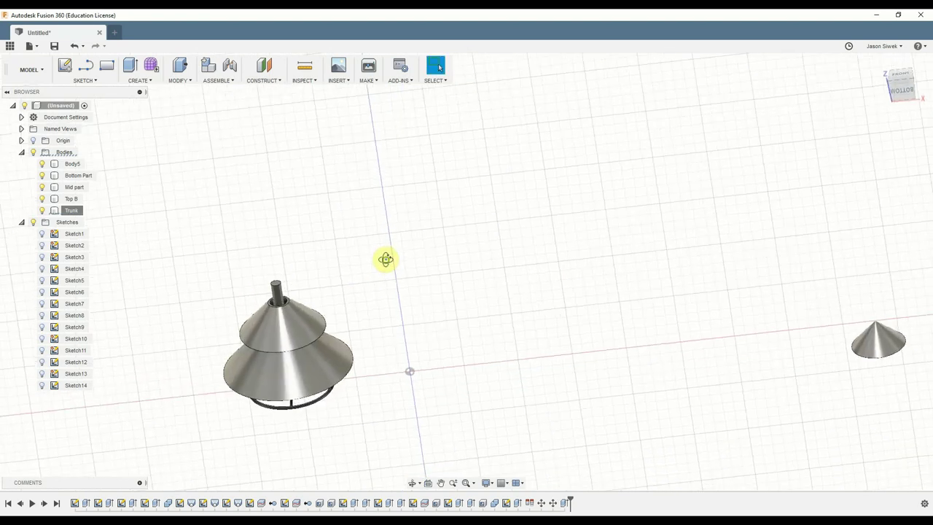
key("e")
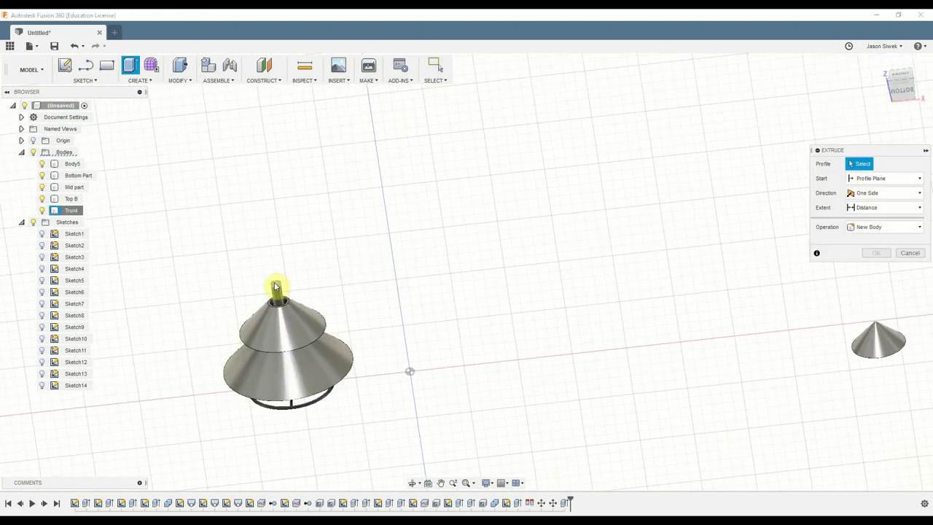
left_click(272, 282)
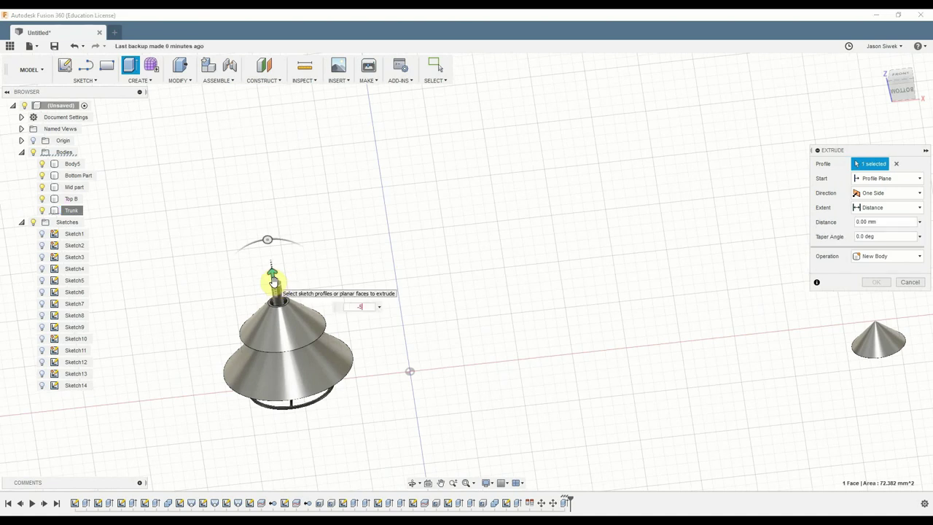
key("Return")
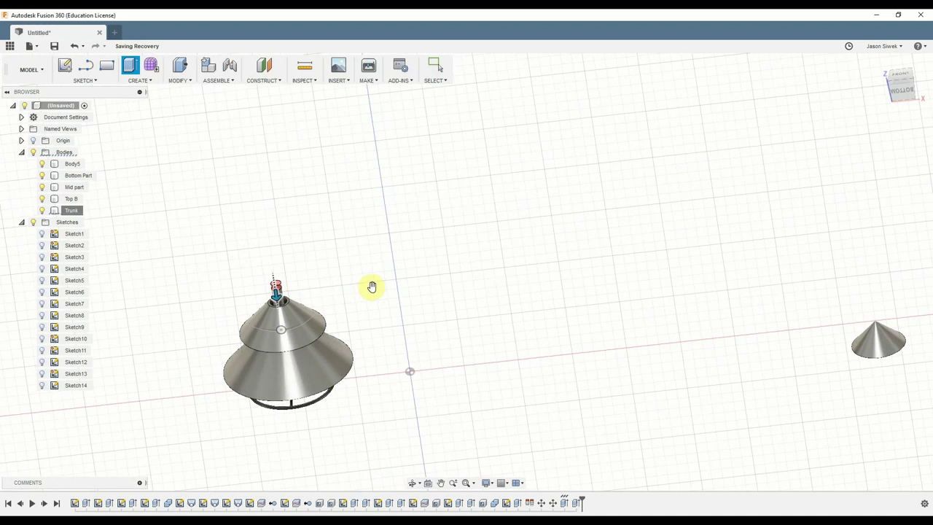
middle_click_drag(545, 390, 550, 367, "shift")
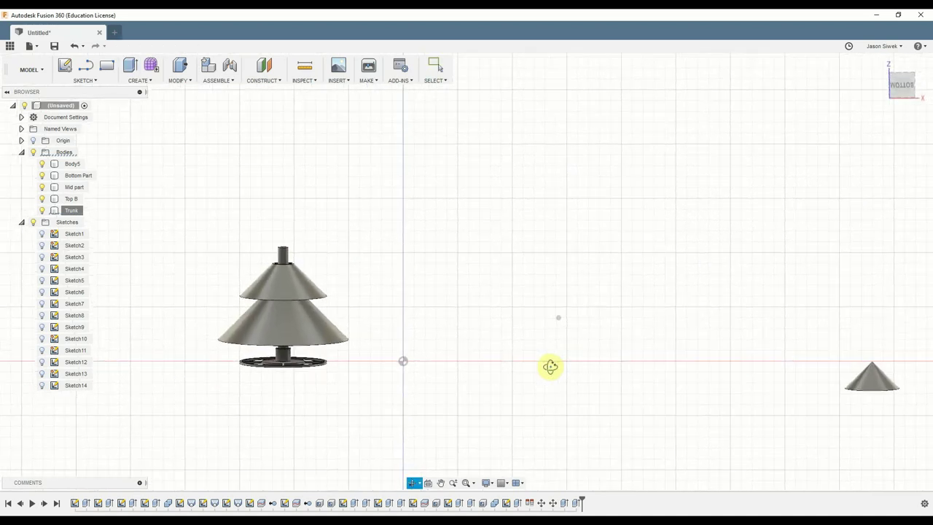
- Select Top B and raise it 110 mm while sliding it left
key("m")
left_click(873, 377)
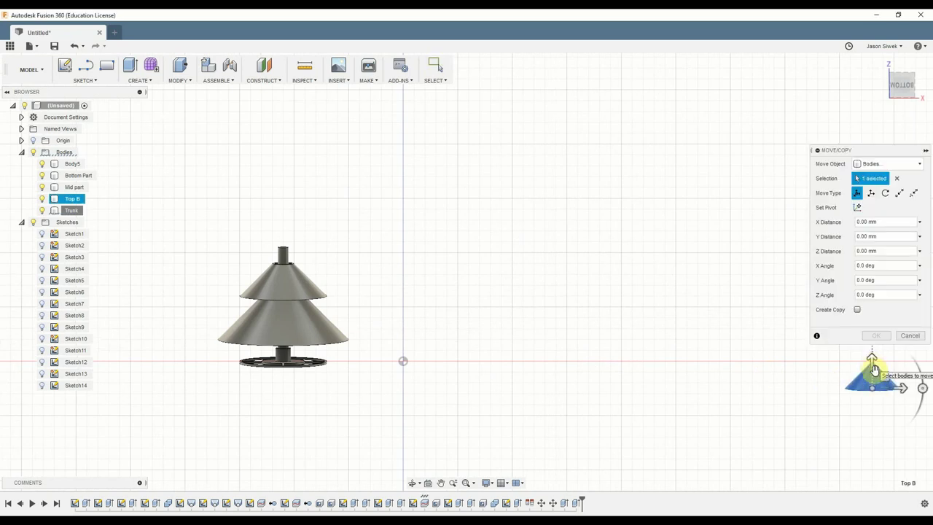
left_click_drag(901, 386, 462, 400)
left_click_drag(434, 359, 419, 247)
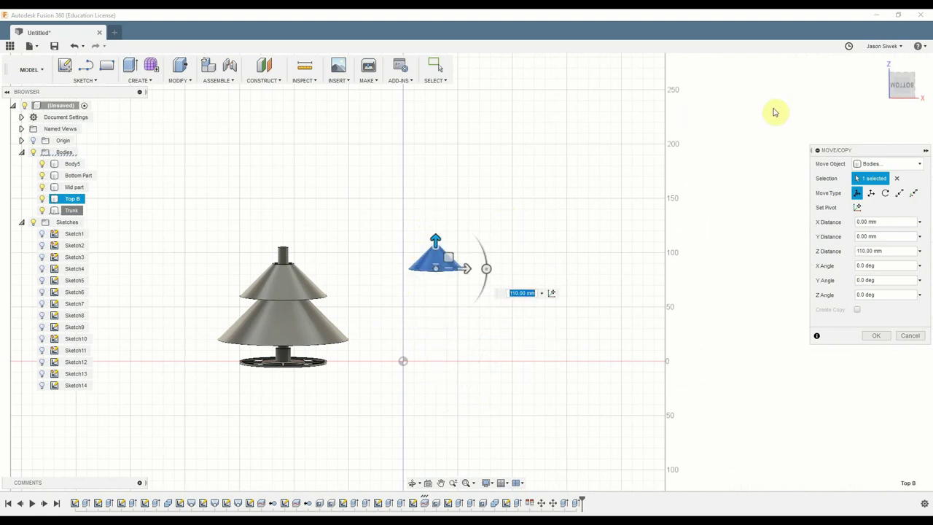
left_click(900, 85)
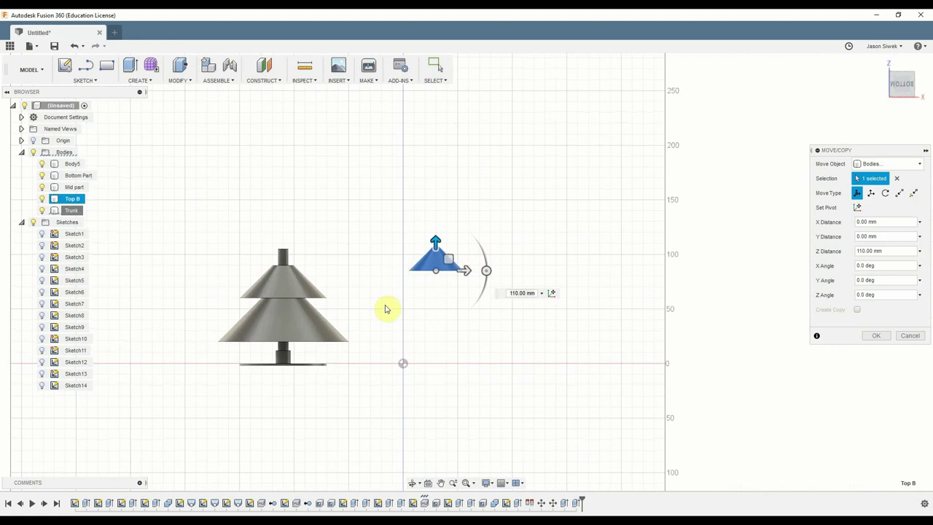
- Shift Top B to −50 mm along X onto the tree and commit the move
left_click_drag(467, 268, 369, 262)
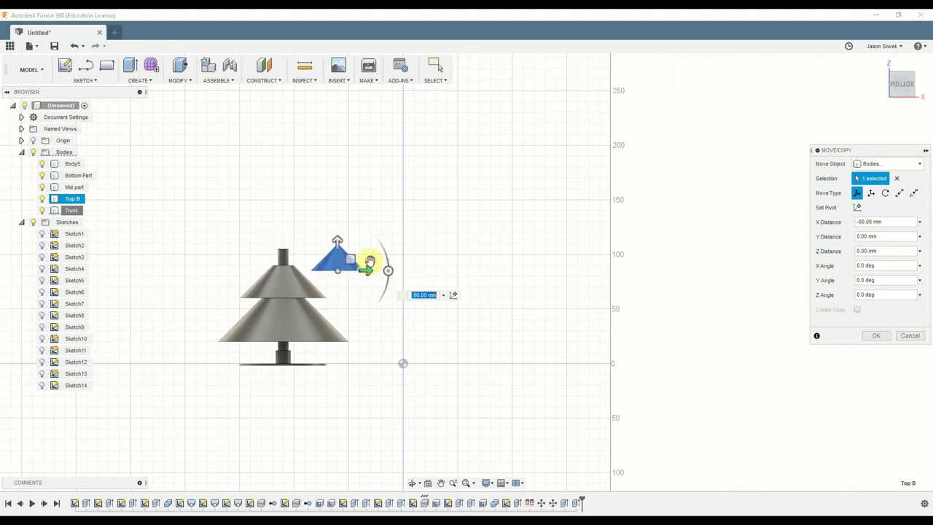
scroll(368, 271, "up", 3)
scroll(354, 285, "up", 3)
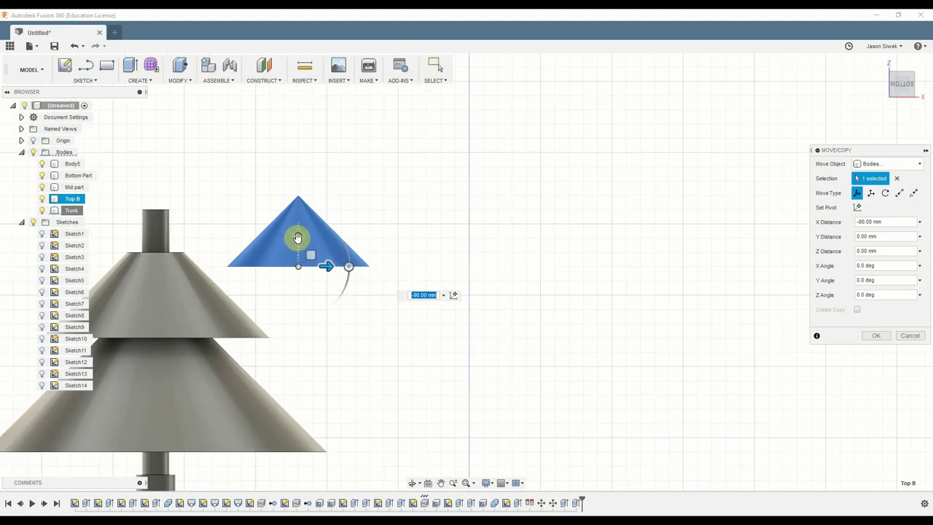
left_click_drag(289, 237, 290, 223)
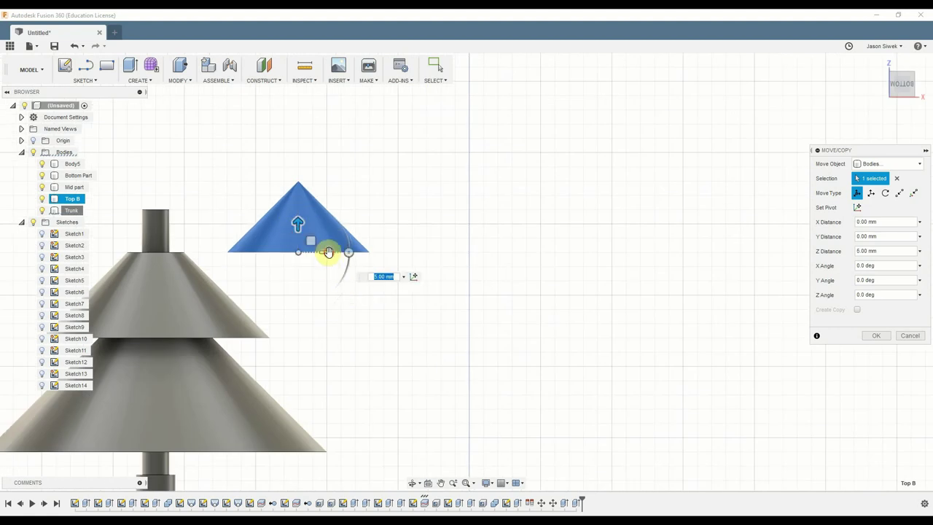
left_click_drag(332, 251, 192, 248)
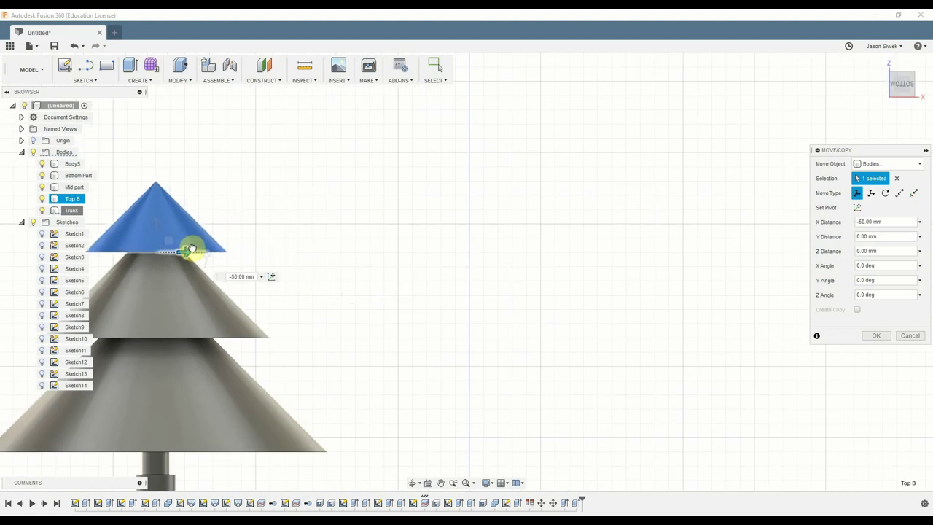
middle_click_drag(319, 236, 371, 233)
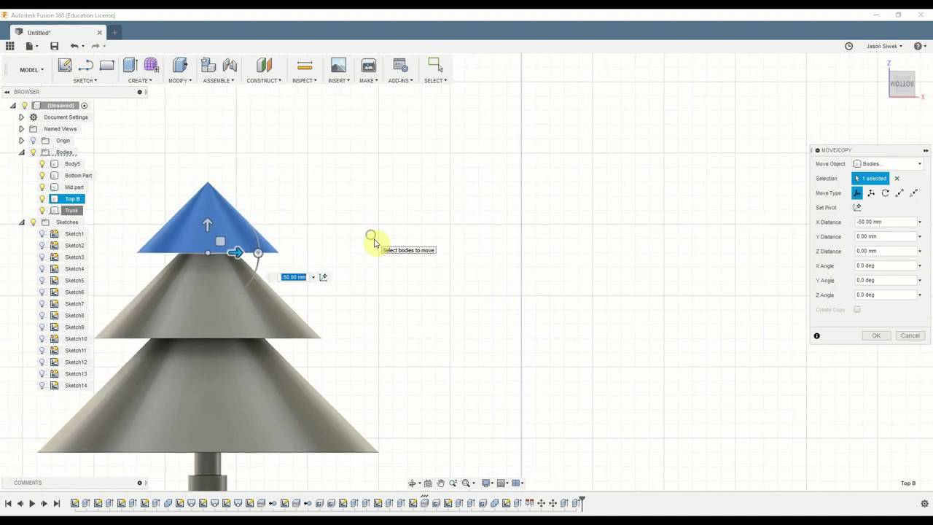
key("Return")
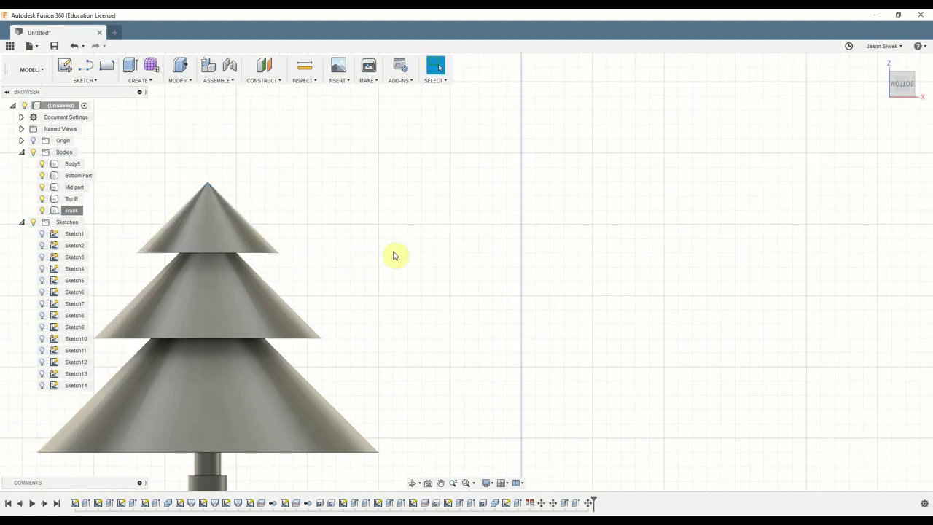
- Return to the bottom view and frame the finished three-tier tree
middle_click_drag(498, 287, 500, 263, "shift")
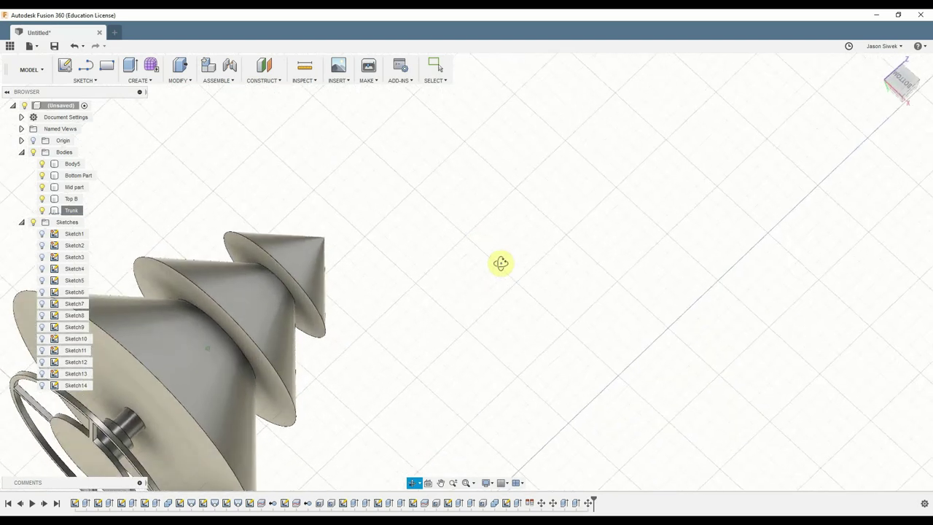
left_click(899, 76)
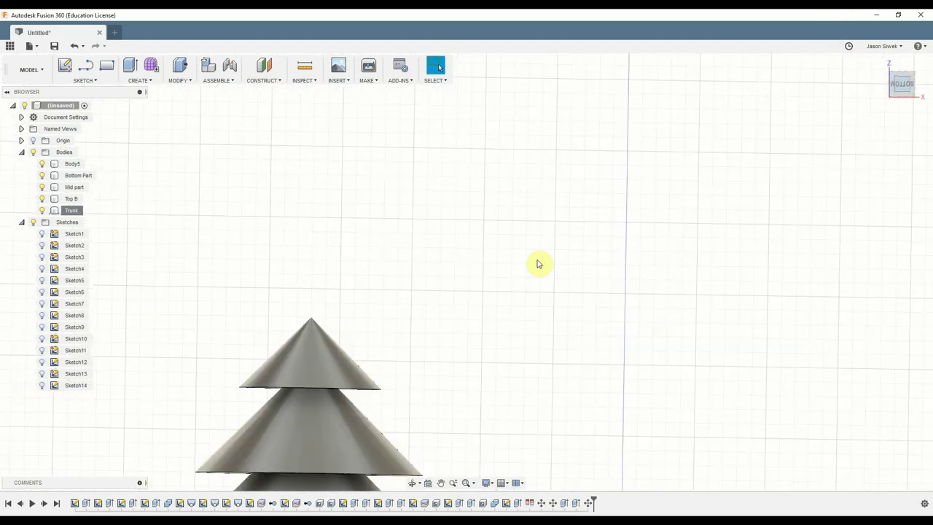
middle_click_drag(518, 333, 483, 146)
scroll(487, 160, "up", 1)
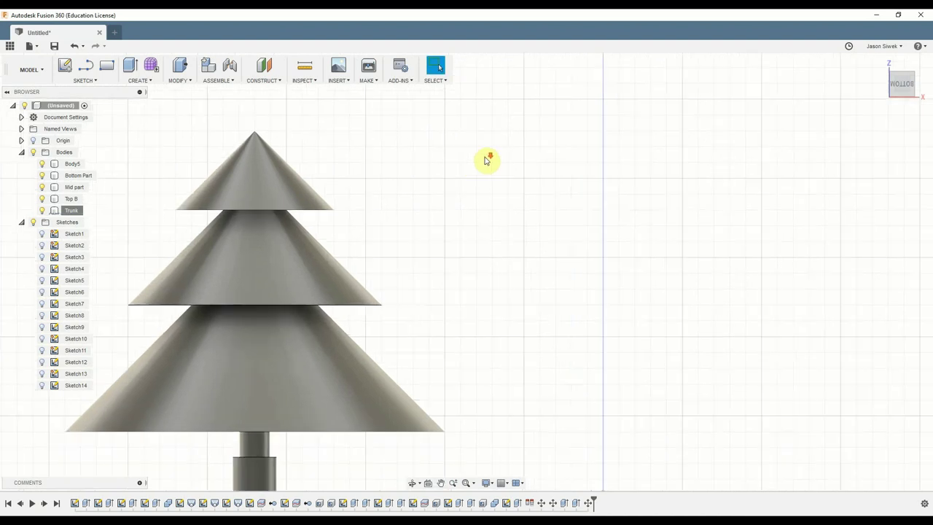
scroll(487, 160, "up", 1)
scroll(487, 160, "down", 1)
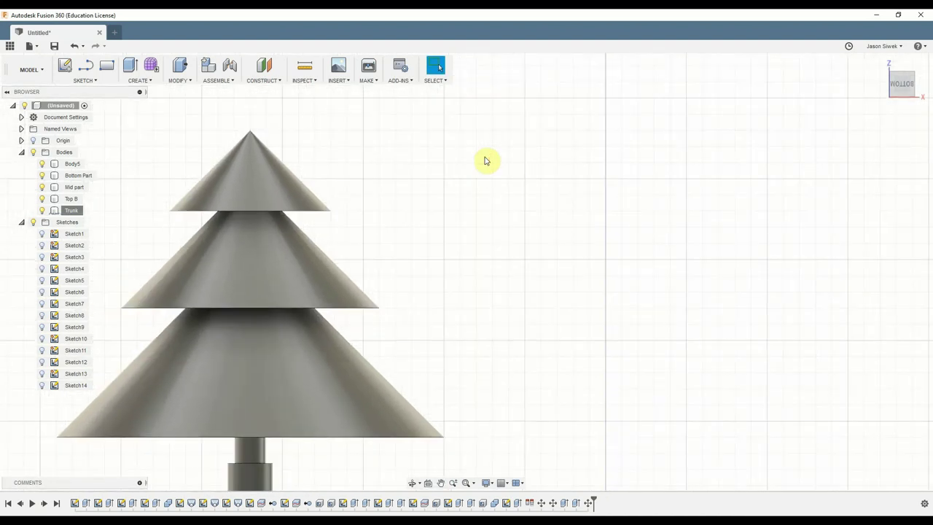
scroll(622, 253, "down", 1)
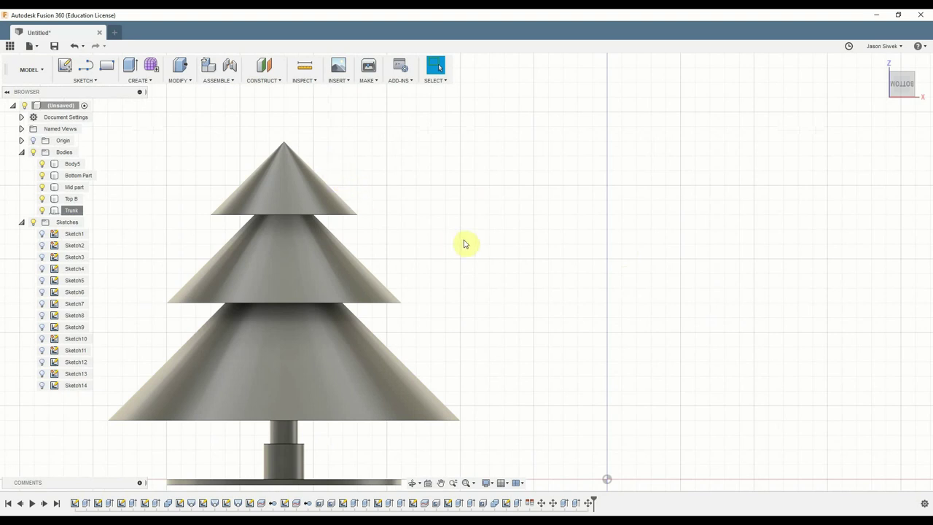
- Rename the Top B body to Top in the browser
left_click(71, 198)
left_click(67, 210)
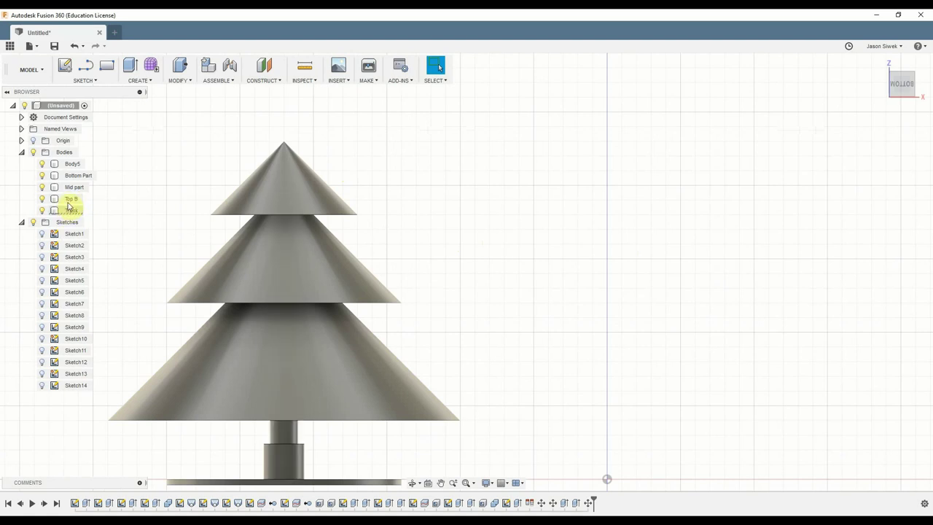
left_click(69, 199)
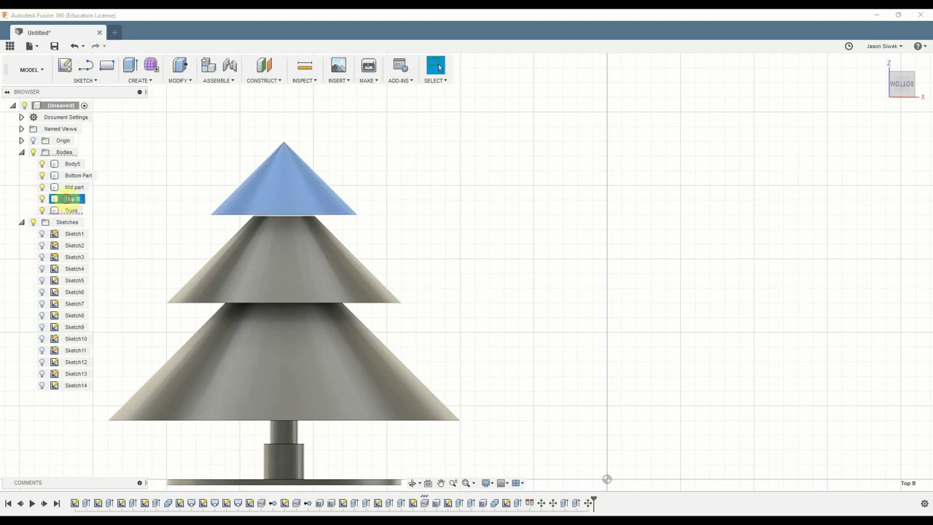
double_click(73, 199)
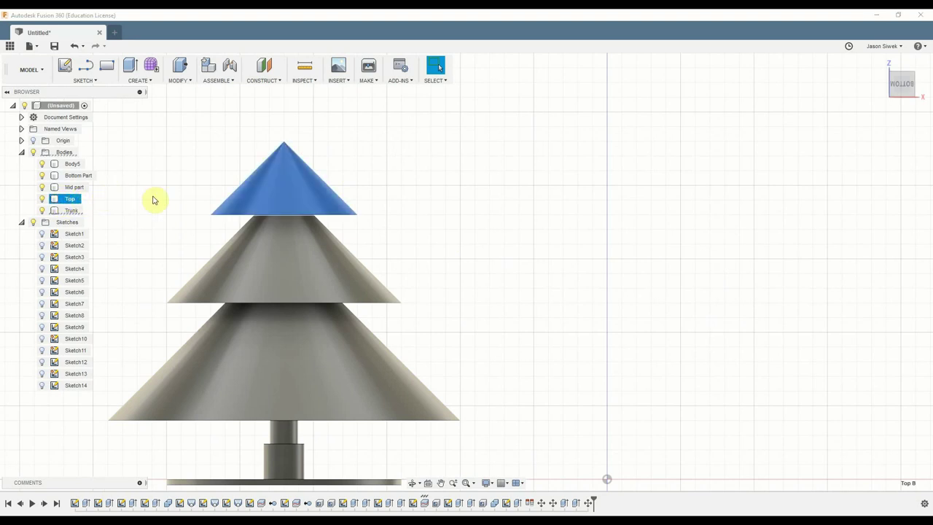
left_click(43, 200)
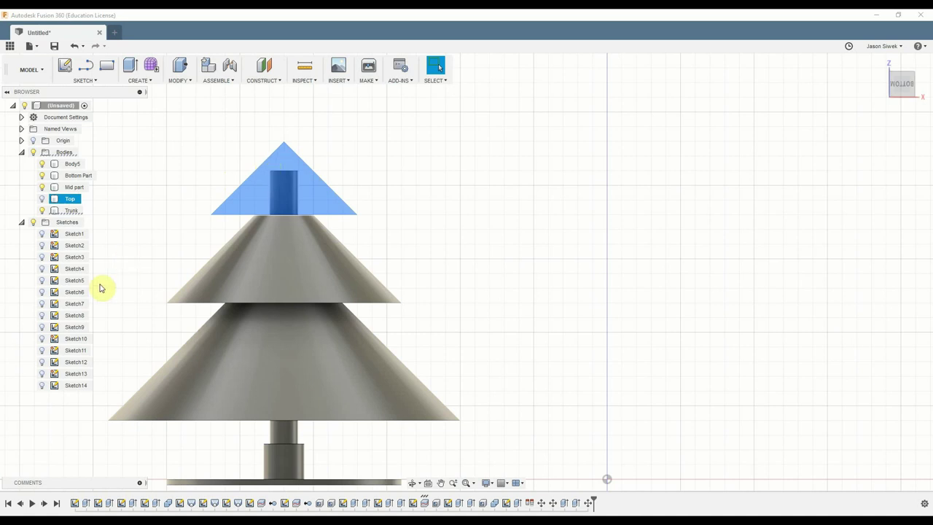
- Hide the Top body and pan to show the trunk tip above the tiers
key("v")
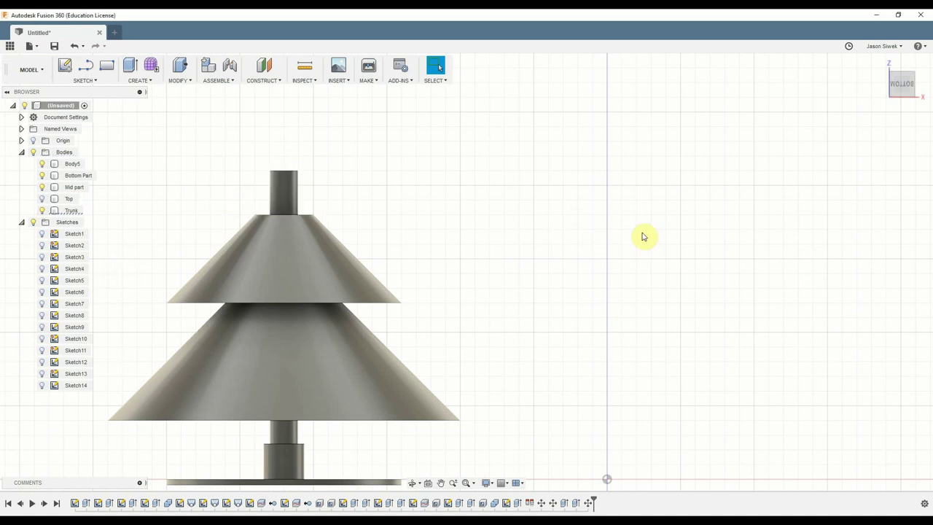
scroll(556, 236, "down", 2)
middle_click_drag(556, 235, 508, 235)
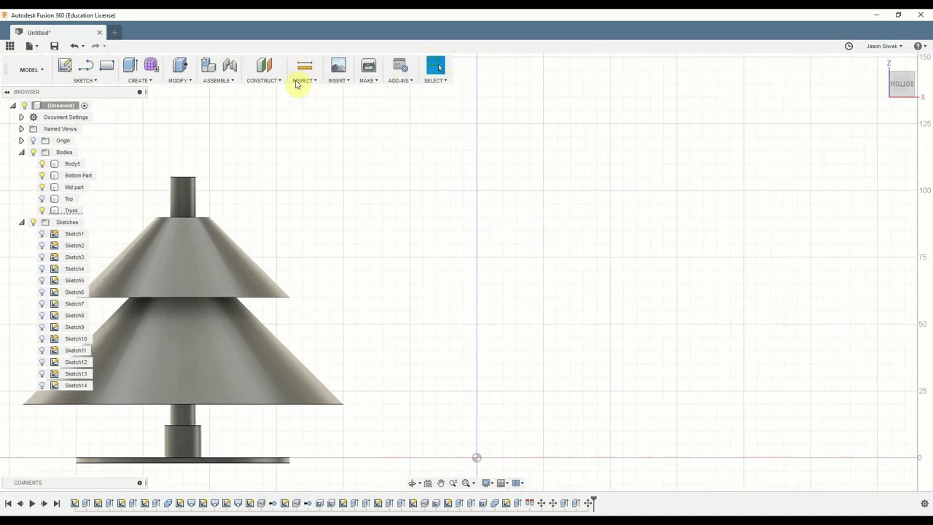
- Save the design as 'Simple O'Christmas Tree' in My First Project
left_click(348, 82)
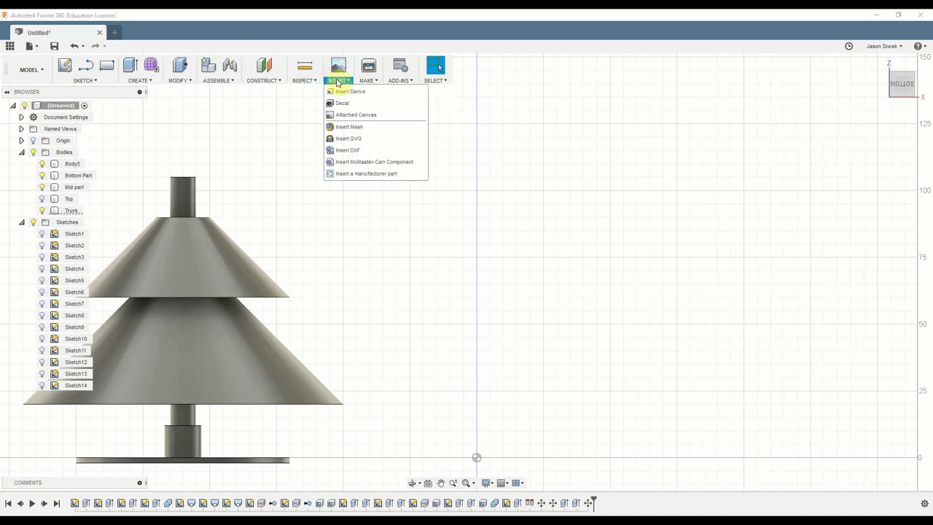
left_click(54, 46)
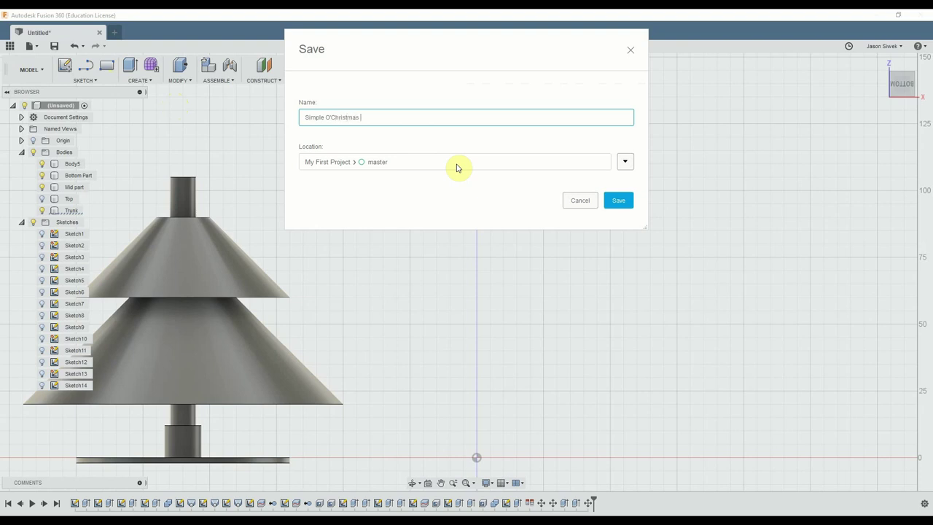
key("Return")
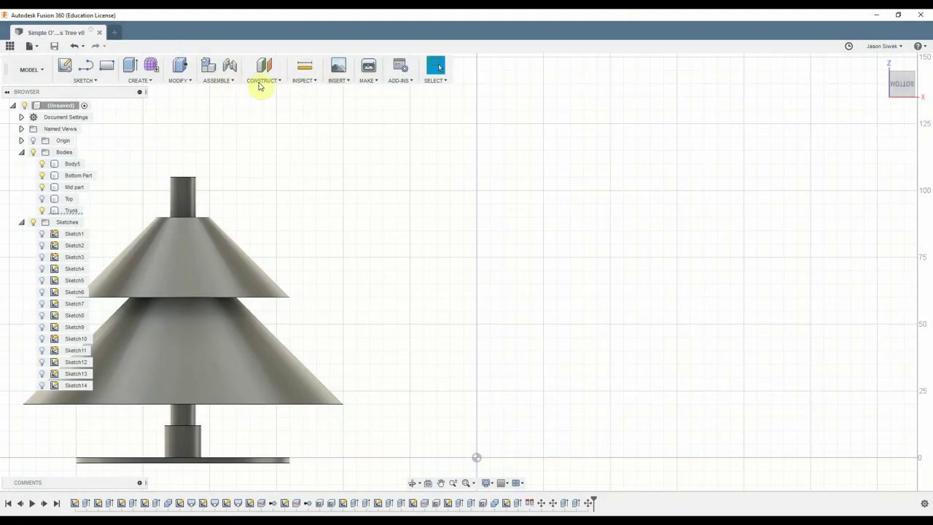
- Insert the Five-pointed_star SVG from the Desktop onto the chosen sketch plane
left_click(339, 81)
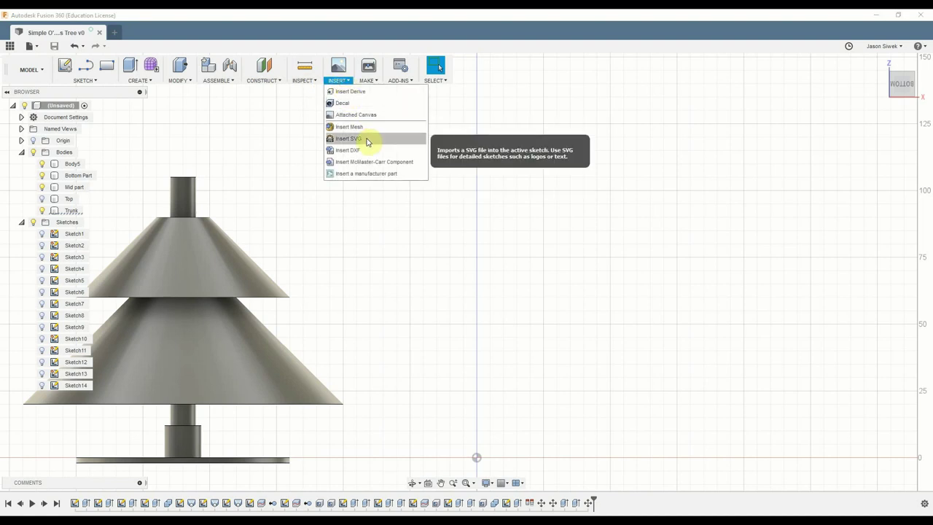
left_click(367, 140)
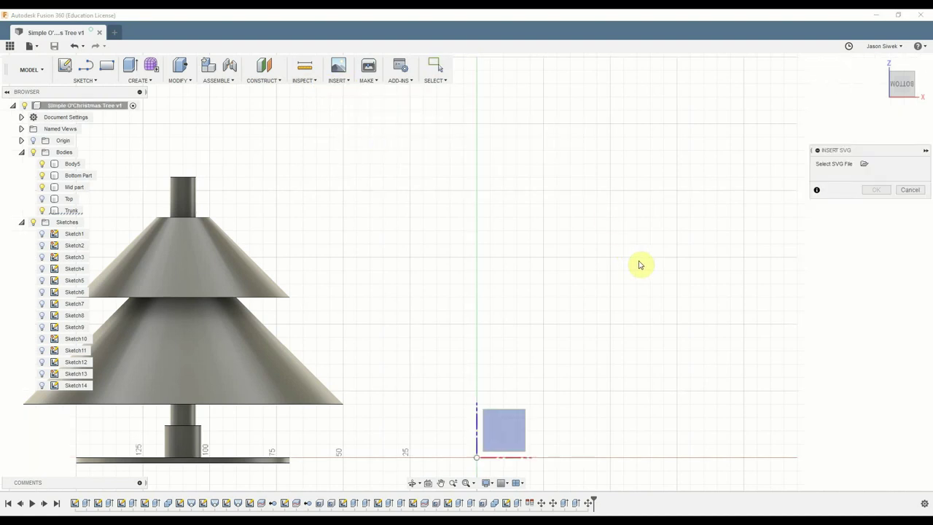
left_click(865, 164)
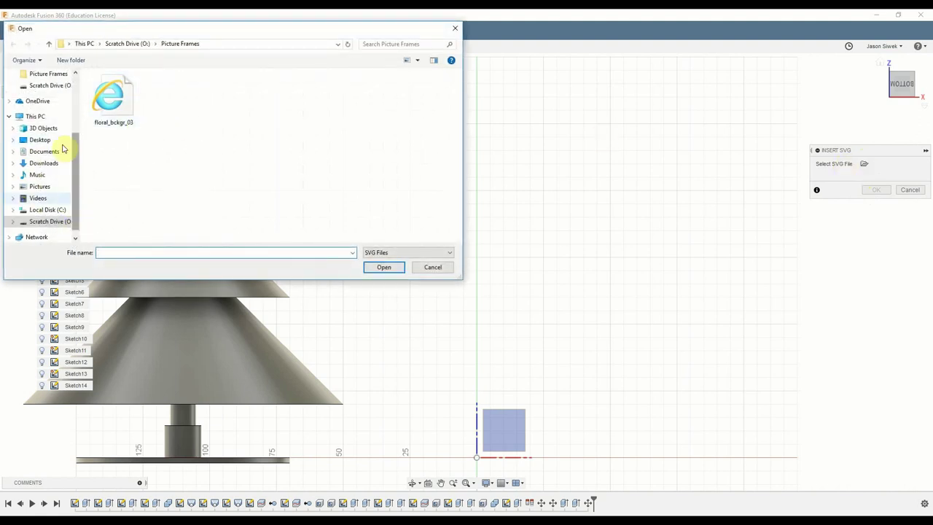
left_click_drag(76, 156, 72, 83)
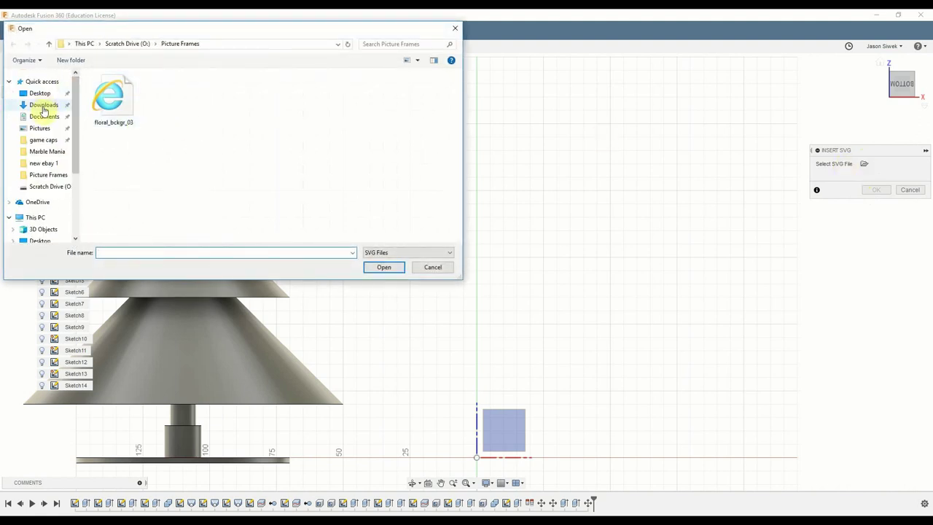
left_click(40, 93)
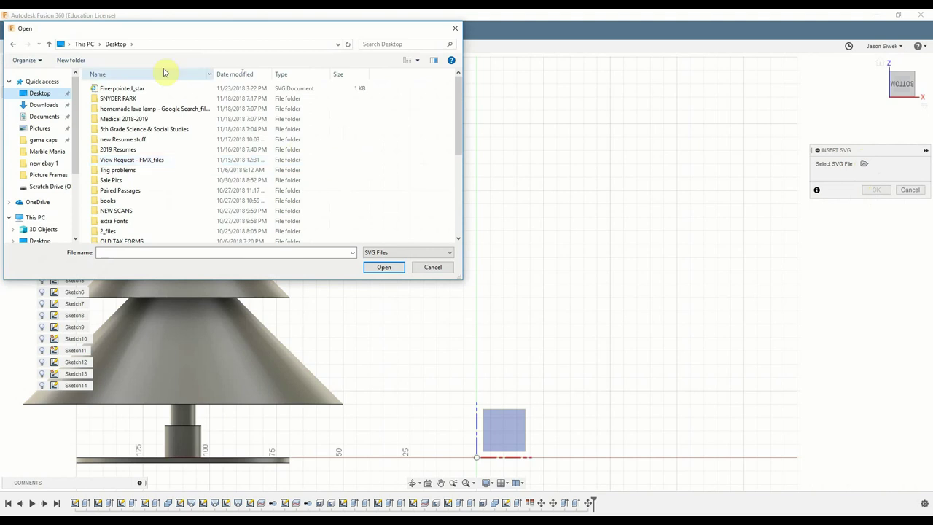
left_click(156, 87)
left_click(384, 267)
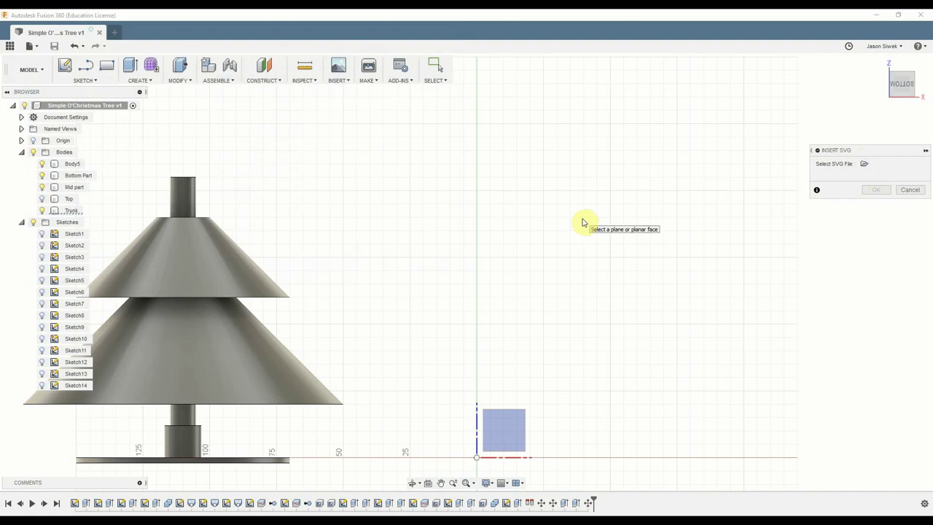
scroll(554, 248, "up", 3)
scroll(553, 248, "down", 4)
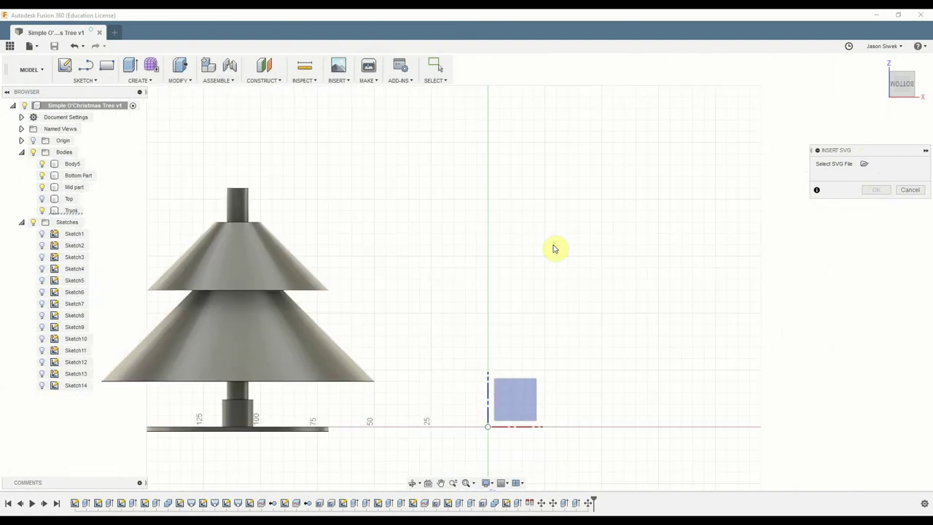
left_click(554, 247)
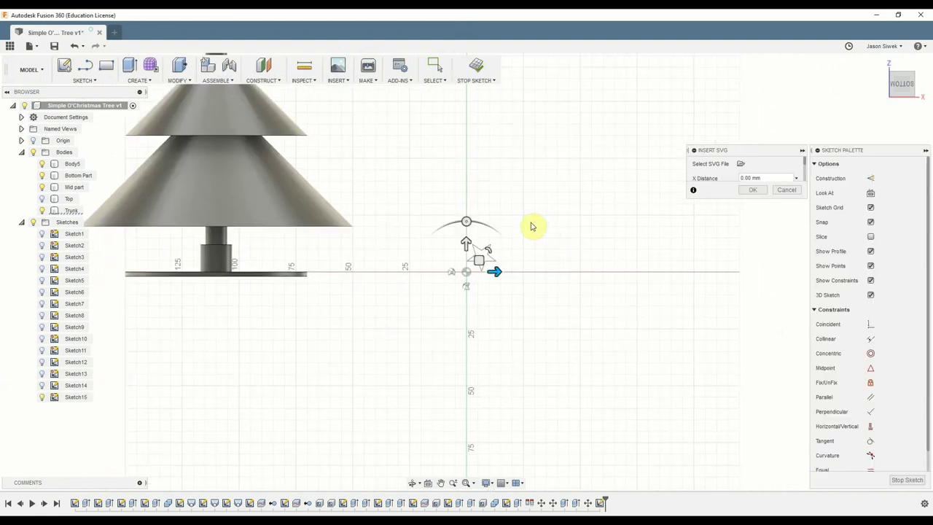
- Rotate the imported star outline with the manipulator and confirm its placement
scroll(532, 226, "up", 1)
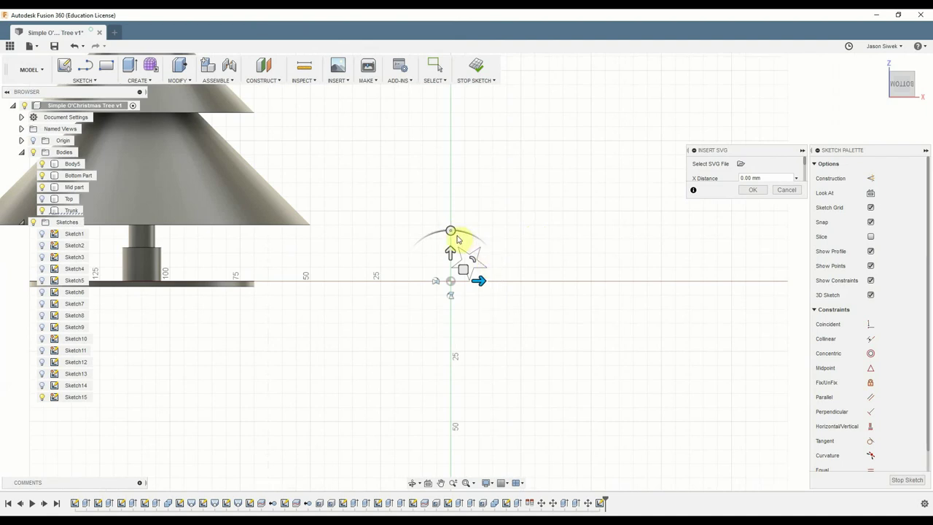
left_click_drag(453, 231, 429, 243)
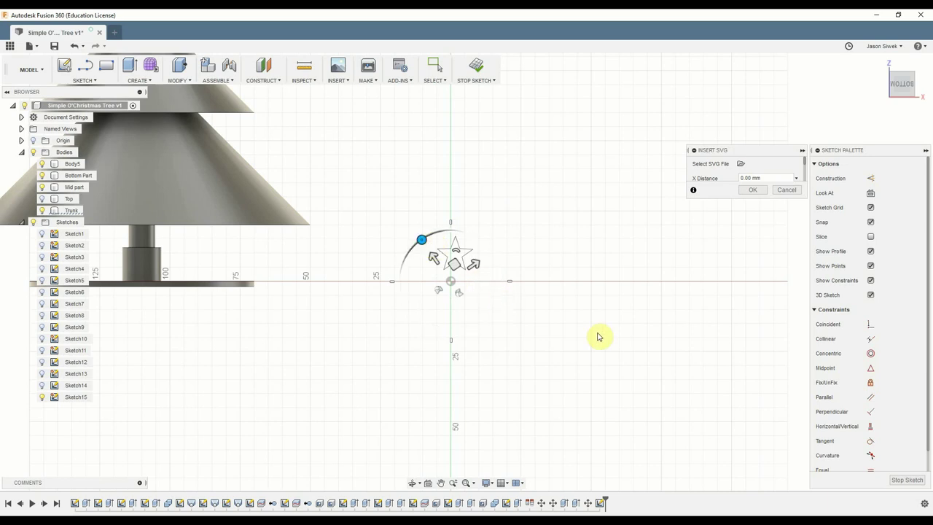
scroll(599, 336, "down", 3)
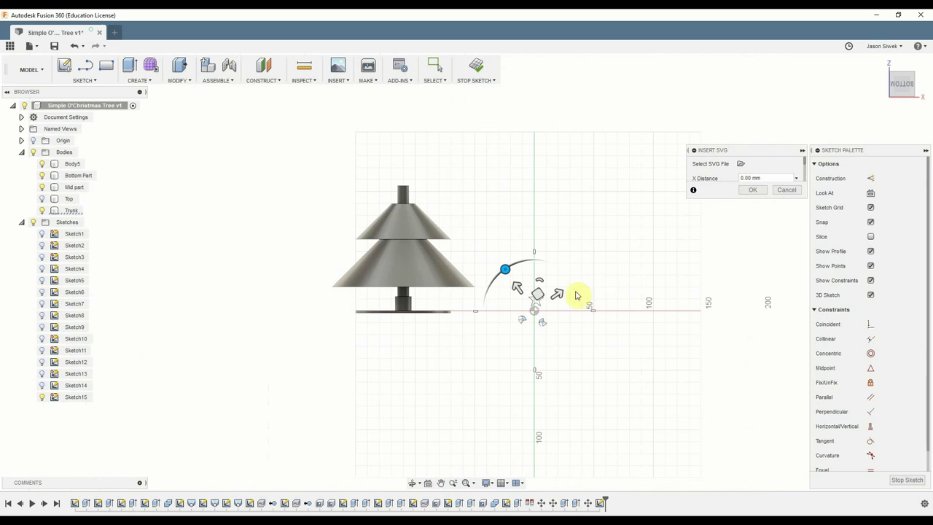
scroll(558, 296, "up", 4)
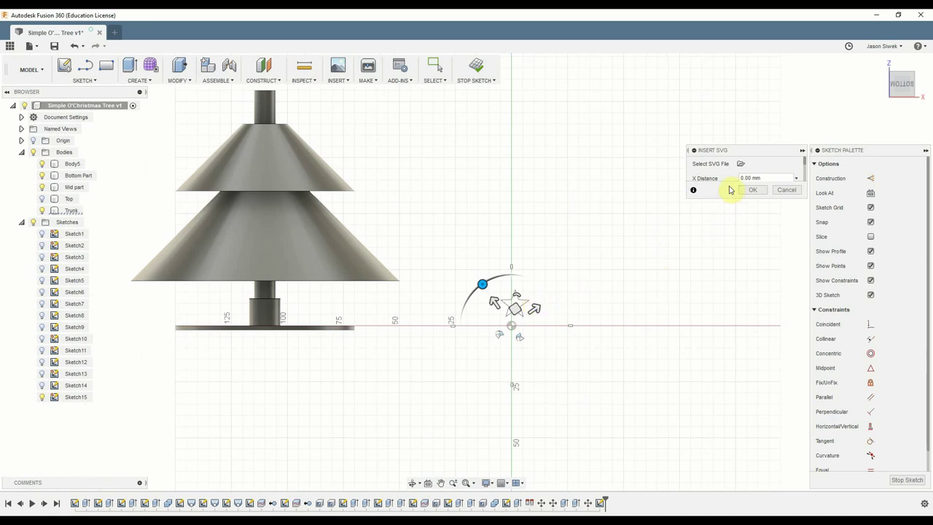
key("Return")
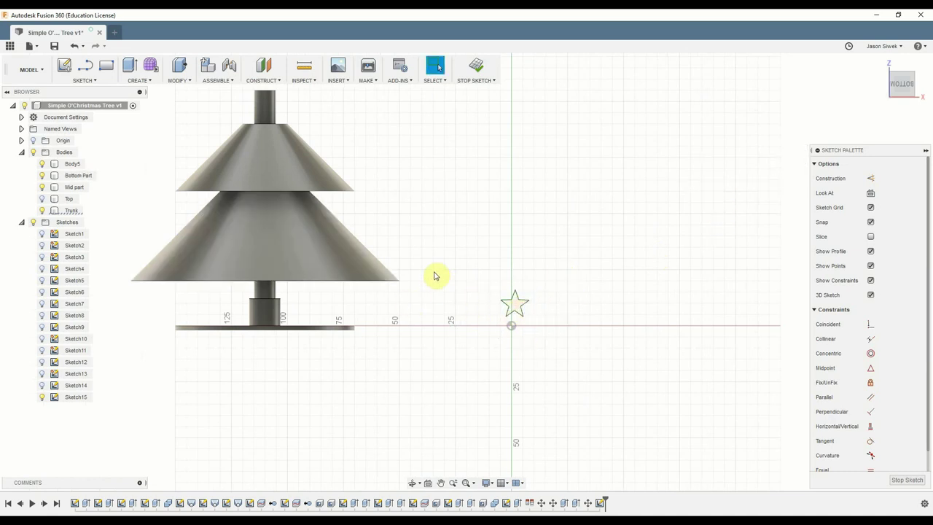
scroll(433, 273, "up", 1)
- Turn the Top cone body's visibility back on
scroll(435, 273, "down", 2)
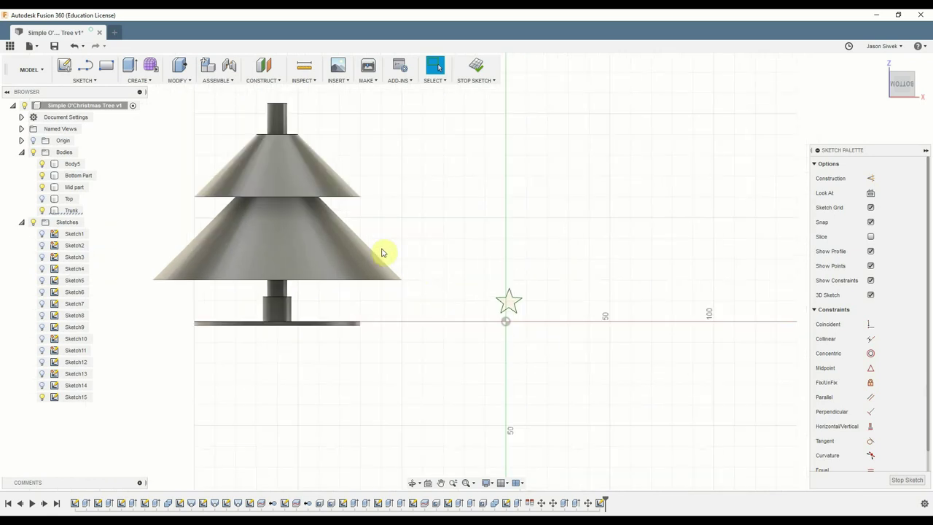
left_click(42, 198)
middle_click_drag(462, 196, 451, 249)
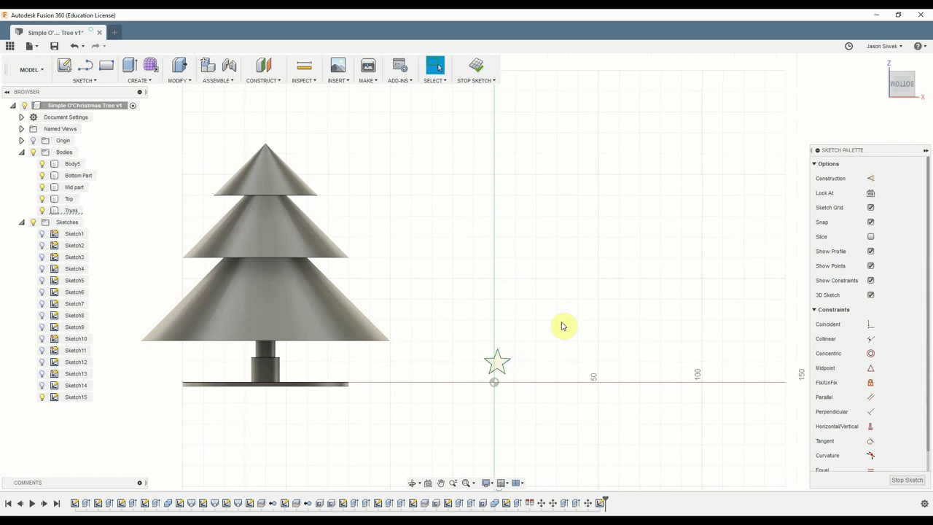
- Cancel a move of the star sketch, leaving it in place, and zoom onto it
key("m")
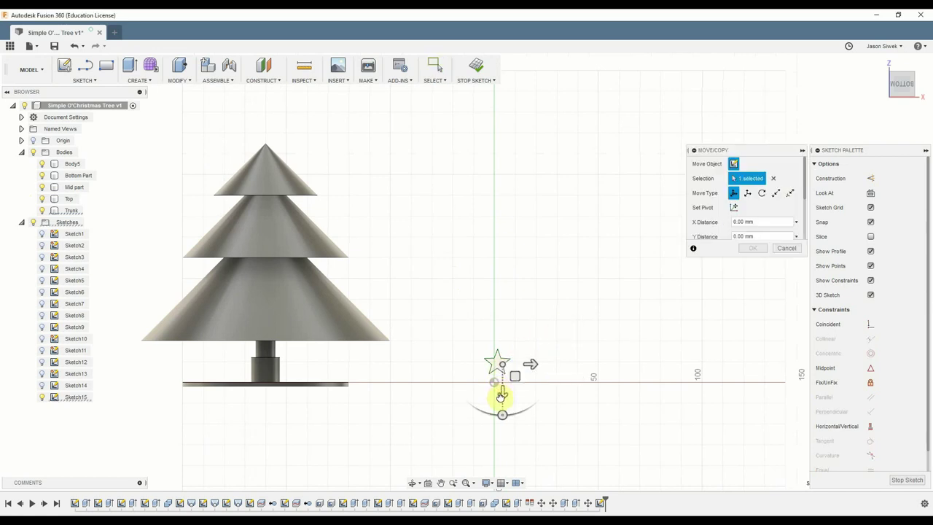
left_click_drag(500, 396, 502, 227)
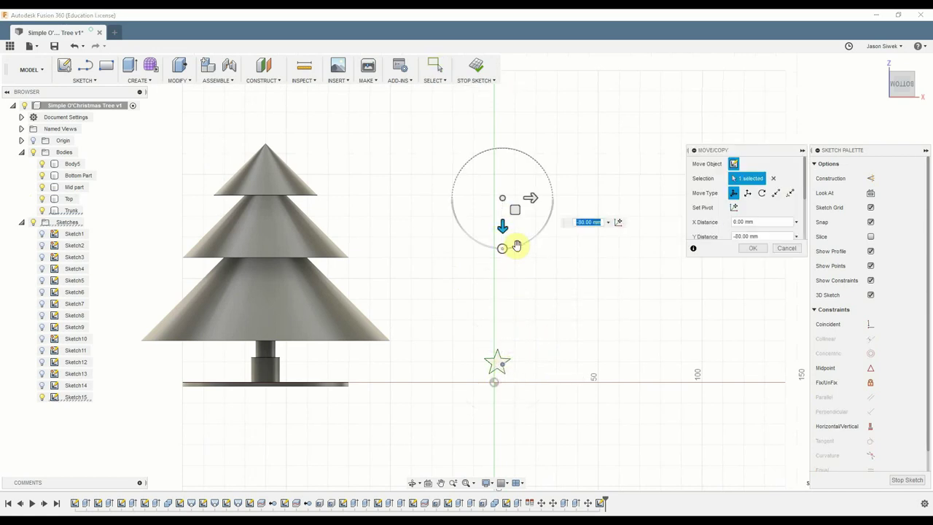
key("Escape")
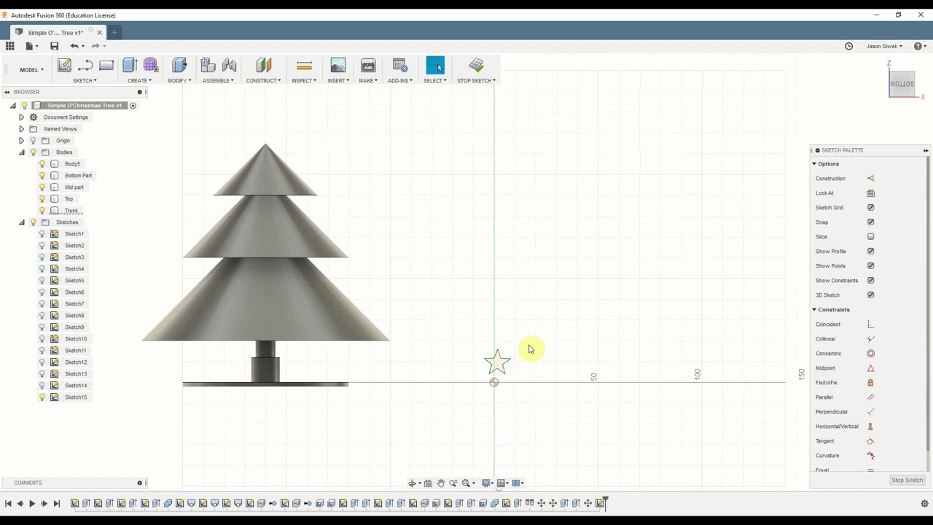
scroll(528, 344, "up", 5)
mouse_move(514, 328)
middle_mouse_down()
mouse_move(526, 250)
mouse_move(521, 218)
middle_mouse_up()
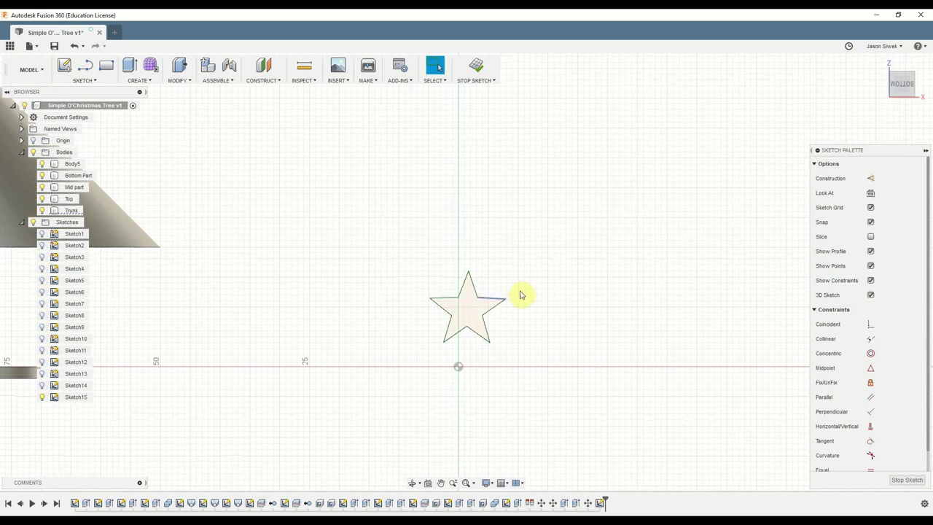
- Extrude the star profile 4 mm into a new body, replacing the initial 3 mm
key("e")
left_click(471, 318)
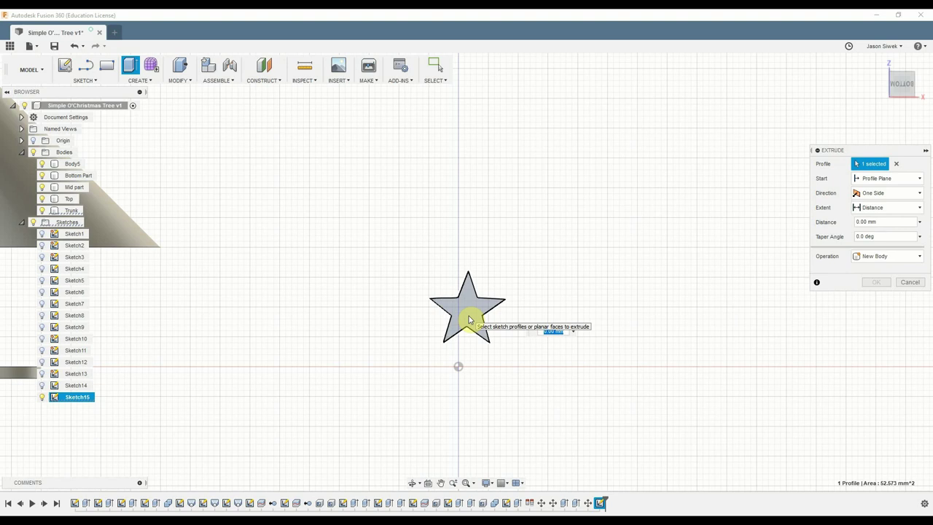
type("3mm")
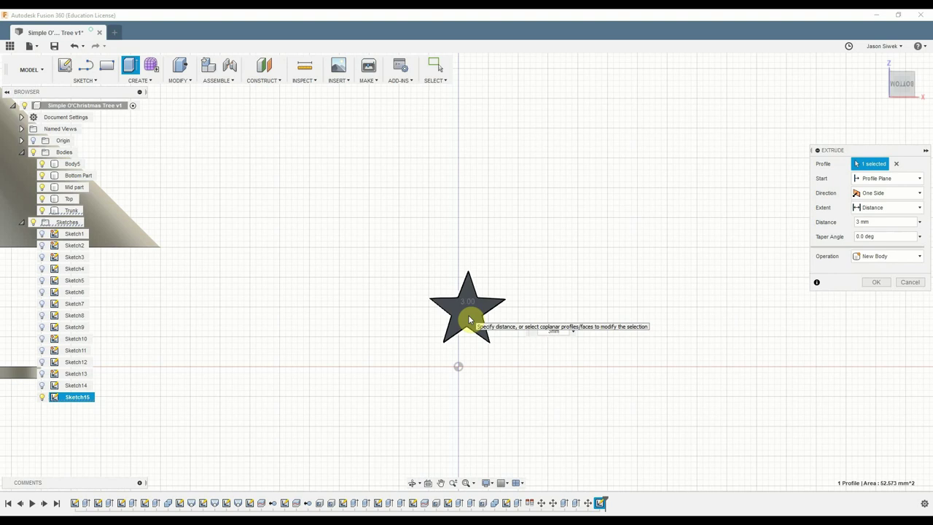
key("BackSpace")
key("BackSpace")
key("BackSpace")
type("4mm")
key("Return")
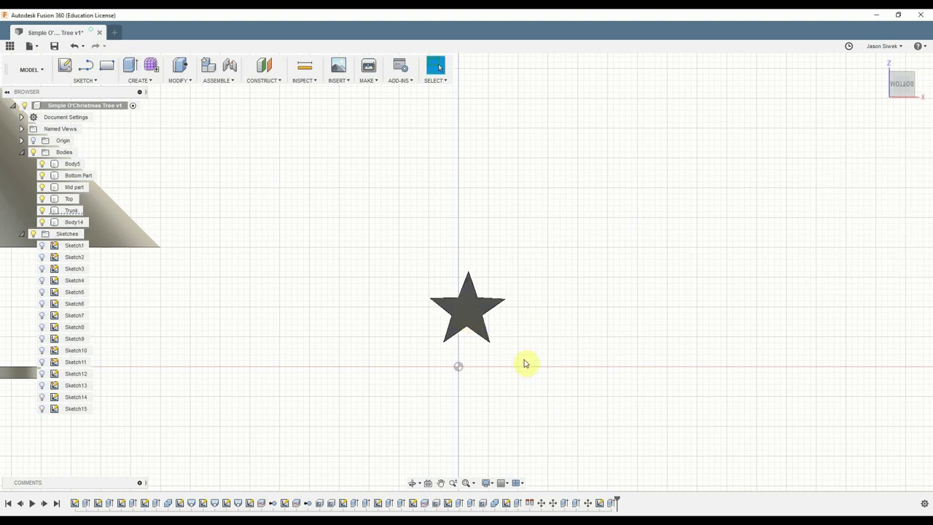
scroll(529, 332, "up", 2)
scroll(529, 332, "down", 2)
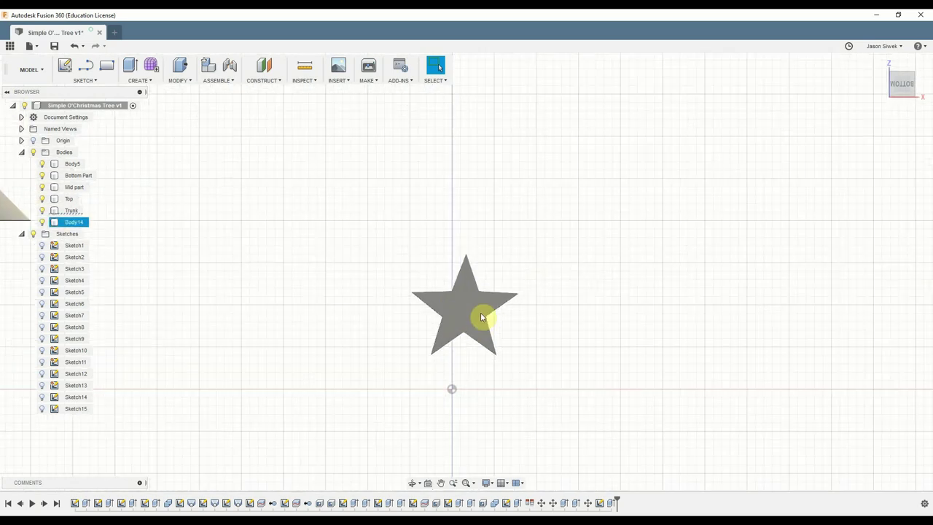
scroll(502, 317, "down", 6)
- Uniformly scale up the selected star body with Modify > Scale
left_click(506, 318)
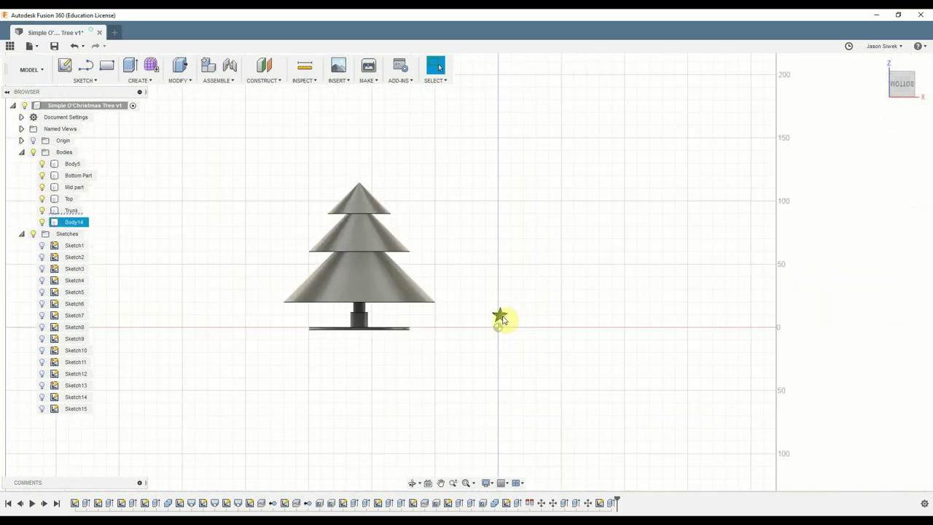
scroll(501, 319, "up", 3)
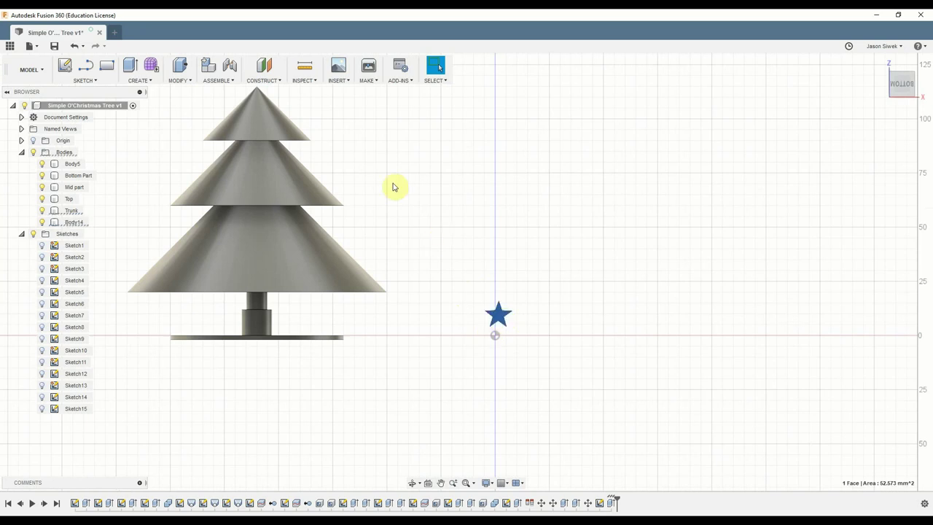
left_click(145, 81)
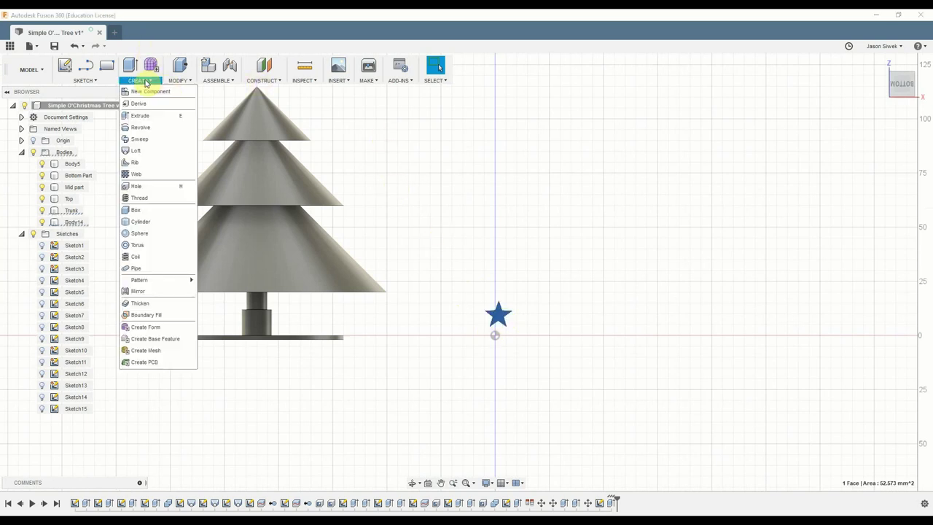
left_click(175, 81)
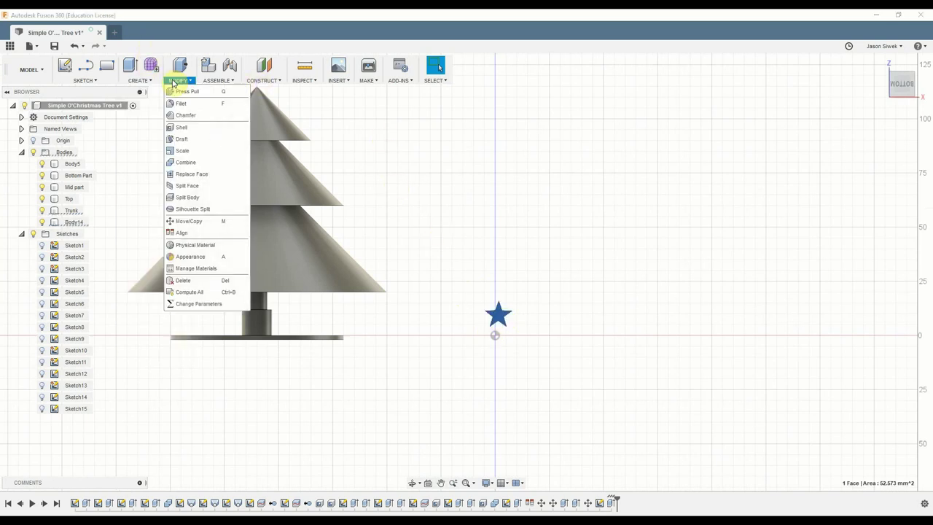
left_click(181, 153)
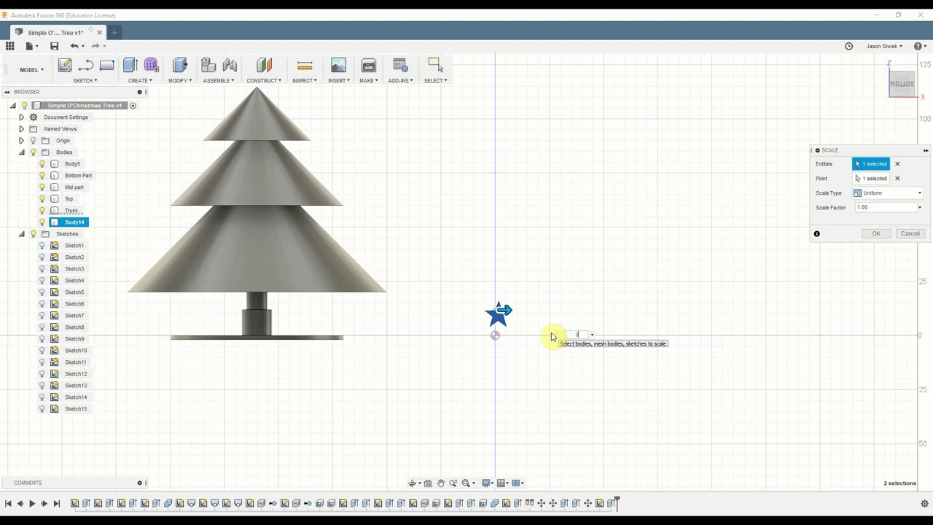
type("3")
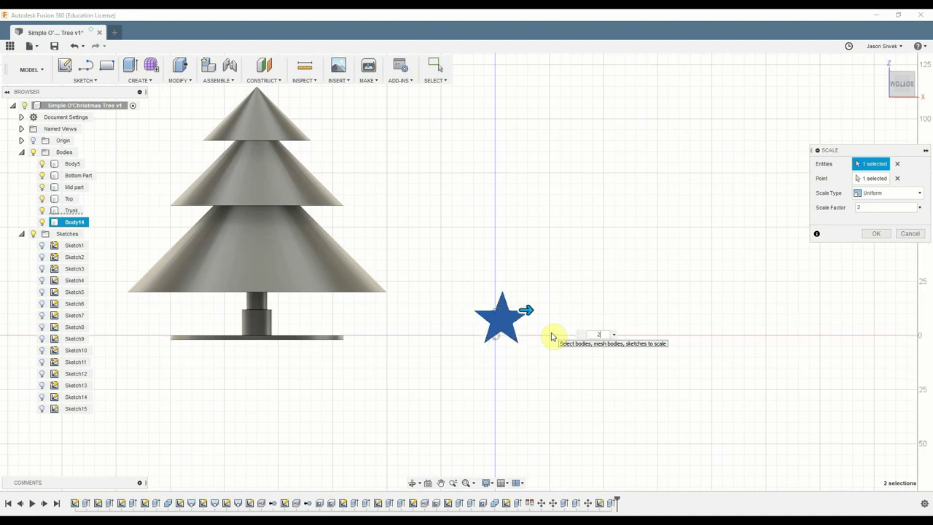
key("Return")
- Orbit around the model, then return to the front view framing tree and star
middle_click_drag(517, 211, 517, 273)
middle_click_drag(500, 414, 495, 437, "shift")
middle_click_drag(486, 298, 489, 250, "shift")
key("Escape")
left_click(888, 97)
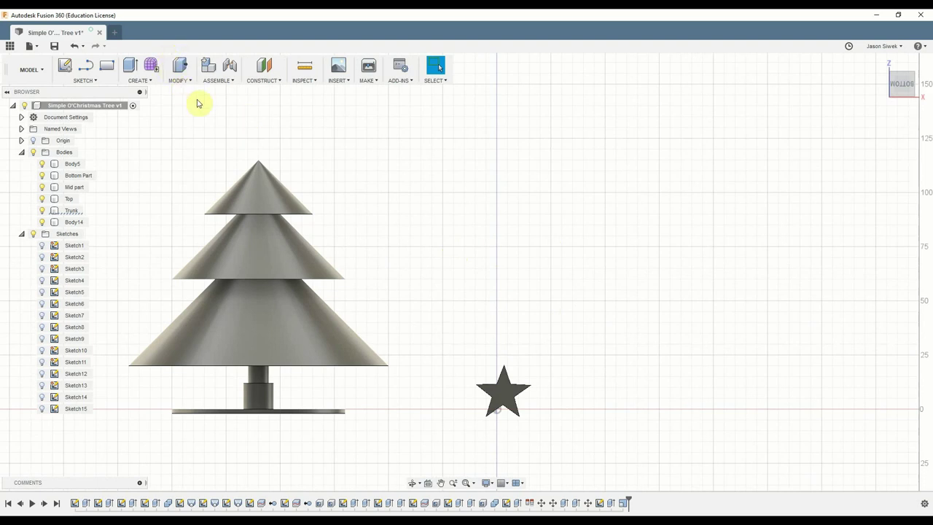
scroll(260, 136, "up", 2)
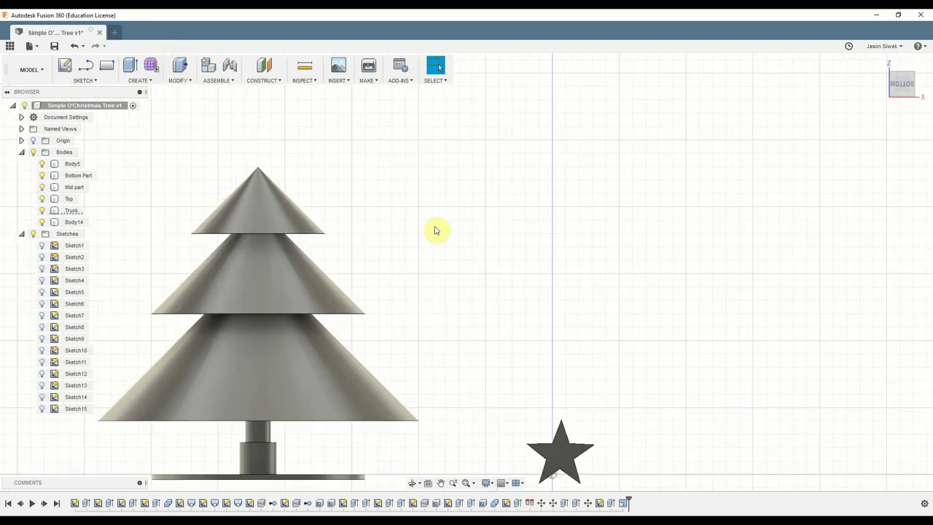
middle_click_drag(435, 229, 410, 136)
- Shell the star body with a 1.5 mm wall, opening its top face
left_click(182, 80)
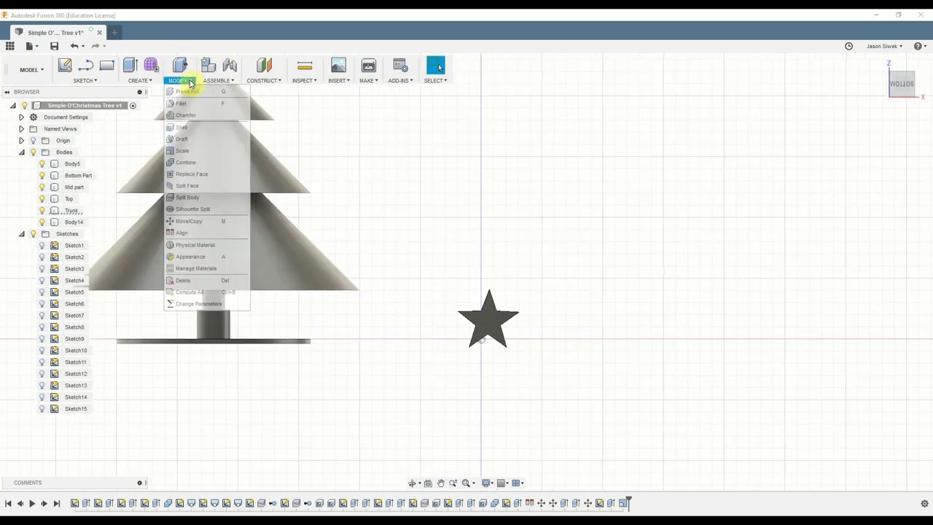
left_click(182, 127)
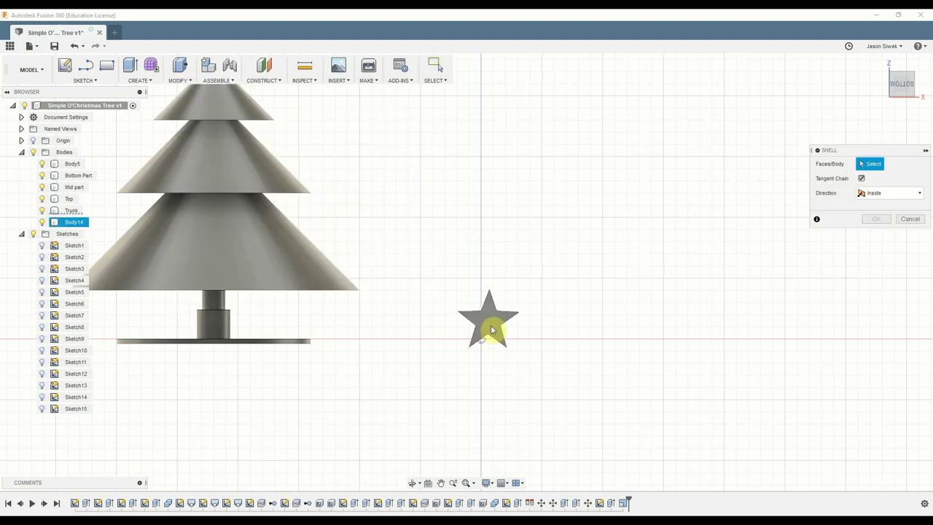
left_click(491, 327)
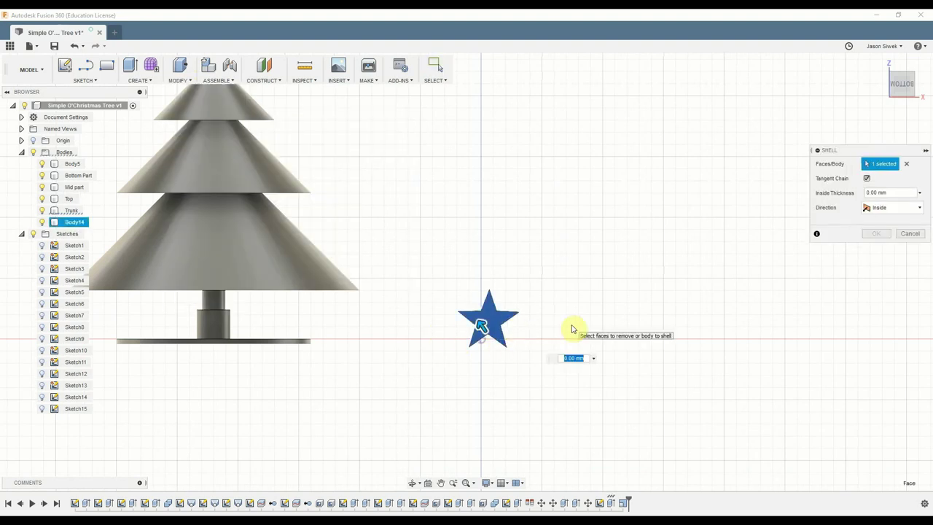
type("1.5")
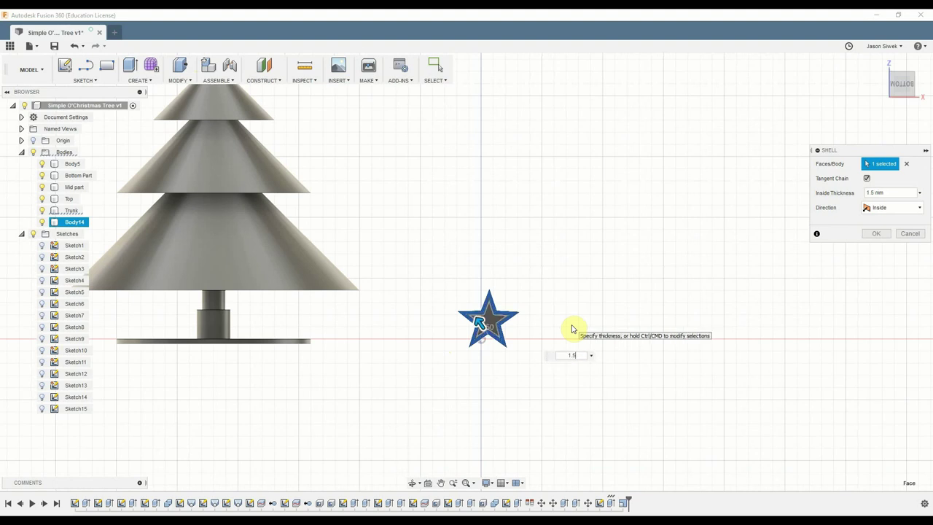
key("Return")
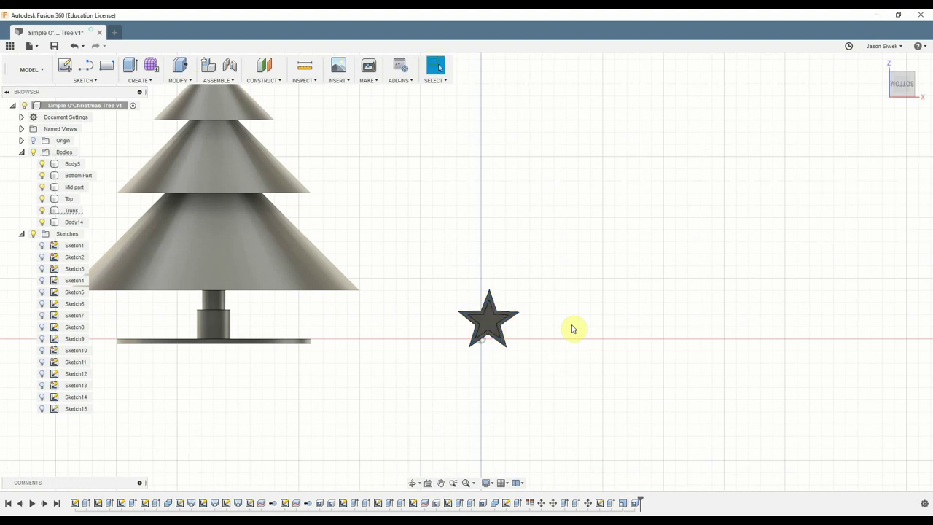
- Cut the star's inner face -2 mm so only the star outline remains
left_click(490, 326)
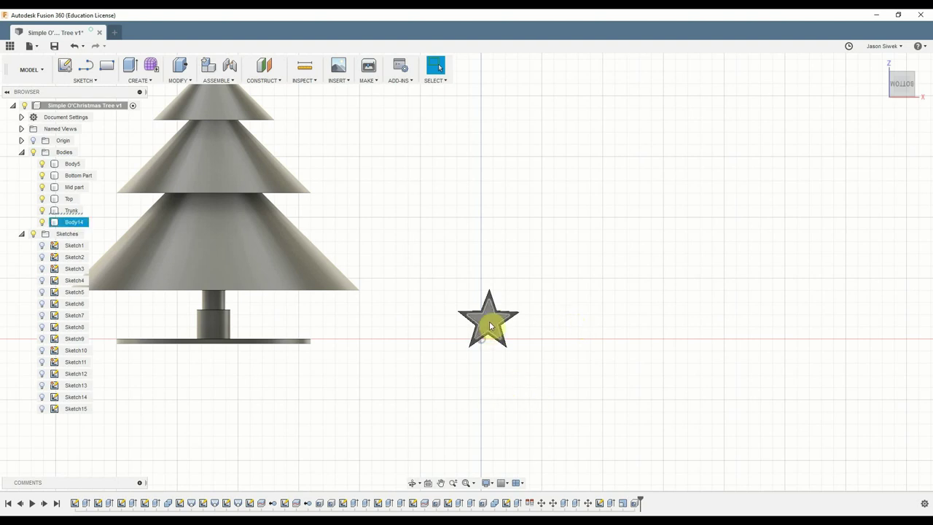
scroll(489, 319, "up", 4)
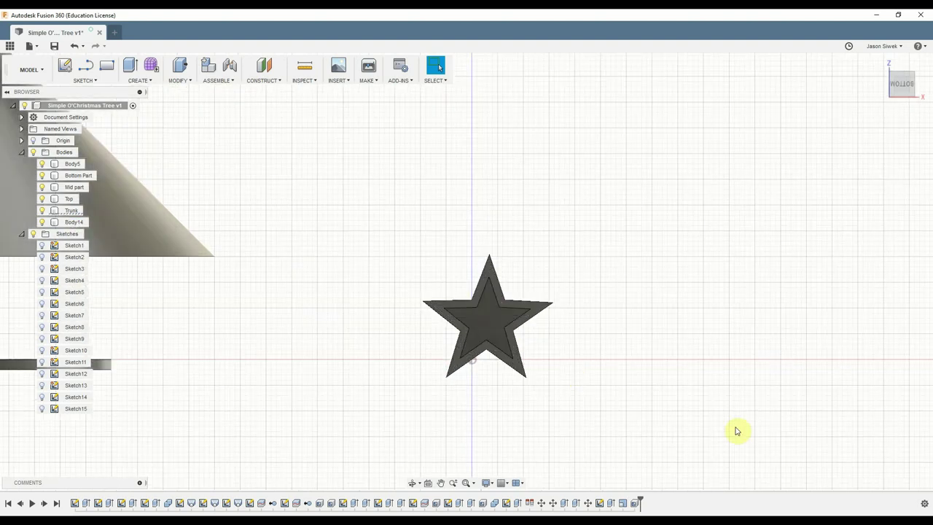
key("e")
left_click(497, 330)
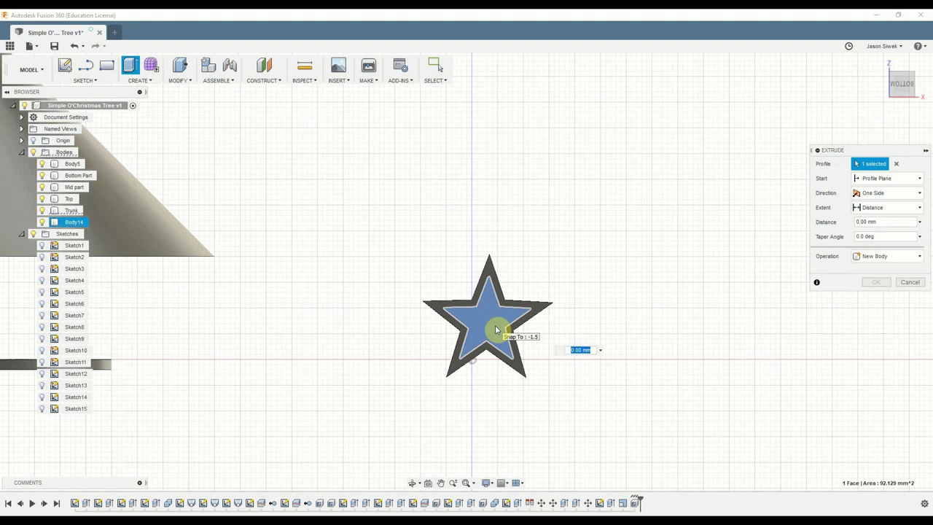
type("-2mm")
key("Return")
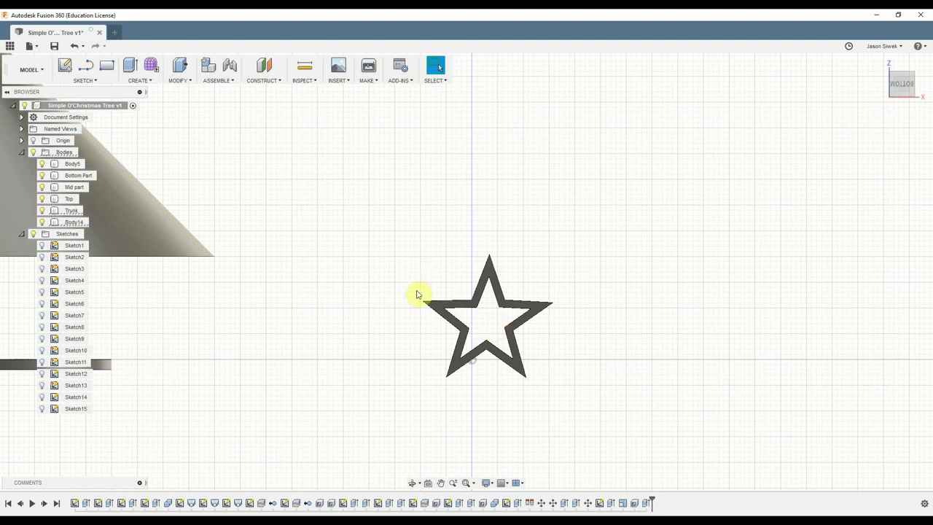
scroll(418, 290, "down", 5)
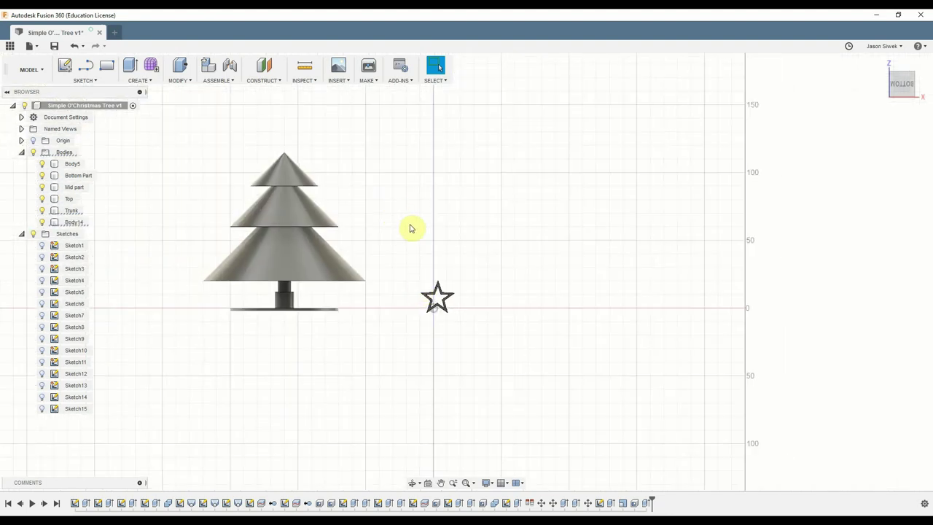
- Measure the star outline's thickness as 8.00 mm, then switch to the Back view
mouse_move(423, 231)
middle_mouse_down("shift")
mouse_move(426, 254)
mouse_move(421, 221)
middle_mouse_up("shift")
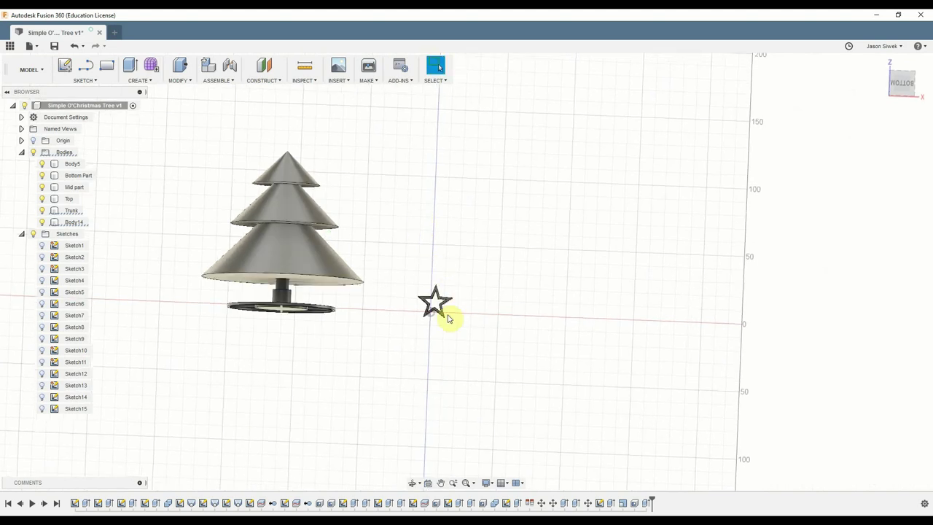
middle_click_drag(447, 318, 440, 277, "shift")
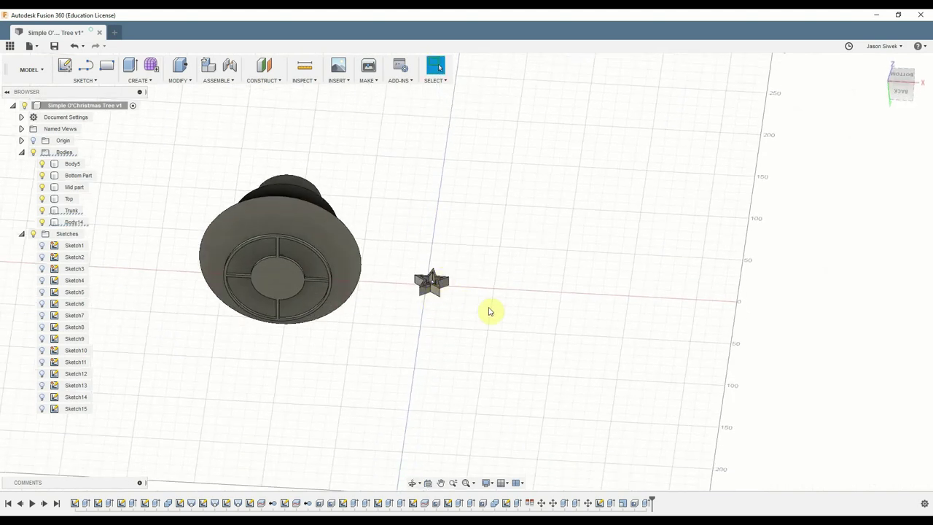
scroll(492, 311, "down", 2)
scroll(481, 311, "up", 6)
middle_click_drag(473, 311, 463, 278, "shift")
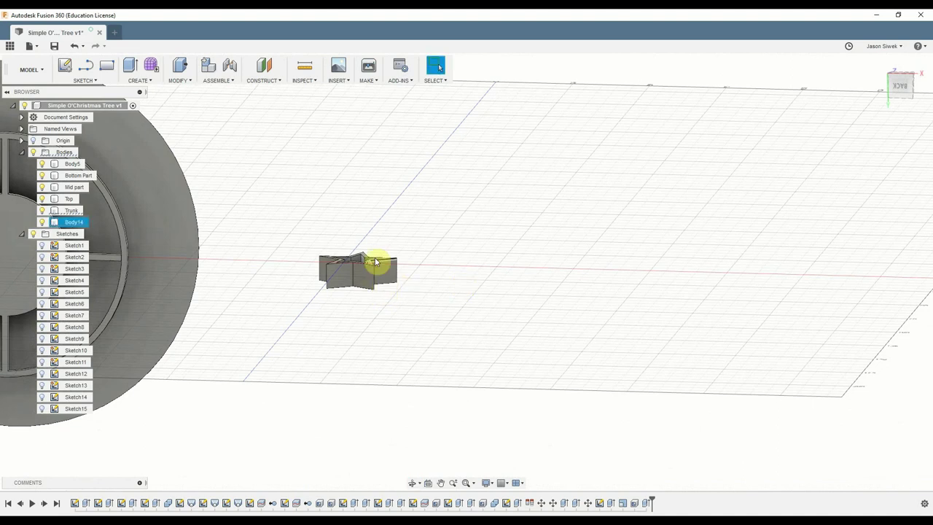
key("i")
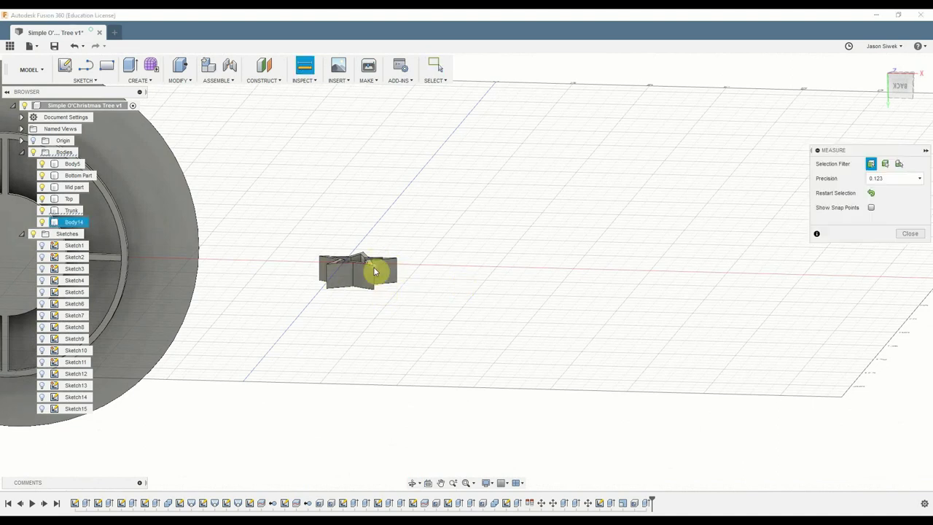
left_click(374, 271)
left_click(374, 293)
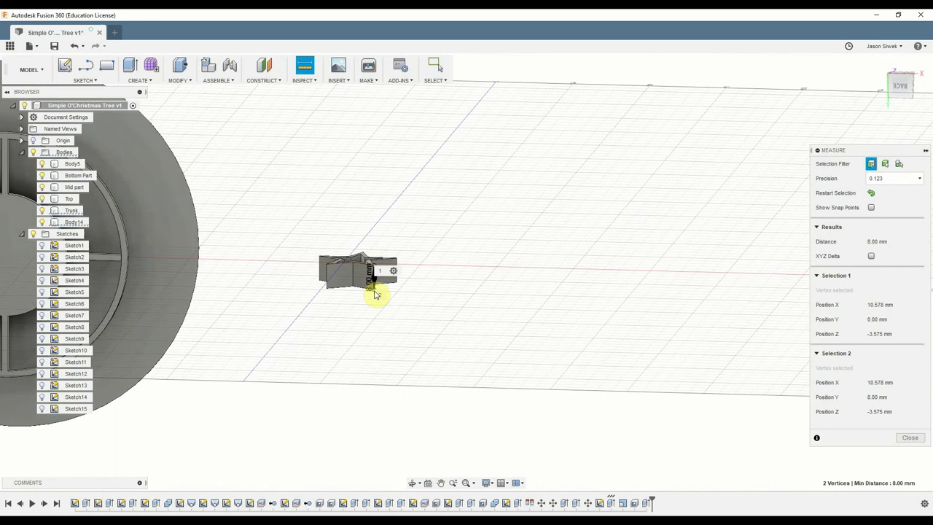
left_click(568, 295)
key("Escape")
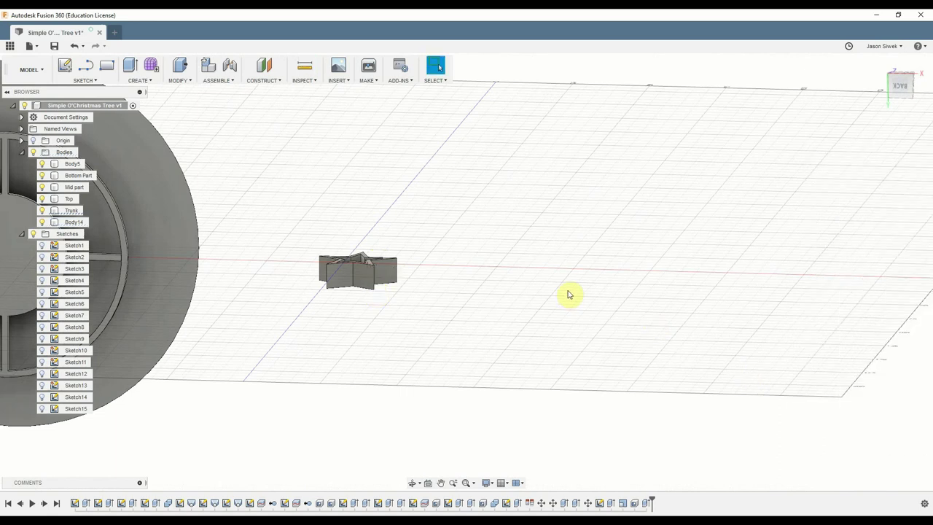
left_click(899, 86)
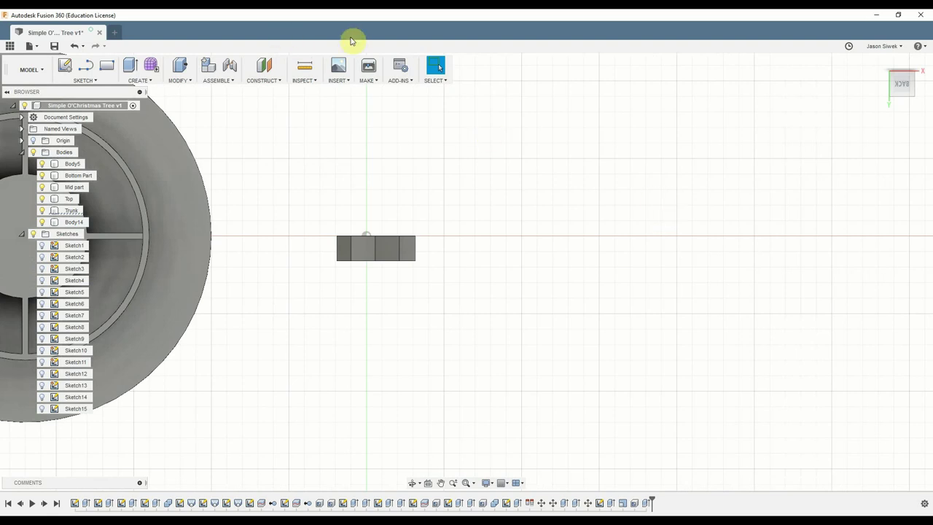
- Sketch an 8 mm diameter circle on the back plane, centred on the horizontal axis
left_click(434, 70)
left_click(602, 237)
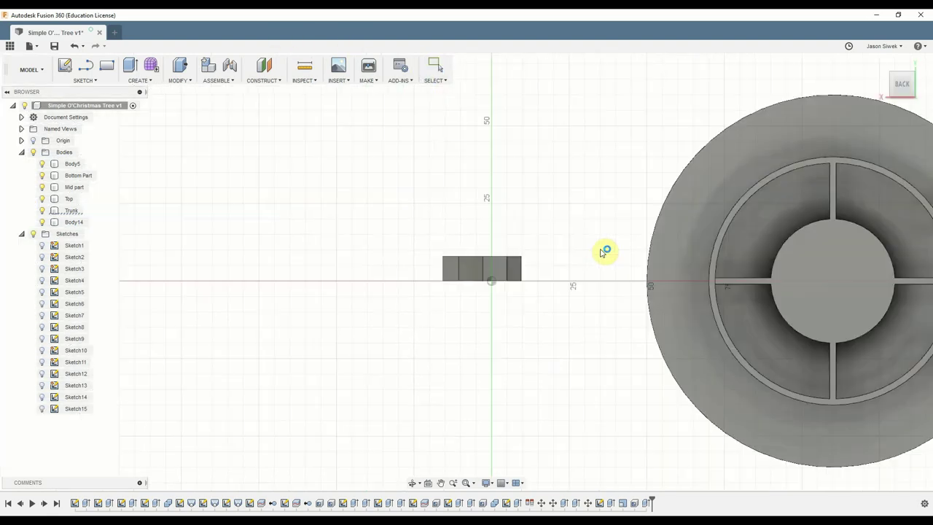
left_click(264, 274)
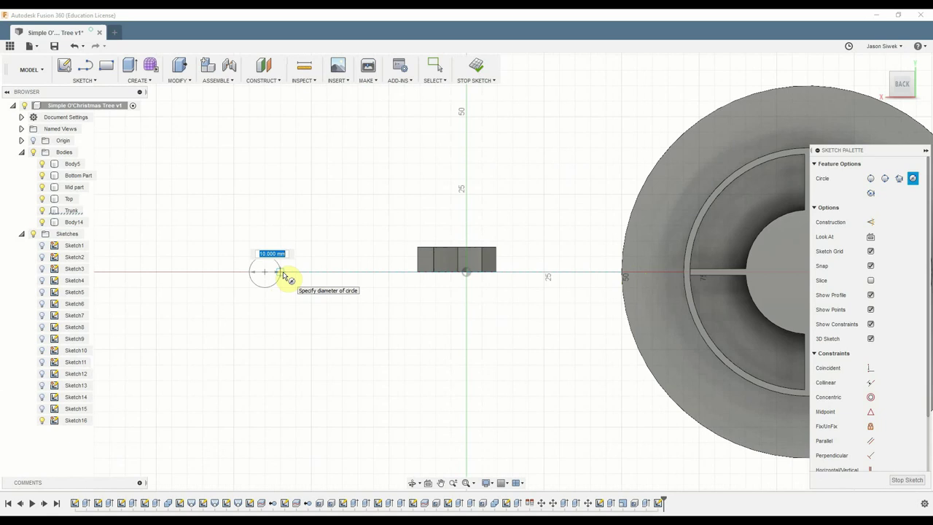
type("8")
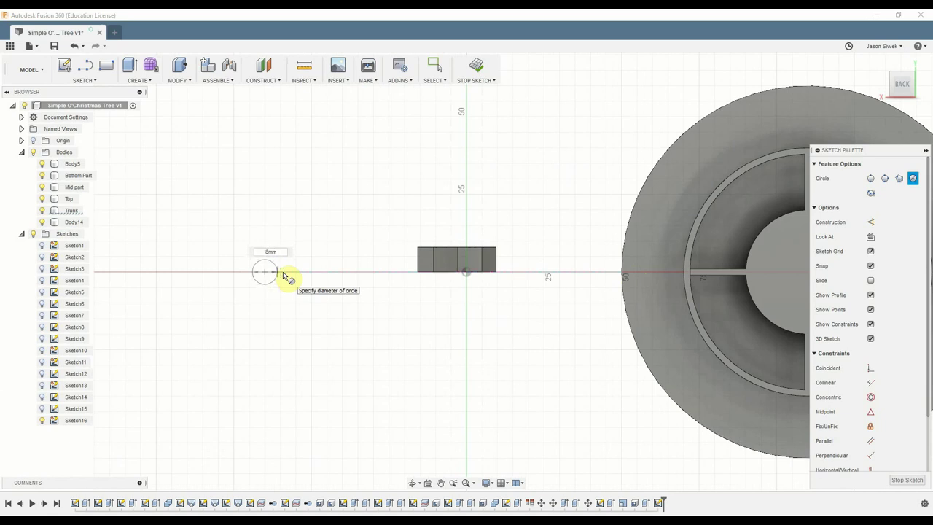
key("Return")
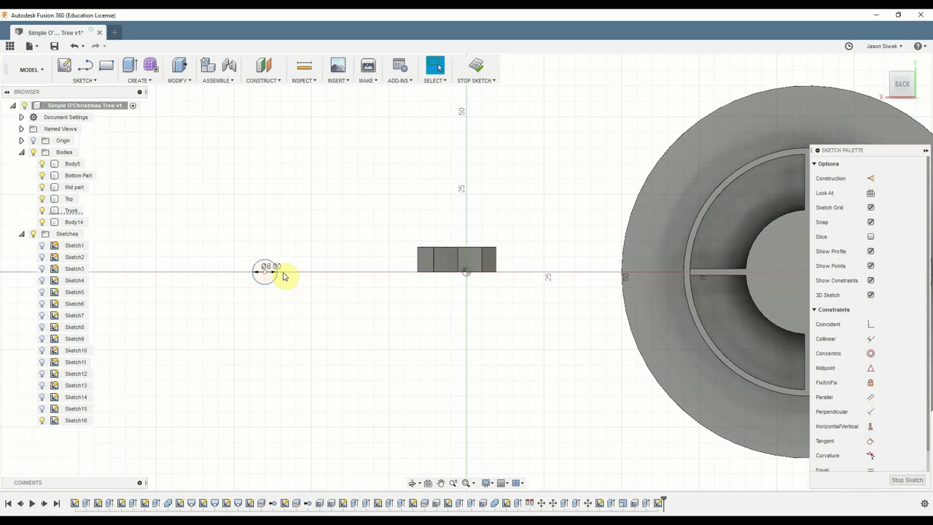
- Extrude the 8 mm circle 12 mm into a cylindrical peg (Body15), undoing and redoing once
key("e")
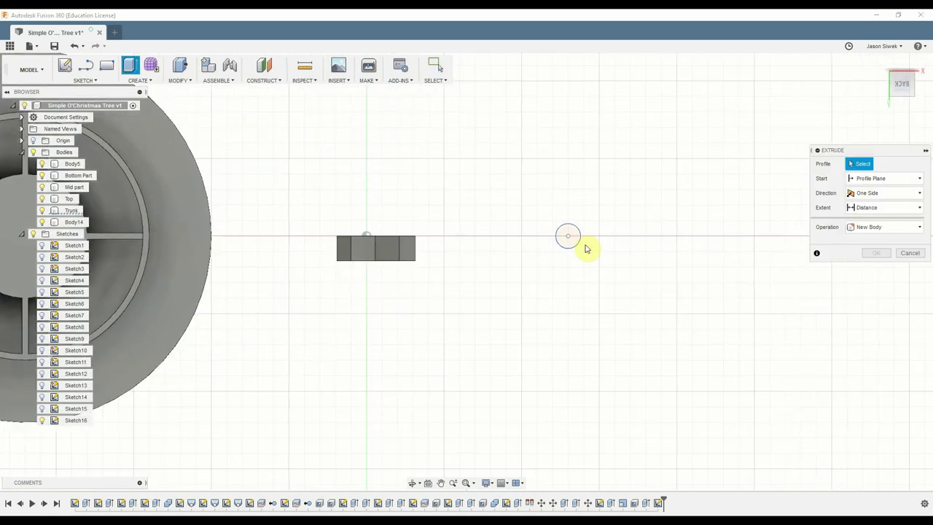
left_click(571, 242)
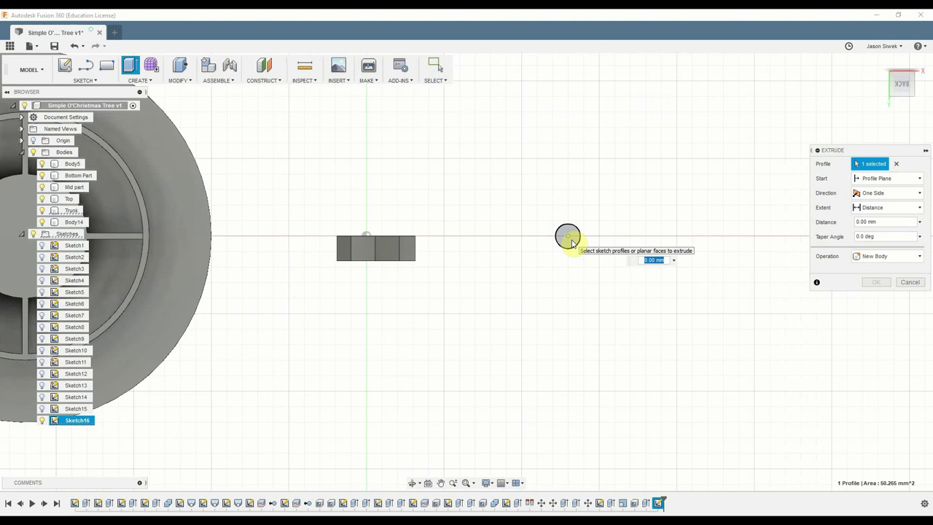
type("12mm")
key("Return")
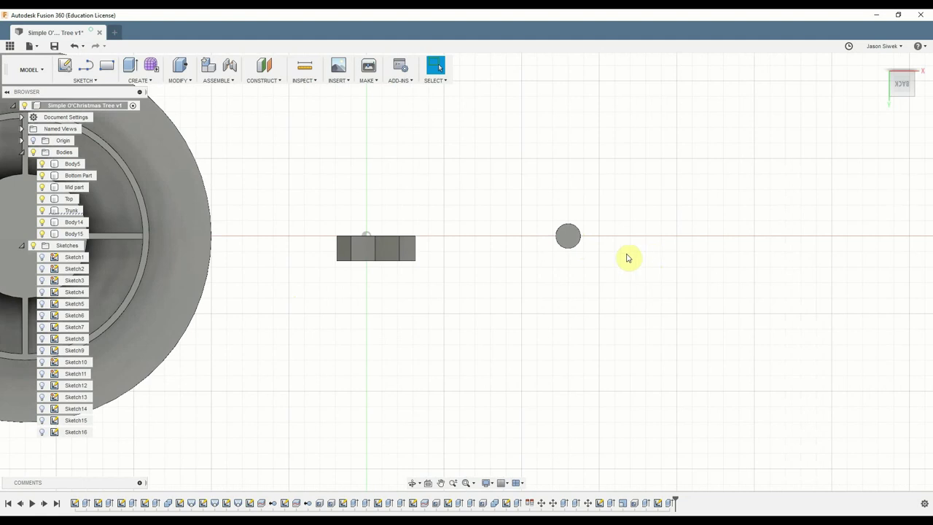
key("ctrl+z")
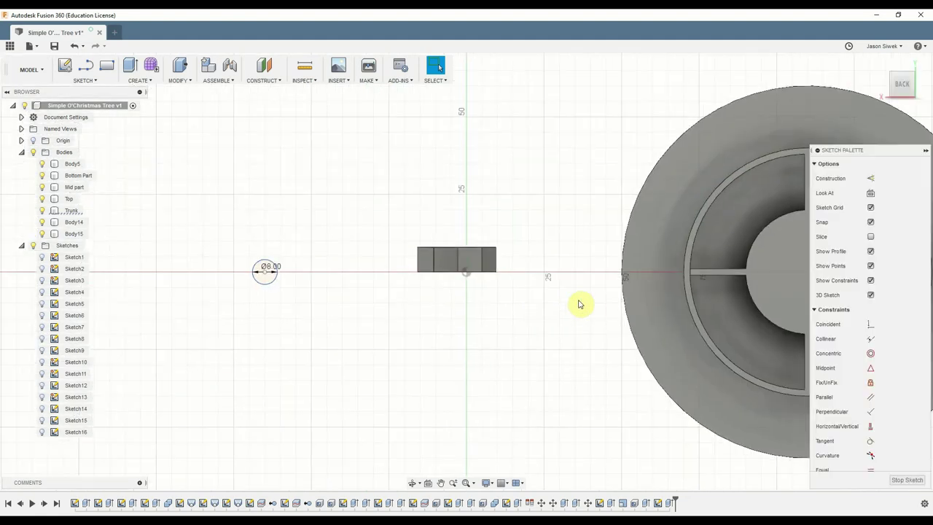
key("e")
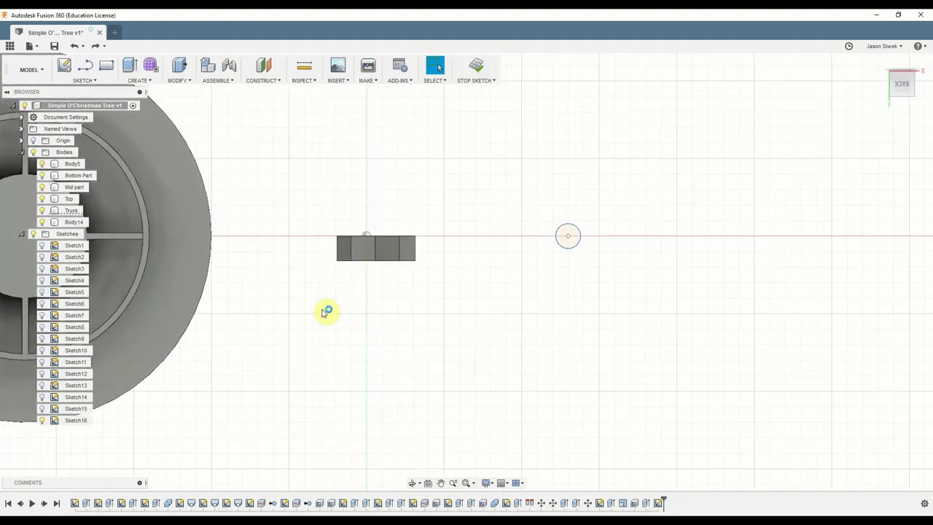
left_click(569, 241)
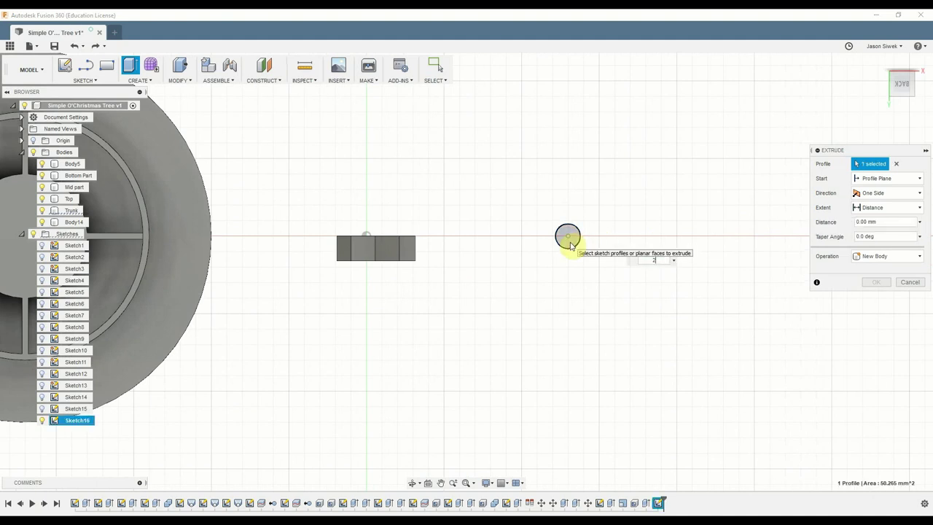
key("Return")
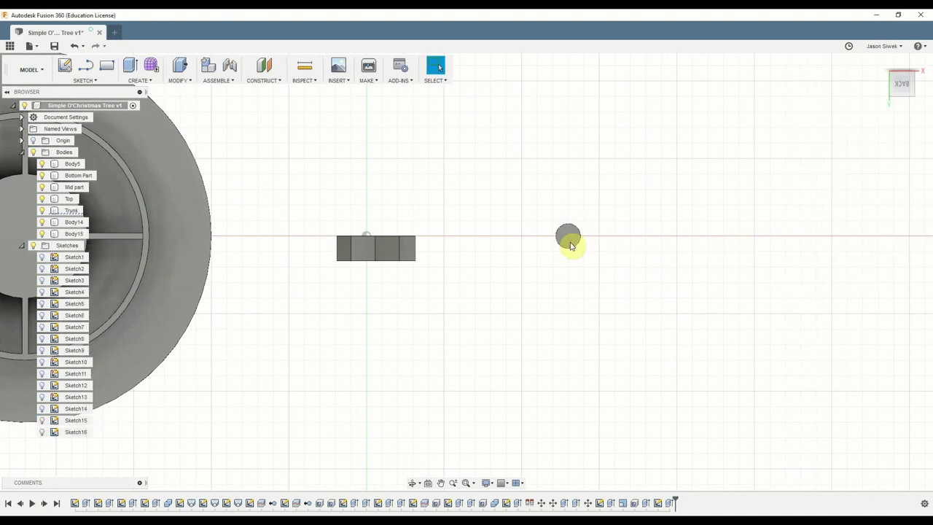
- Orbit, then use the ViewCube to get a front view with the tree standing upright
middle_click_drag(567, 351, 561, 273, "shift")
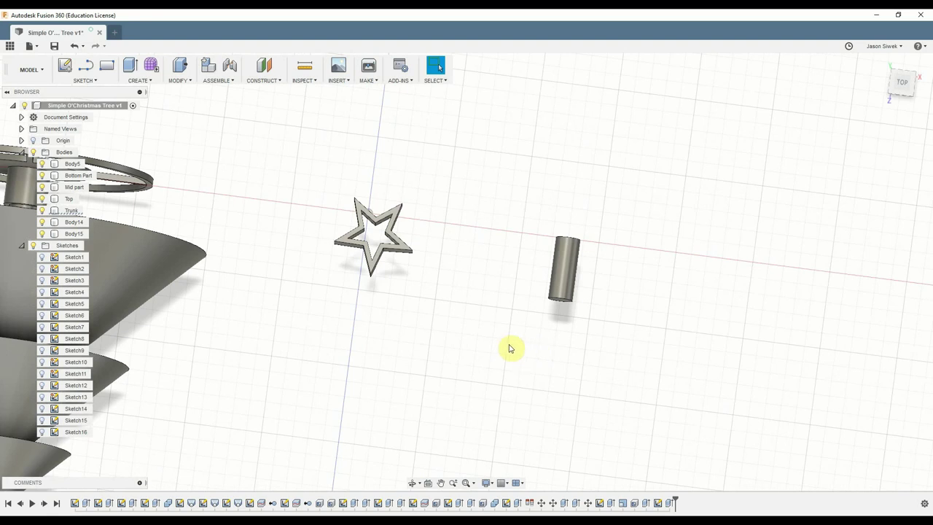
scroll(505, 347, "down", 3)
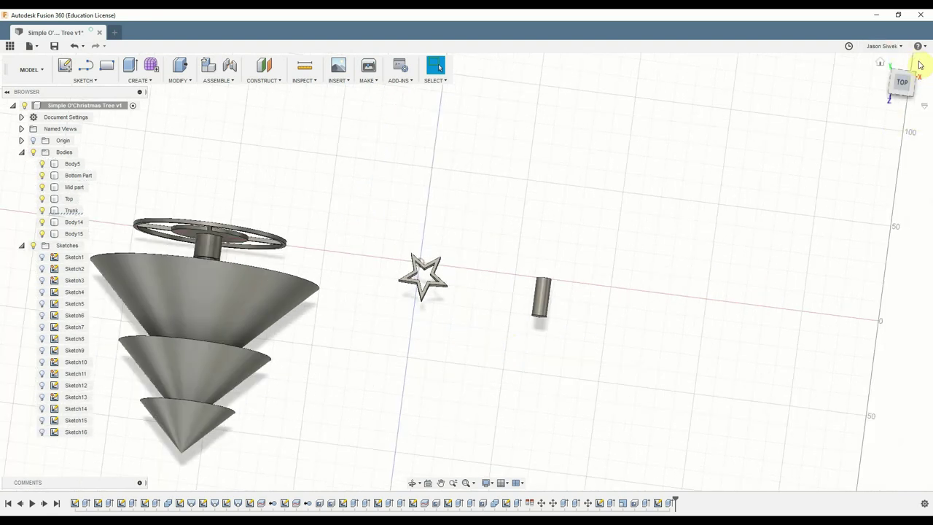
left_click(902, 77)
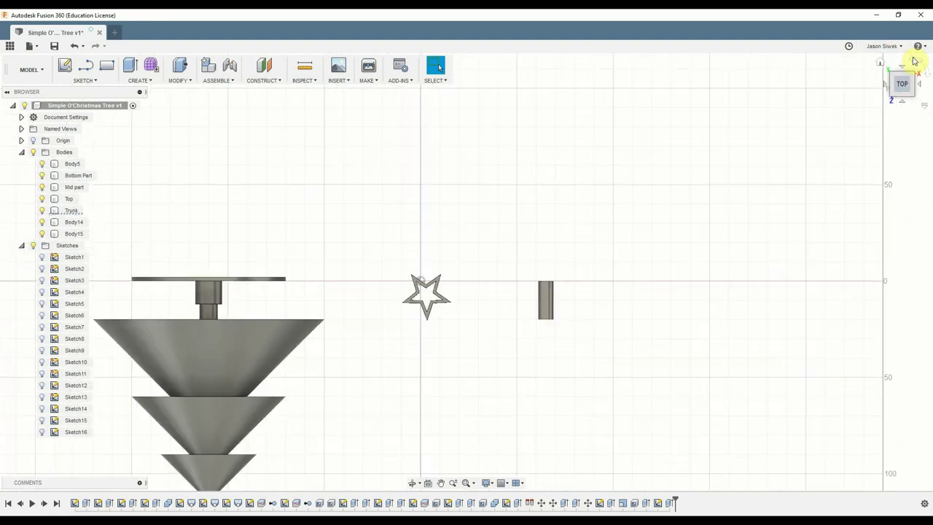
left_click(913, 60)
left_click(914, 61)
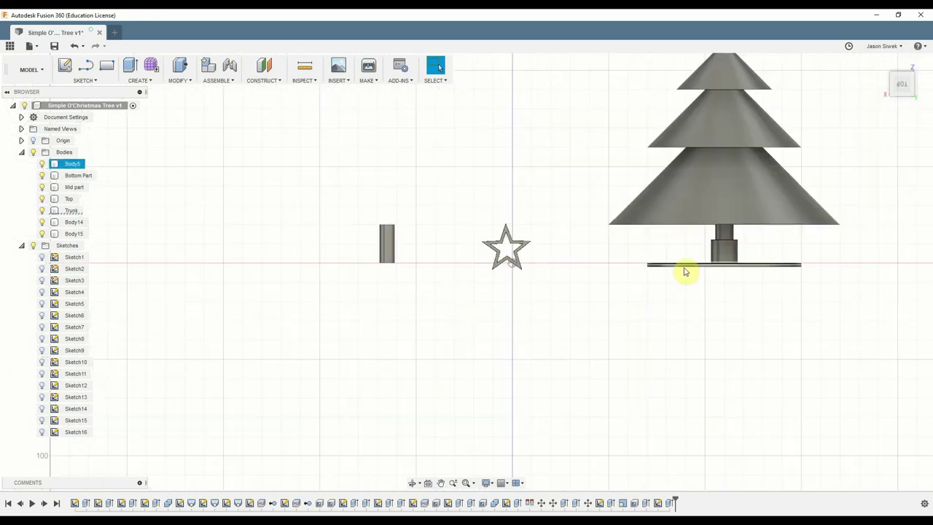
- Move Body15 roughly under the star by dragging its X and Z arrows
key("m")
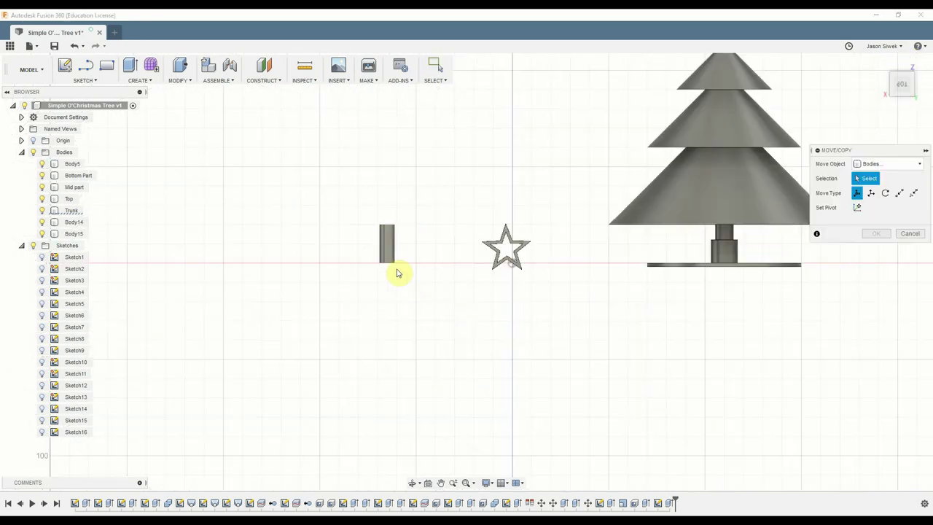
left_click(387, 248)
left_click(387, 234)
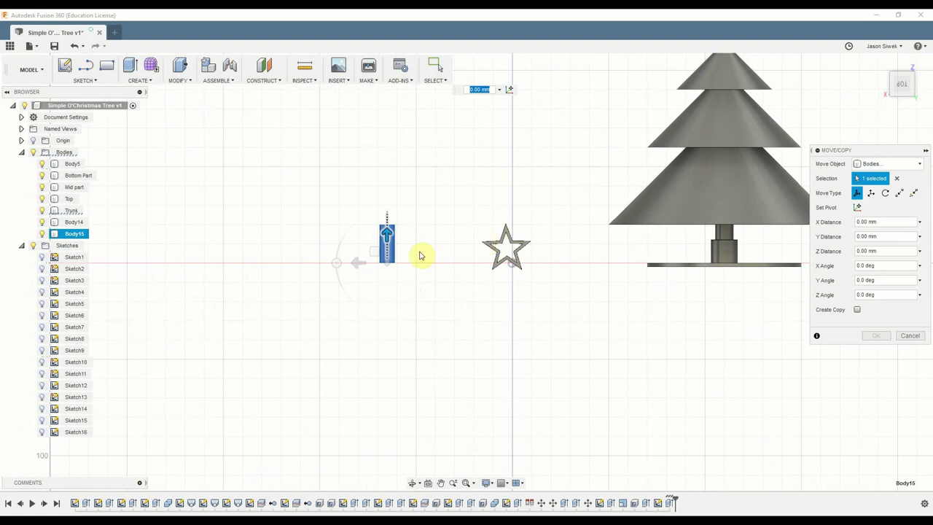
left_click_drag(356, 264, 479, 263)
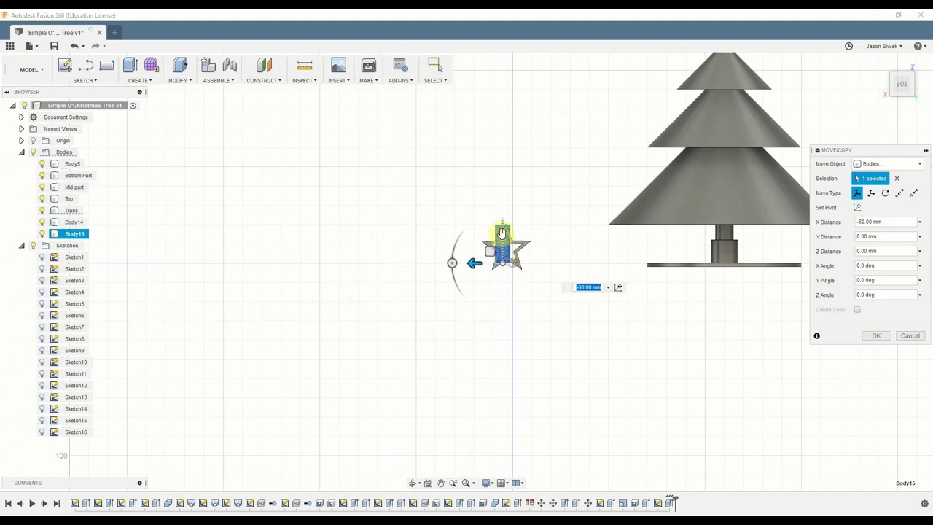
left_click_drag(502, 232, 503, 284)
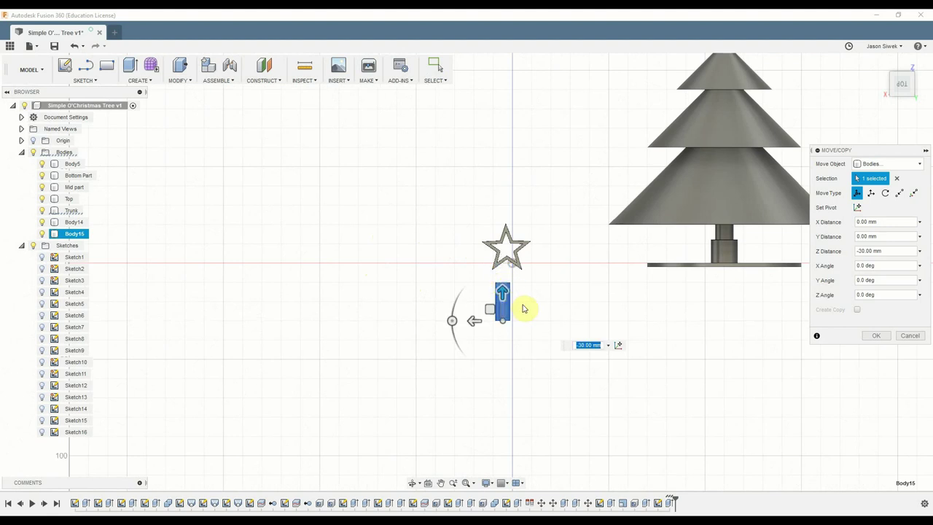
scroll(474, 323, "up", 3)
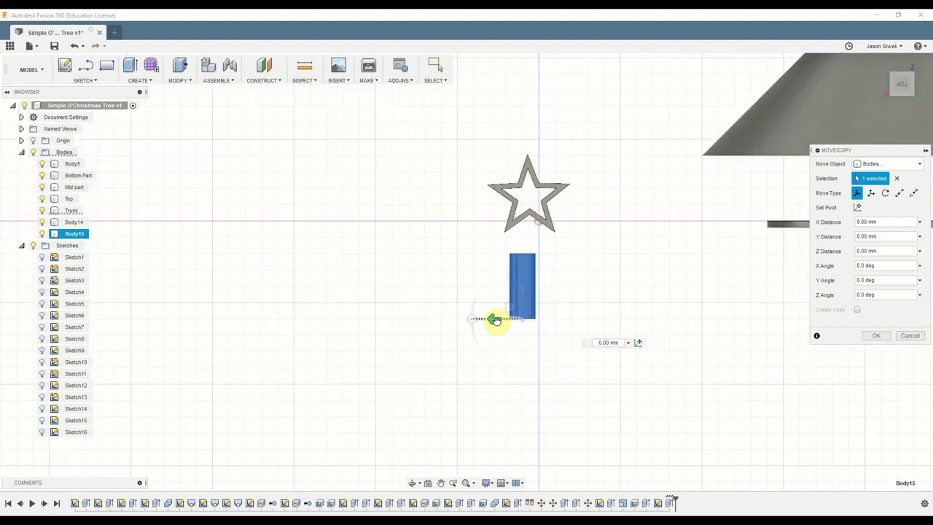
left_click_drag(496, 321, 500, 319)
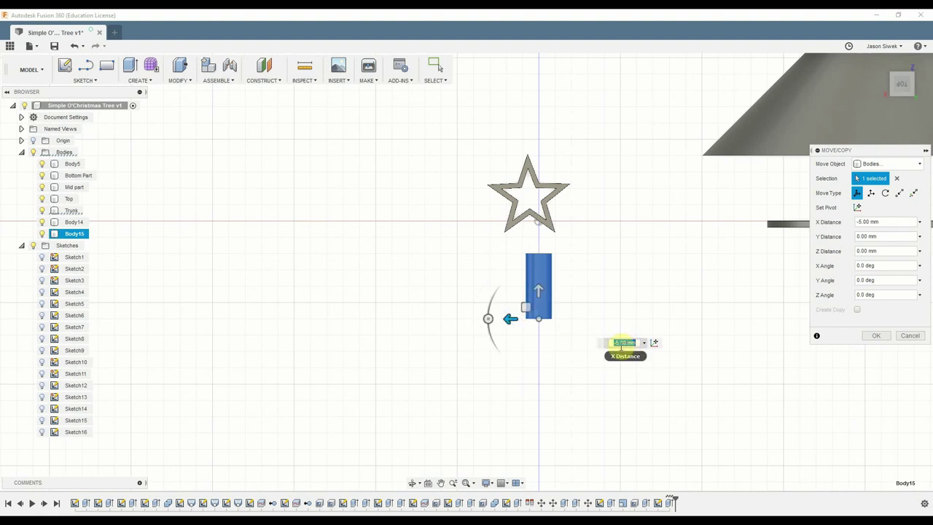
- Set the peg's X move distance to -2.5 mm to centre it below the star
left_click(623, 342)
type("-20")
key("Return")
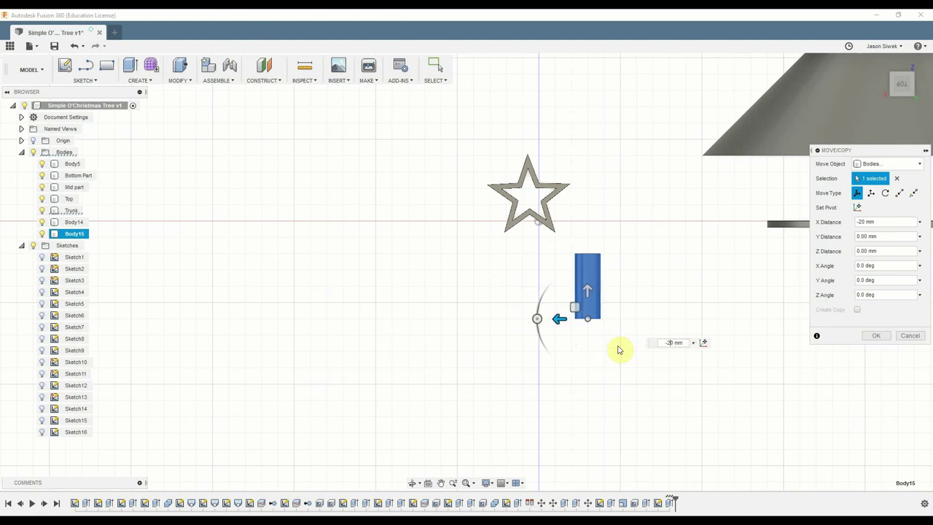
type(".5")
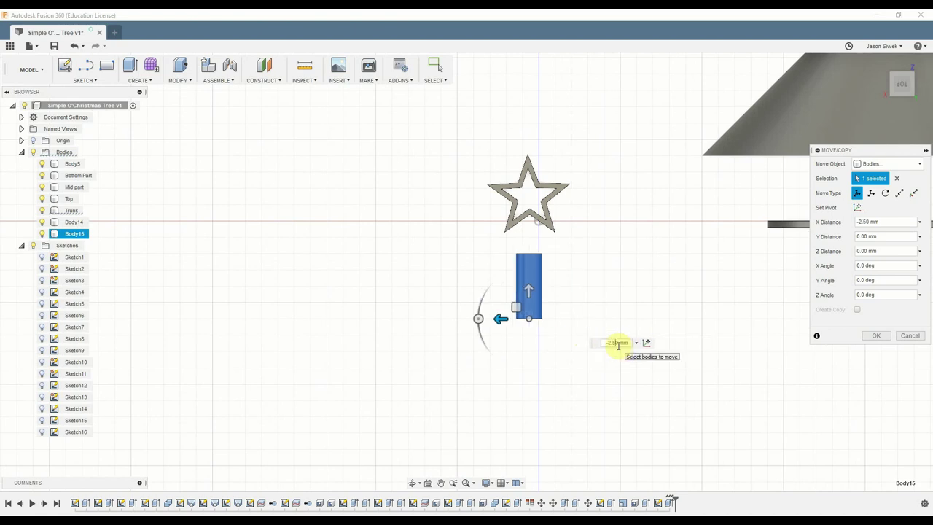
key("Return")
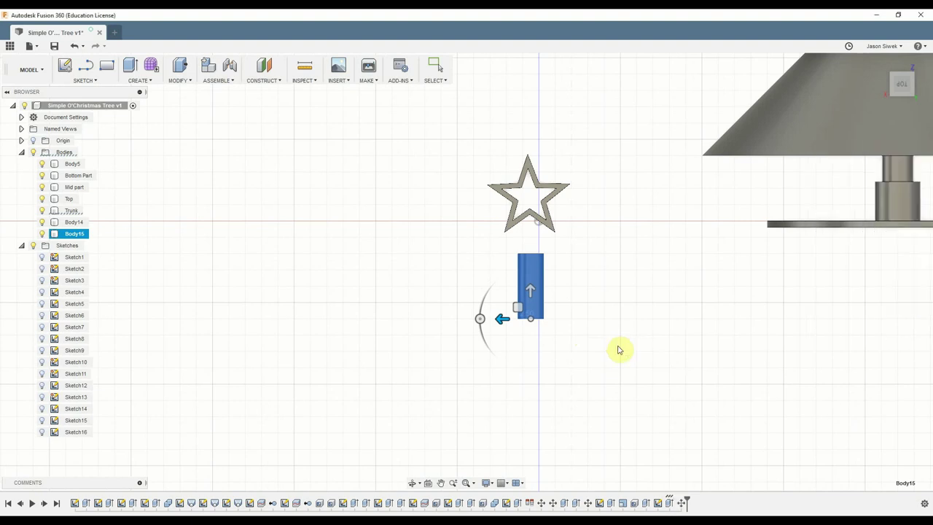
scroll(646, 255, "up", 3)
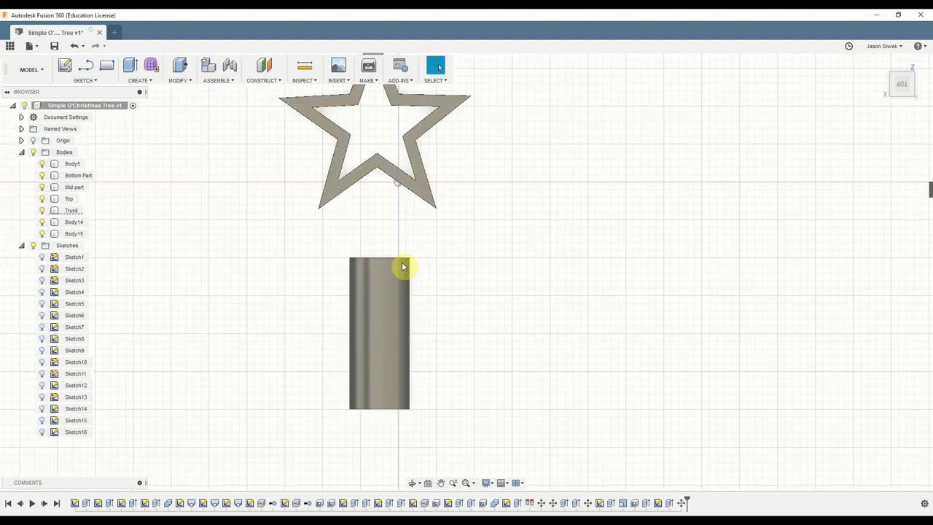
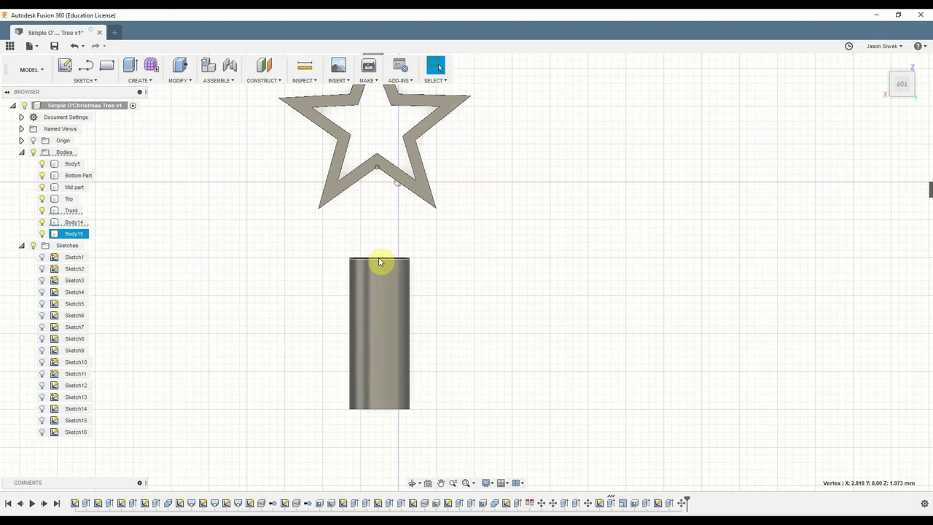
- Move Body15, the peg cylinder, 9.00 mm up in Z to meet the star's underside
scroll(466, 259, "down", 2)
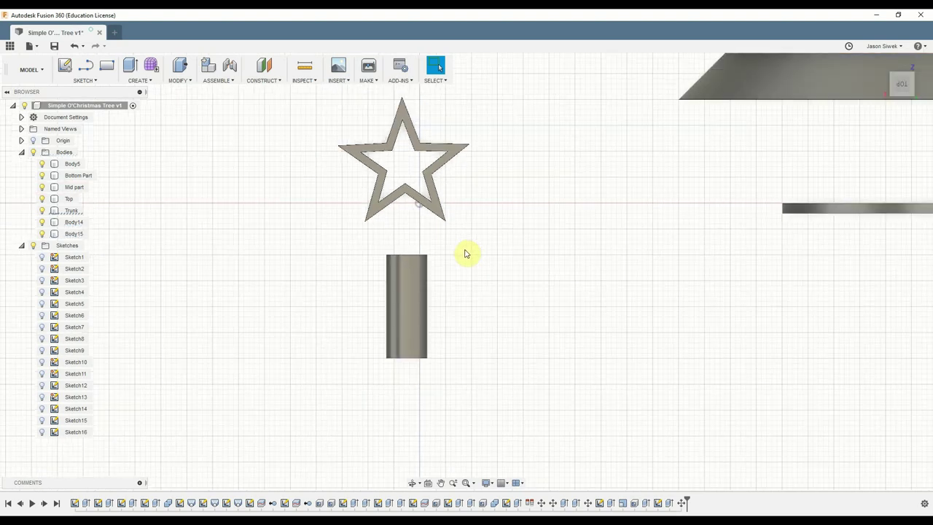
key("m")
left_click(408, 295)
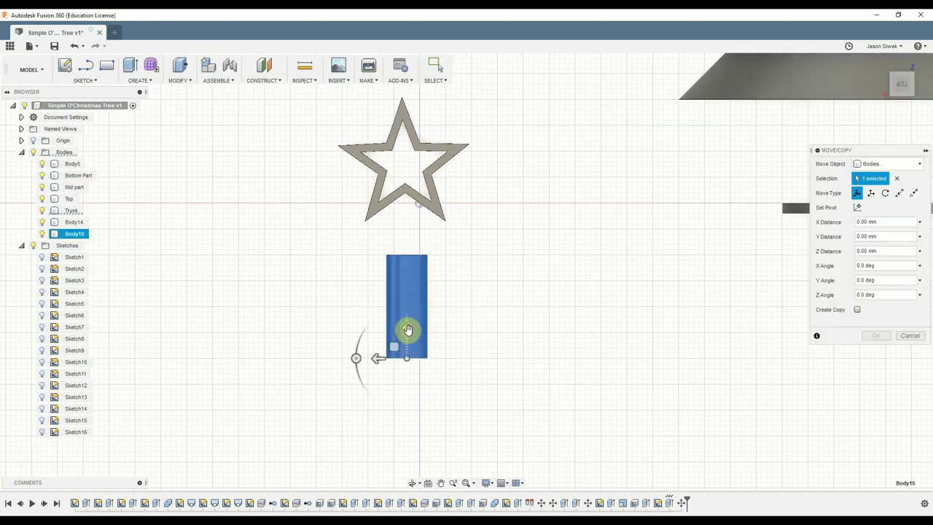
left_click_drag(408, 327, 406, 284)
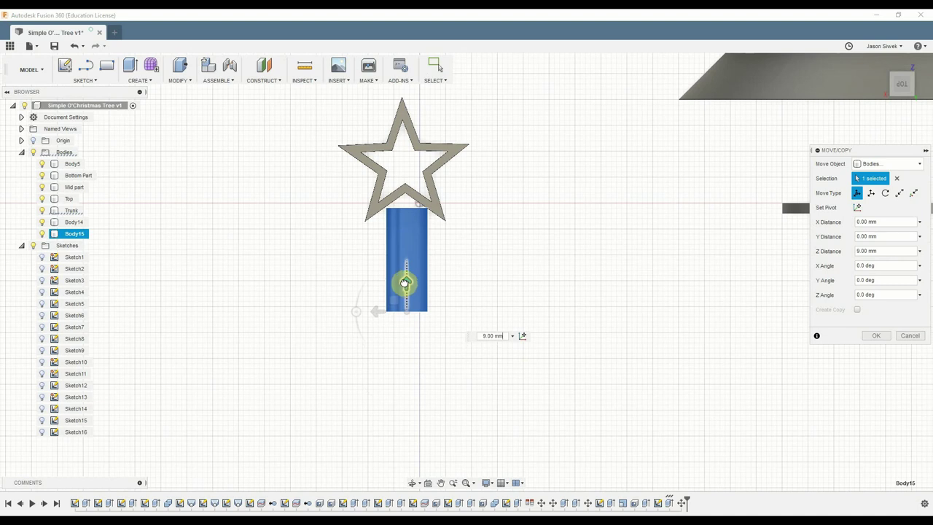
key("Return")
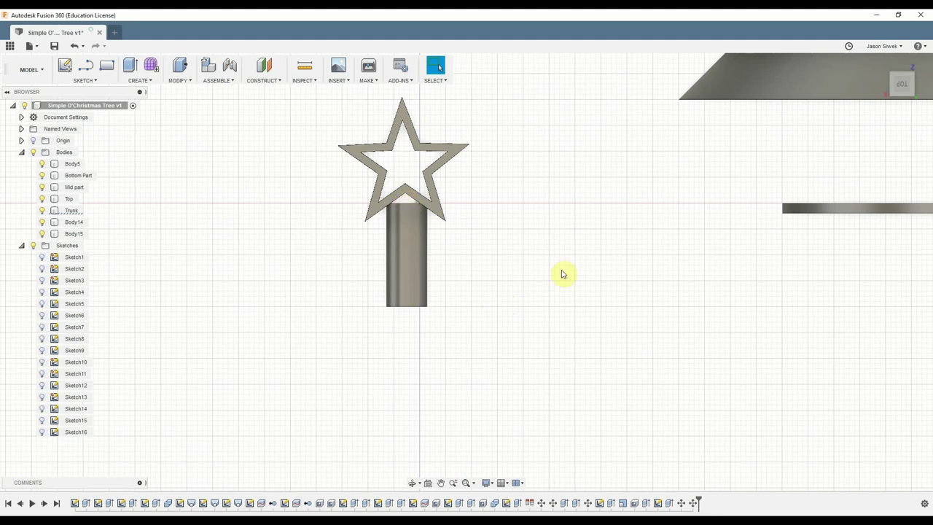
scroll(612, 293, "up", 2)
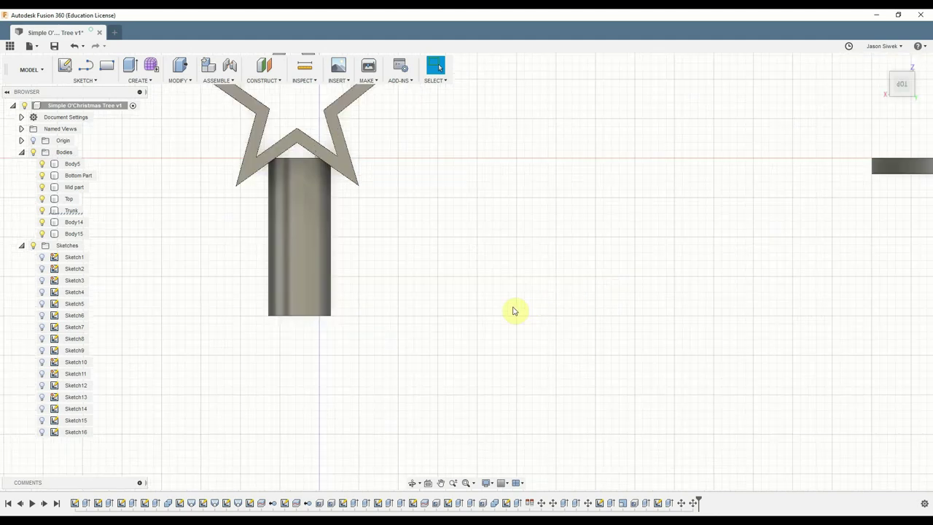
- In the right side view, shift Body15 3.00 mm along Y to align with the star
middle_click_drag(416, 318, 487, 402, "shift")
left_click(489, 379)
key("m")
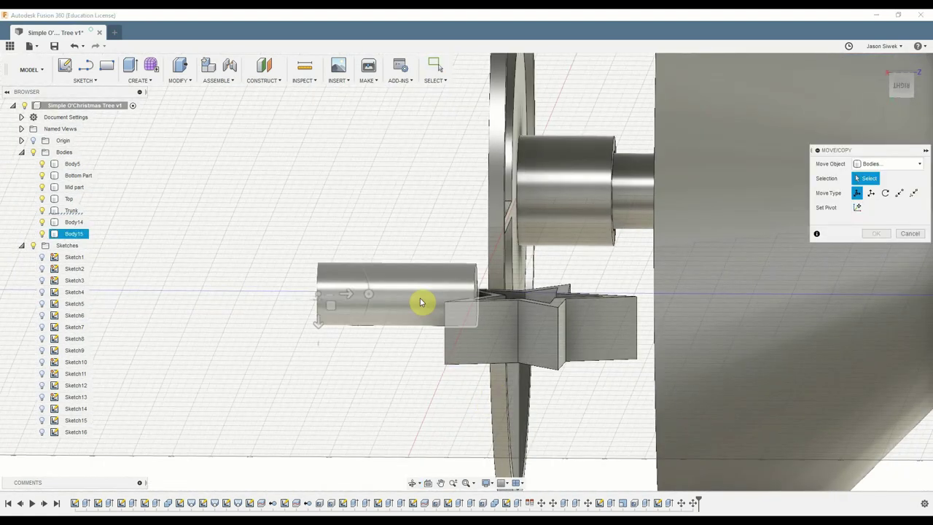
left_click(393, 300)
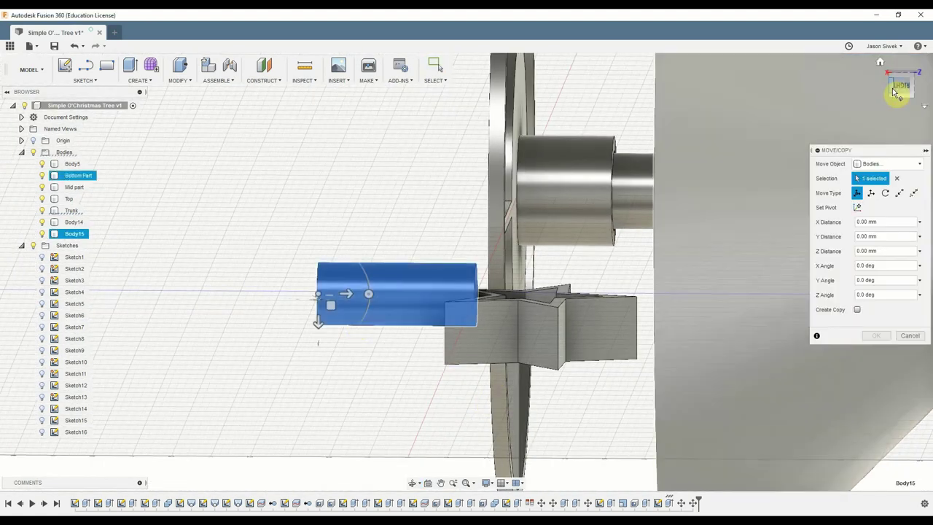
left_click(901, 85)
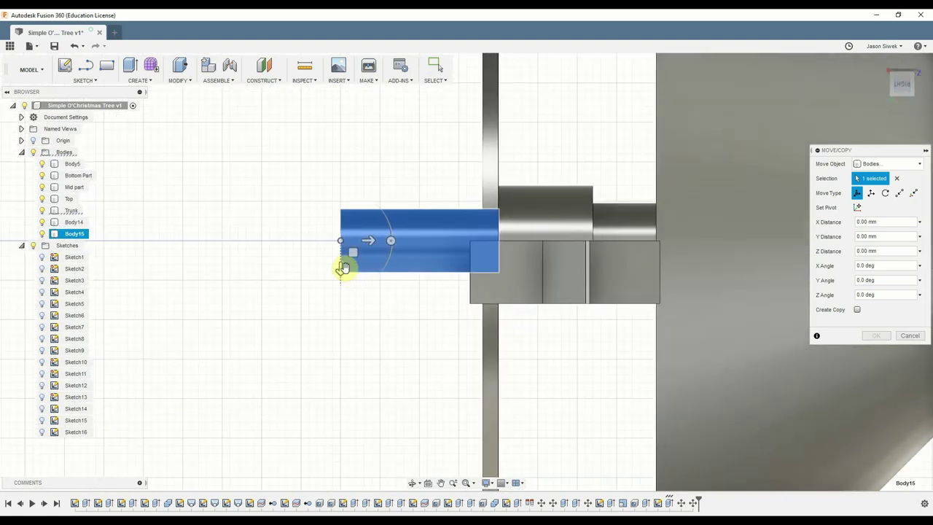
left_click_drag(341, 266, 339, 302)
key("Return")
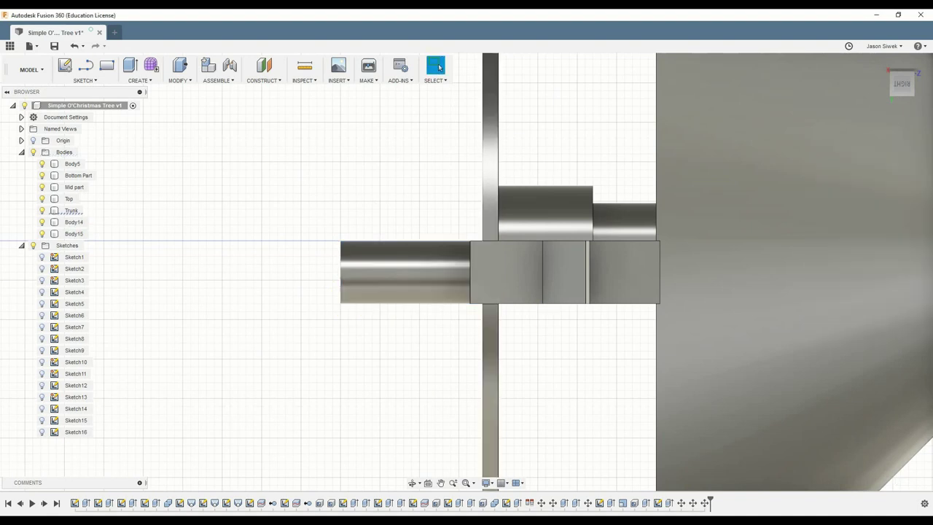
- Switch to the top view, zoom in on the star, and select Body15 for another Move/Copy
left_click(916, 64)
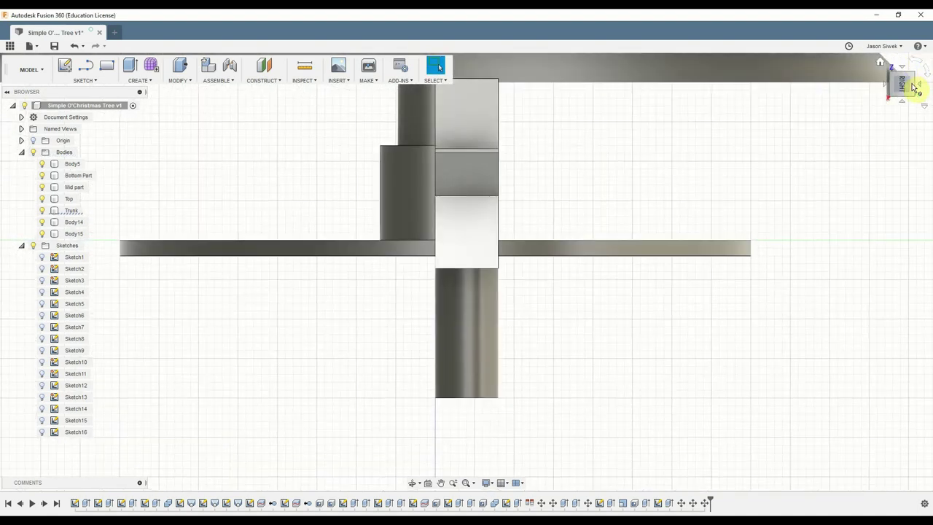
left_click(921, 87)
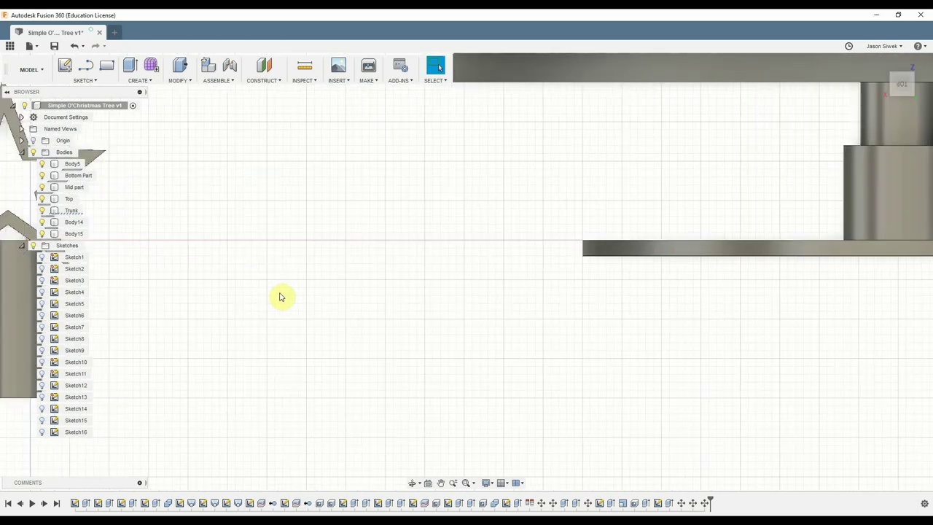
scroll(437, 251, "up", 5)
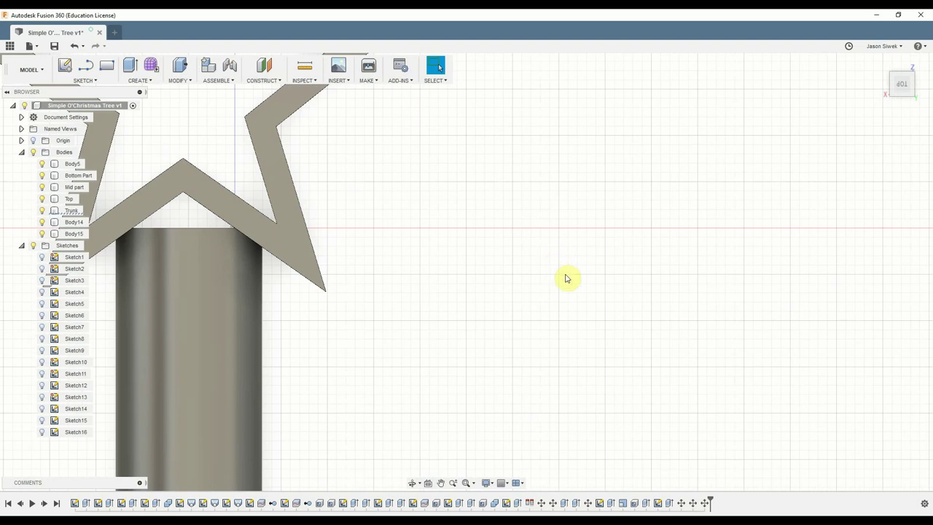
key("m")
left_click(217, 349)
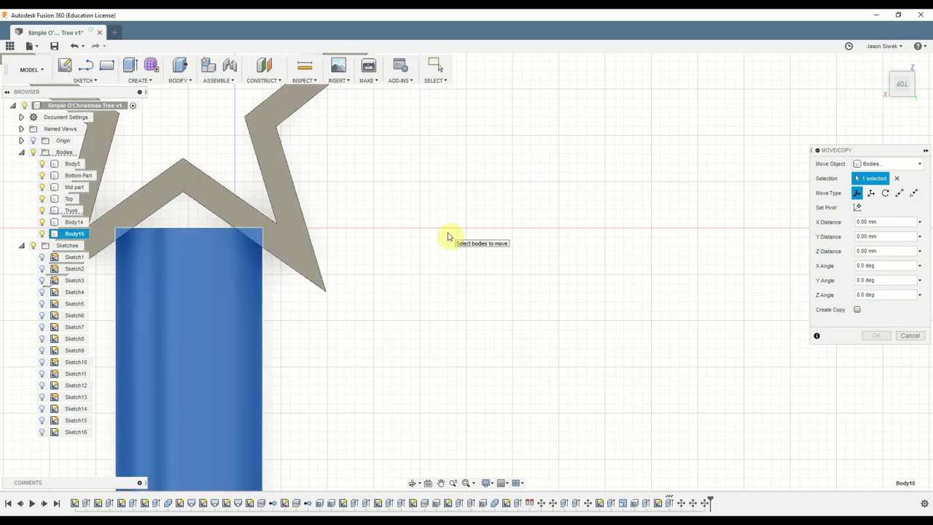
- Restart the Move/Copy on Body15 and test dragging its Z and X arrows
key("Escape")
key("m")
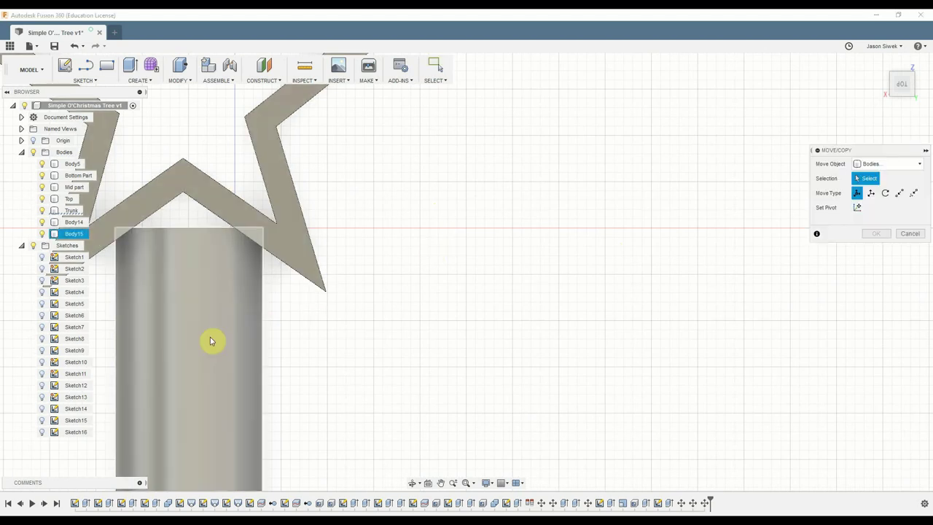
left_click(210, 337)
scroll(322, 314, "down", 3)
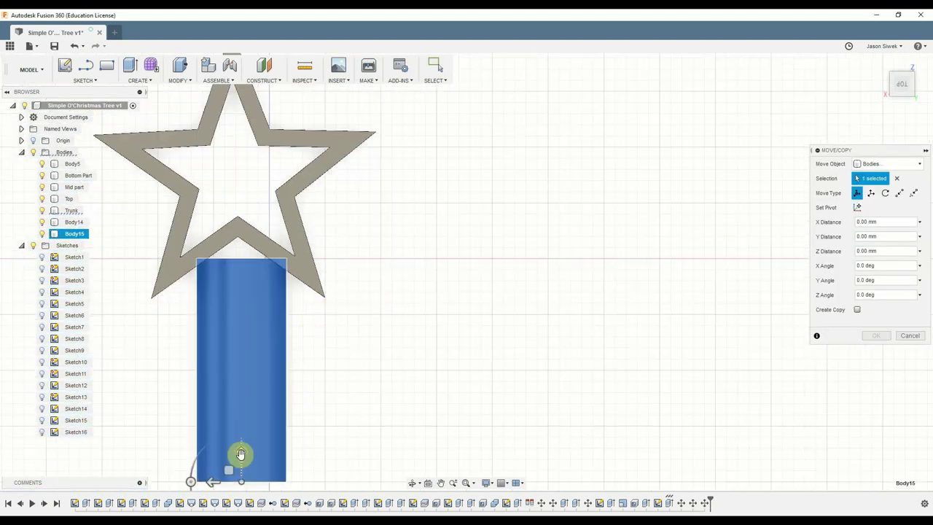
left_click_drag(242, 454, 239, 446)
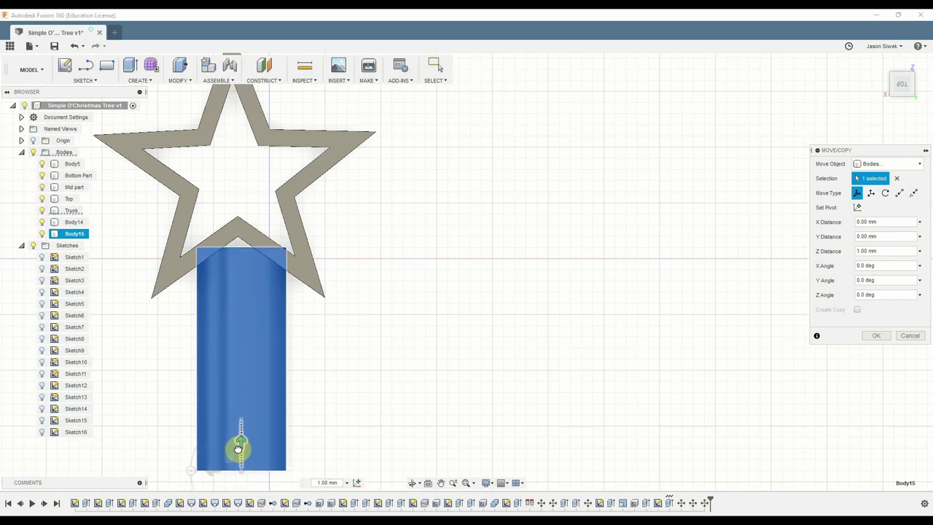
scroll(386, 401, "up", 2)
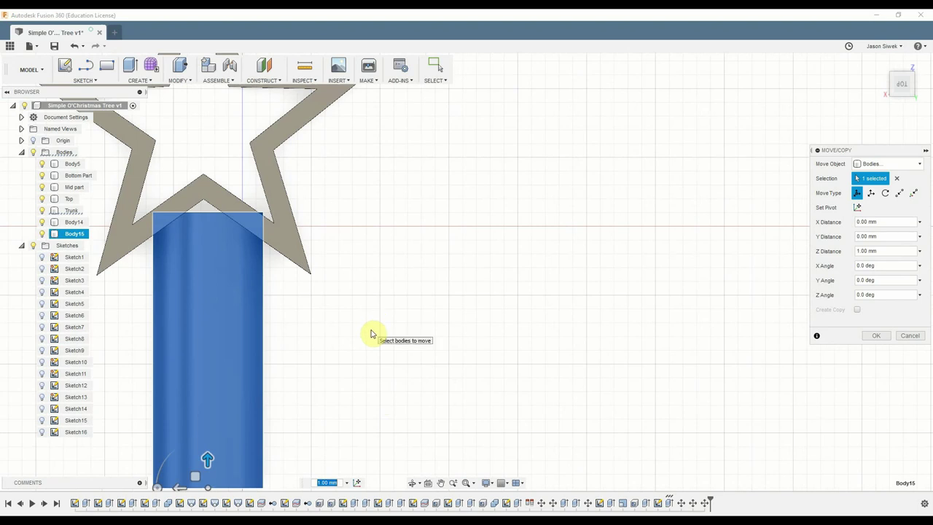
middle_click_drag(406, 339, 481, 321)
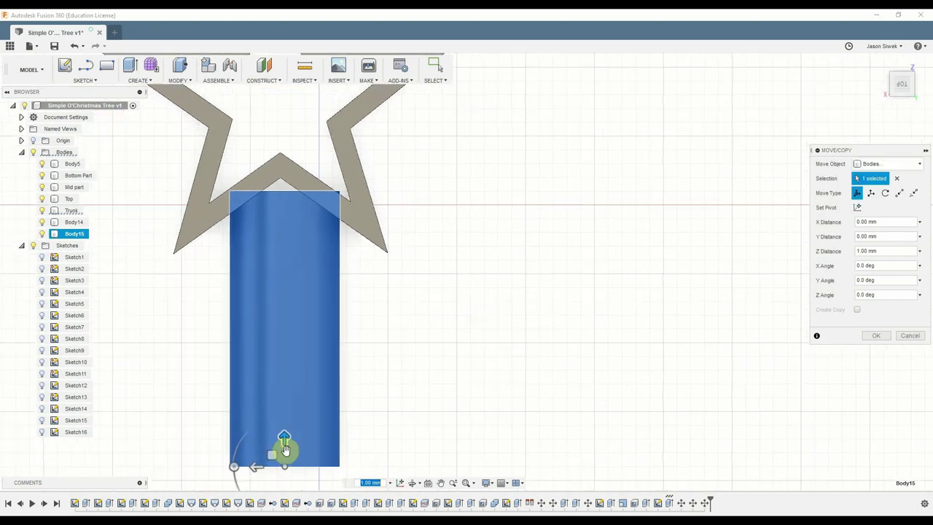
left_click(255, 468)
mouse_move(252, 470)
left_mouse_down()
mouse_move(241, 466)
mouse_move(252, 466)
left_mouse_up()
- Try X Distance values for Body15, ending at 0.330 mm
left_click(370, 483)
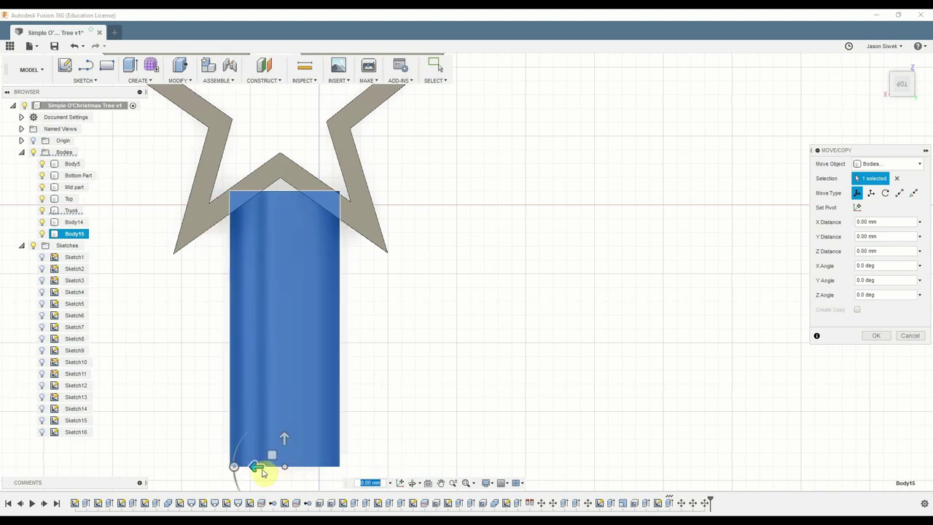
left_click_drag(252, 467, 253, 468)
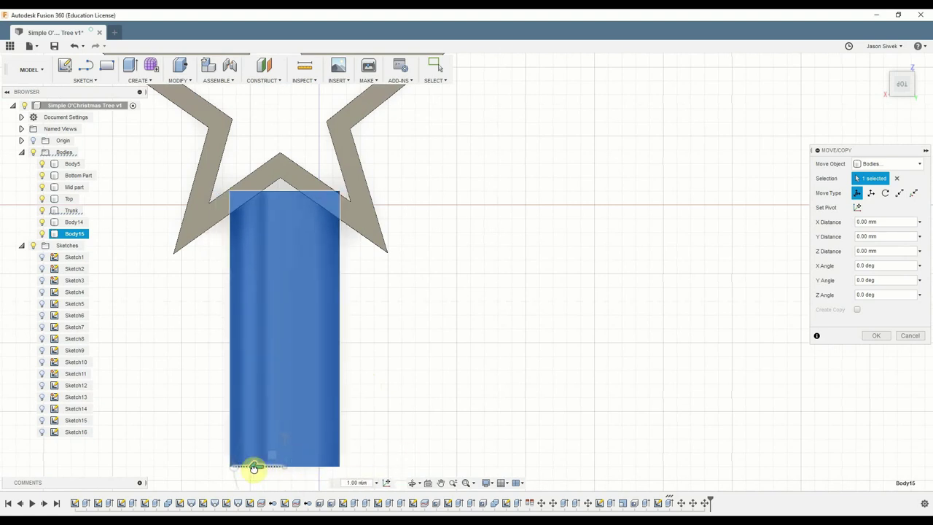
left_click(371, 483)
left_click(370, 482)
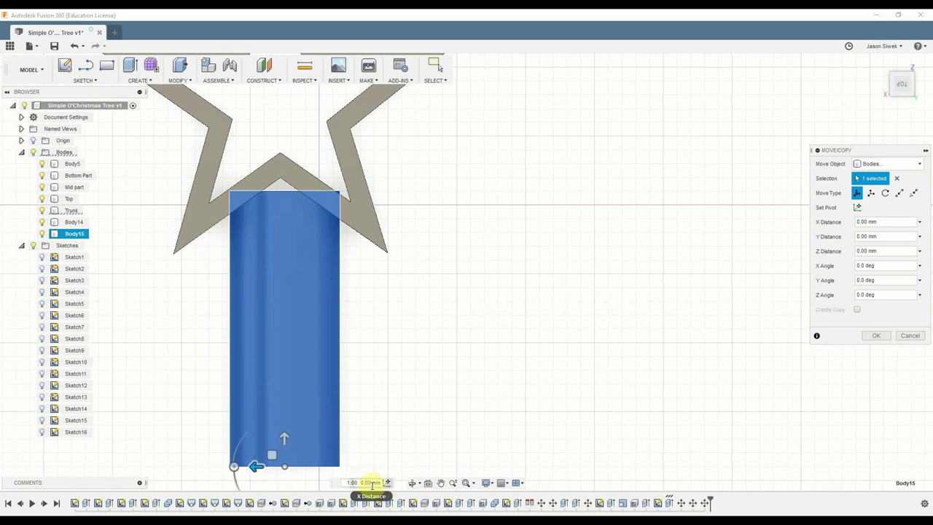
type("0.5")
key("Return")
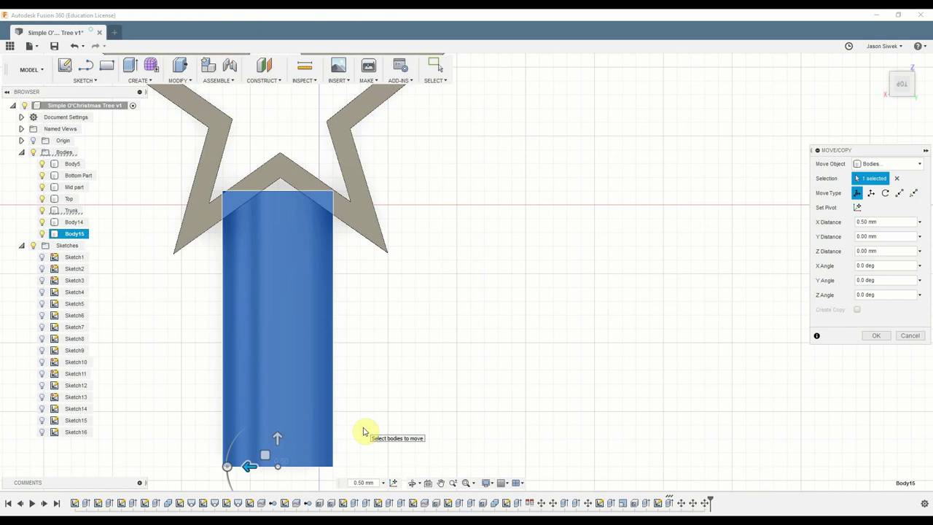
type("0")
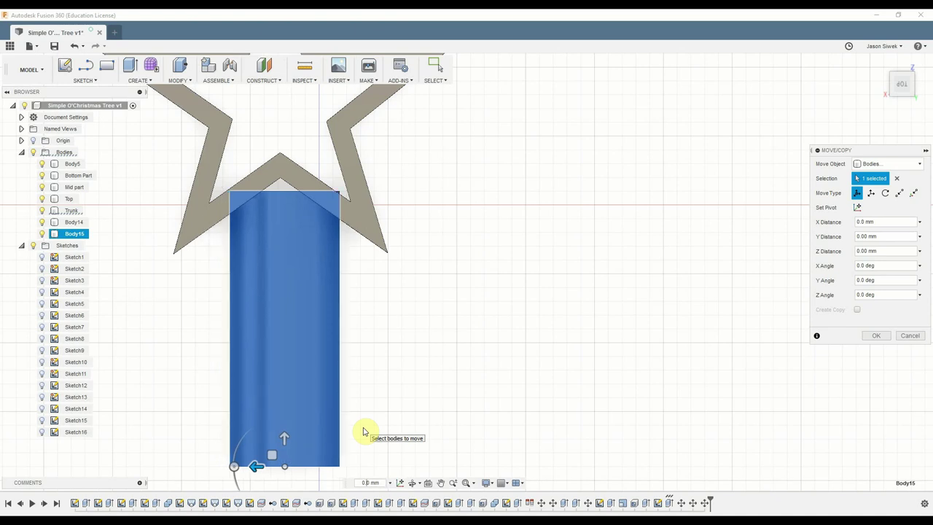
key("Return")
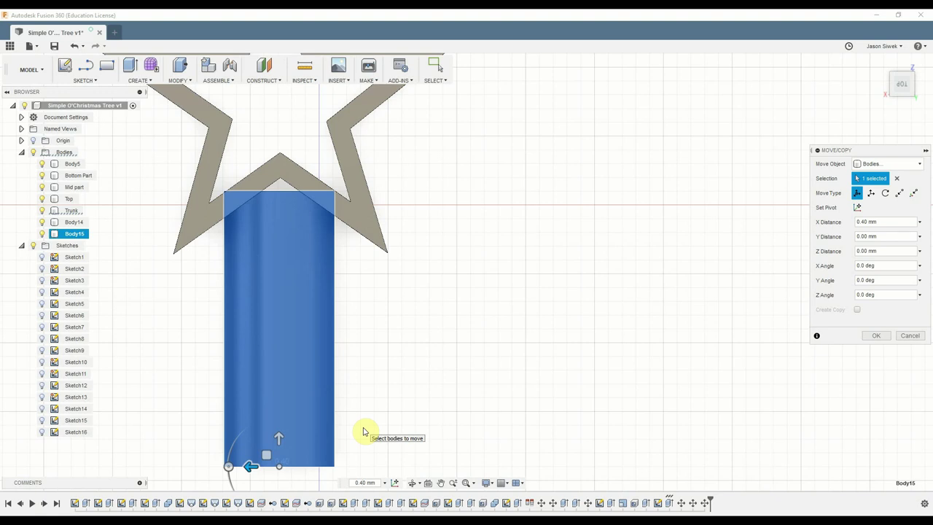
key("Return")
key("Return")
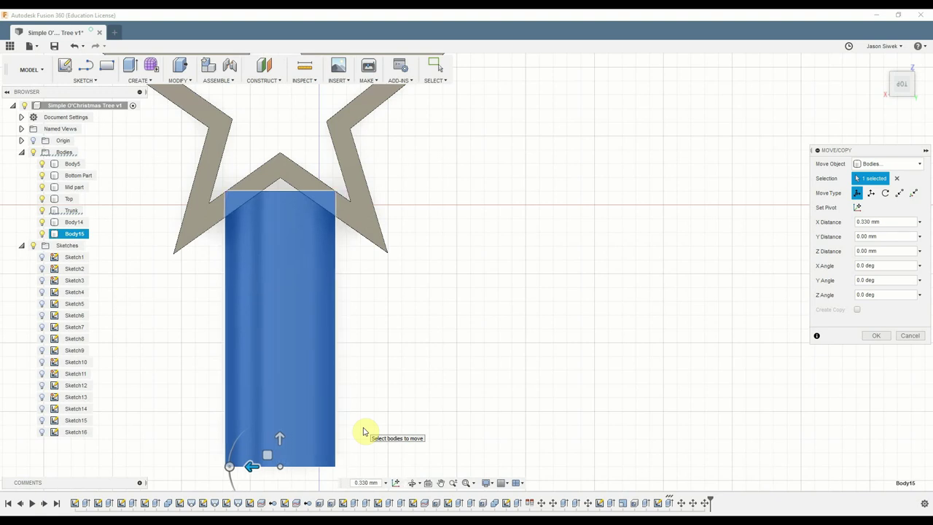
- Set Body15's X Distance to 0.280 mm and commit the sideways move
scroll(430, 377, "up", 3)
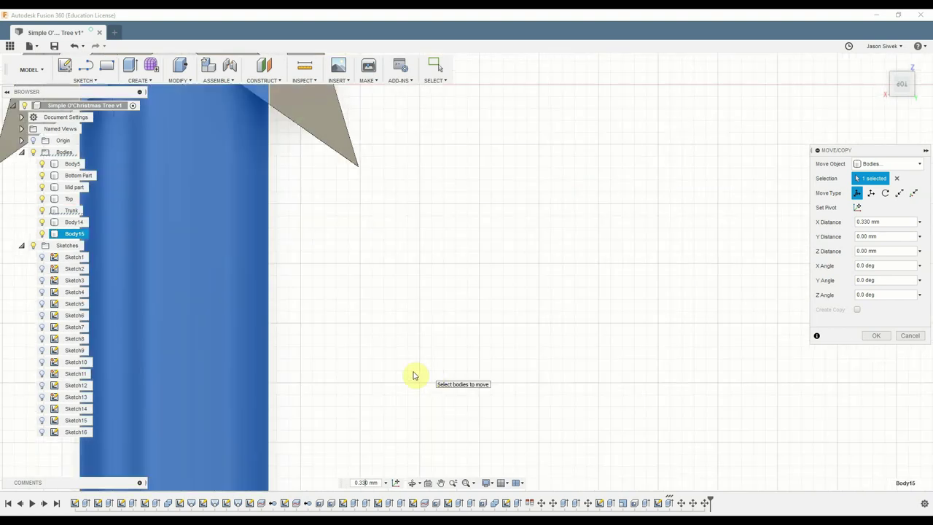
middle_click_drag(572, 360, 573, 363)
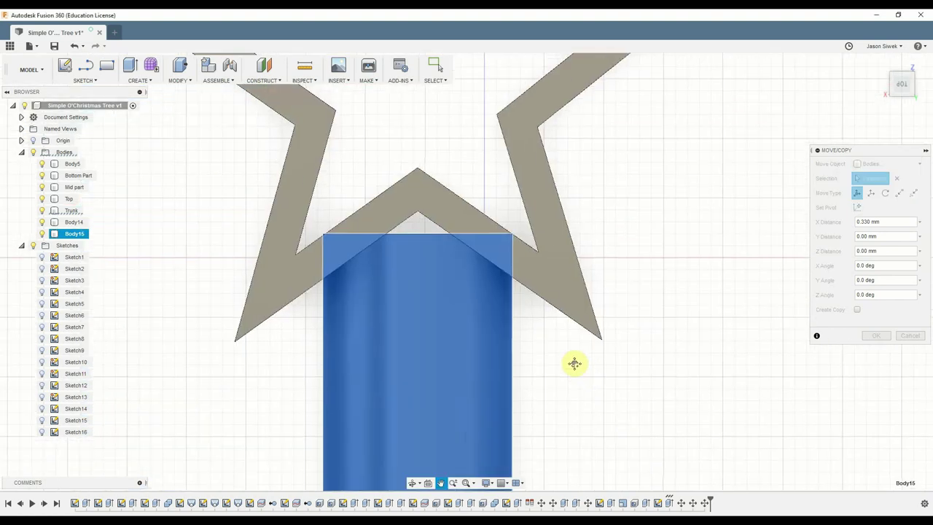
scroll(325, 242, "up", 3)
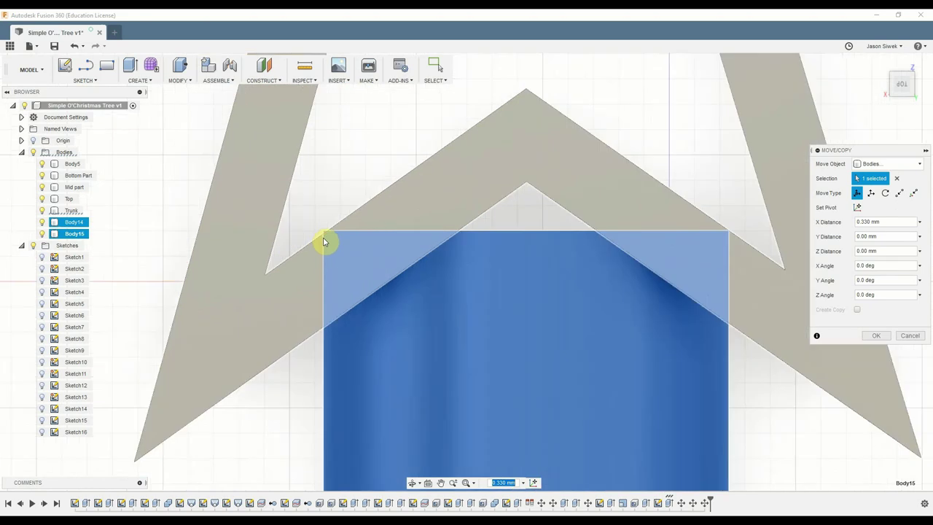
scroll(325, 242, "up", 2)
scroll(489, 299, "down", 3)
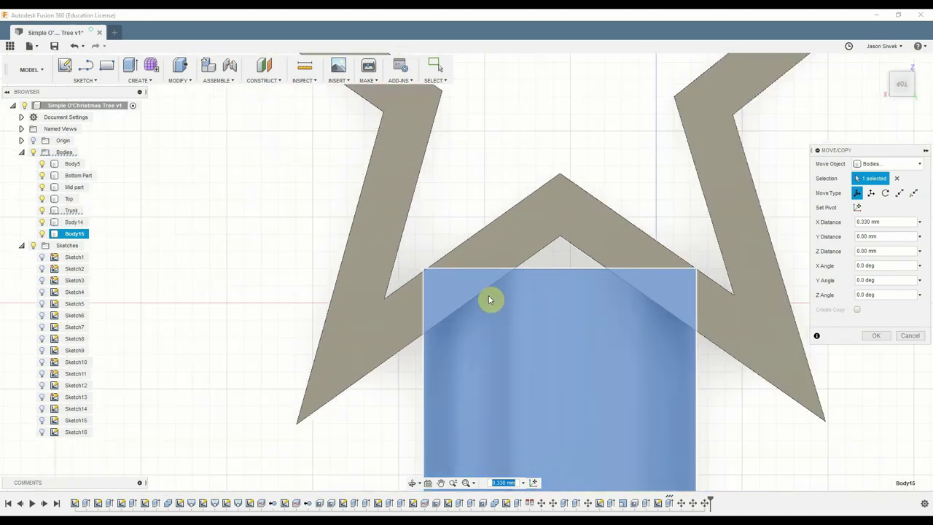
scroll(488, 295, "down", 1)
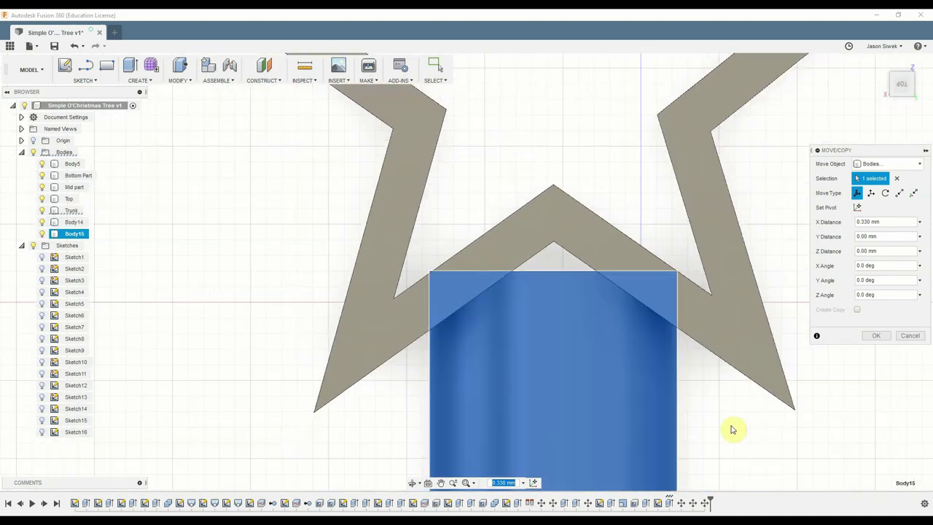
scroll(732, 430, "down", 3)
scroll(729, 428, "up", 5)
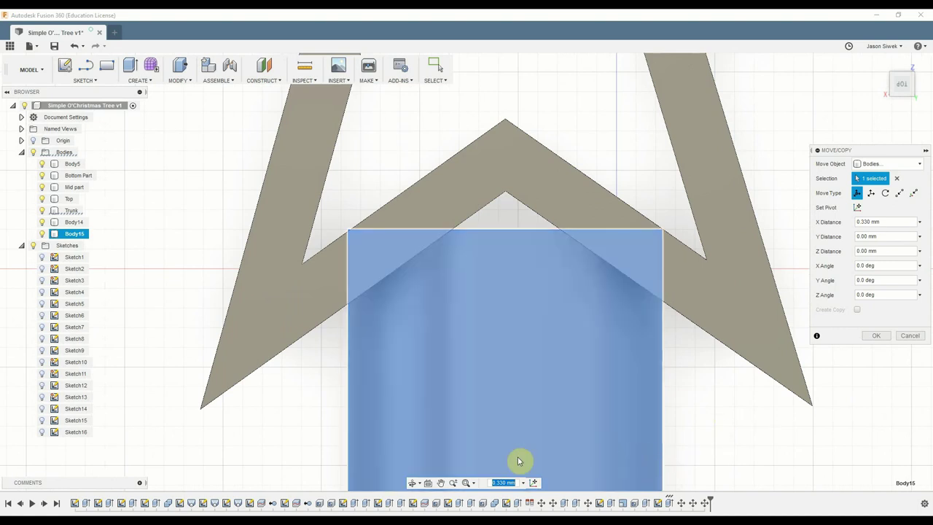
left_click(502, 483)
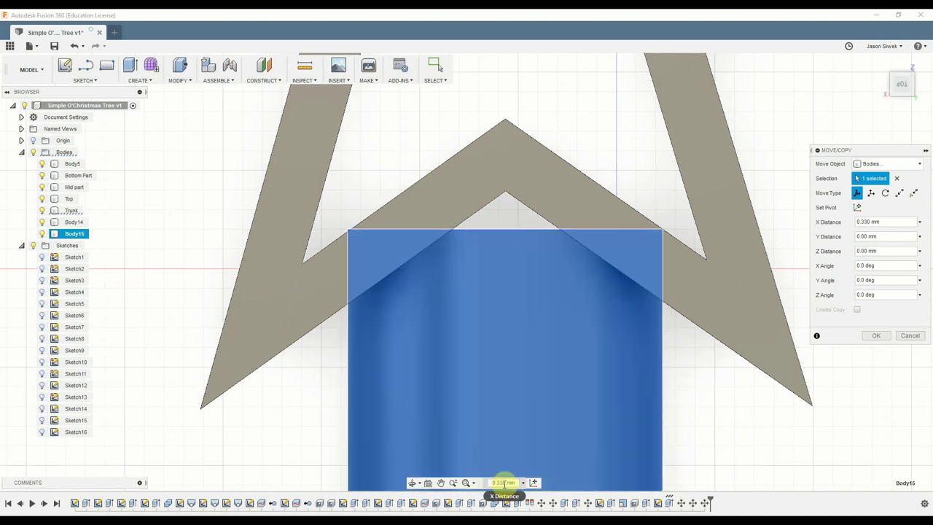
key("BackSpace")
key("Return")
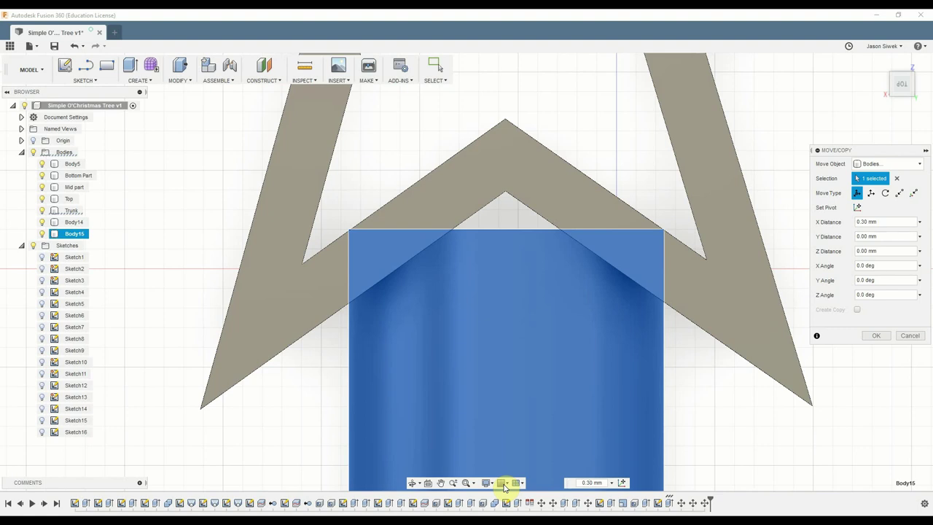
key("BackSpace")
key("Return")
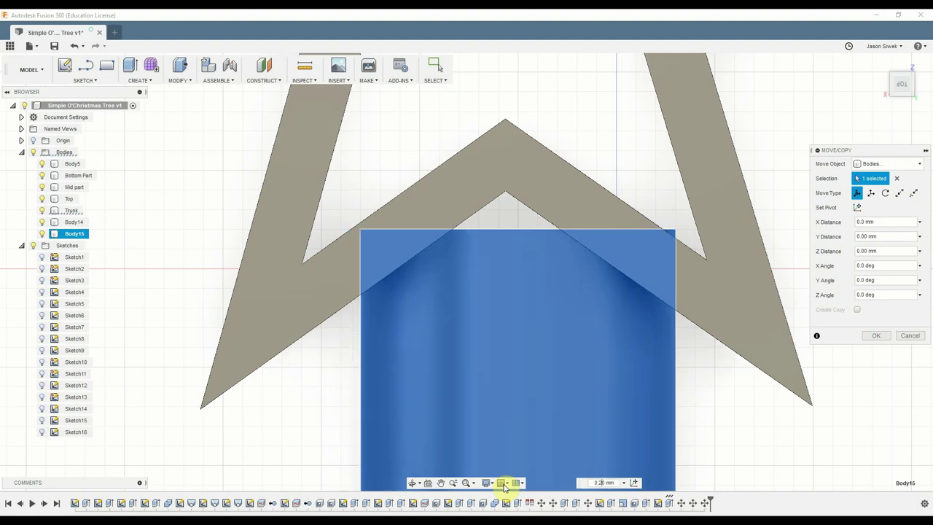
type("8")
key("Return")
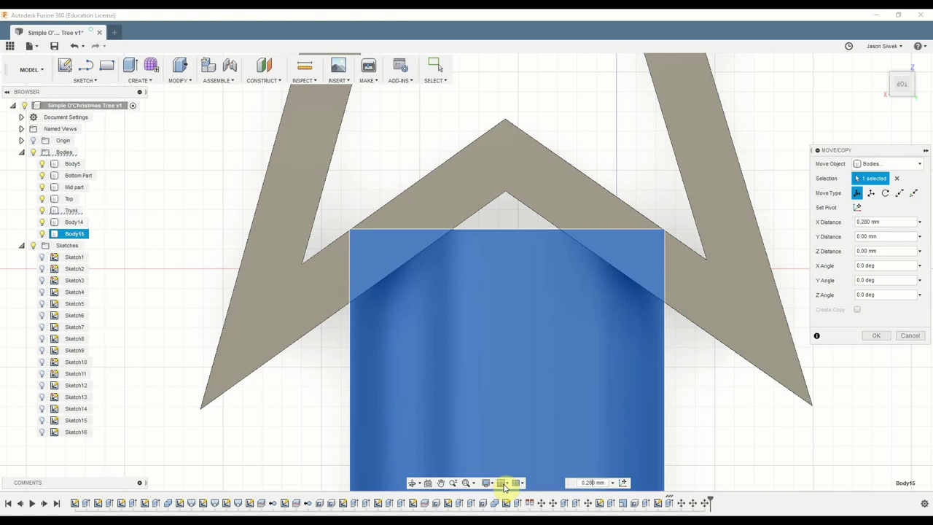
key("Return")
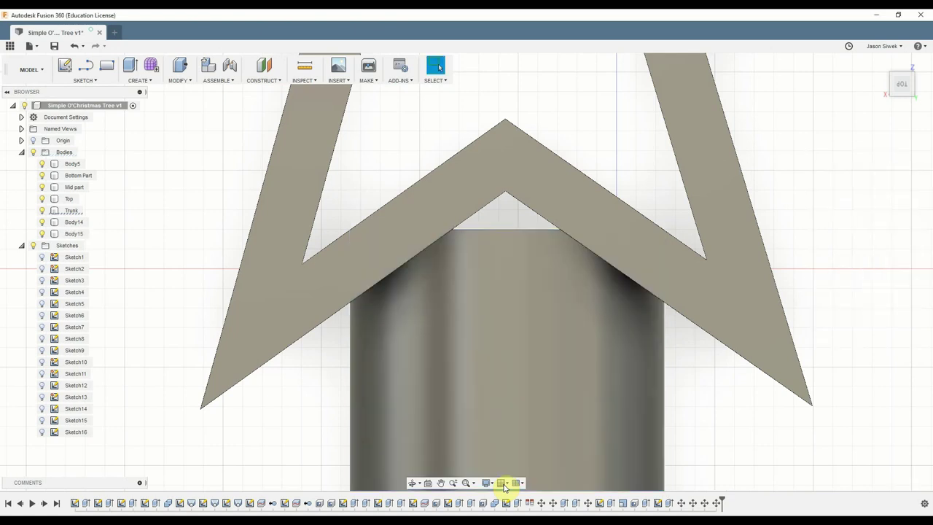
scroll(839, 466, "down", 2)
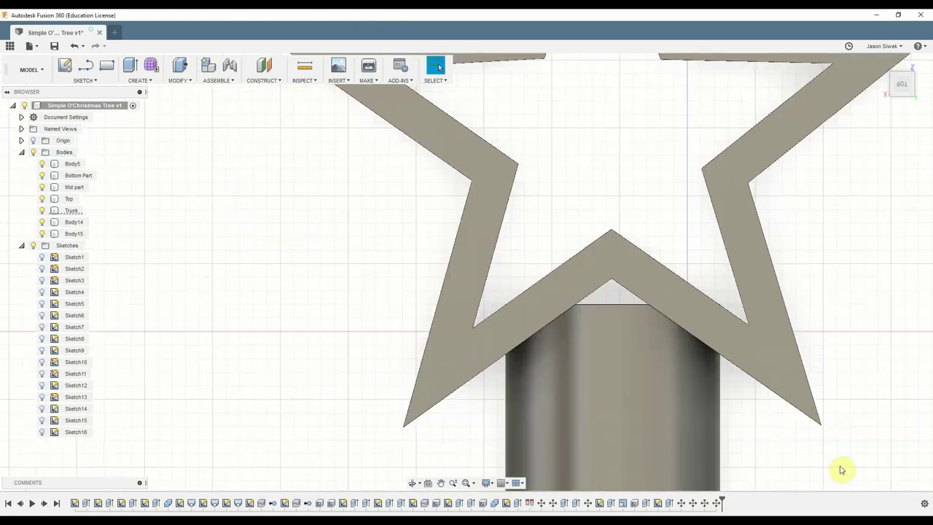
scroll(781, 188, "down", 3)
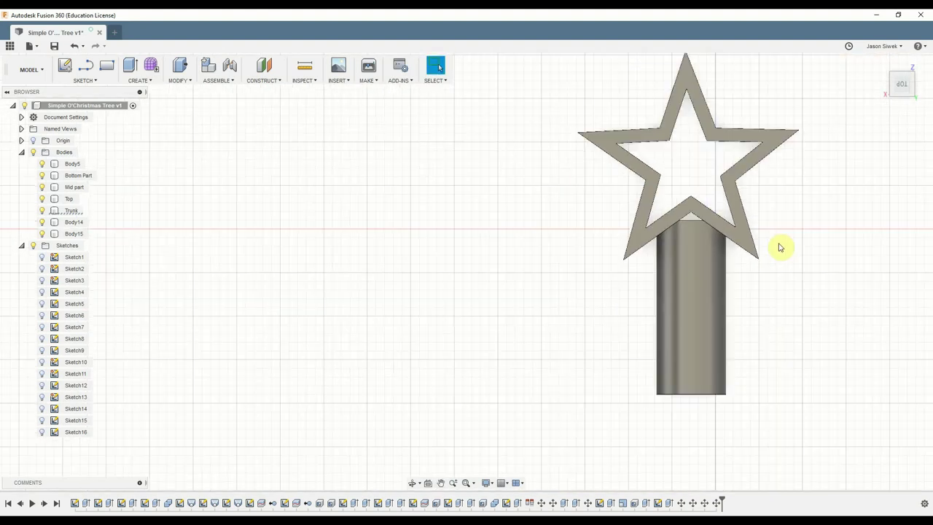
middle_click_drag(758, 343, 759, 314, "shift")
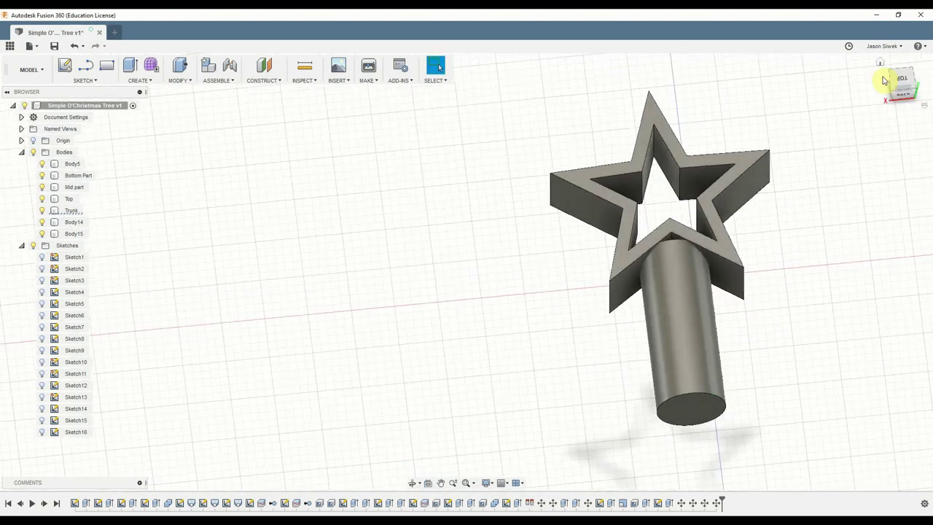
left_click(908, 86)
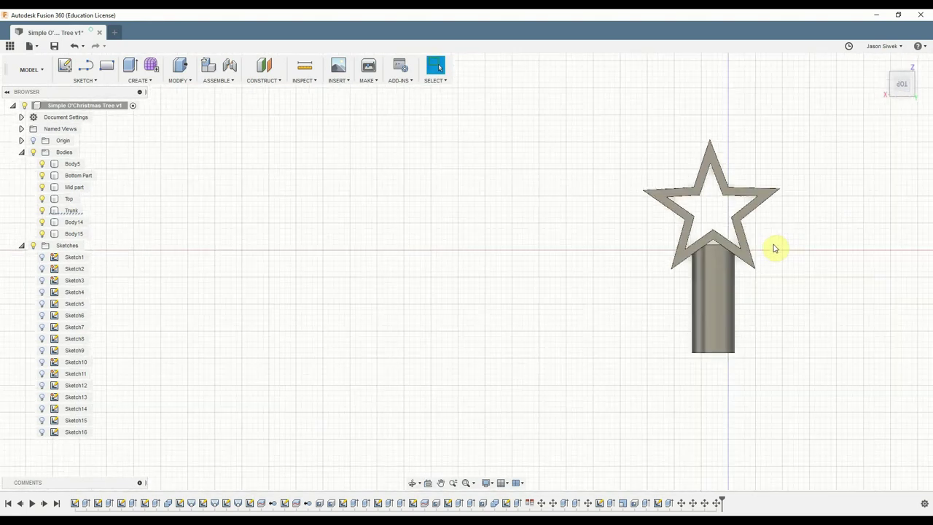
middle_click_drag(794, 182, 446, 281)
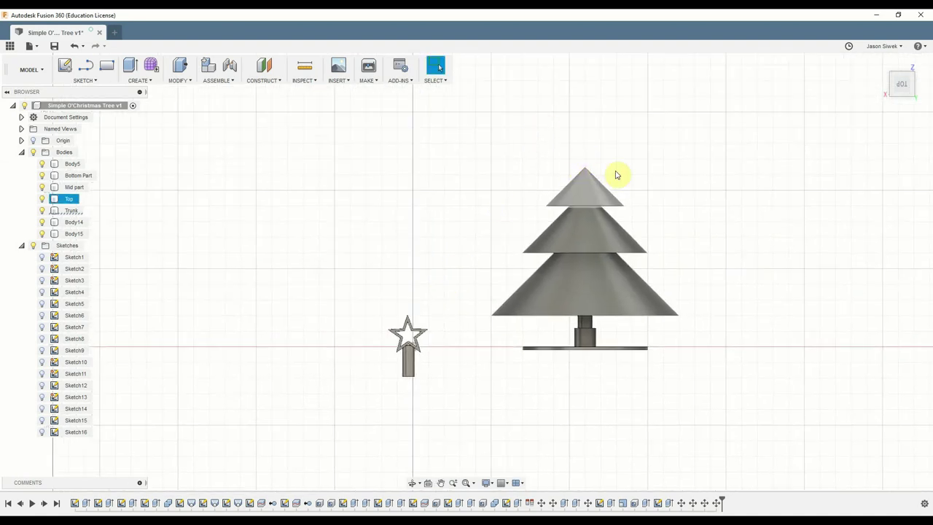
left_click(602, 174)
left_click(602, 174)
left_click(584, 180)
left_click(687, 152)
left_click(589, 178)
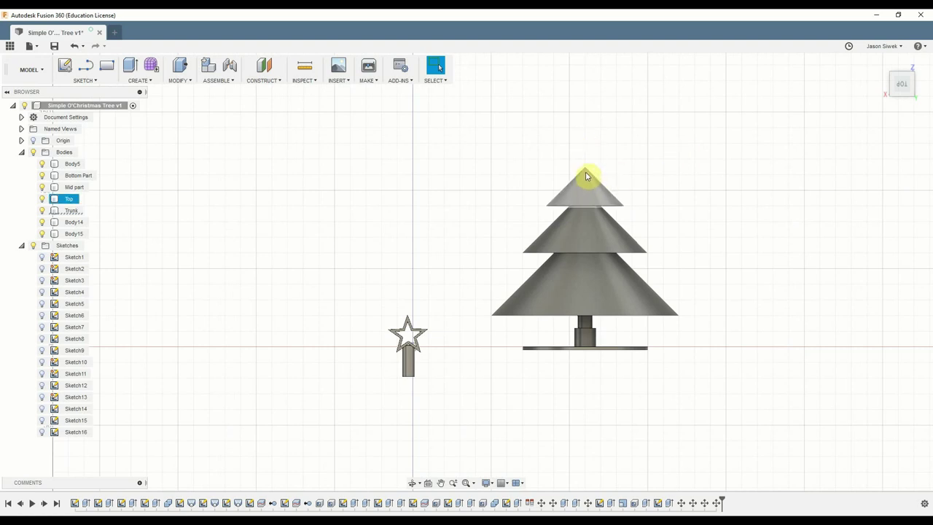
left_click(787, 123)
left_click(585, 178)
left_click(469, 299)
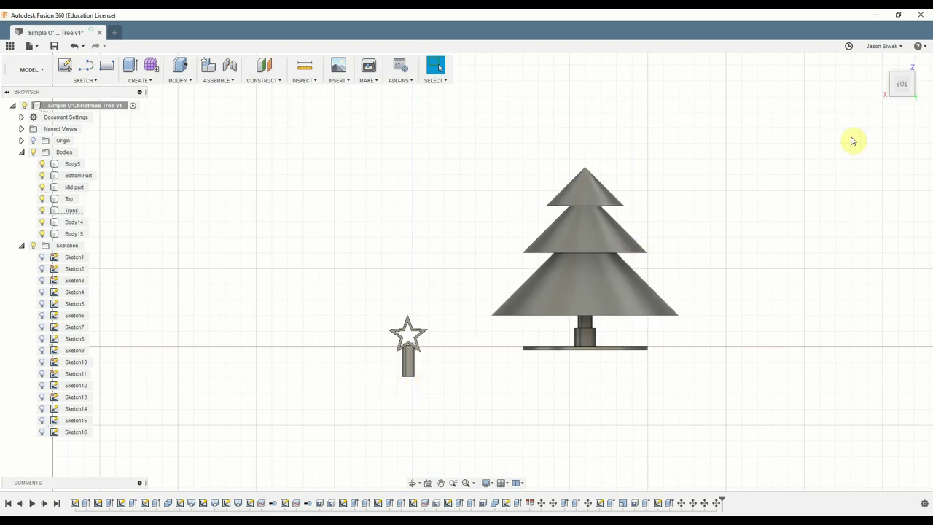
left_click(904, 88)
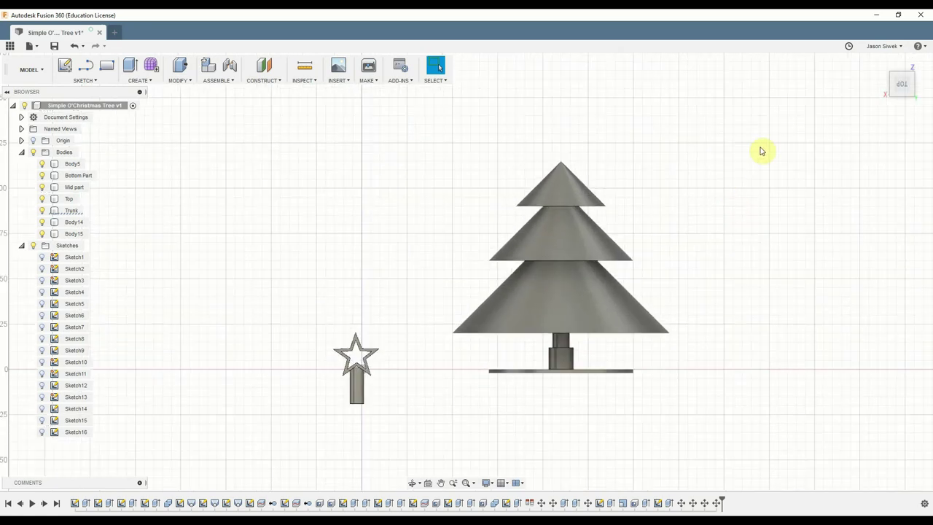
left_click(903, 105)
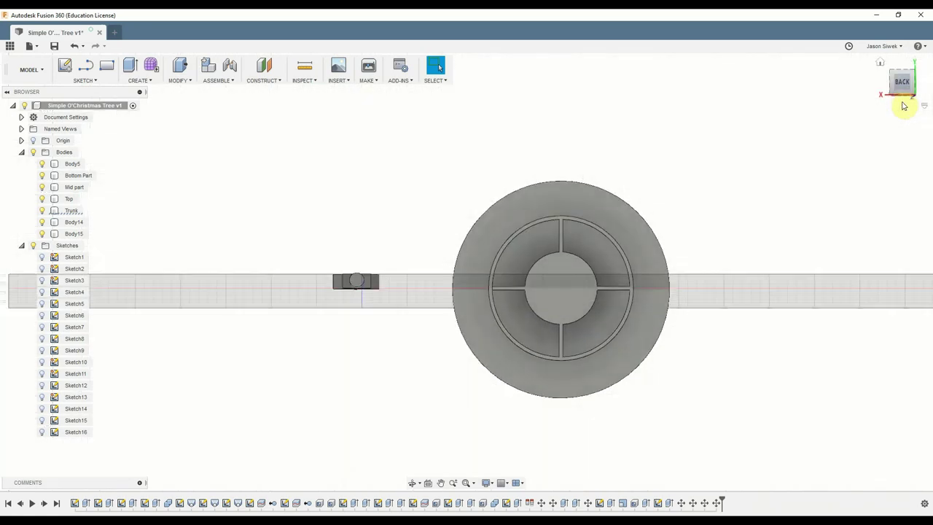
- Turn the view toward the tree's underside and start Create Sketch
left_click(904, 106)
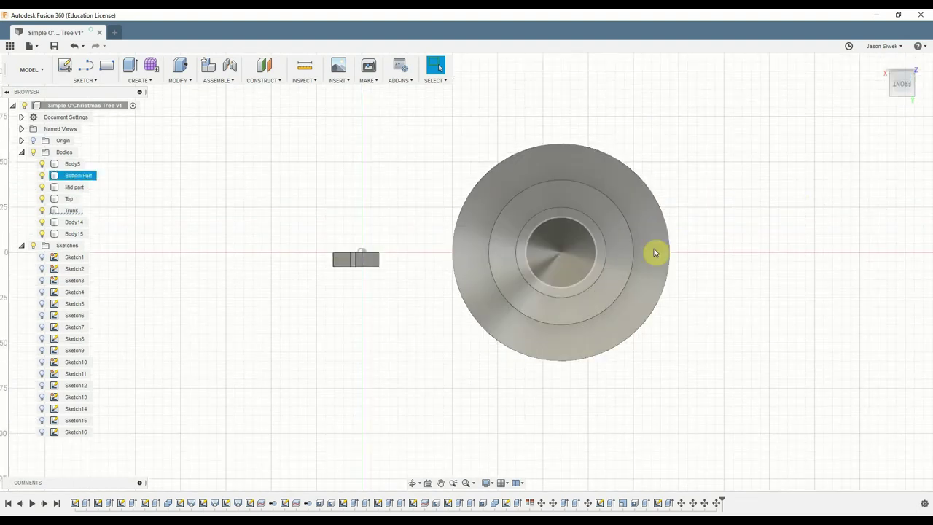
left_click(439, 67)
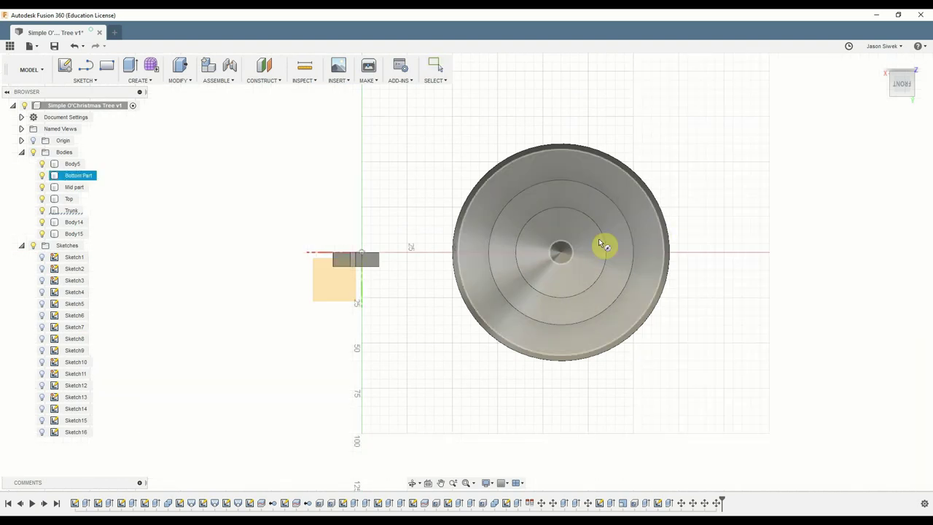
- On the cone's flat face, draw an 8 mm circle at the origin and finish the sketch
left_click(561, 257)
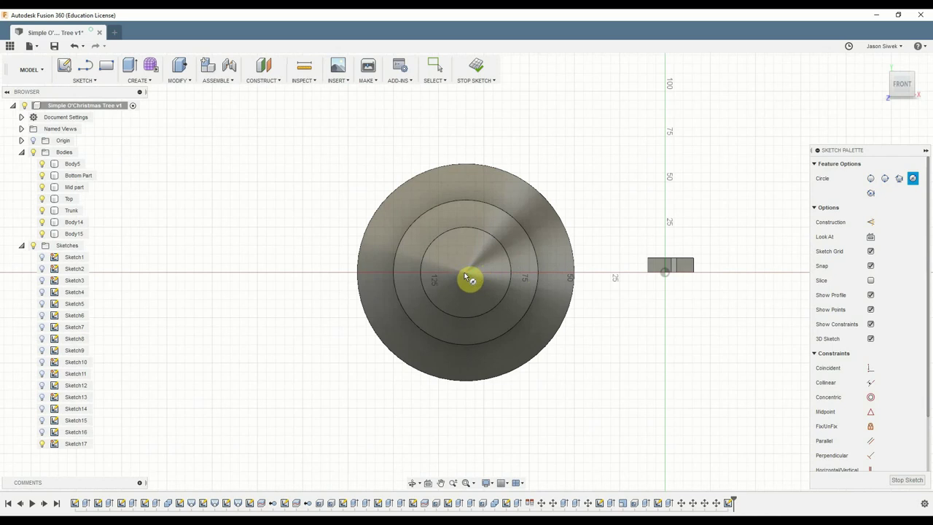
left_click(467, 275)
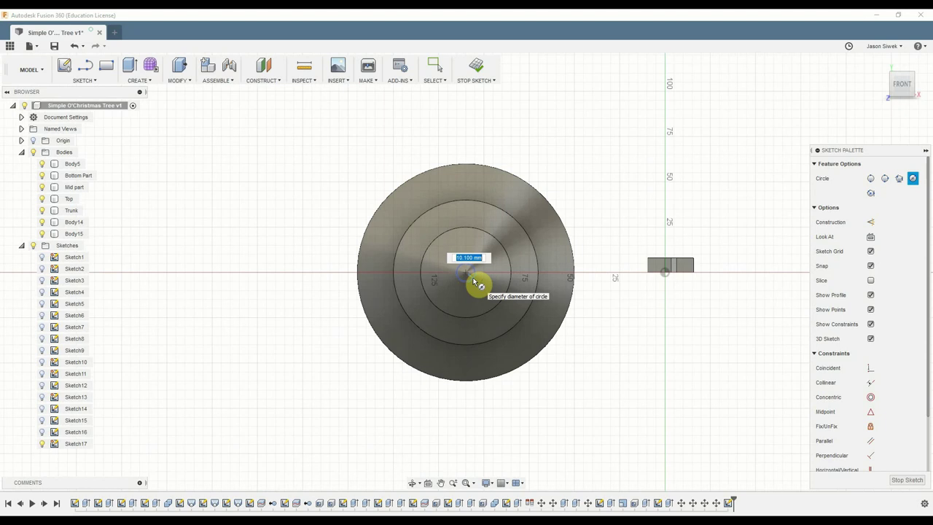
type("8.7")
key("Escape")
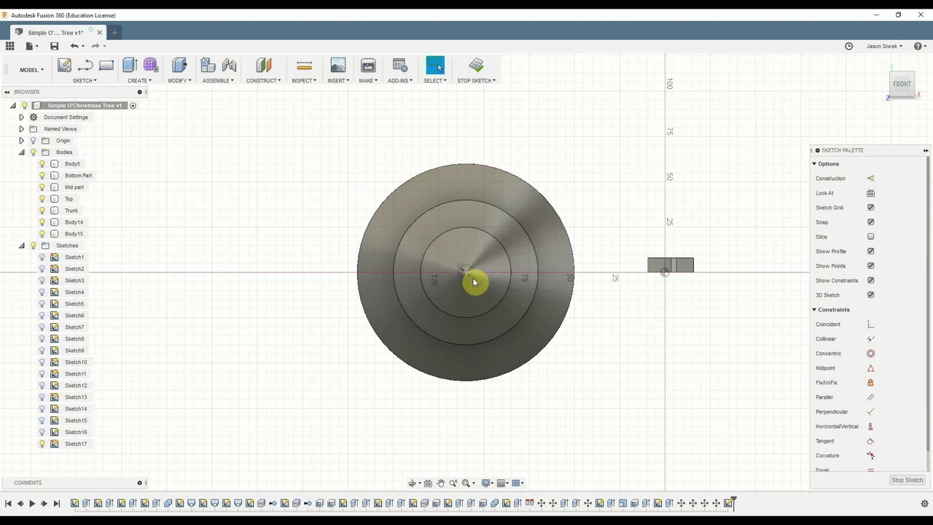
left_click(477, 64)
- Extrude the circle profile -10 mm into the top cone to form the peg hole
left_click(719, 368)
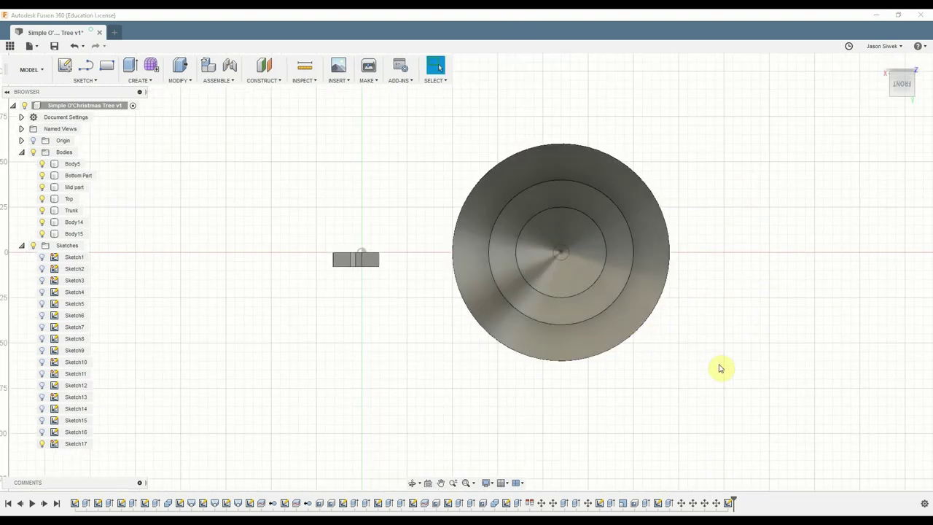
key("e")
left_click(559, 256)
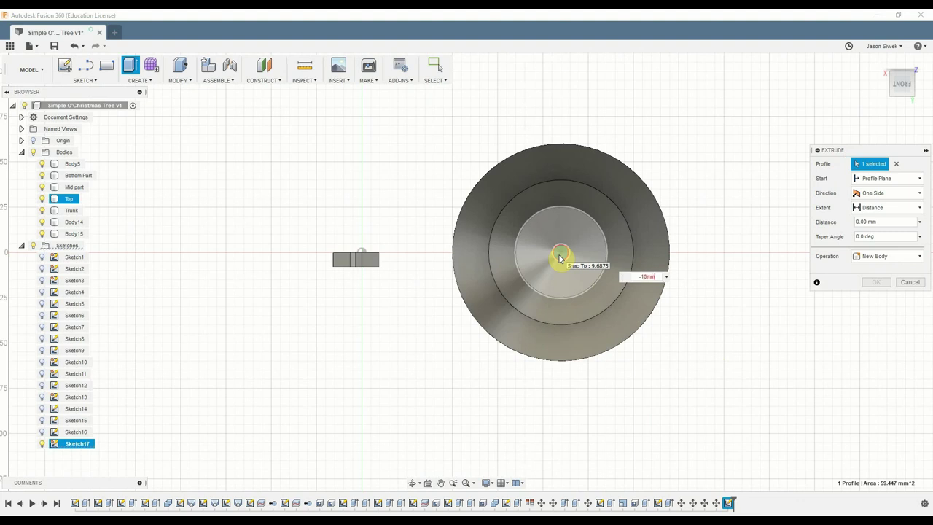
key("Return")
key("Return")
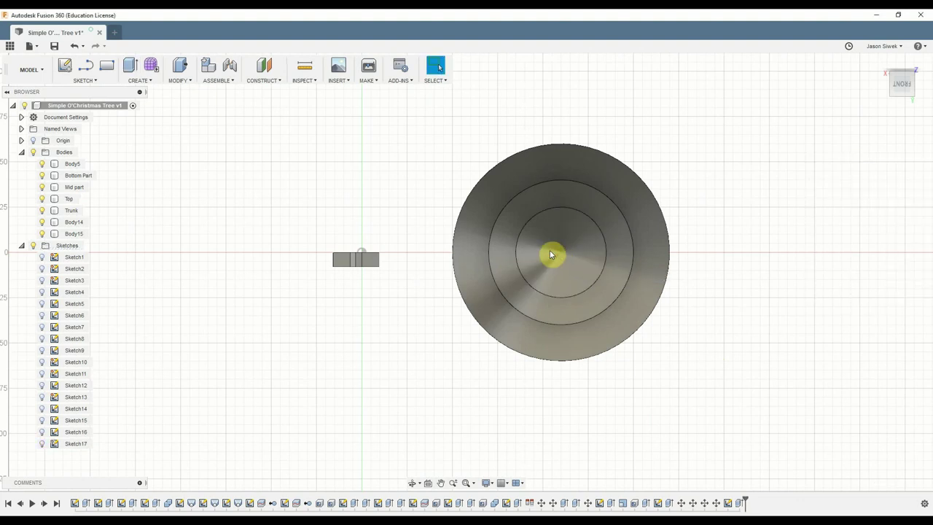
scroll(551, 254, "up", 3)
scroll(554, 301, "down", 3)
middle_click_drag(635, 400, 639, 298, "shift")
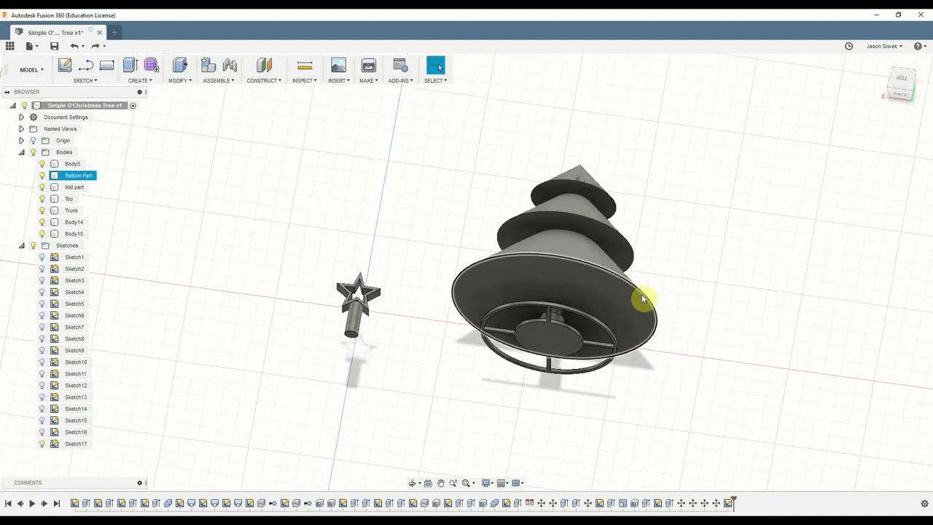
- Orbit to the bottom view to inspect the tree's underside and bodies
left_click(641, 299)
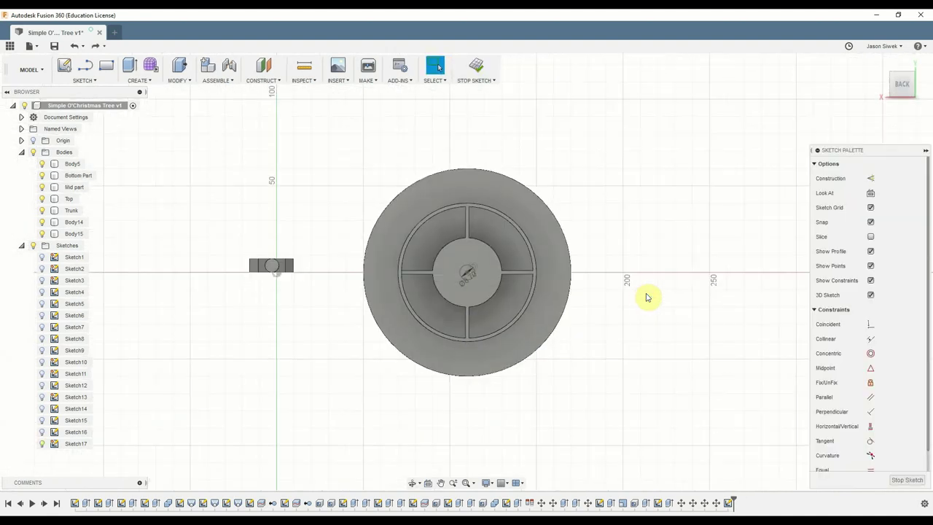
mouse_move(910, 82)
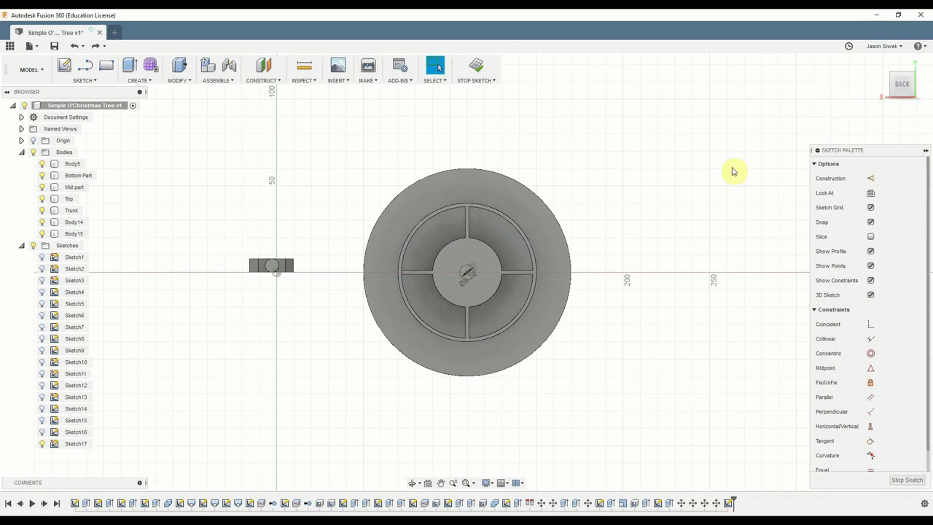
left_click(903, 105)
left_click(904, 104)
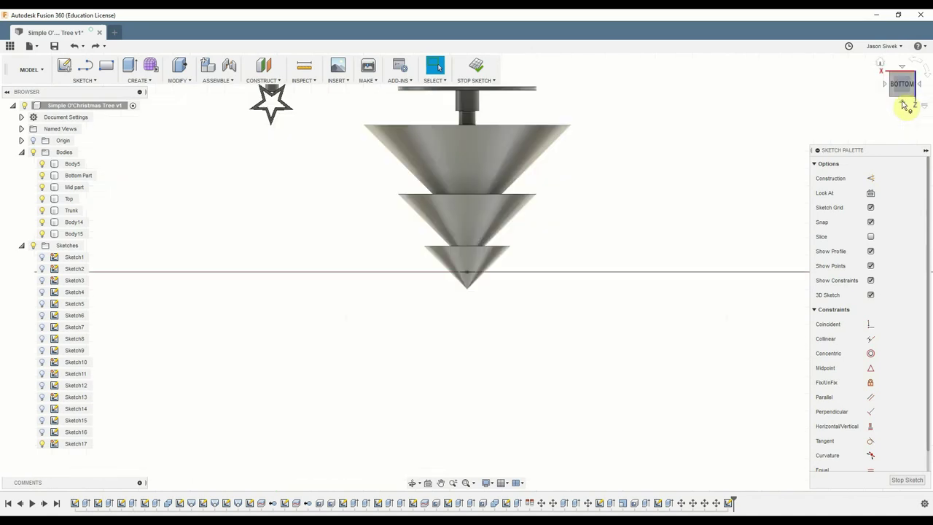
left_click(906, 104)
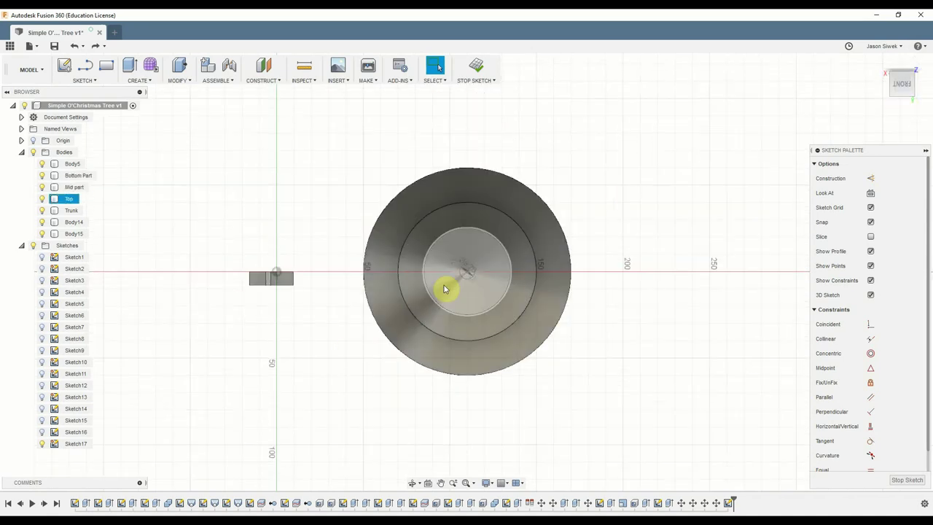
left_click(467, 275)
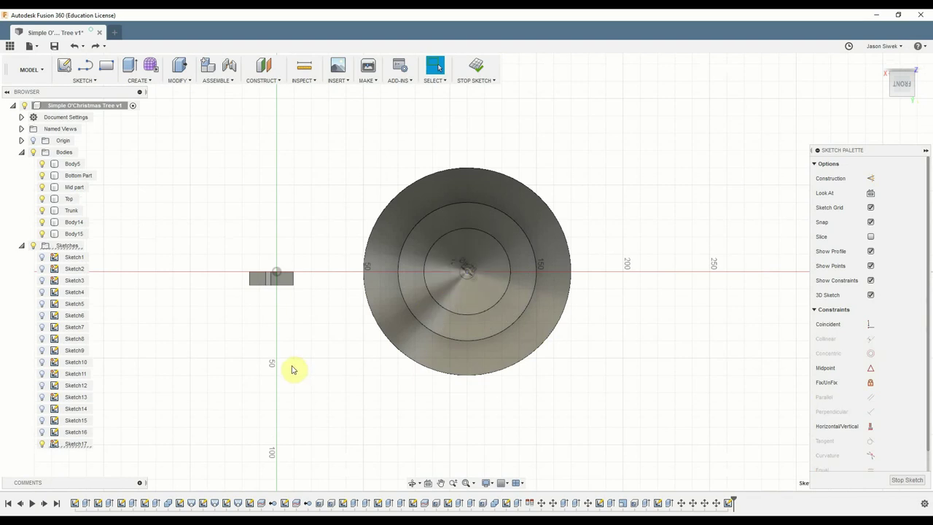
left_click(283, 285)
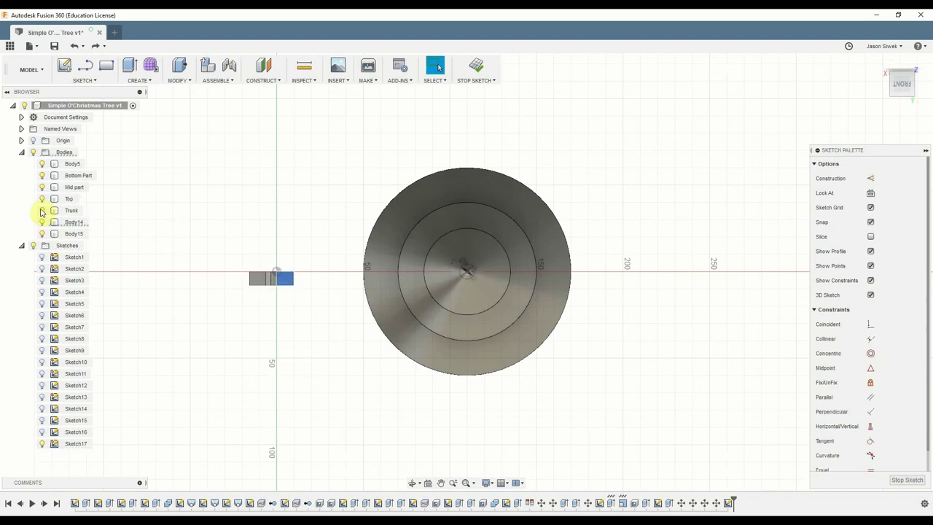
left_click(72, 222)
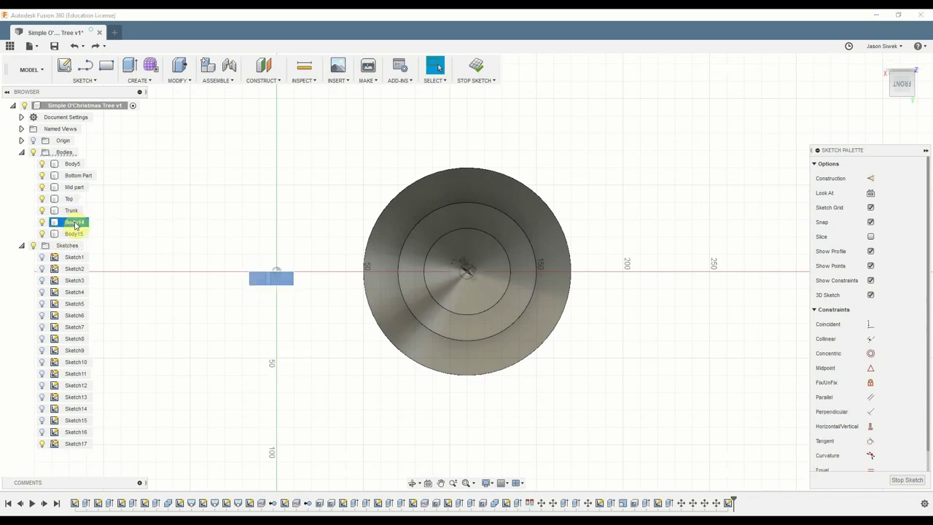
left_click(176, 342)
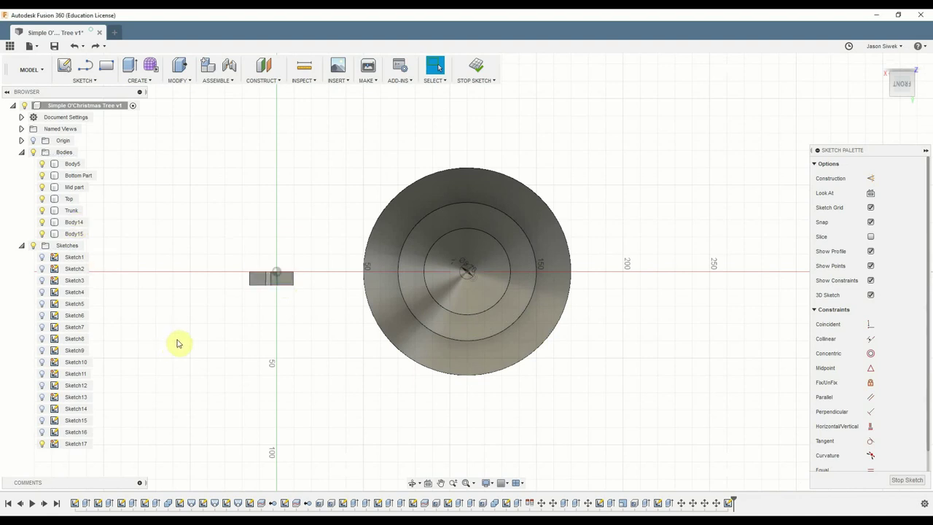
- Switch to the front view, finish the sketch, and window-select Body14 and Body15
mouse_move(176, 342)
middle_mouse_down("shift")
mouse_move(179, 287)
mouse_move(309, 318)
mouse_move(321, 246)
middle_mouse_up("shift")
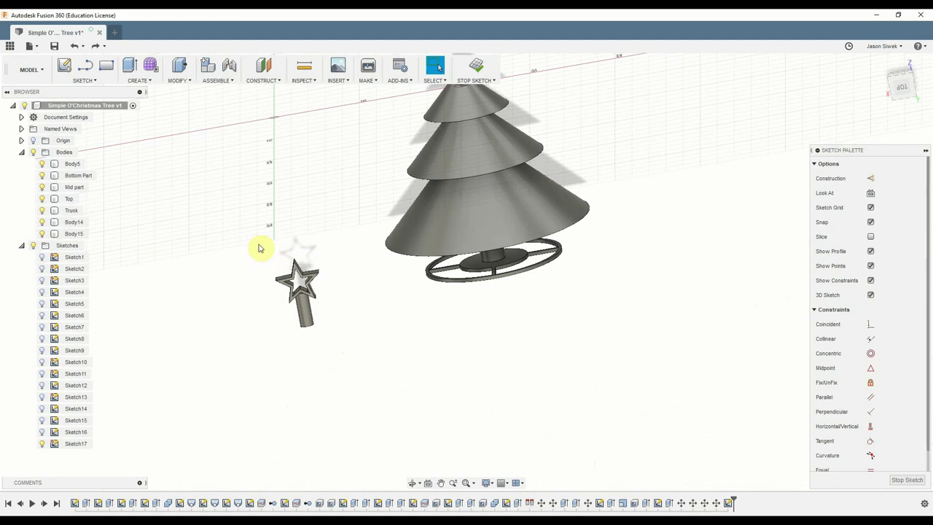
left_click(901, 89)
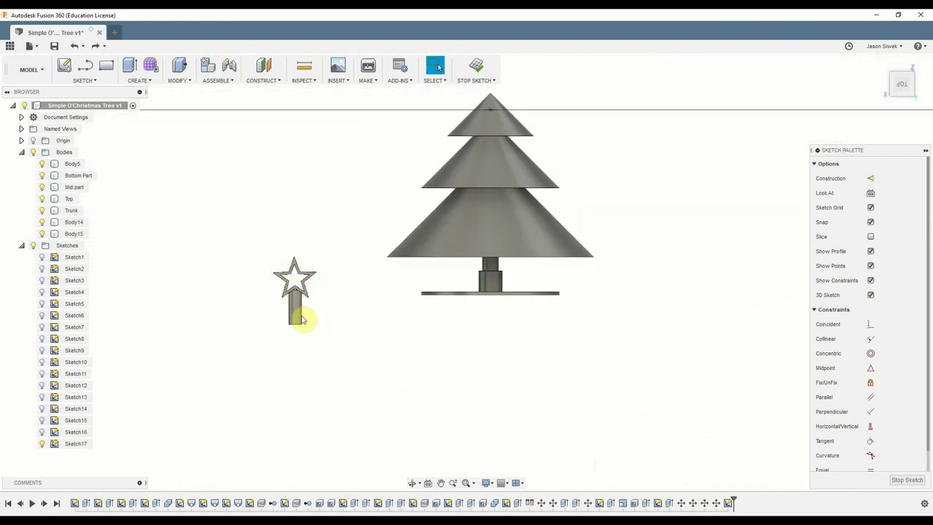
left_click(297, 313)
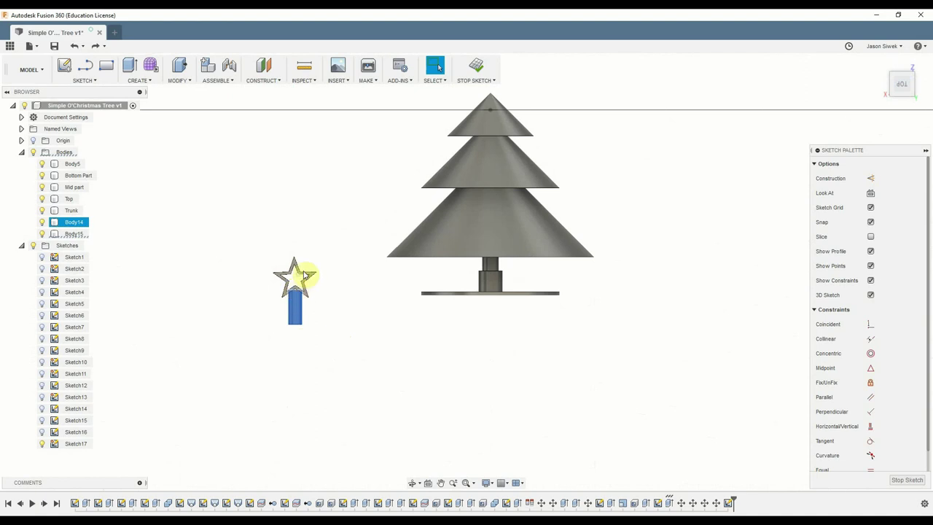
left_click(476, 65)
left_click_drag(233, 245, 348, 355)
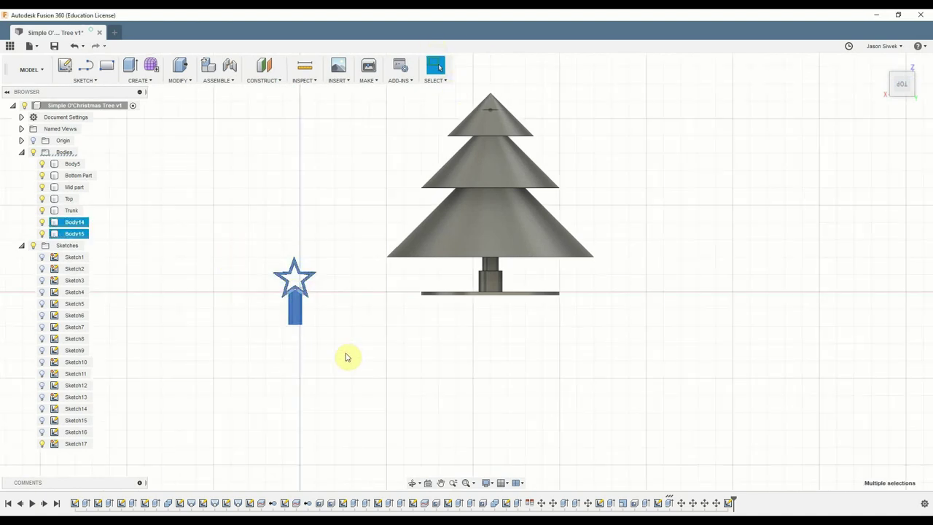
- Combine Body14 and Body15 with a Join operation
left_click(218, 80)
mouse_move(179, 80)
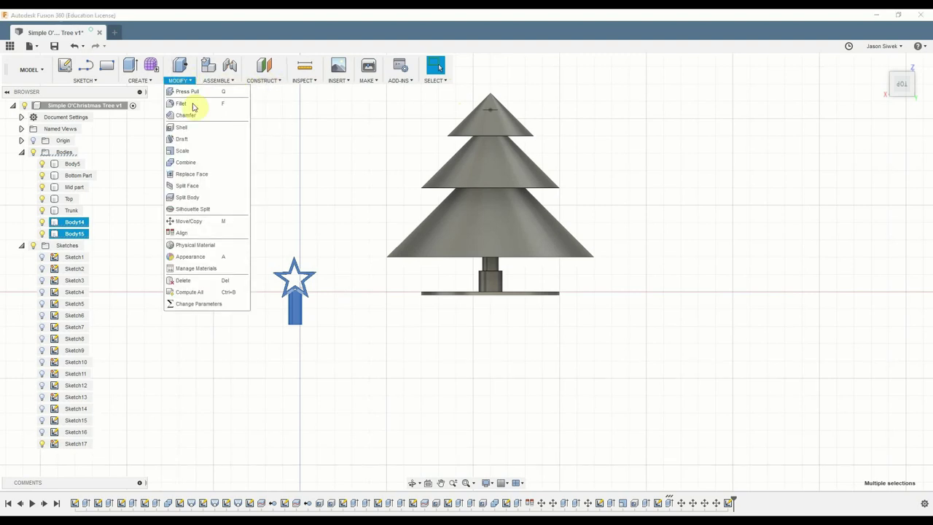
left_click(189, 162)
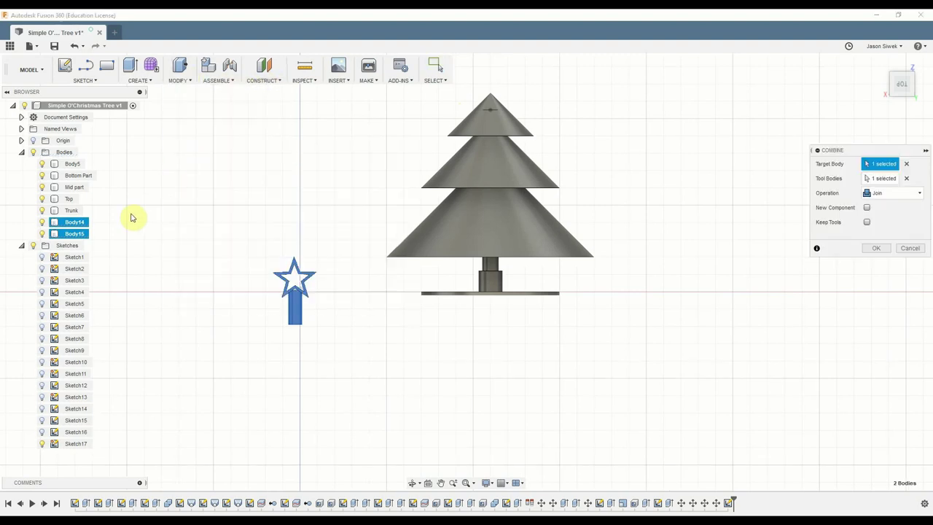
left_click(867, 248)
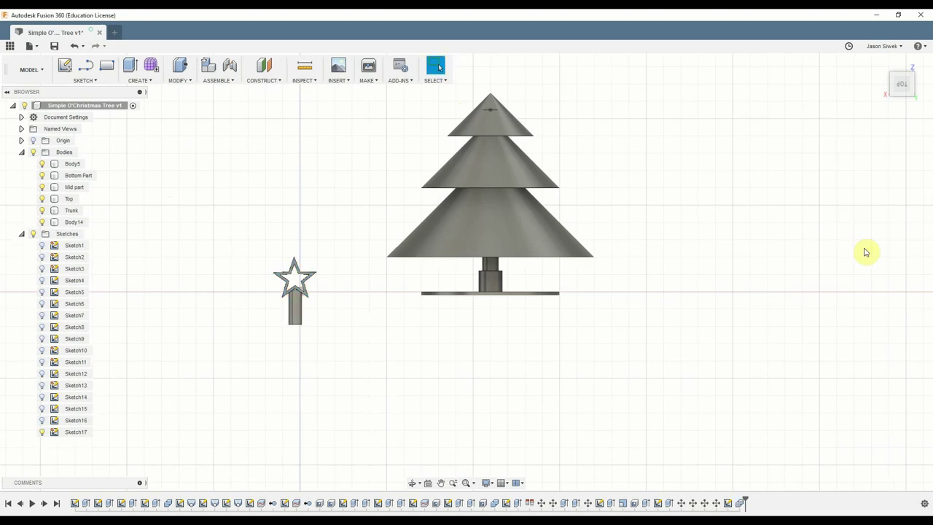
- Rename the joined Body14 to Star in the browser
left_click(75, 222)
double_click(76, 222)
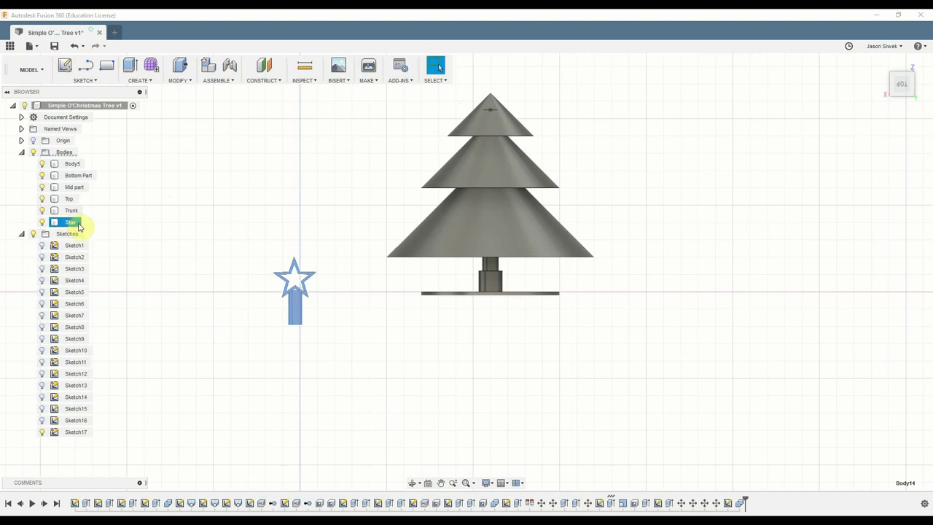
key("Return")
scroll(323, 294, "up", 1)
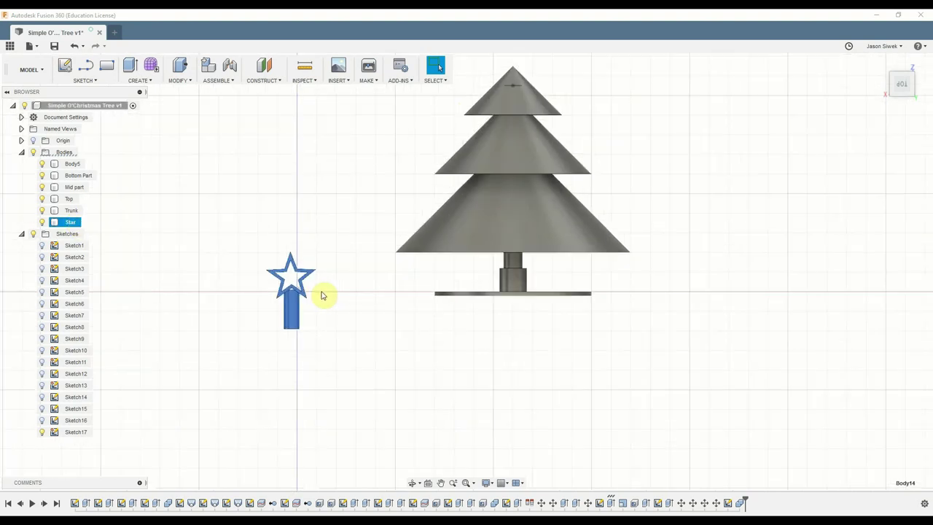
left_click(337, 375)
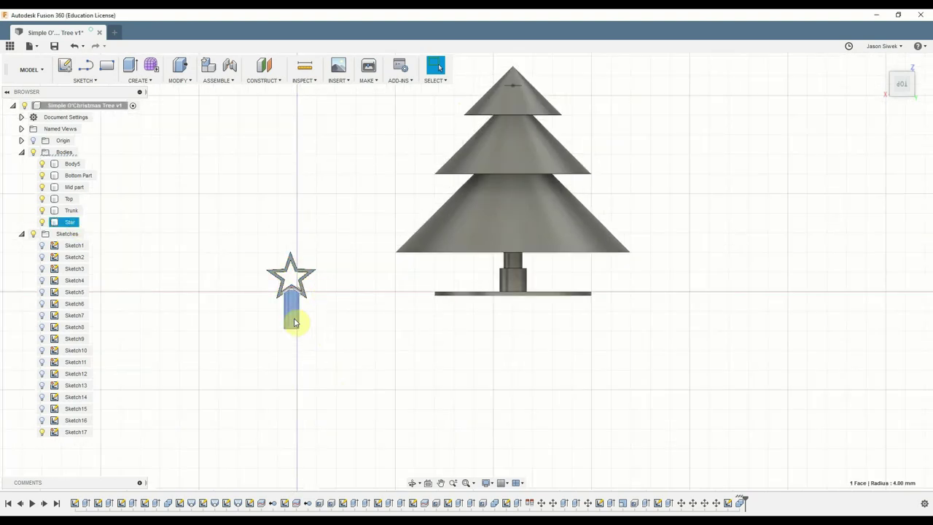
- Copy and paste the Star body to create a second star, Star (1)
right_click(70, 223)
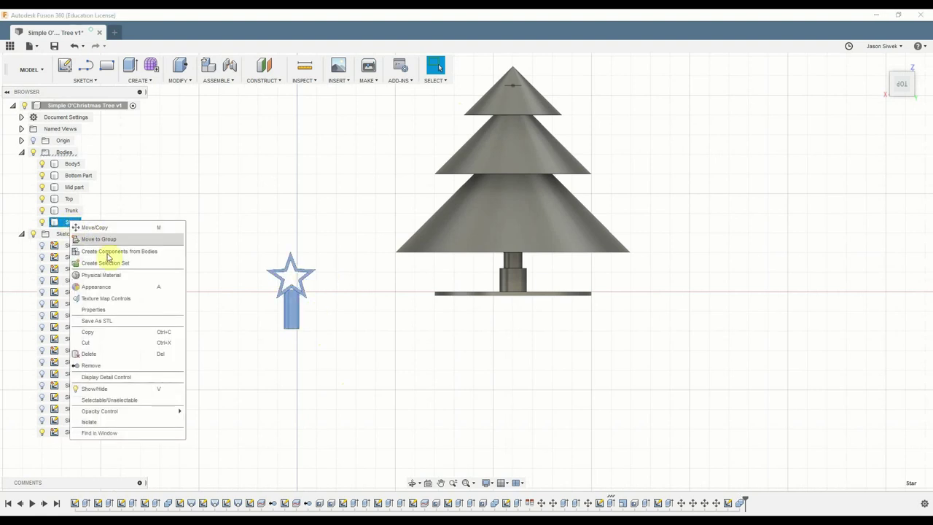
left_click(101, 334)
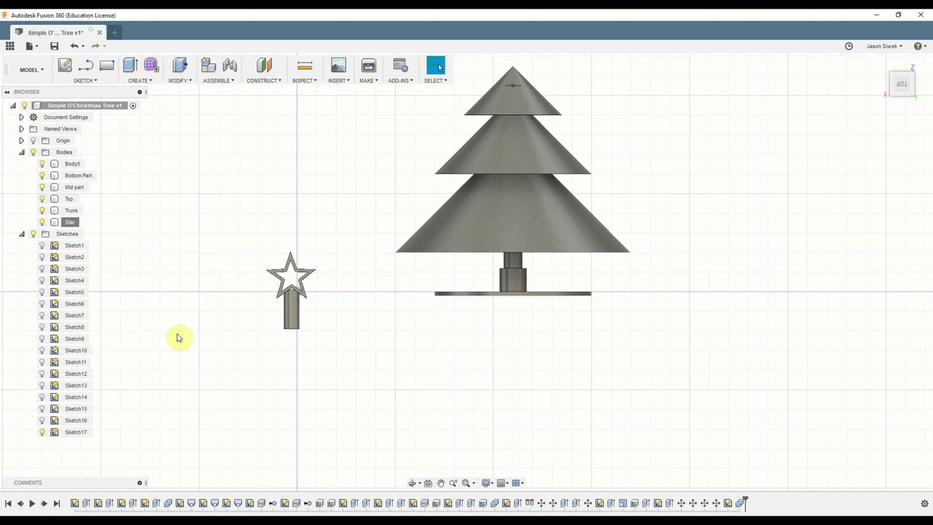
key("ctrl+v")
- Lift the star copy and move it -113 mm along X onto the tree's top cone
left_click_drag(318, 305, 314, 151)
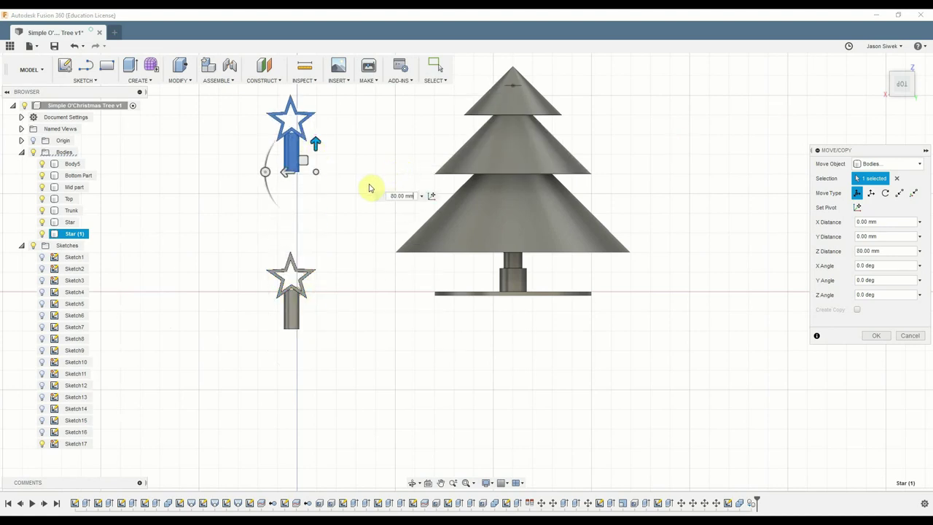
middle_click_drag(369, 129, 352, 250)
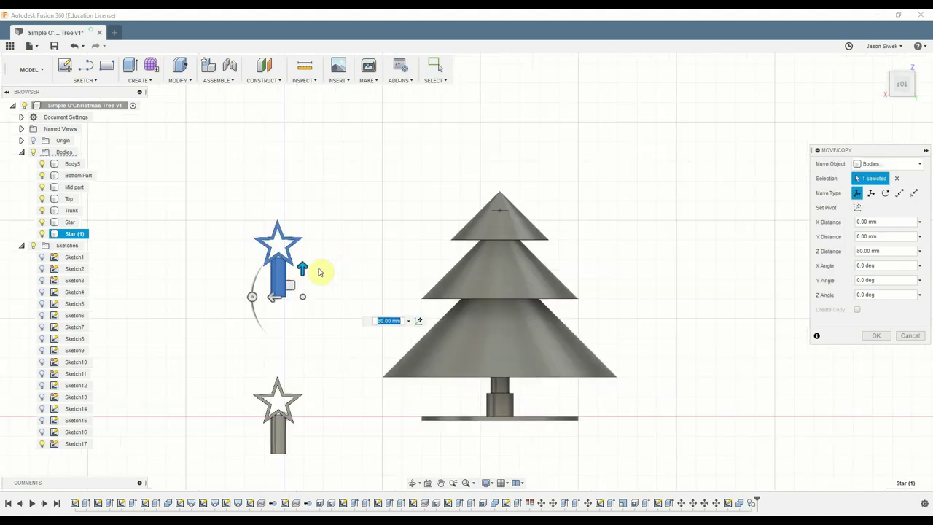
left_click_drag(302, 268, 299, 217)
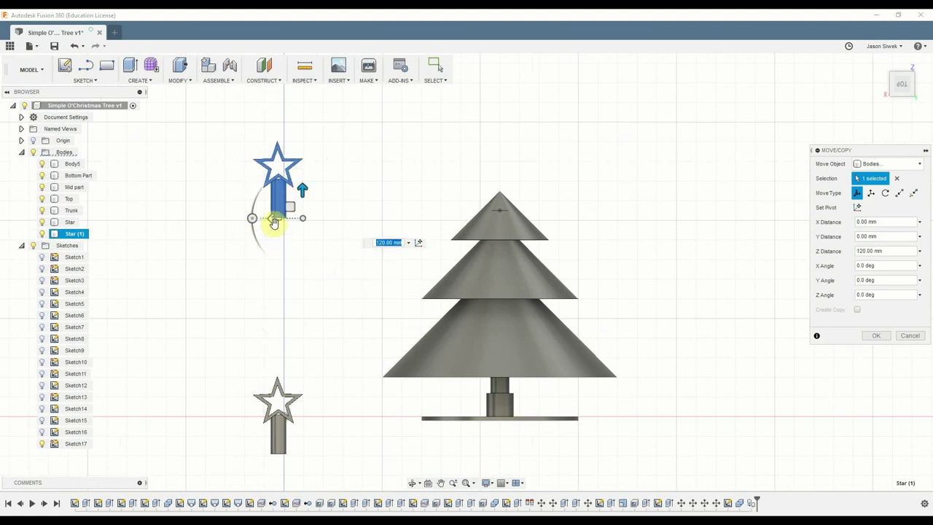
left_click_drag(272, 223, 489, 221)
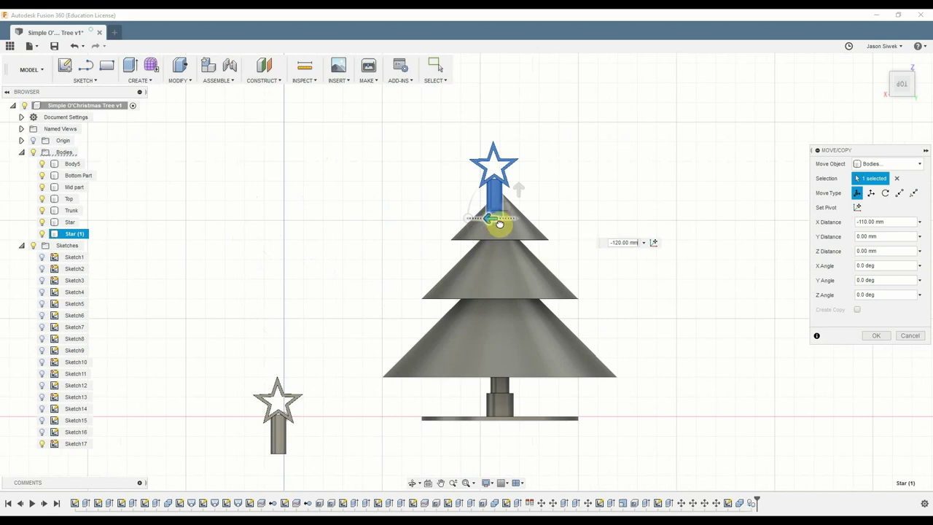
left_click_drag(499, 224, 462, 216)
scroll(539, 230, "up", 3)
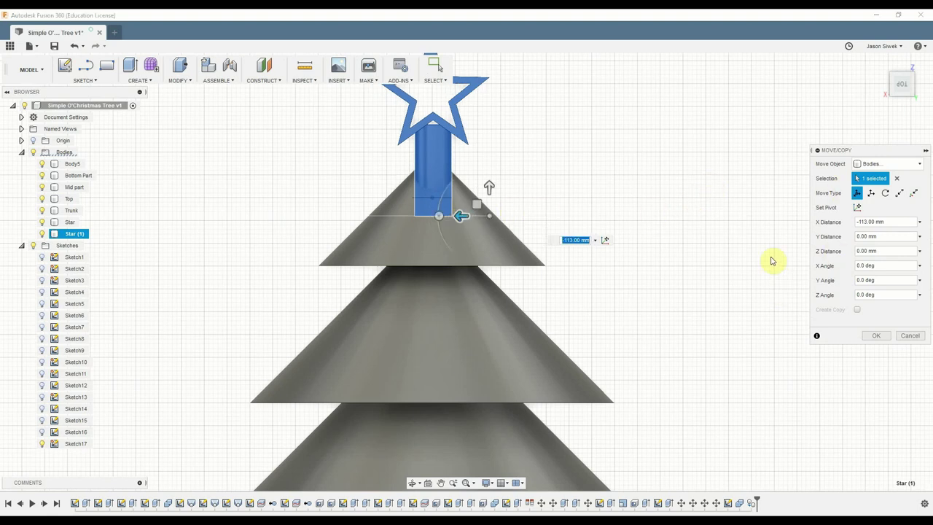
left_click(871, 335)
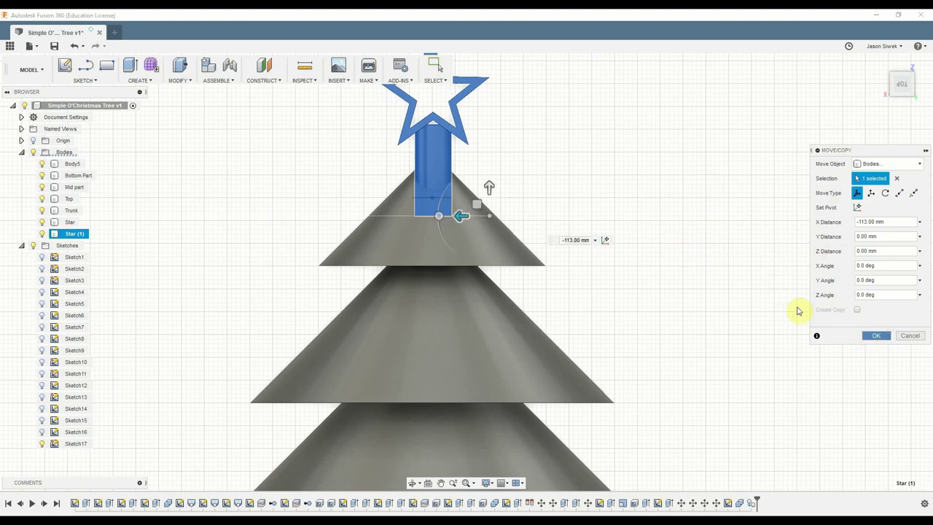
middle_click_drag(681, 256, 761, 335, "shift")
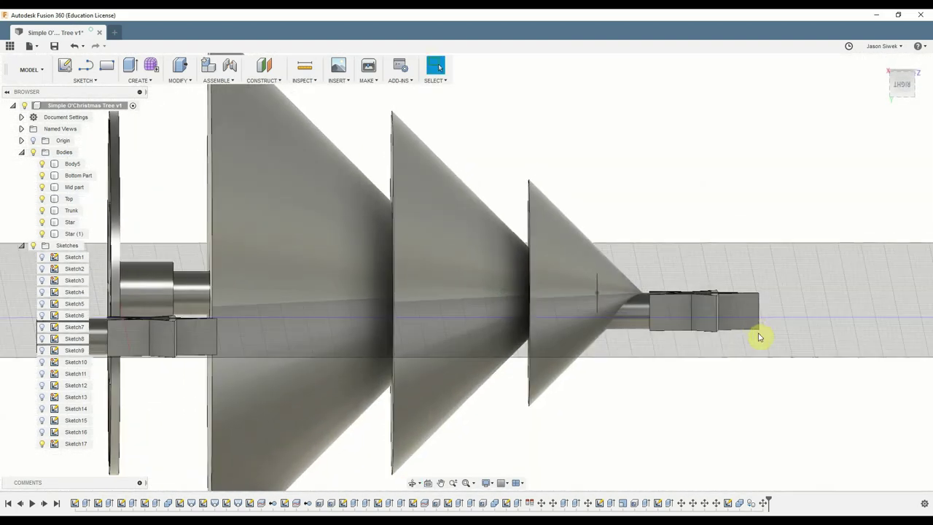
- Move the star copy 4 mm so its peg sits down in the top cone
left_click(755, 335)
key("m")
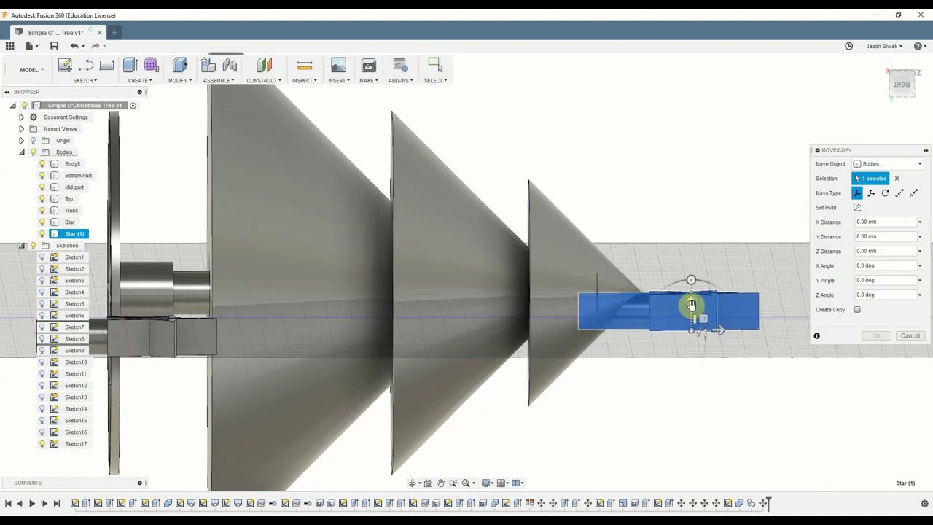
left_click_drag(693, 302, 691, 283)
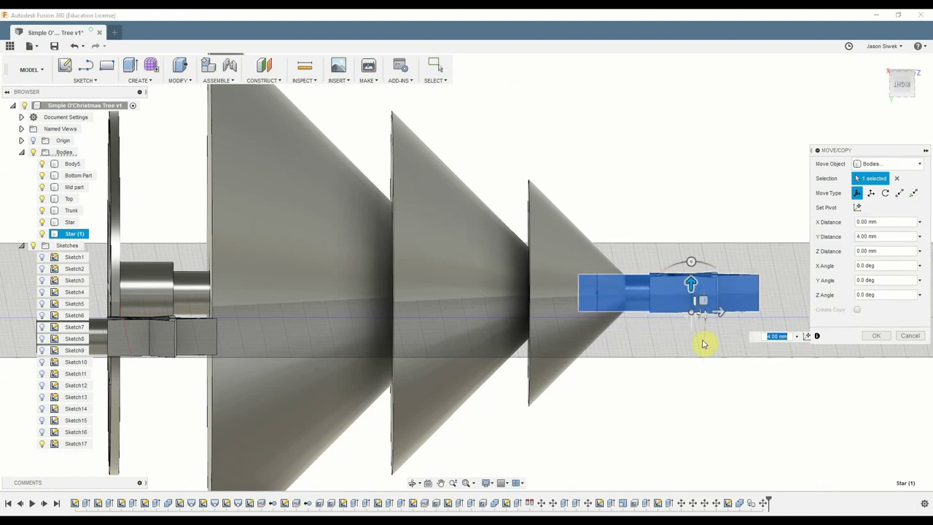
key("Return")
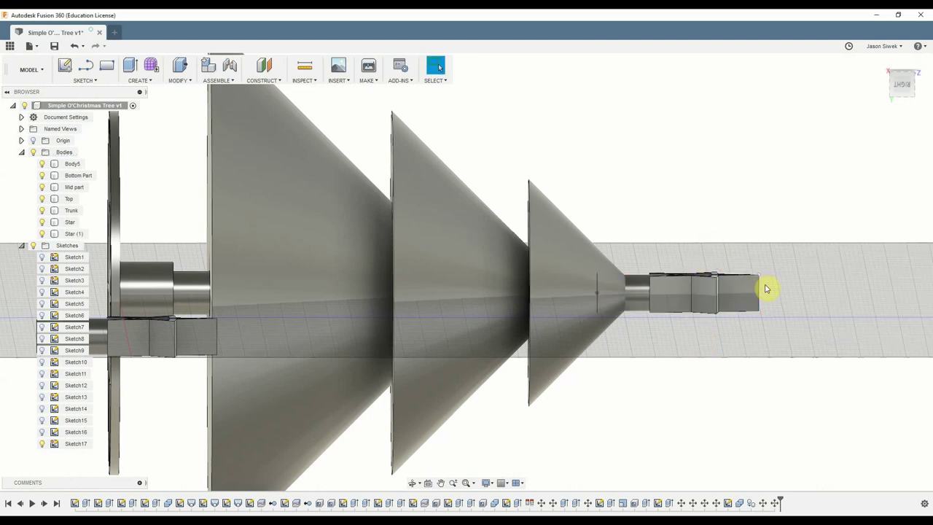
- Switch to the top view, zoom out and select the Star (1) body
middle_click_drag(797, 310, 742, 247, "shift")
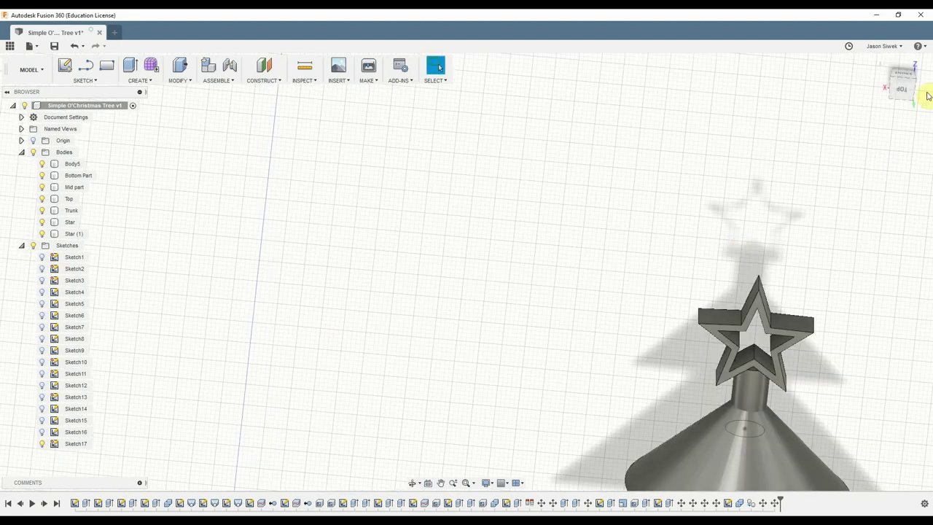
left_click(904, 90)
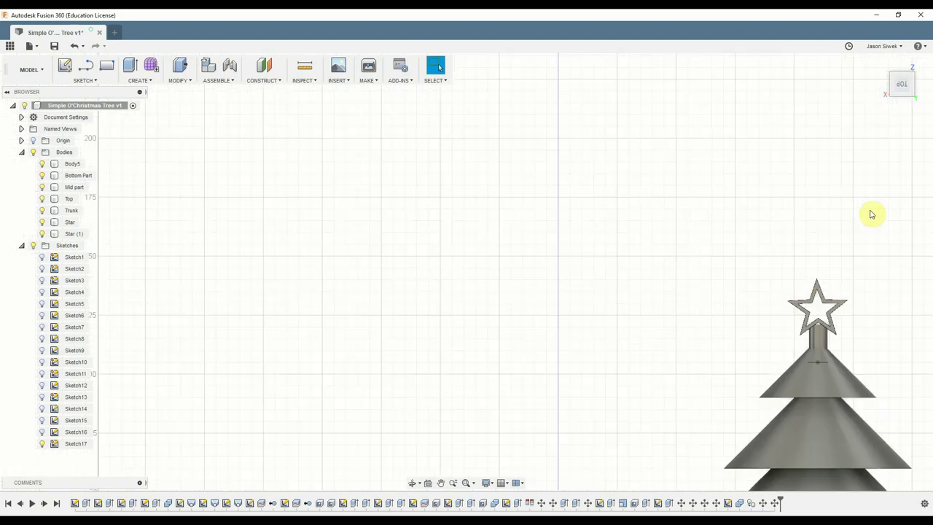
scroll(871, 214, "down", 3)
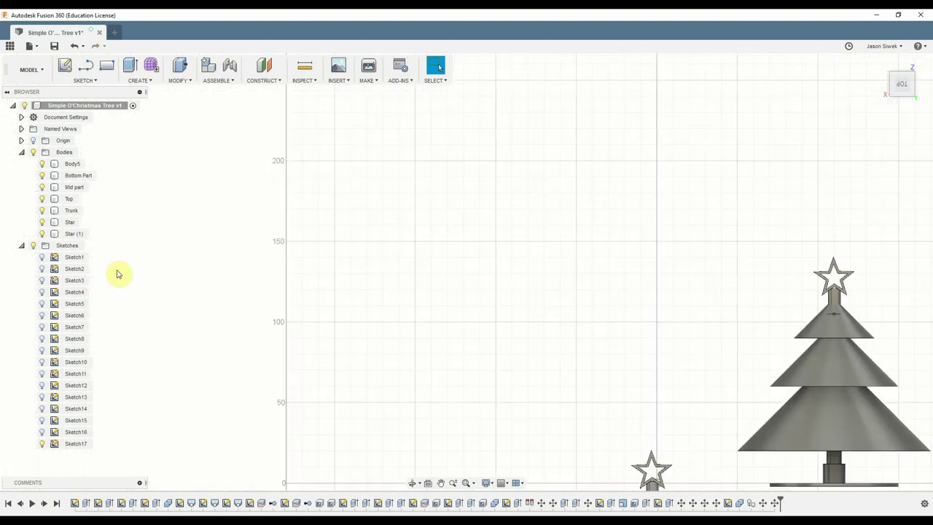
left_click(70, 234)
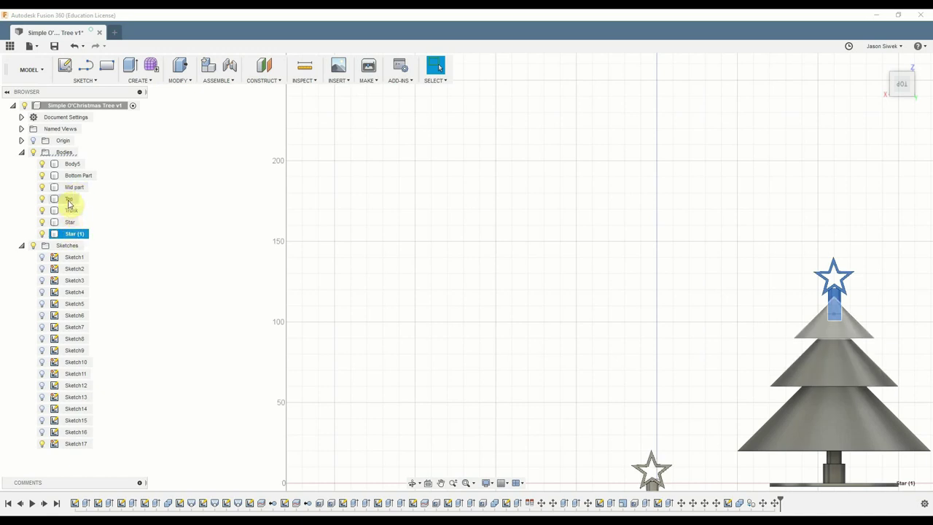
left_click(69, 199, "ctrl")
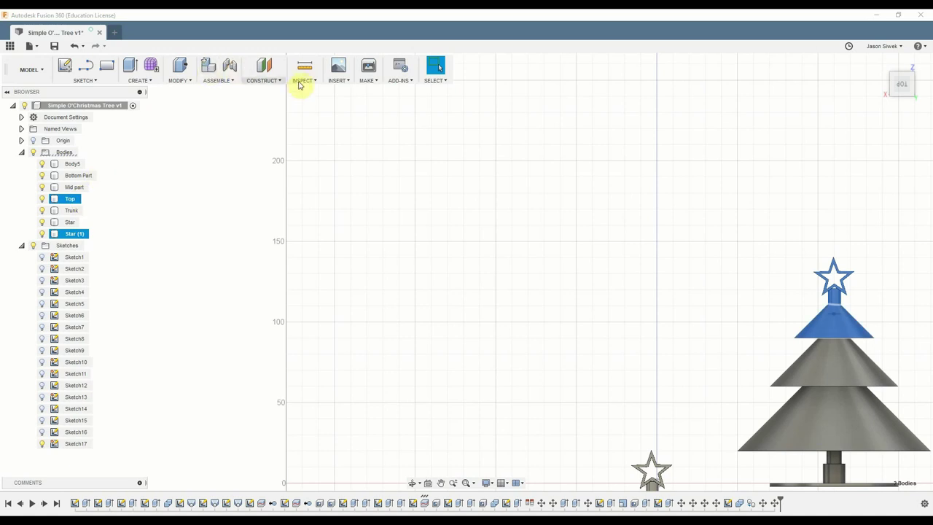
left_click(235, 86)
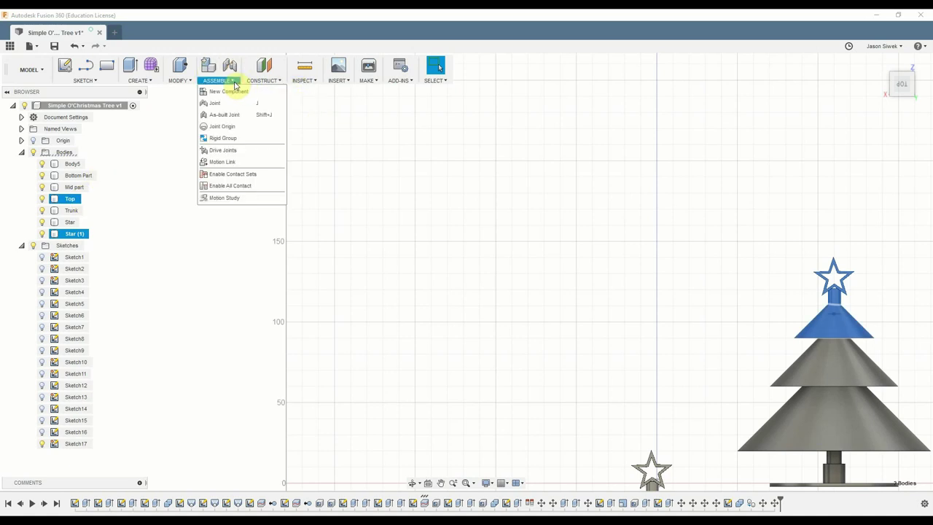
left_click(178, 80)
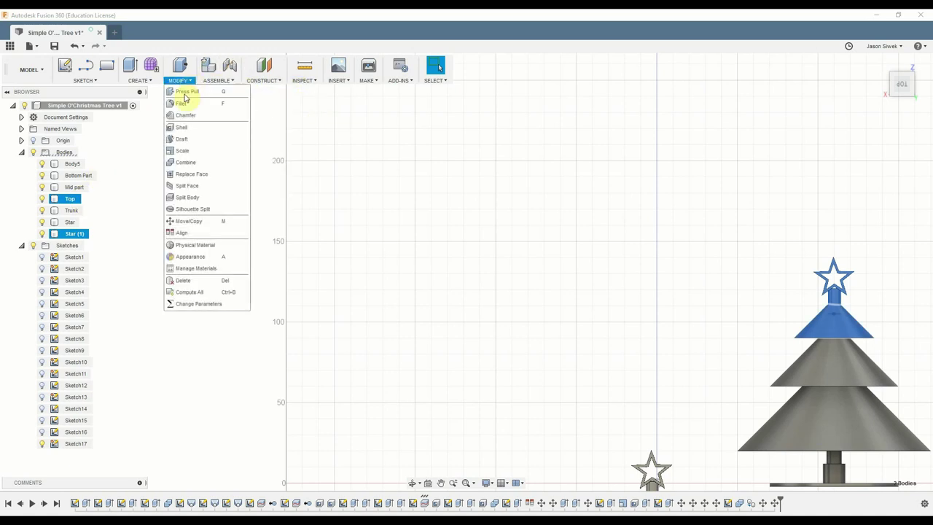
left_click(187, 162)
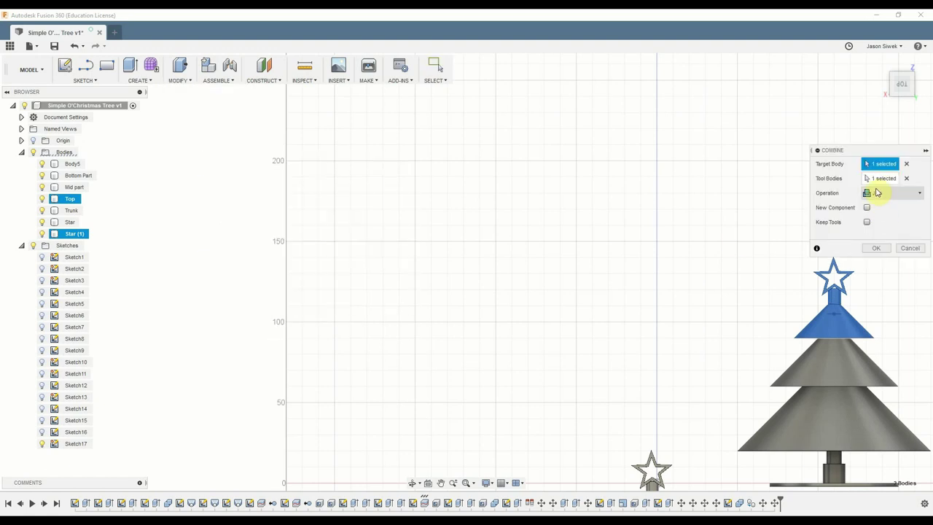
left_click(843, 325)
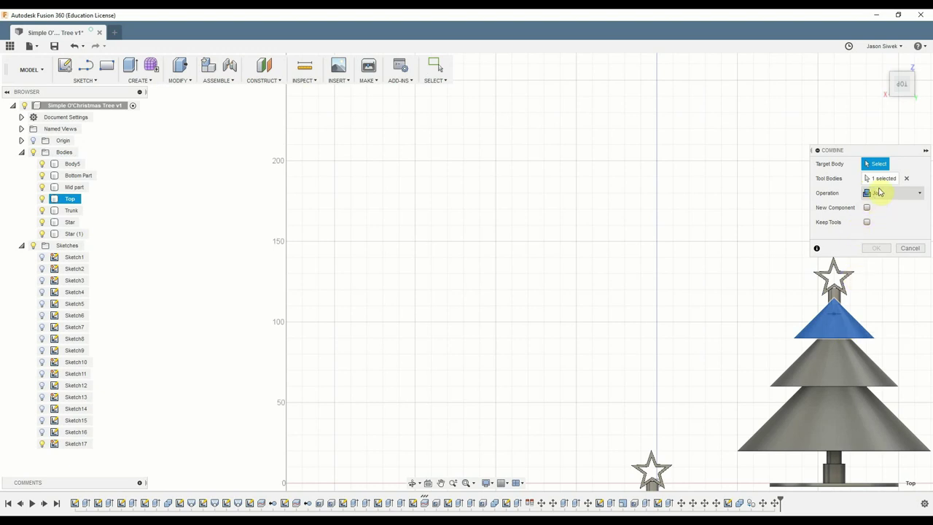
left_click(881, 178)
left_click(835, 290)
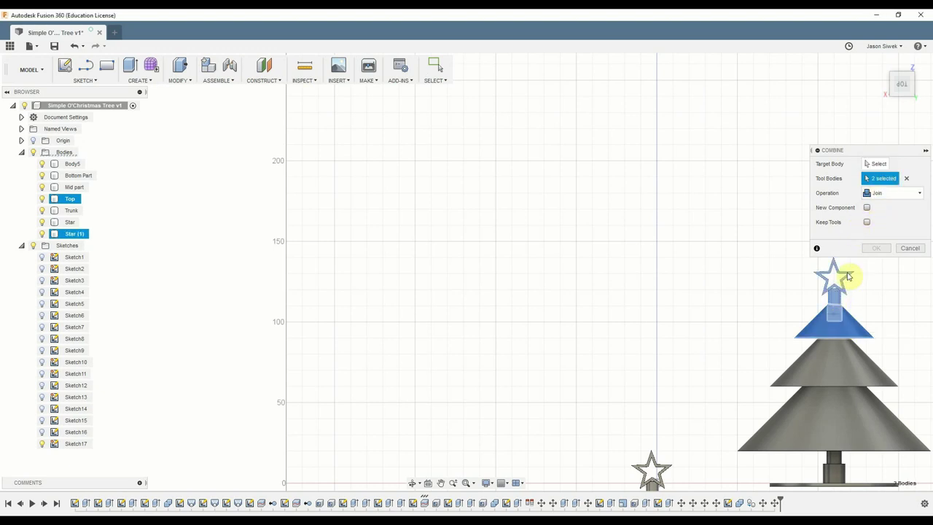
left_click(911, 193)
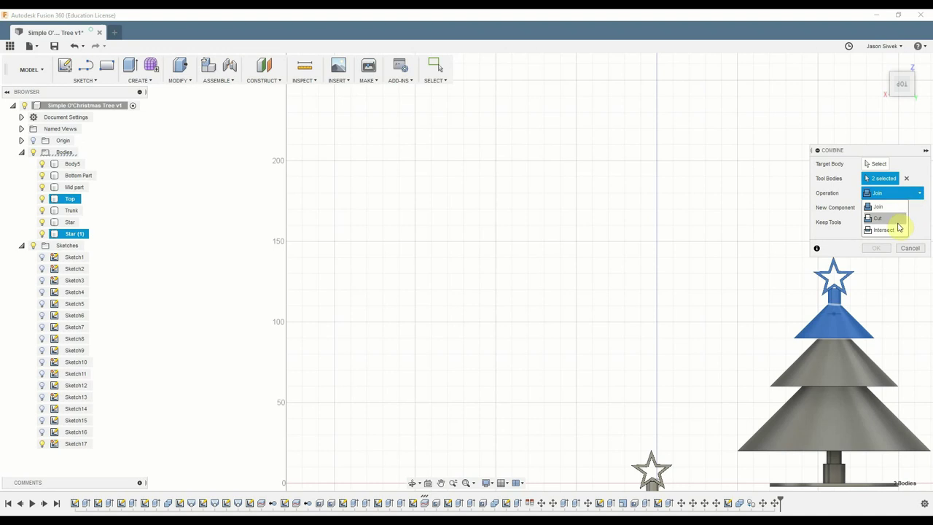
left_click(882, 218)
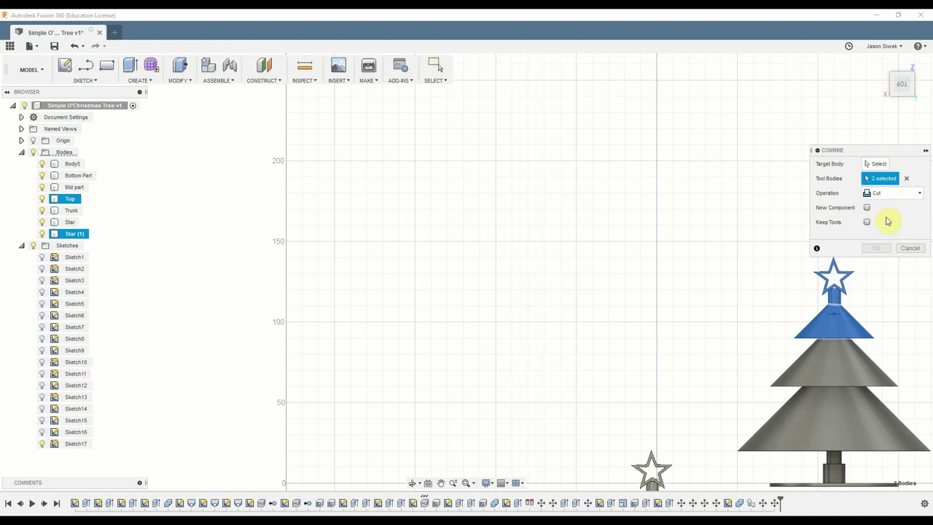
left_click(903, 197)
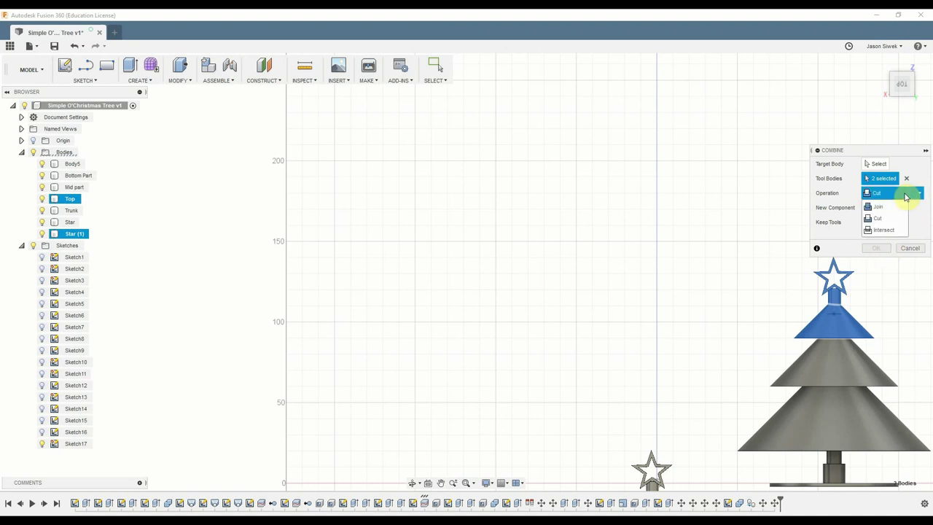
key("Escape")
key("Escape")
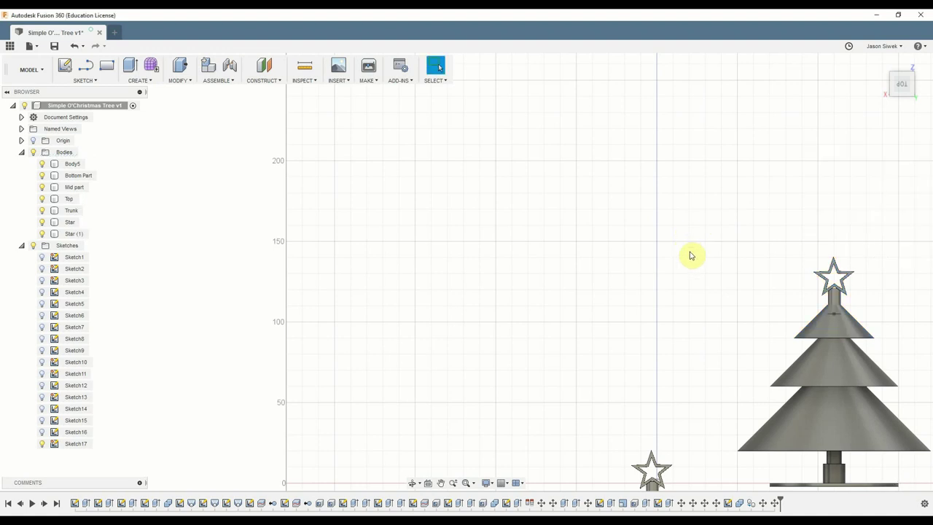
- Combine with target body Top, tool body Star (1) and operation Cut to make the socket
left_click(183, 80)
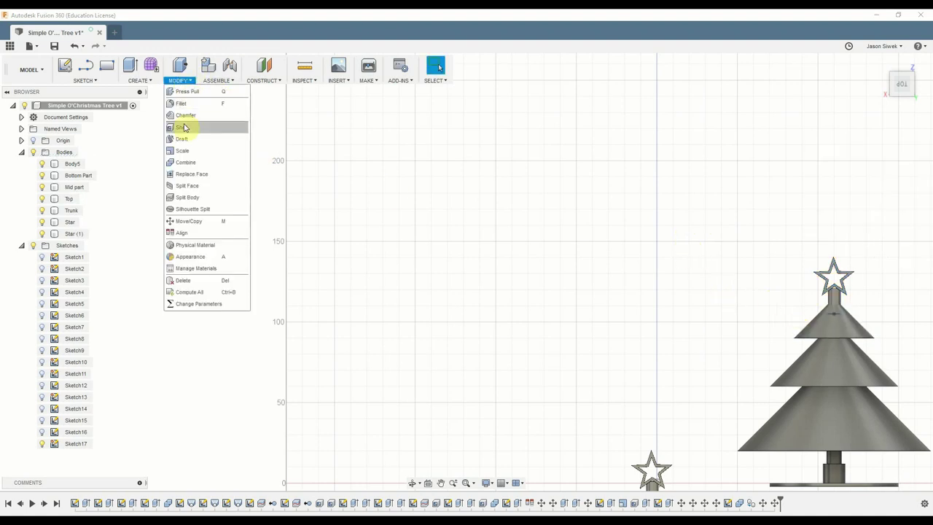
left_click(186, 167)
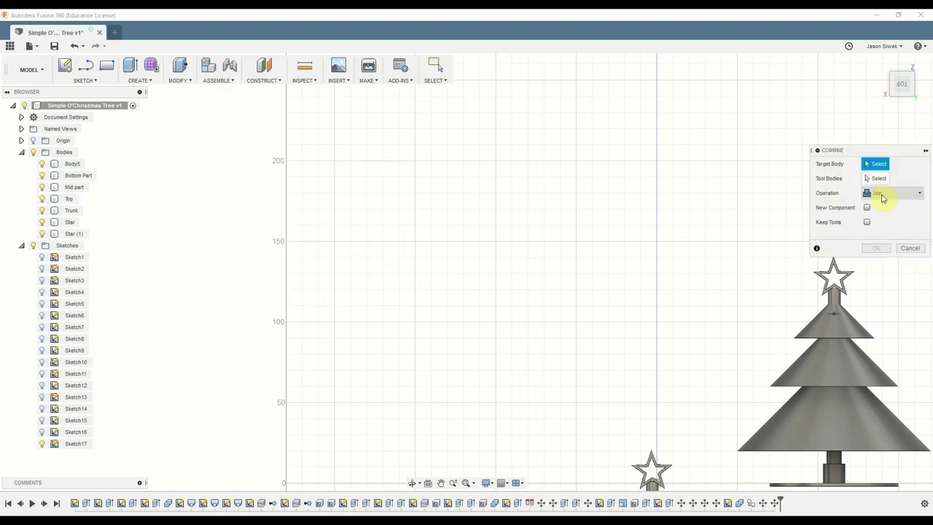
left_click(844, 340)
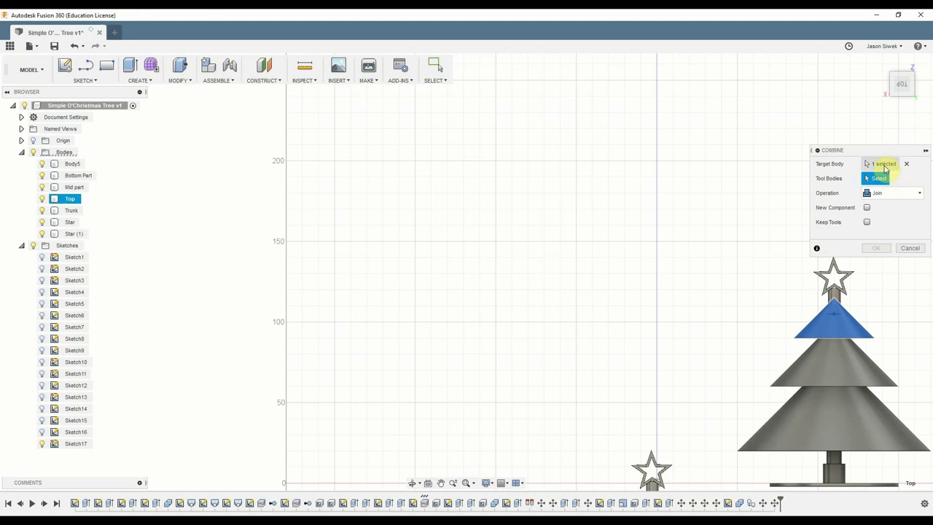
left_click(883, 194)
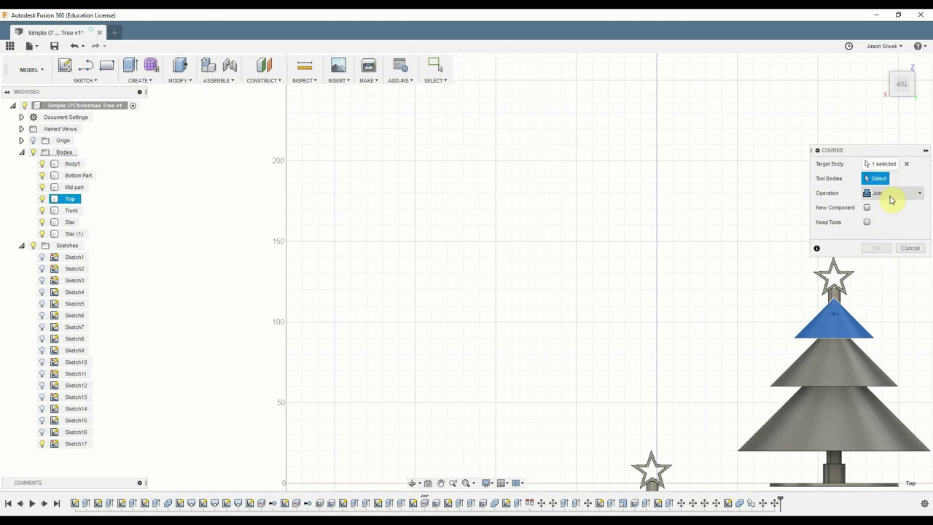
left_click(882, 231)
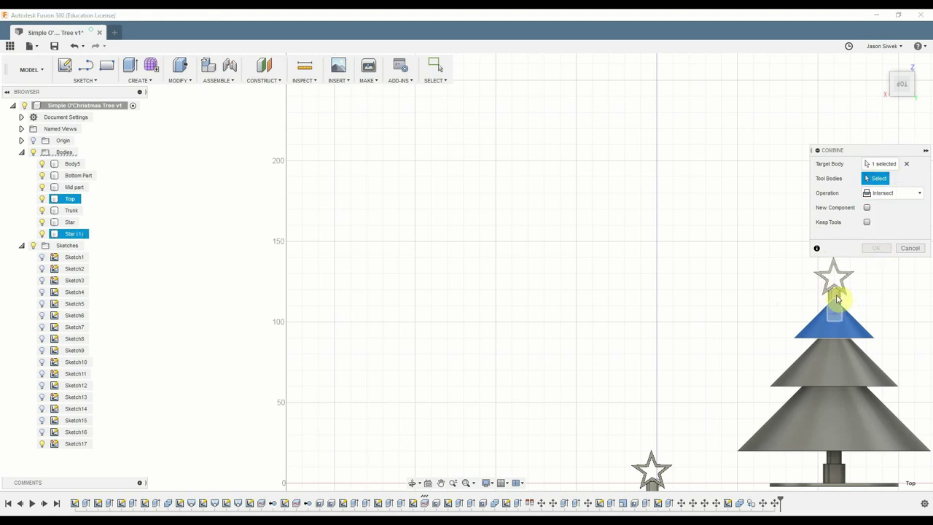
left_click(837, 299)
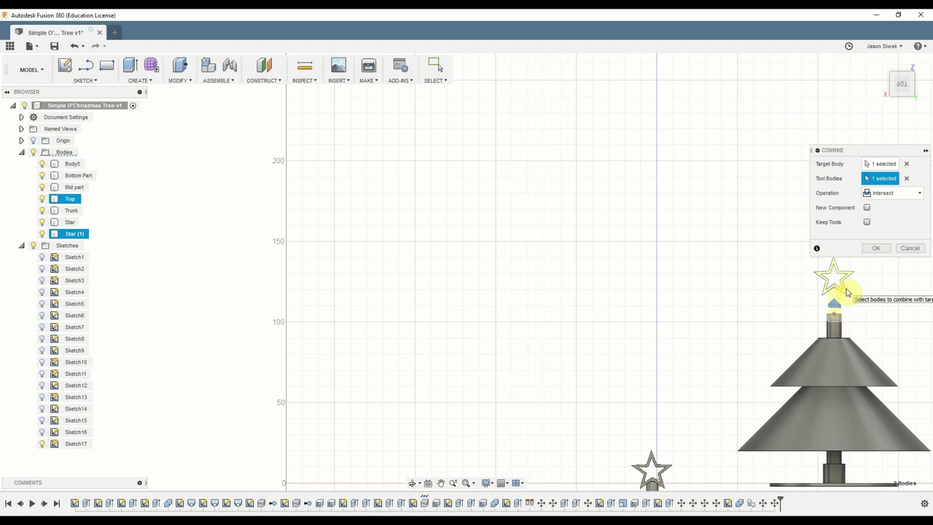
left_click(902, 193)
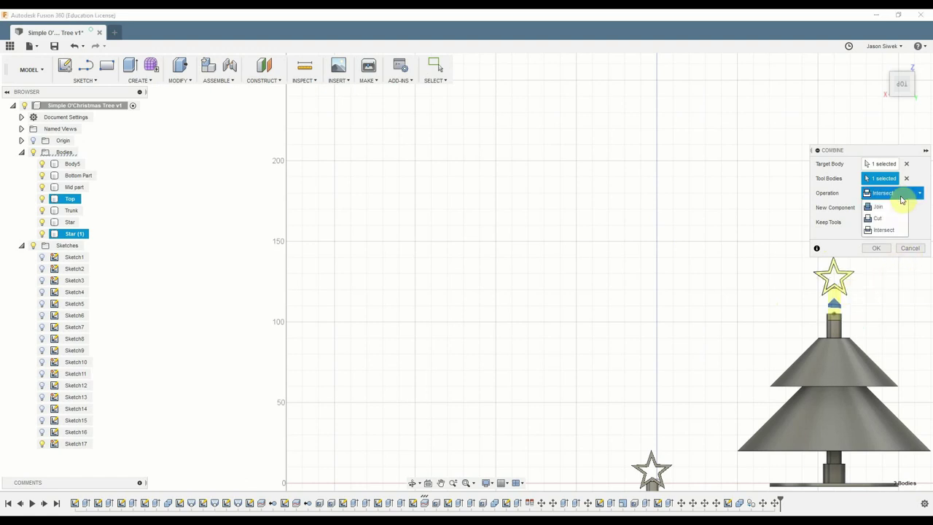
left_click(886, 219)
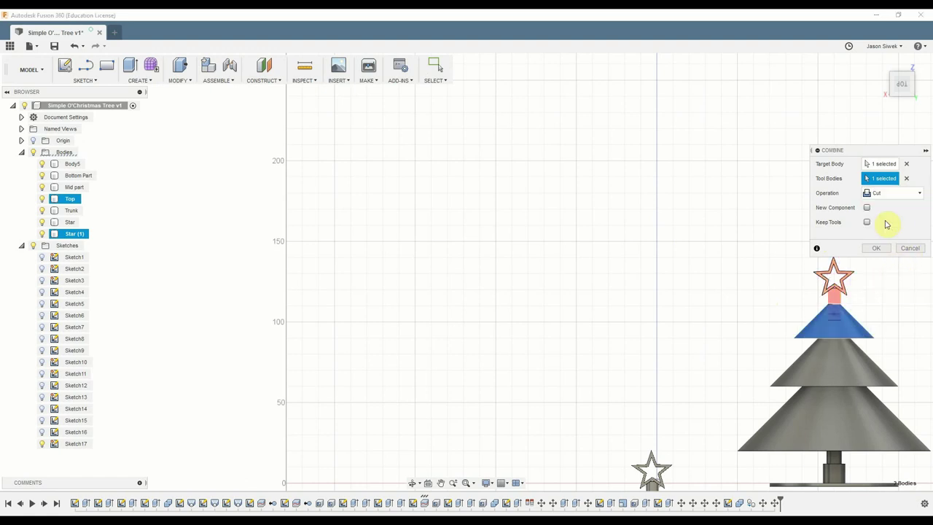
left_click(877, 249)
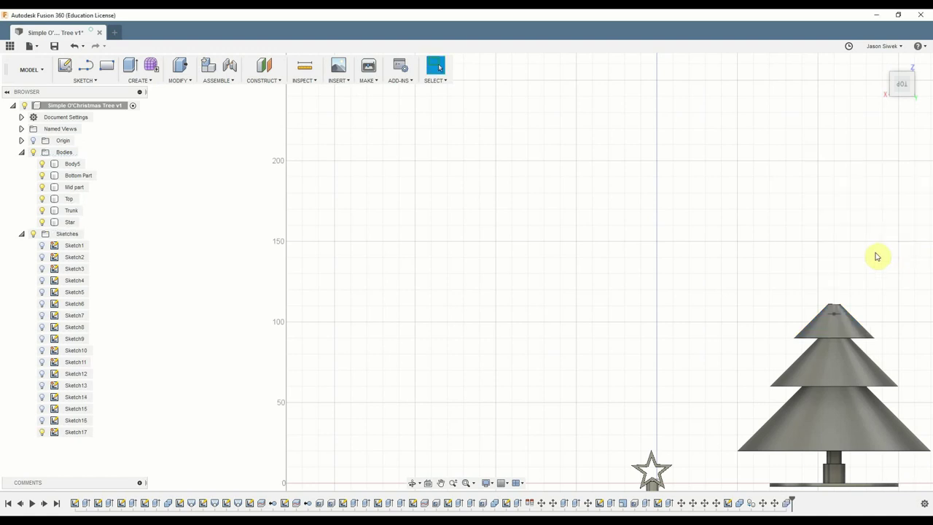
middle_click_drag(710, 253, 692, 310, "shift")
scroll(783, 313, "down", 2)
scroll(777, 312, "up", 5)
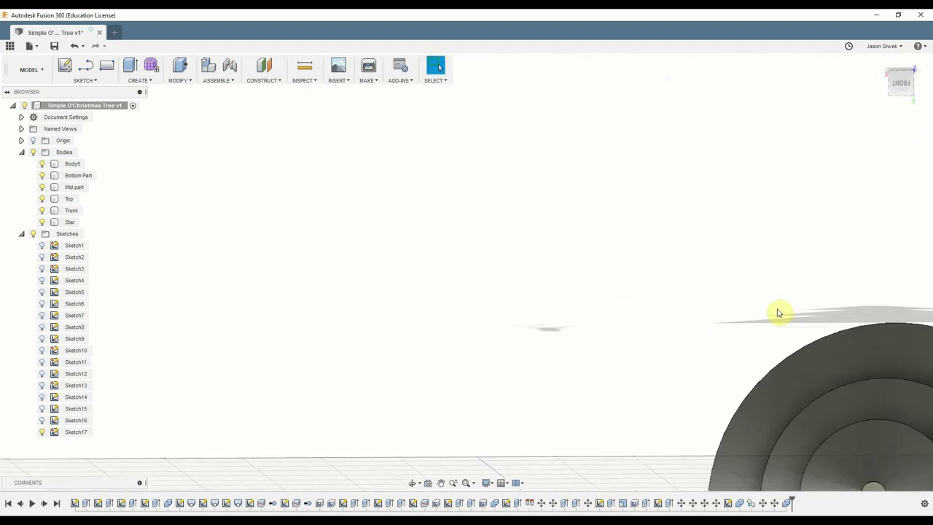
middle_click_drag(777, 313, 496, 192, "shift")
middle_click_drag(440, 343, 445, 294, "shift")
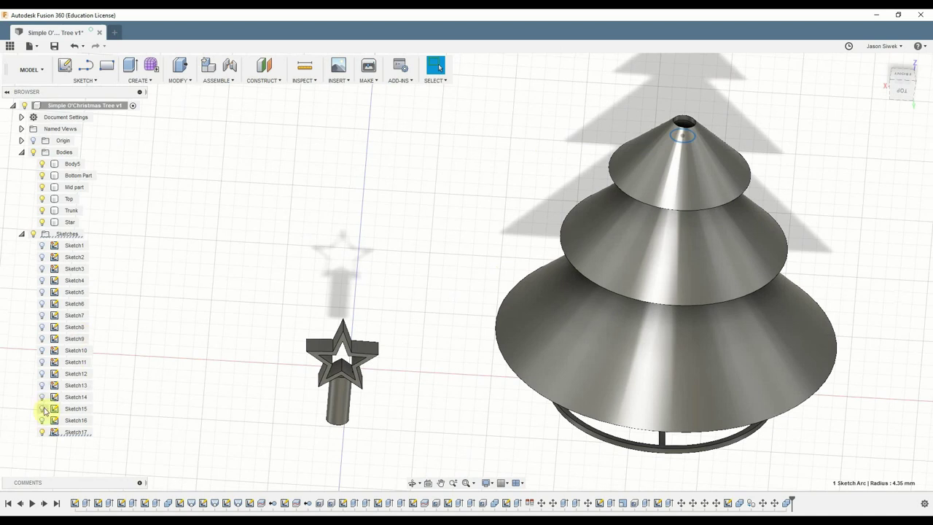
left_click(66, 432)
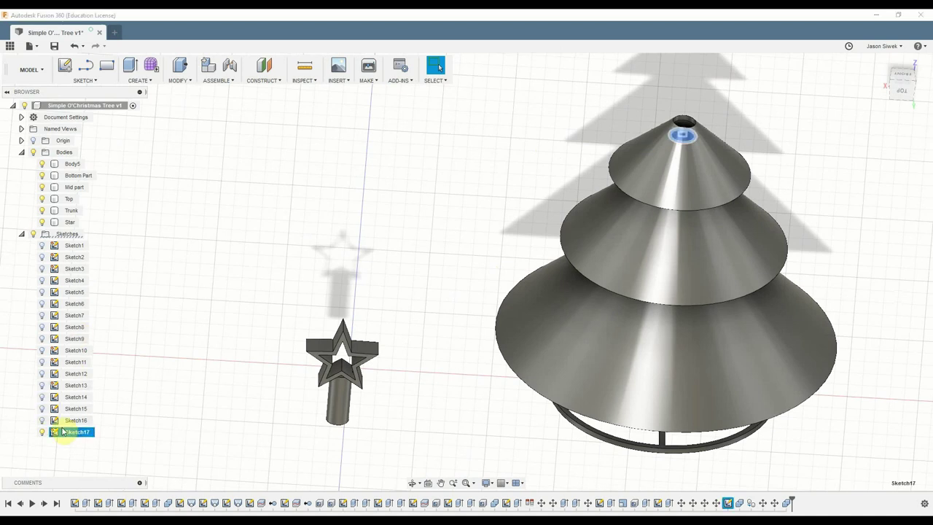
right_click(66, 432)
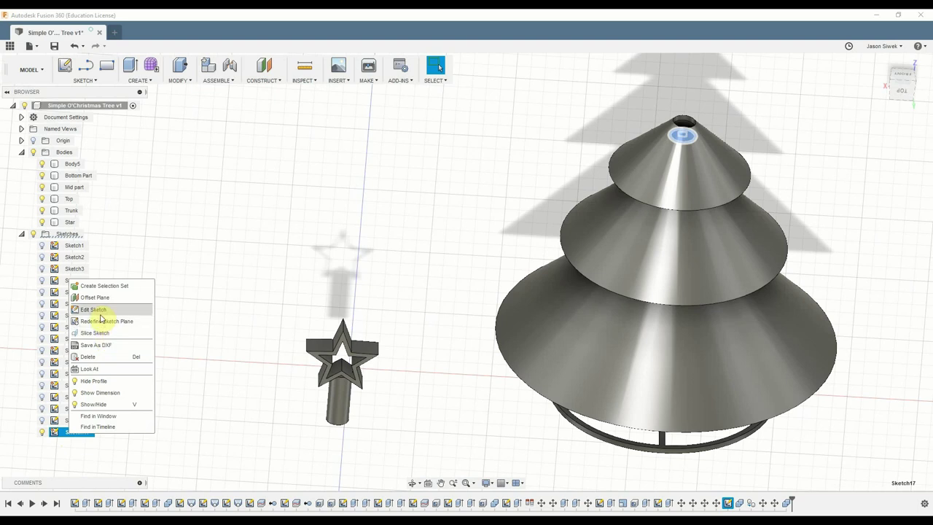
left_click(105, 357)
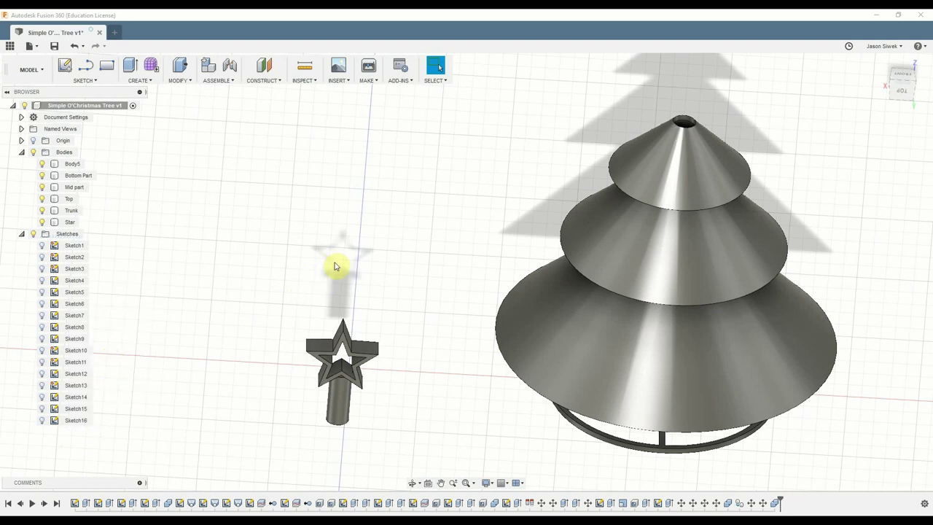
mouse_move(334, 266)
middle_mouse_down("shift")
mouse_move(328, 302)
mouse_move(330, 257)
middle_mouse_up("shift")
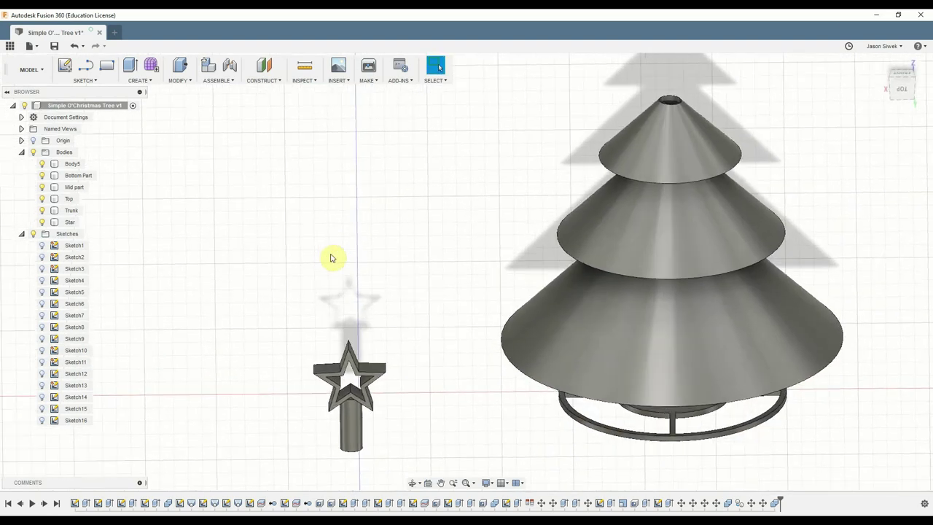
left_click(907, 90)
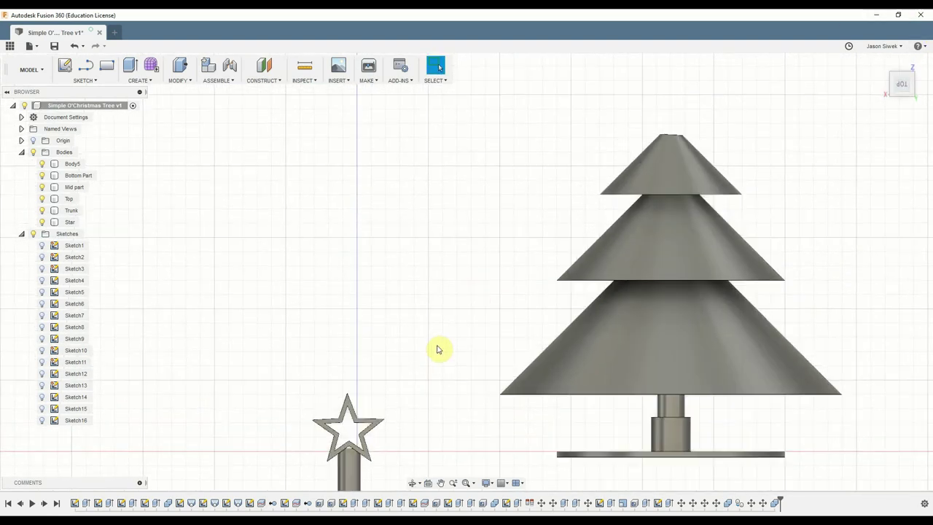
key("m")
left_click(350, 474)
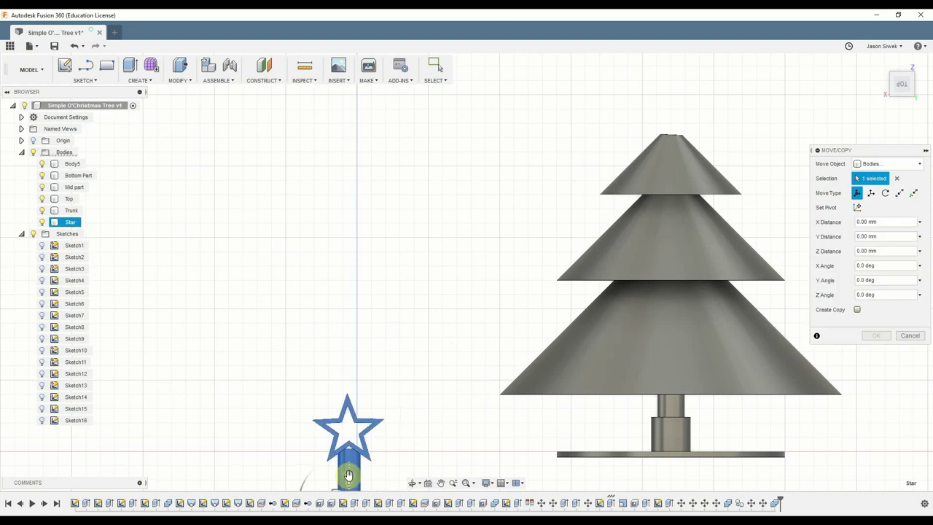
left_click_drag(349, 478, 370, 152)
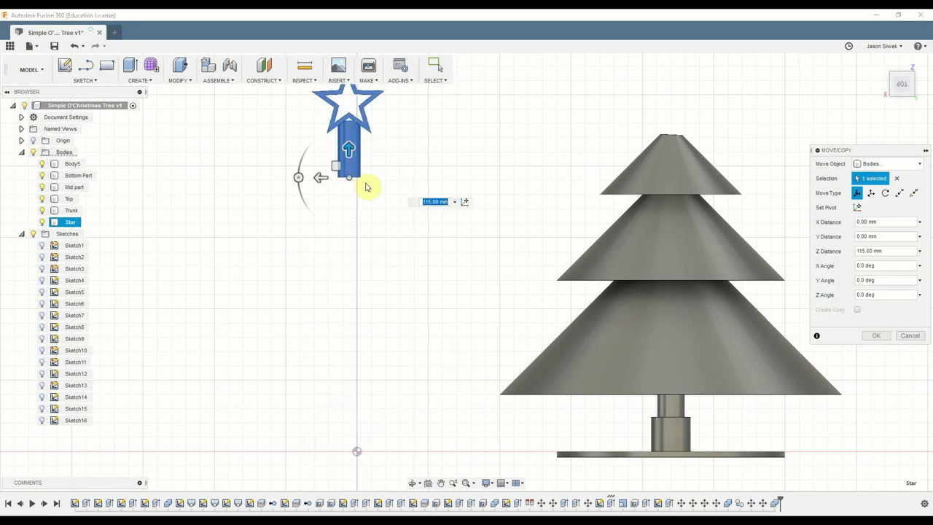
scroll(558, 181, "down", 2)
scroll(556, 186, "up", 5)
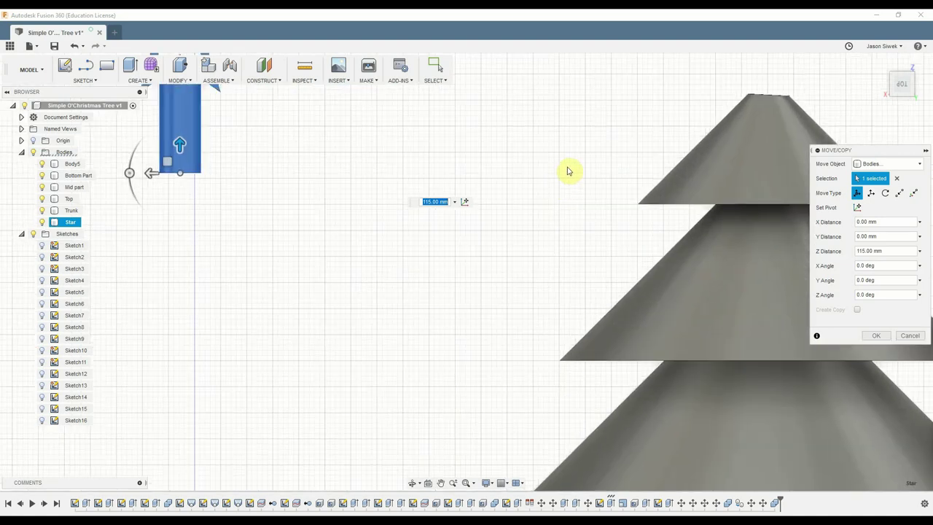
scroll(470, 183, "down", 3)
mouse_move(491, 197)
middle_mouse_down("shift")
mouse_move(489, 219)
mouse_move(491, 196)
middle_mouse_up("shift")
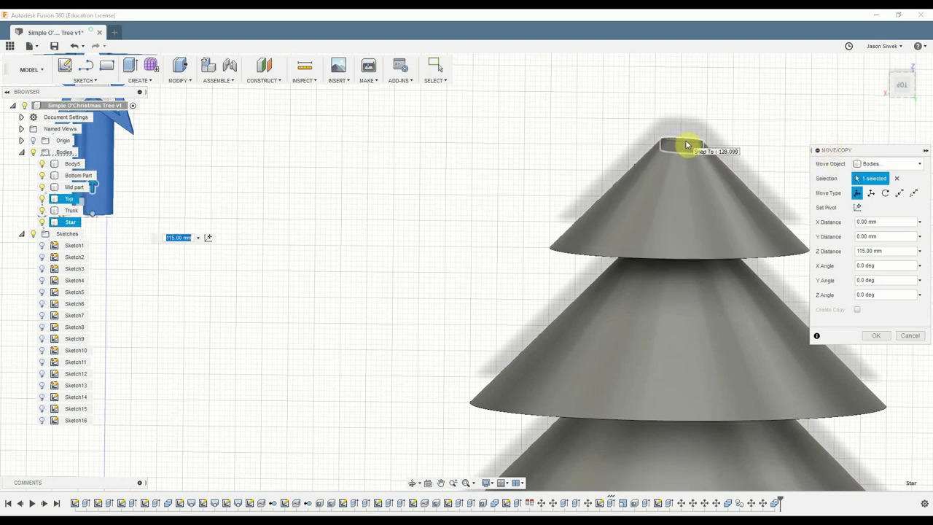
left_click(902, 87)
scroll(690, 173, "up", 3)
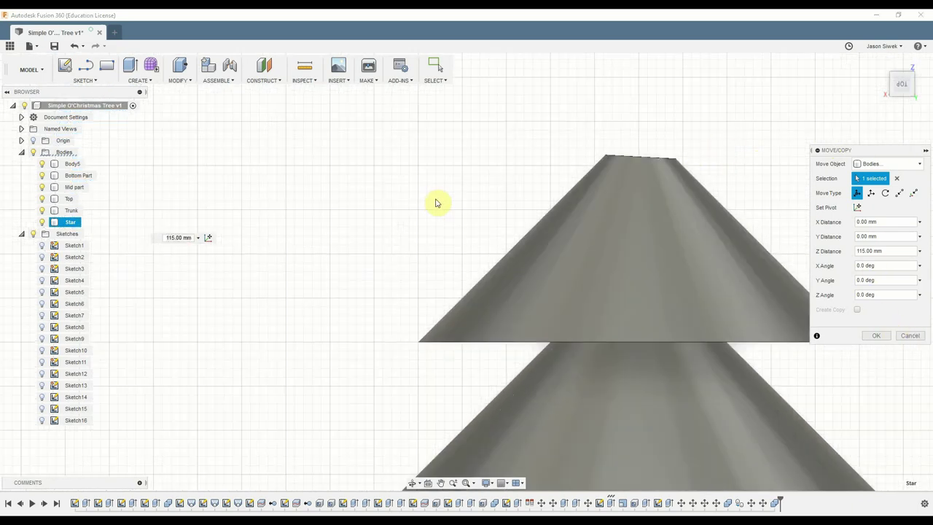
scroll(435, 202, "down", 4)
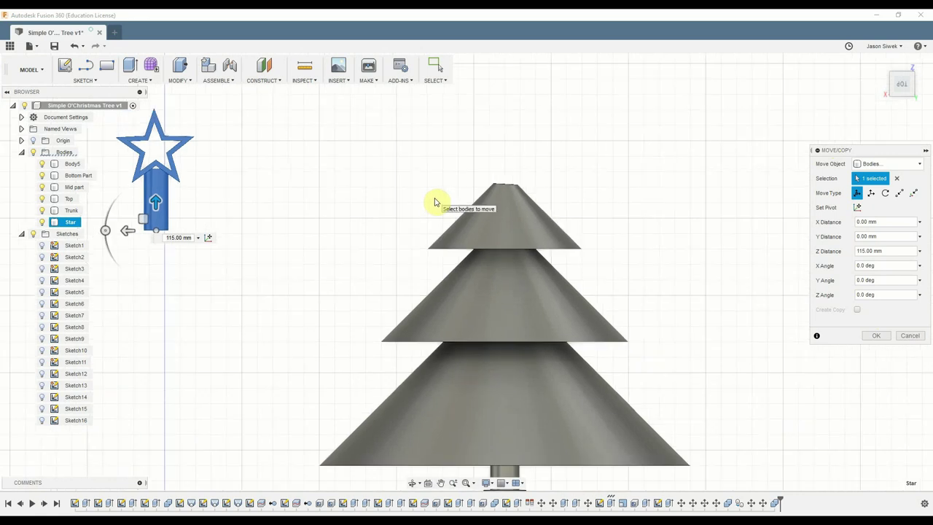
key("Escape")
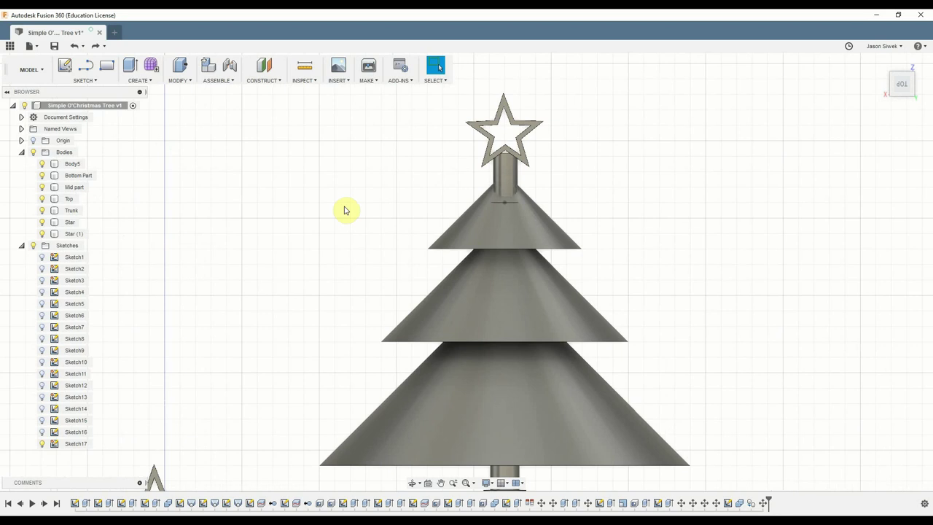
- Redo the last change, then undo placing the star on the treetop
left_click(95, 46)
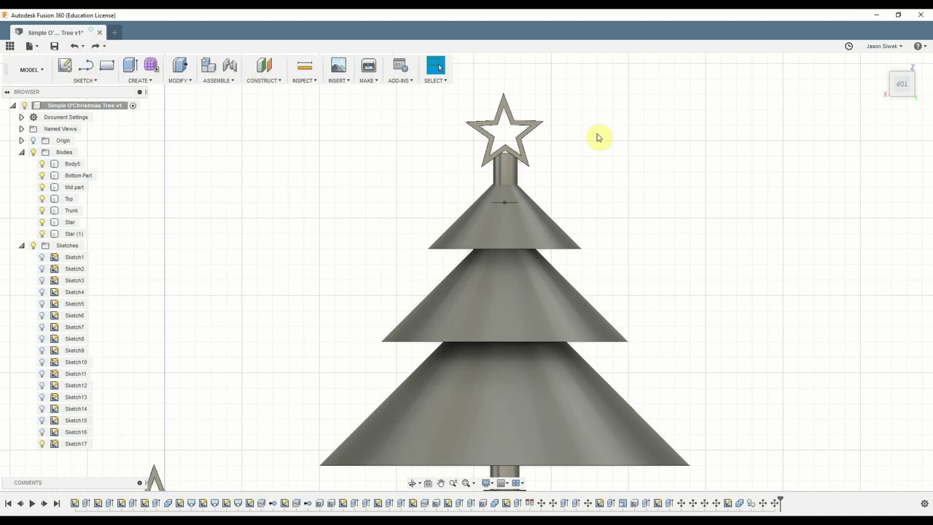
mouse_move(715, 181)
middle_mouse_down("shift")
mouse_move(702, 194)
mouse_move(710, 206)
mouse_move(711, 179)
middle_mouse_up("shift")
key("Escape")
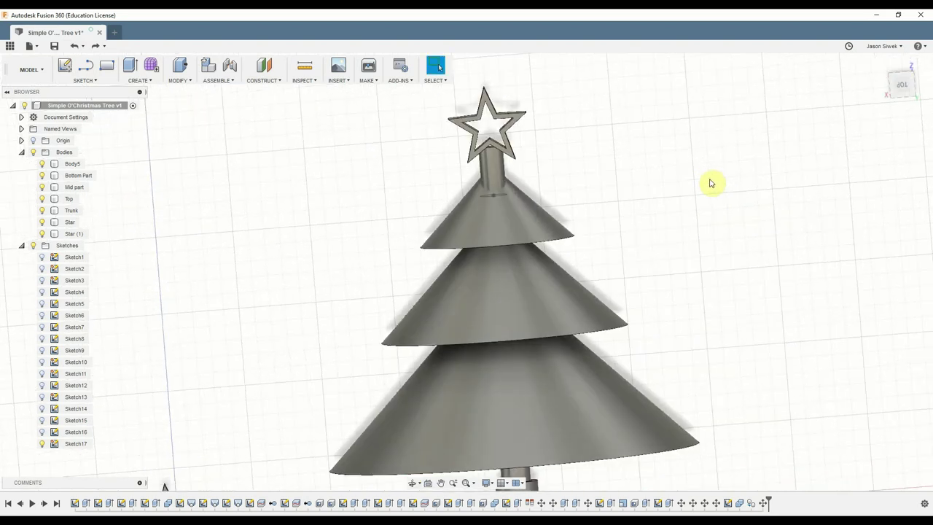
key("ctrl+z")
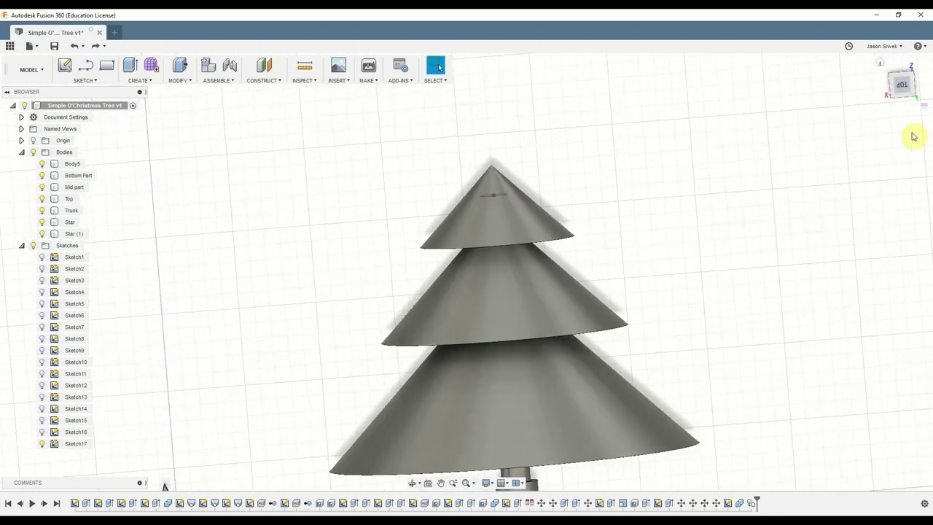
- Return to the front view and select the Star (1) copy beside the tree
left_click(902, 86)
middle_click_drag(277, 293, 481, 142)
scroll(481, 142, "down", 1)
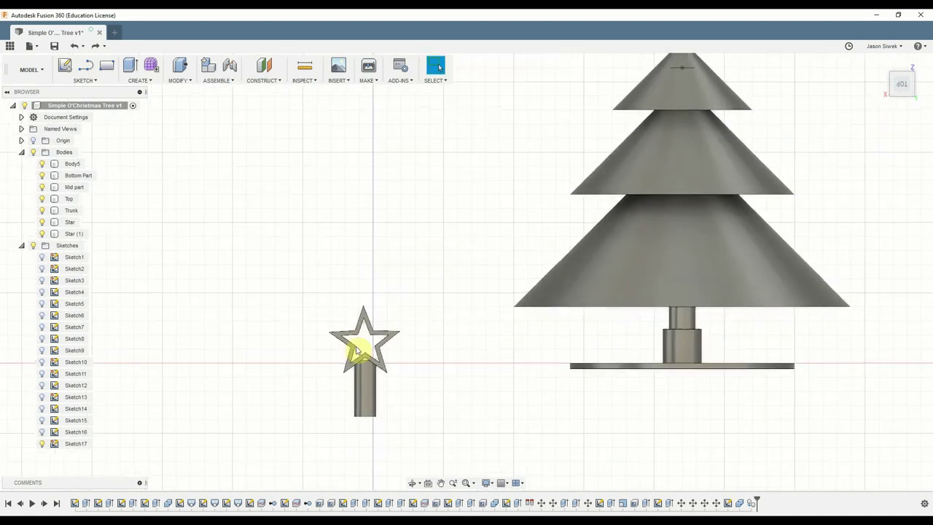
left_click(362, 392)
- Raise Star (1) about 120 mm and shift it -112.5 mm along X onto the top cone
key("m")
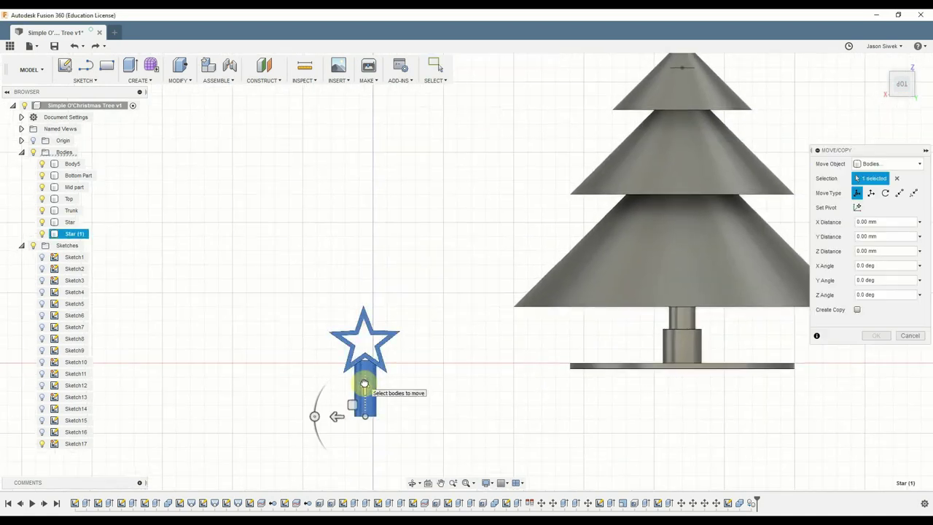
left_click_drag(363, 382, 357, 117)
middle_click_drag(467, 202, 418, 298)
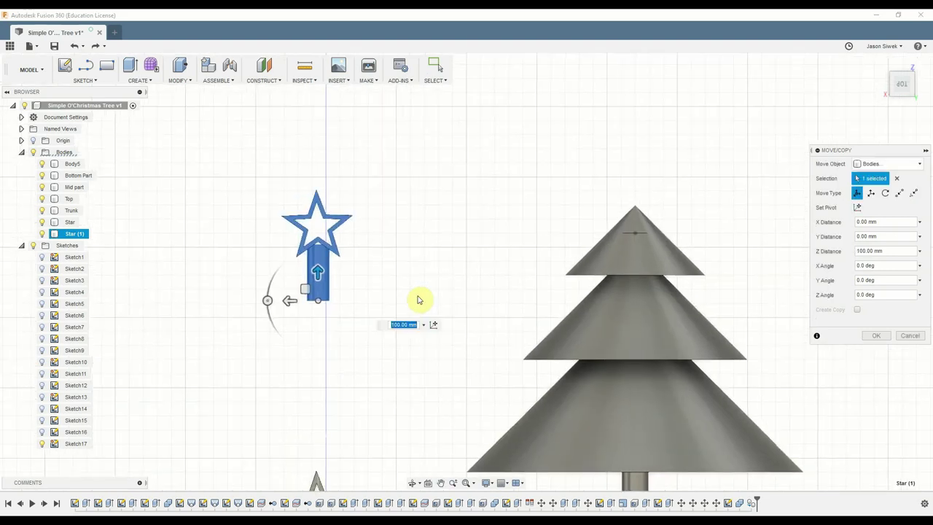
left_click_drag(318, 275, 326, 213)
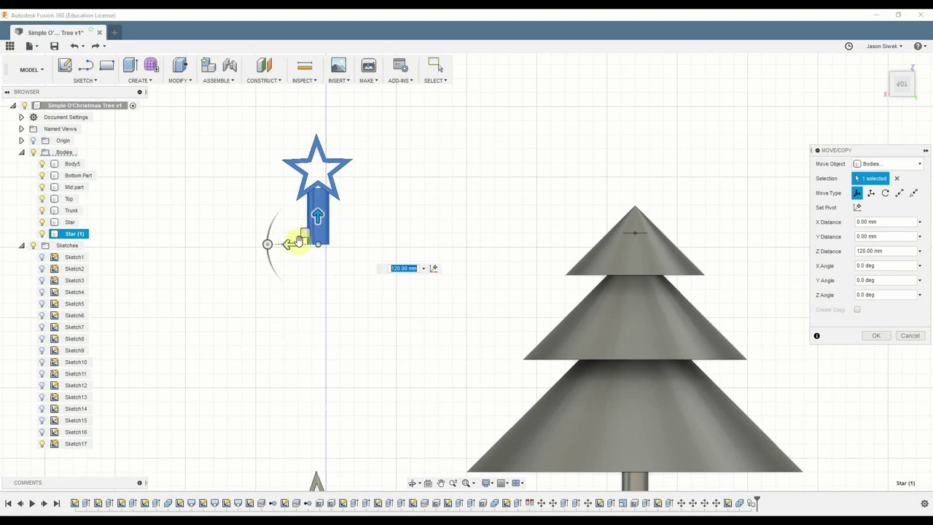
left_click_drag(295, 243, 606, 256)
scroll(717, 230, "up", 3)
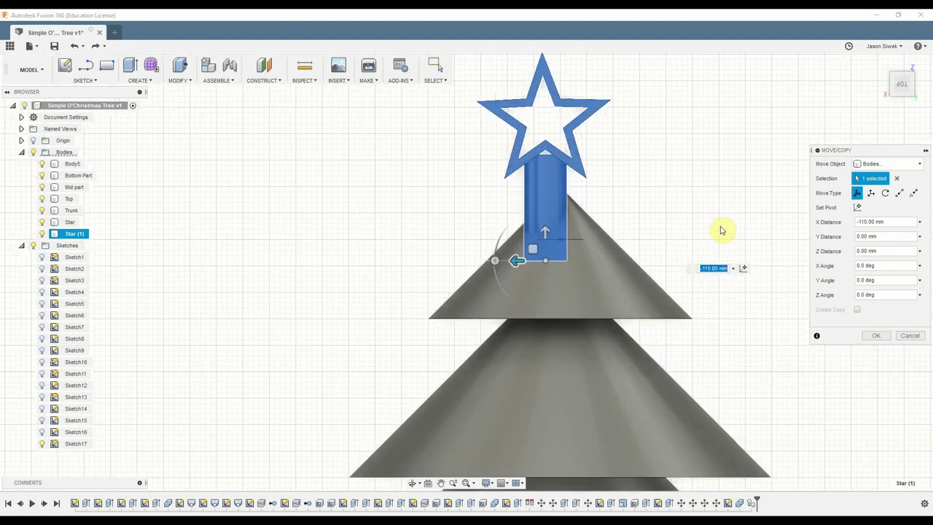
left_click_drag(515, 260, 533, 256)
scroll(662, 210, "up", 3)
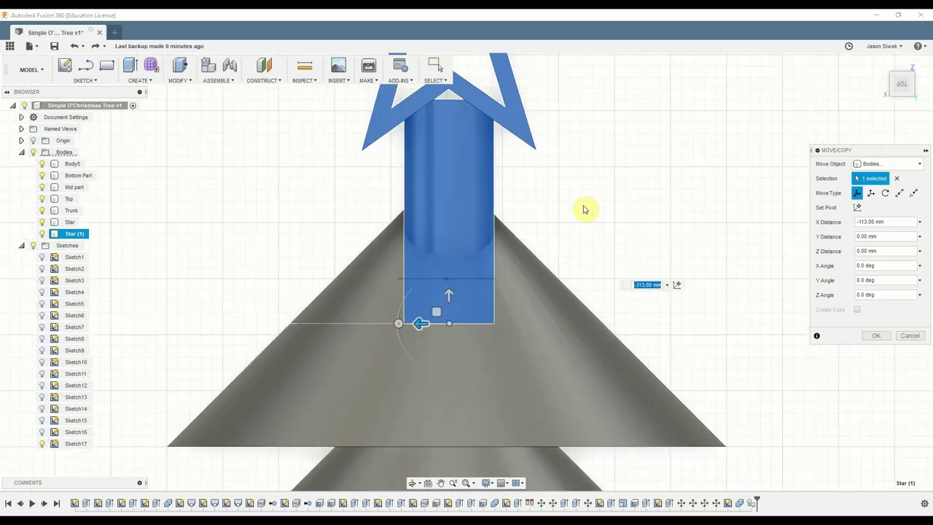
scroll(525, 285, "up", 3)
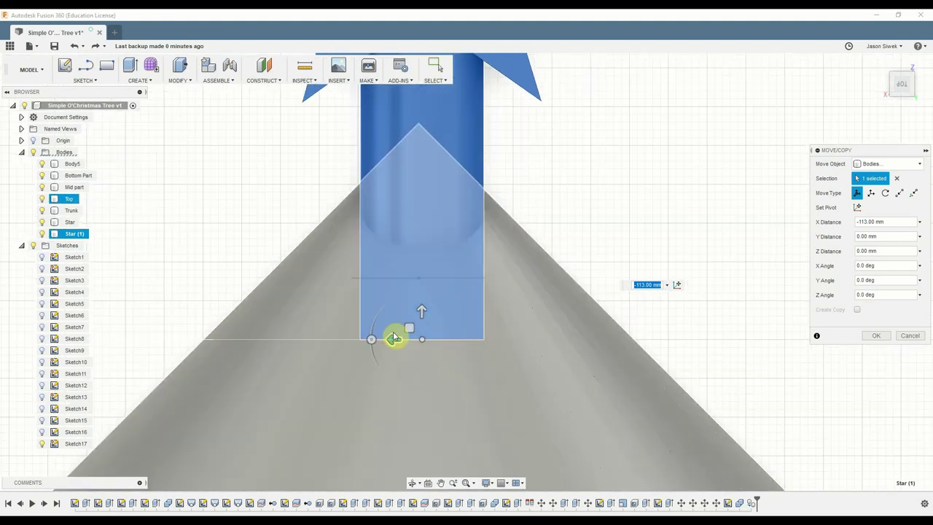
mouse_move(390, 340)
left_mouse_down()
mouse_move(381, 342)
mouse_move(390, 340)
left_mouse_up()
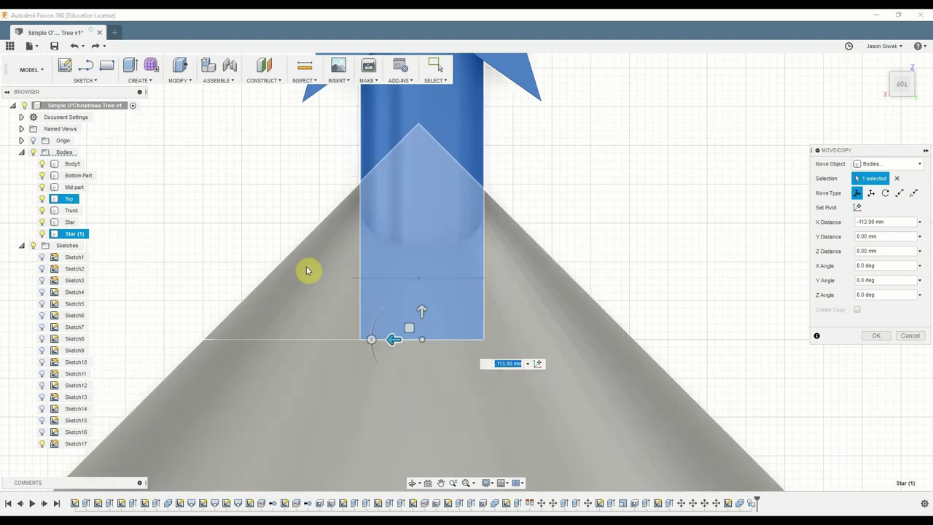
key("Return")
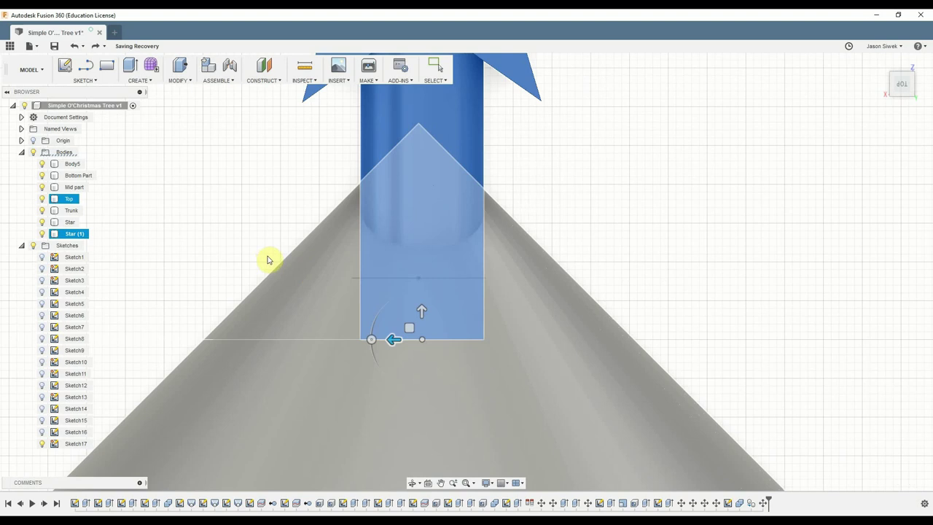
left_click(246, 209)
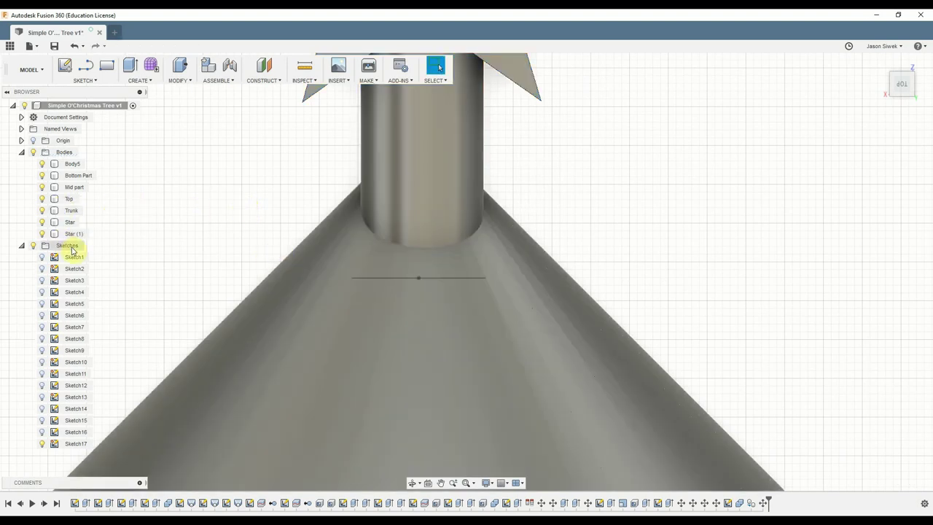
- Set the Top cone body's opacity to 50% so the star's peg shows through
left_click(70, 200)
right_click(70, 201)
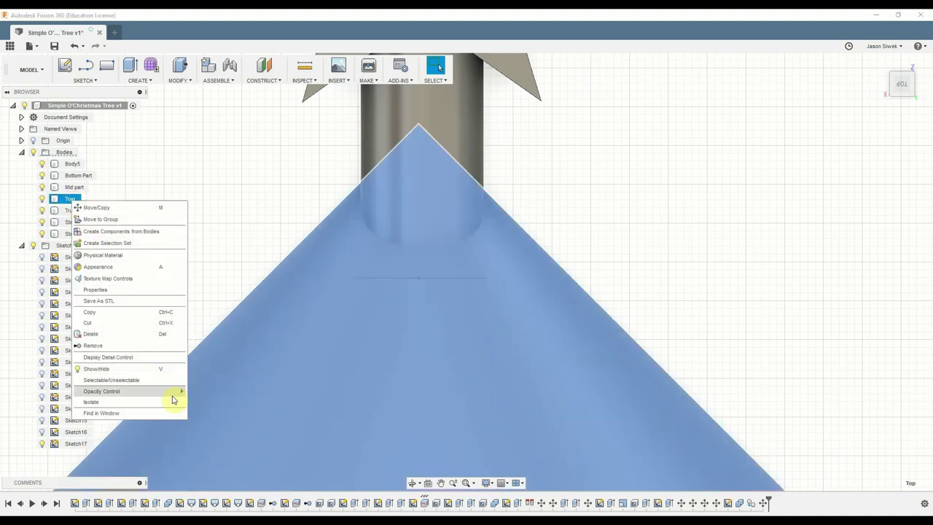
mouse_move(173, 394)
left_click(211, 447)
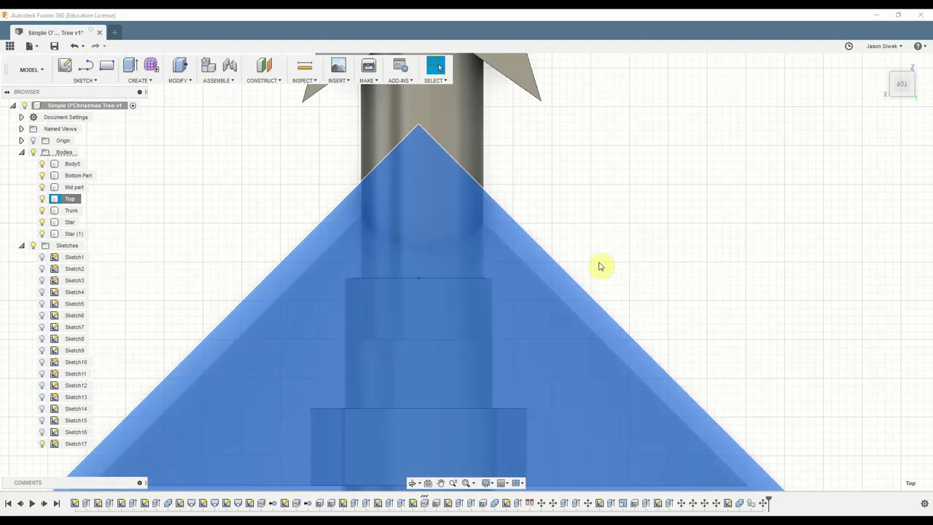
left_click(648, 183)
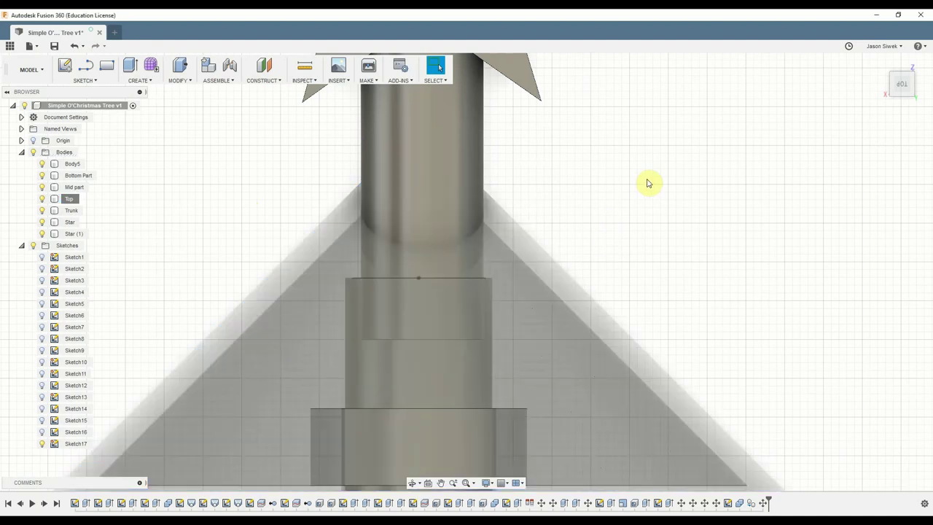
left_click(429, 164)
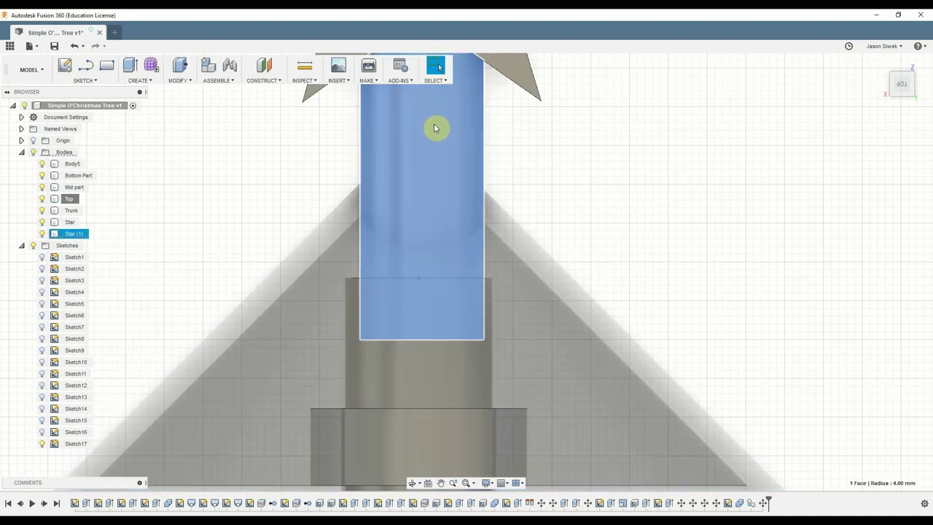
key("Escape")
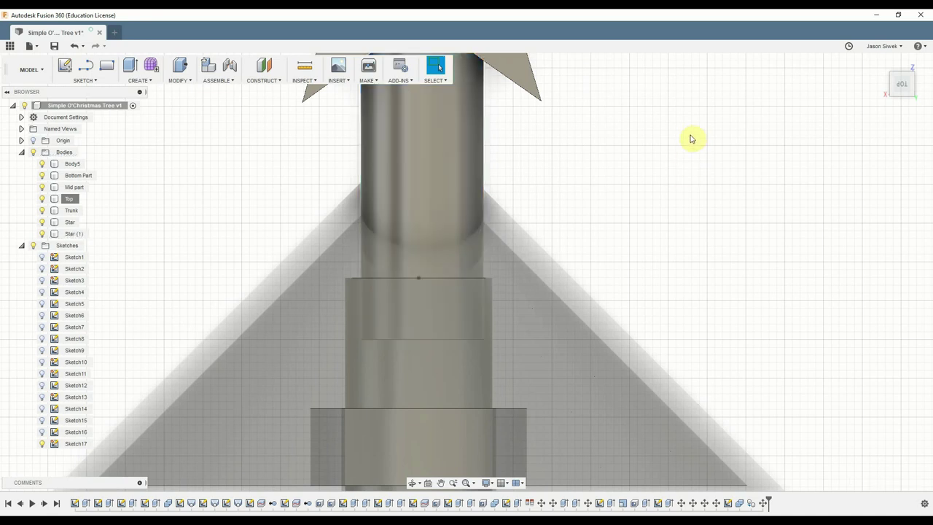
- Move Star (1) 0.25 mm along X to centre its peg inside the top cone
key("m")
left_click(435, 196)
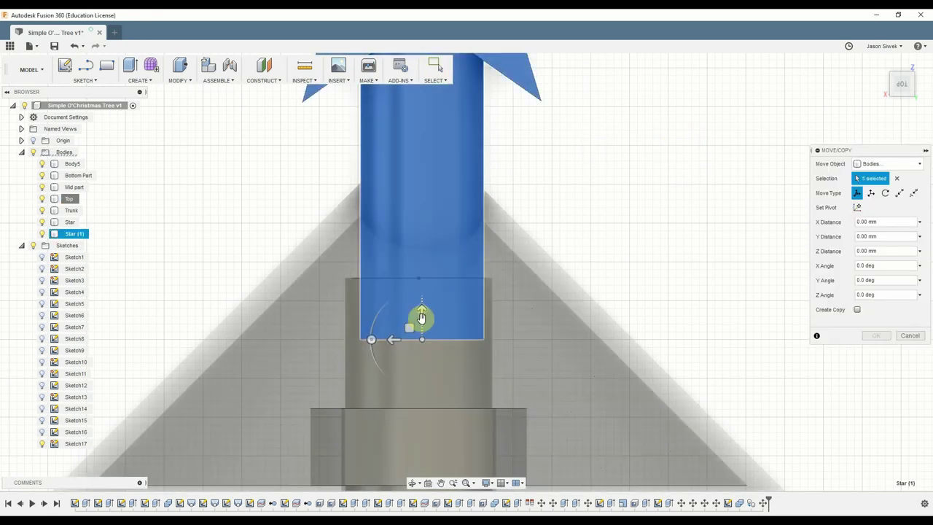
left_click(391, 340)
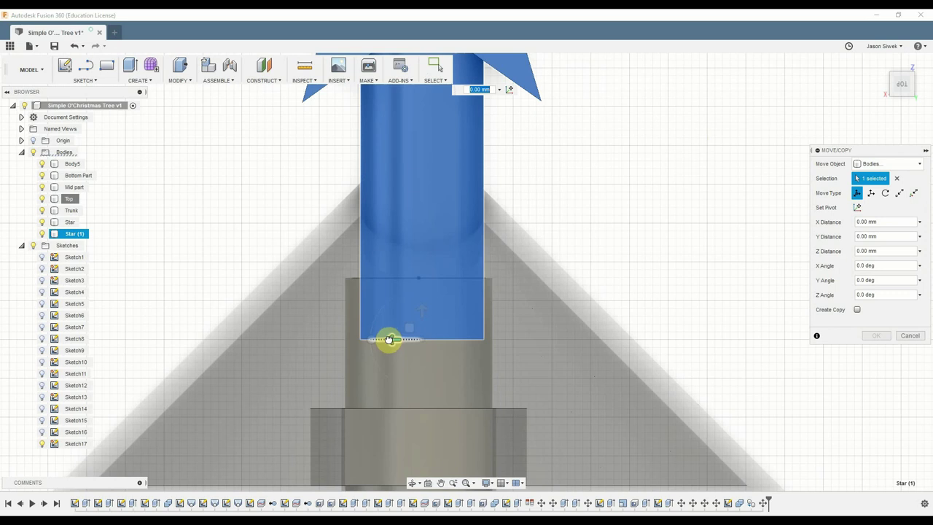
left_click_drag(389, 340, 390, 339)
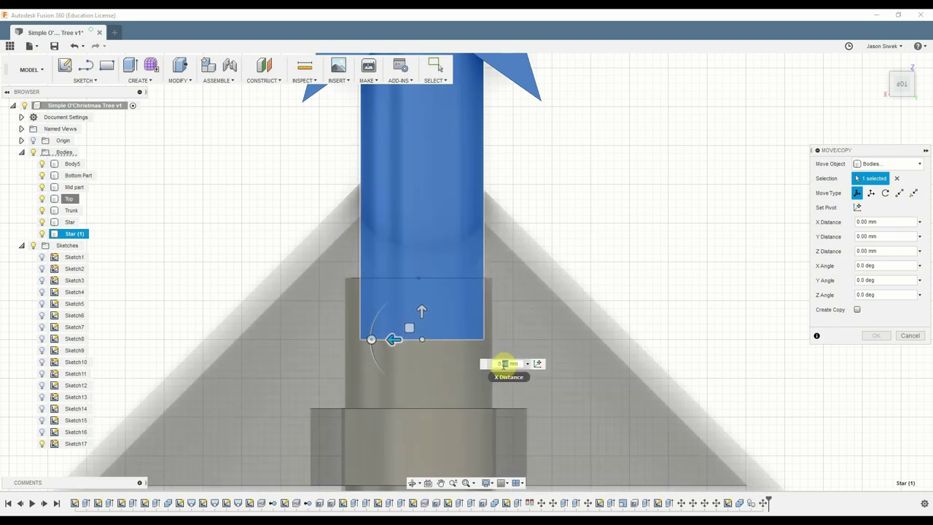
type("0.25")
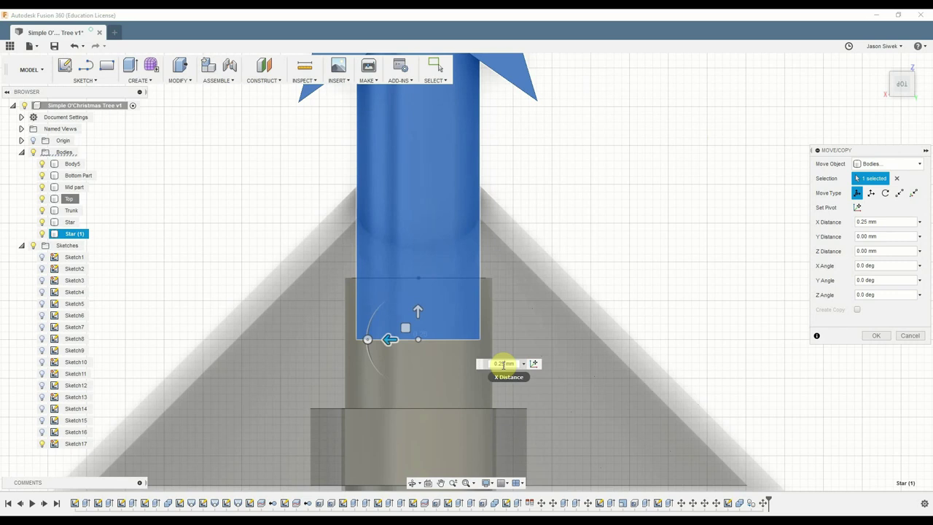
scroll(539, 315, "up", 3)
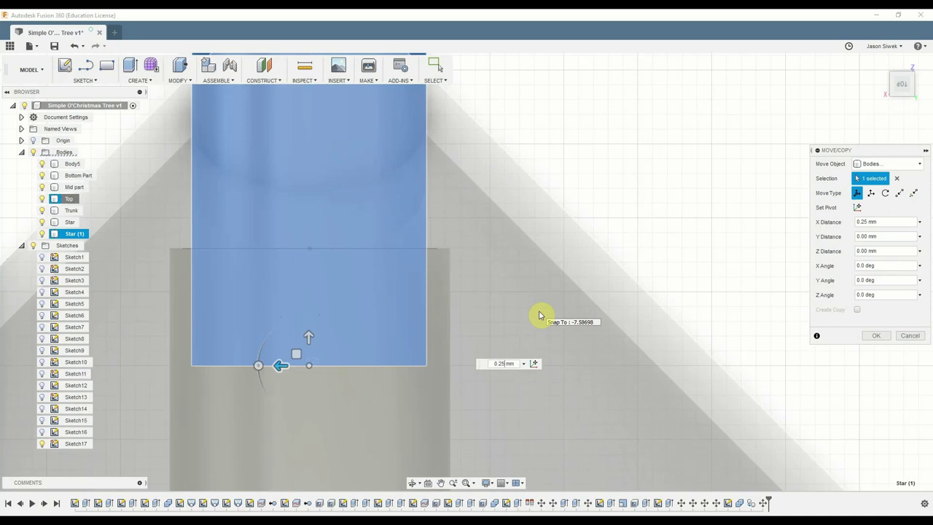
scroll(539, 315, "up", 1)
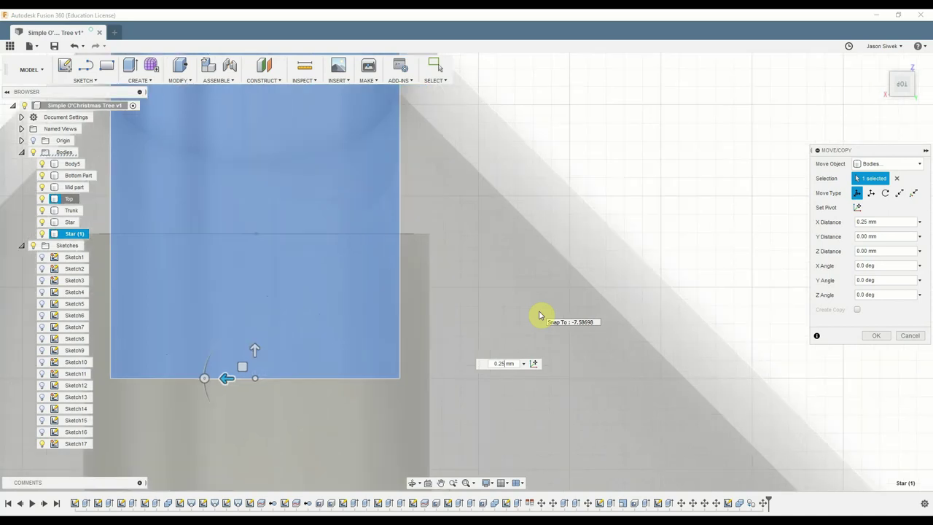
scroll(539, 315, "down", 2)
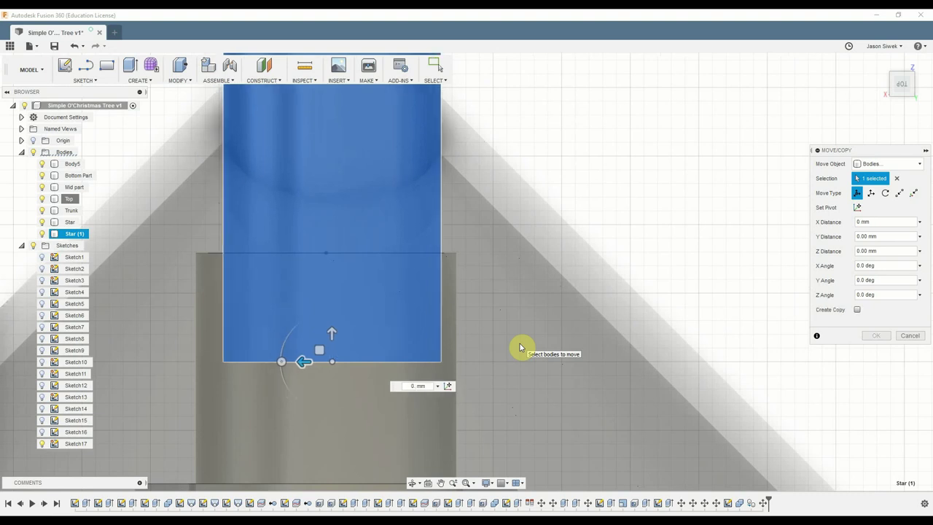
type(".25")
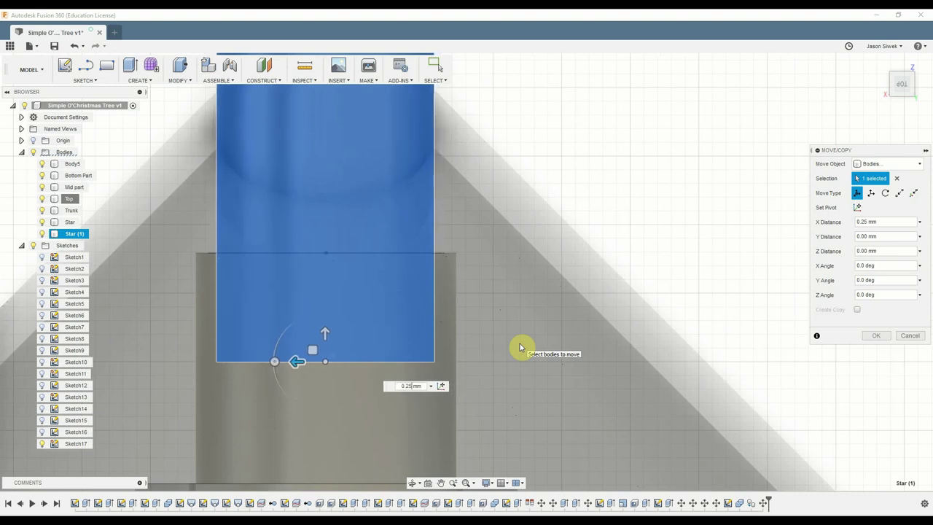
key("Return")
scroll(631, 283, "down", 8)
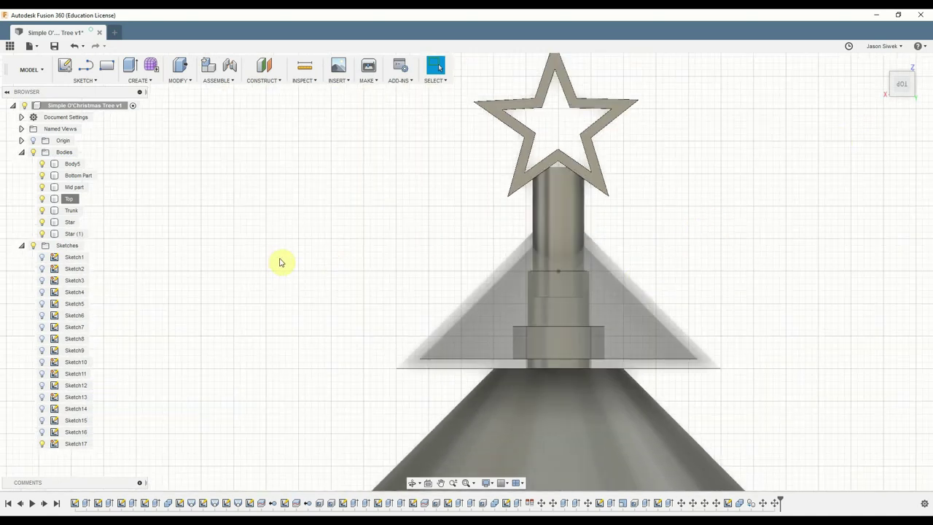
- In the Right view, move Star (1) -4.00 mm along X
left_click(927, 73)
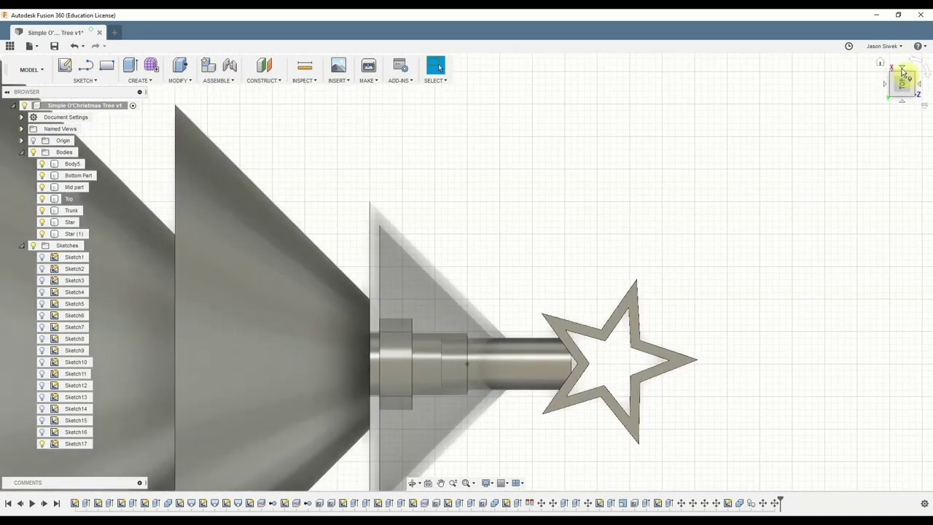
left_click(903, 73)
scroll(721, 204, "up", 3)
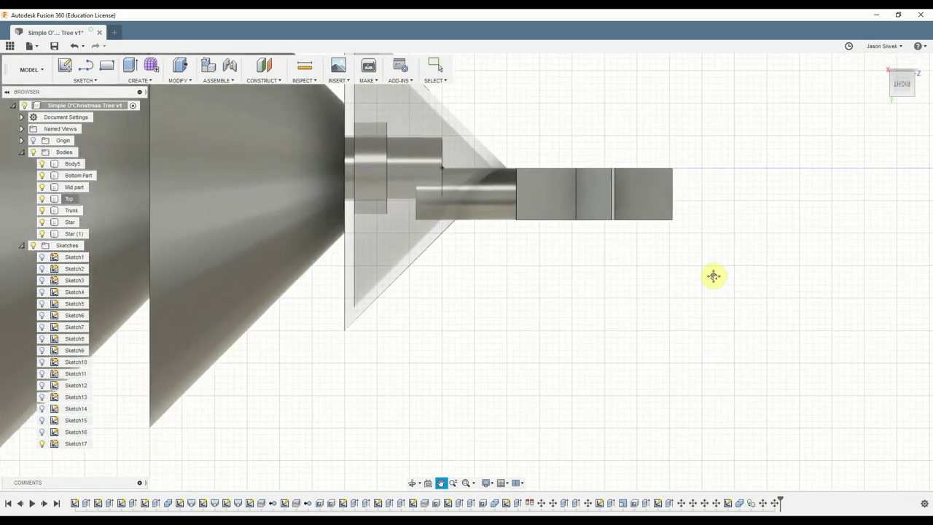
key("m")
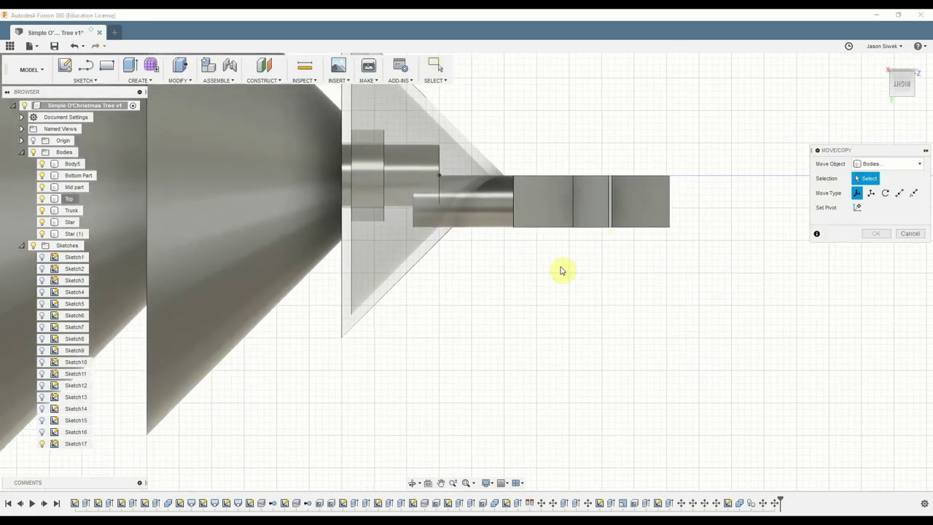
scroll(558, 269, "up", 3)
middle_click_drag(558, 269, 543, 425)
left_click(566, 328)
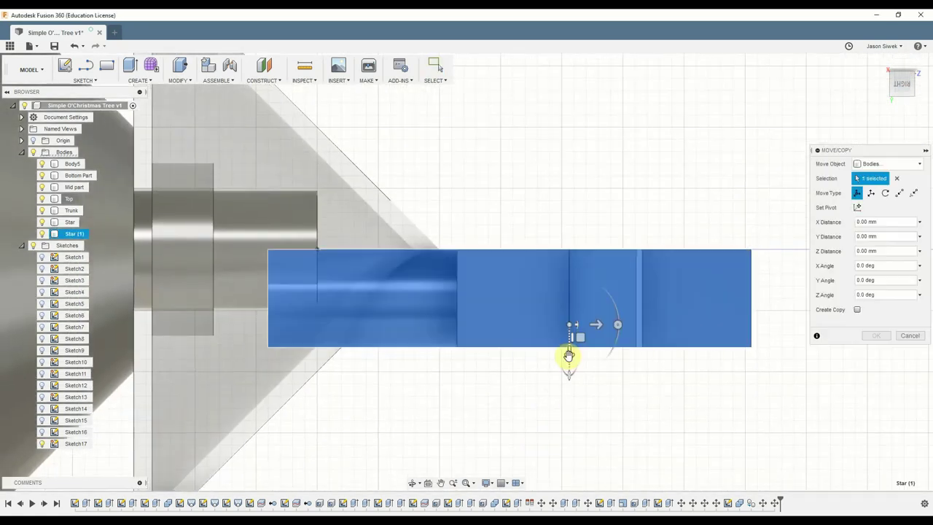
left_click_drag(566, 355, 557, 314)
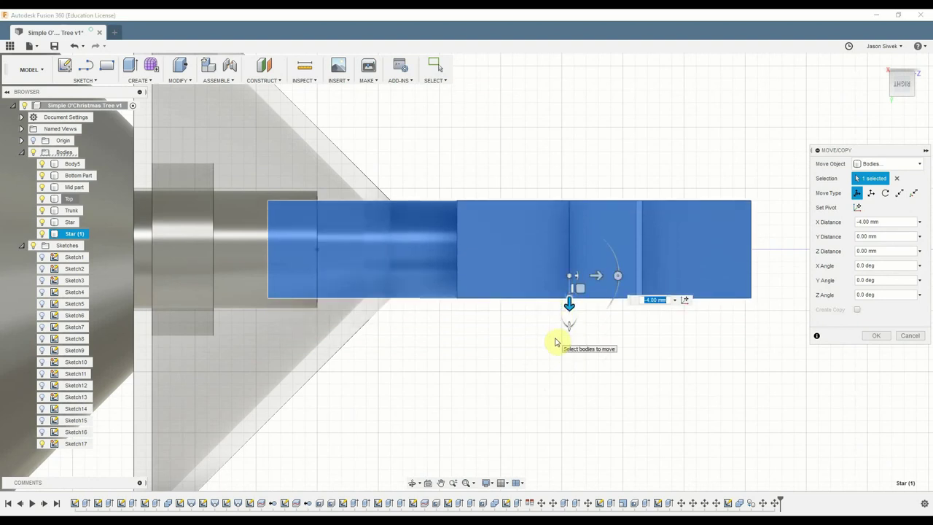
key("Return")
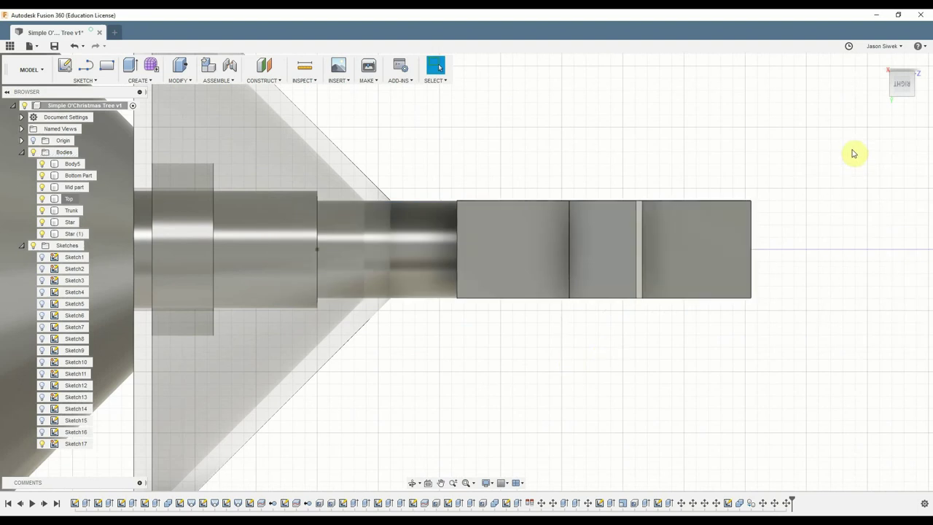
- Return to the Front view and pan the tree up and to the left
left_click(919, 64)
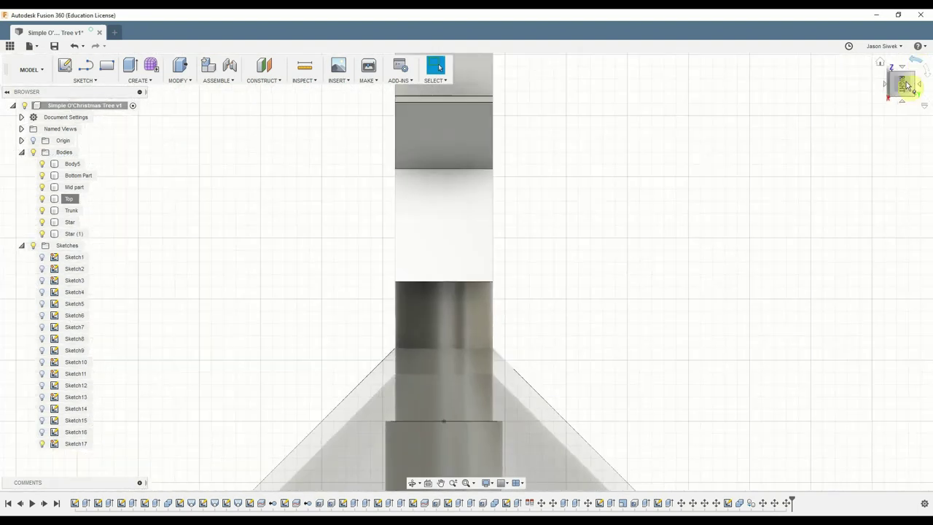
scroll(850, 218, "down", 5)
scroll(848, 211, "down", 1)
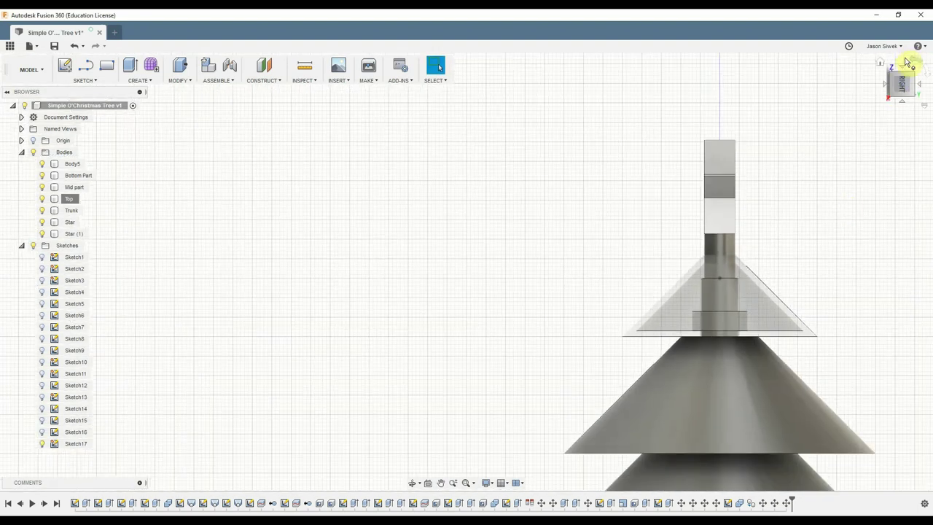
left_click(920, 87)
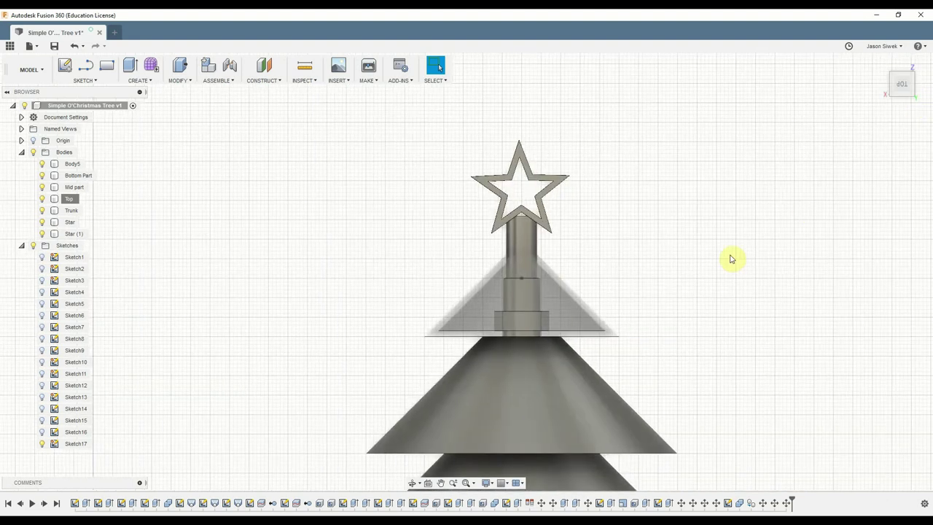
scroll(728, 255, "down", 3)
middle_click_drag(753, 250, 487, 202)
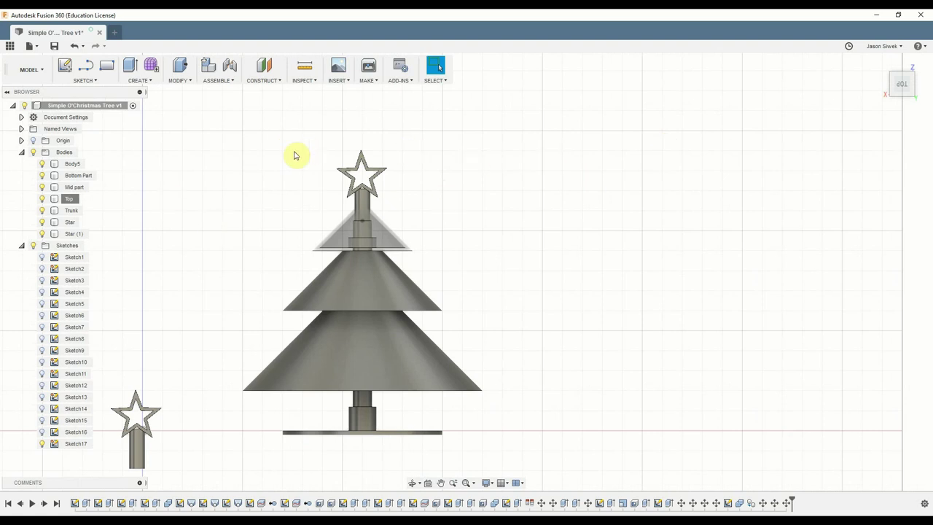
- Combine with target body Top, tool body Star (1) and operation Cut
left_click(188, 81)
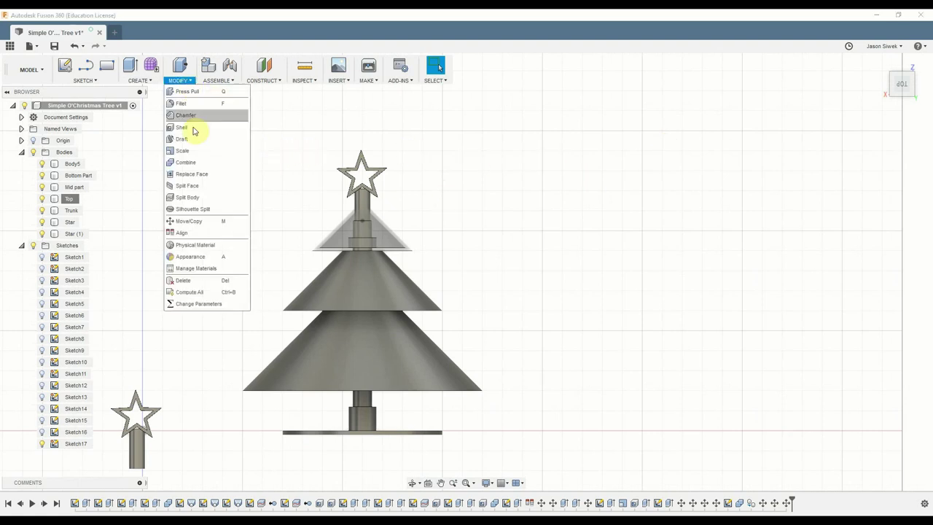
left_click(188, 167)
left_click(378, 247)
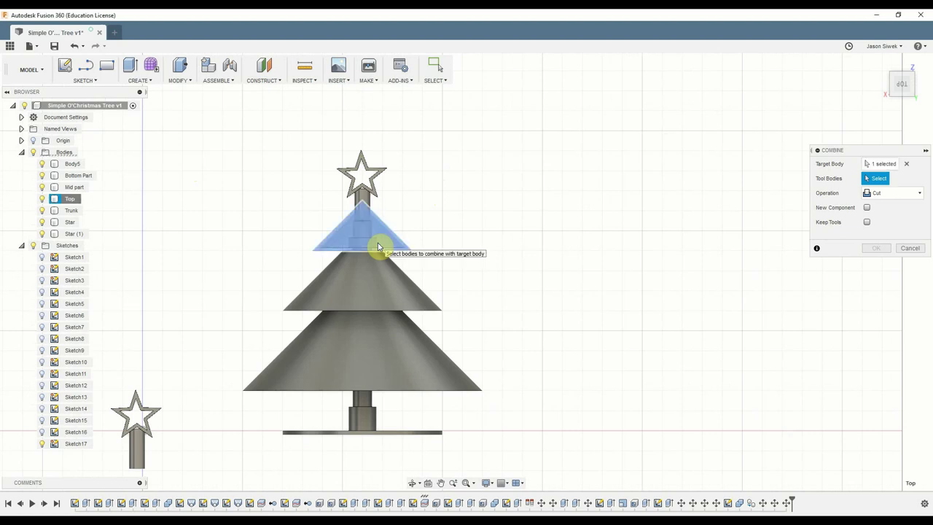
left_click(367, 199)
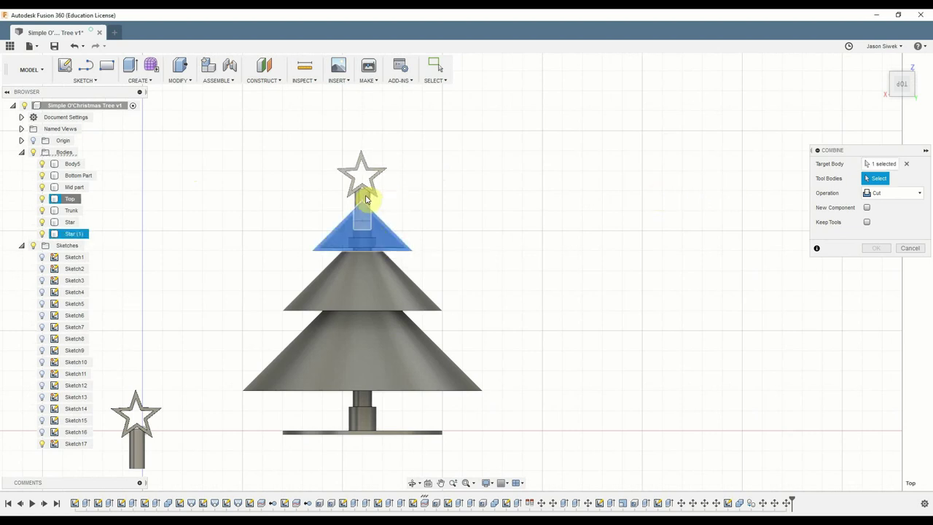
left_click(872, 249)
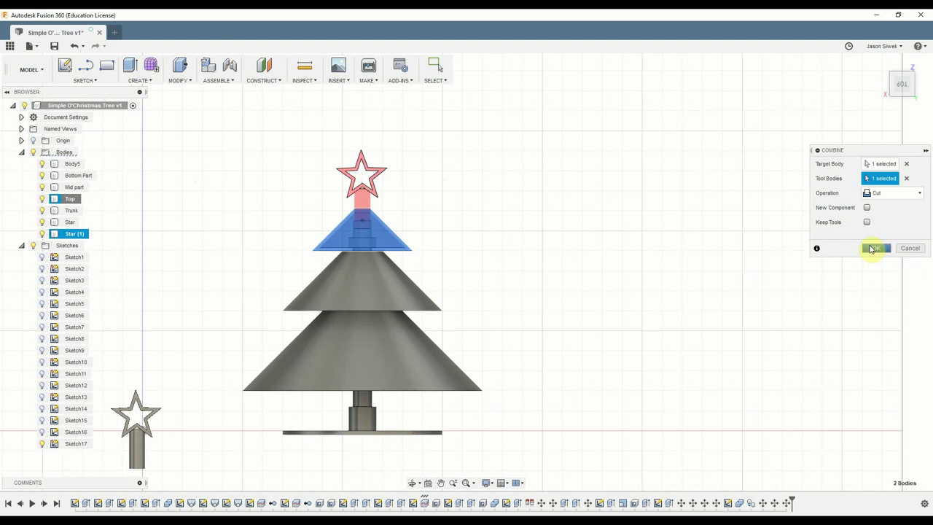
scroll(652, 292, "up", 5)
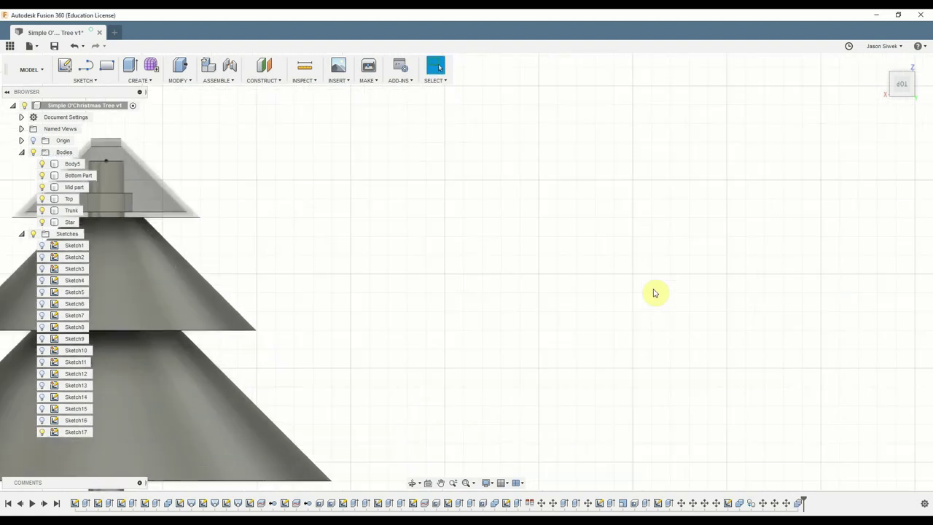
scroll(612, 321, "down", 4)
scroll(599, 363, "up", 1)
scroll(597, 362, "down", 5)
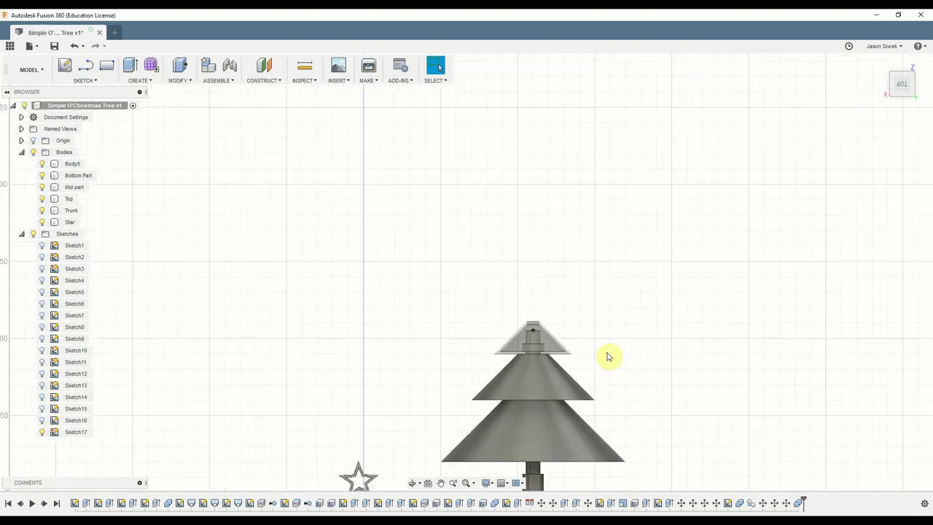
scroll(609, 356, "up", 1)
middle_click(625, 342)
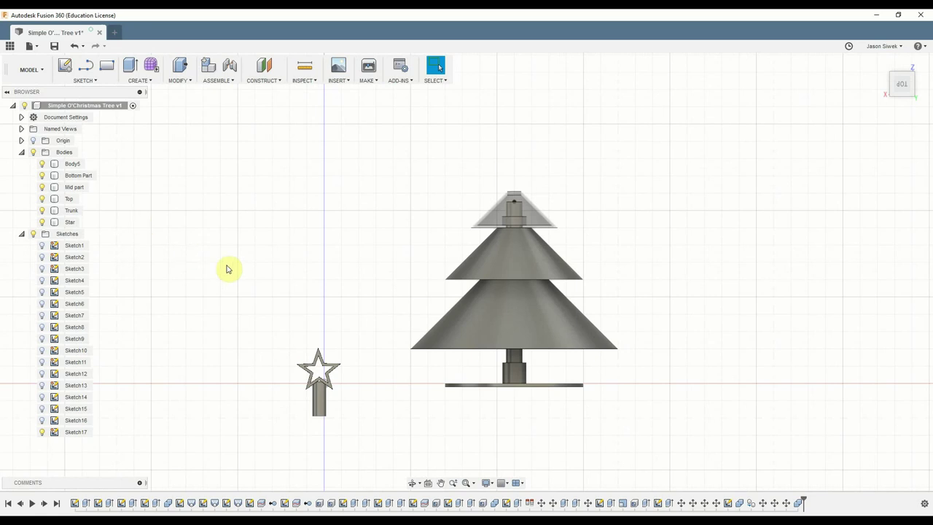
- Lift the original Star onto the treetop with an X distance of -112.75 mm
key("m")
left_click(317, 408)
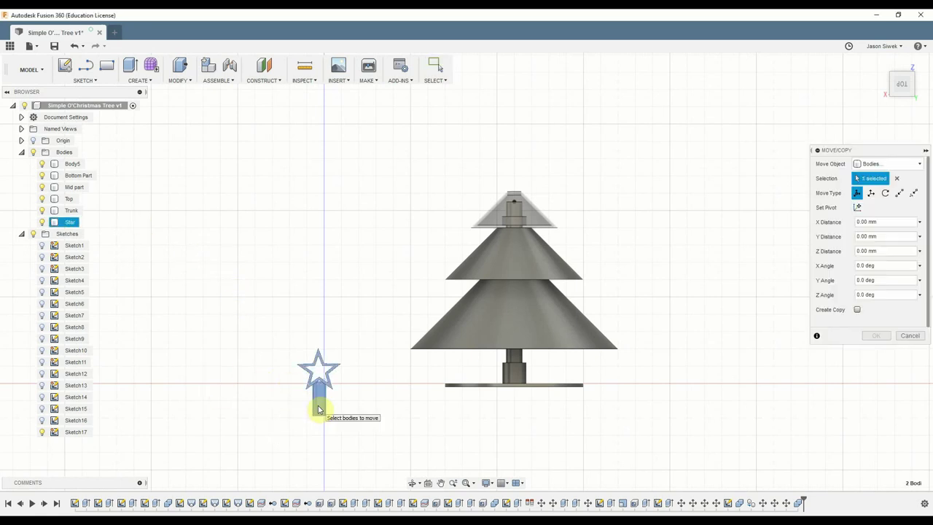
left_click_drag(318, 394, 481, 209)
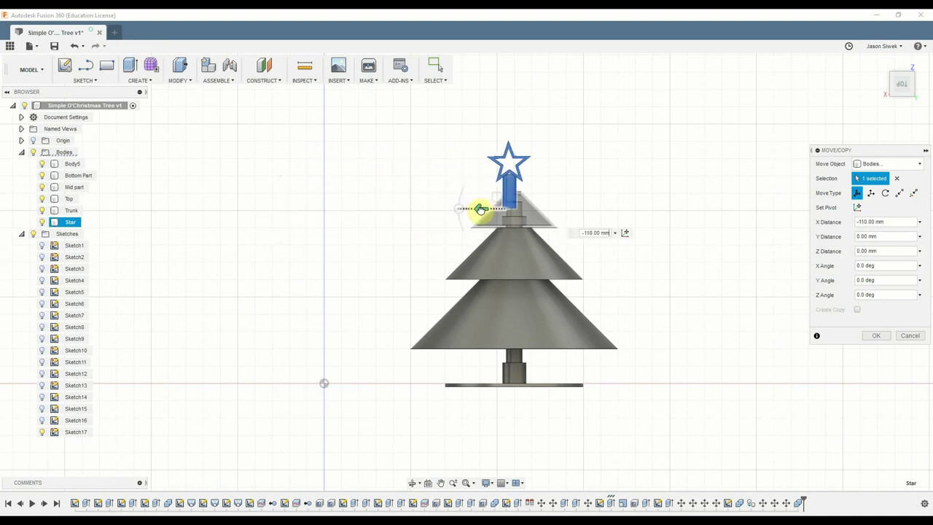
scroll(555, 185, "up", 5)
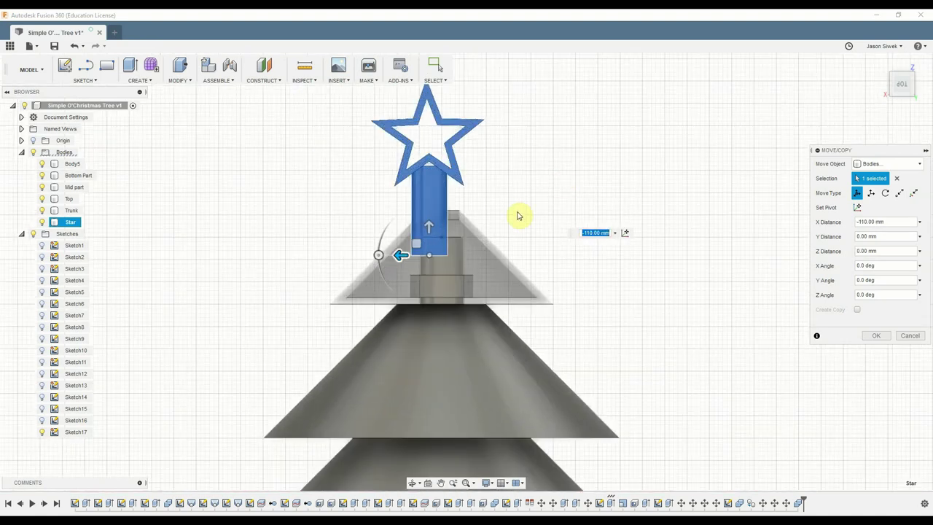
left_click_drag(400, 254, 414, 256)
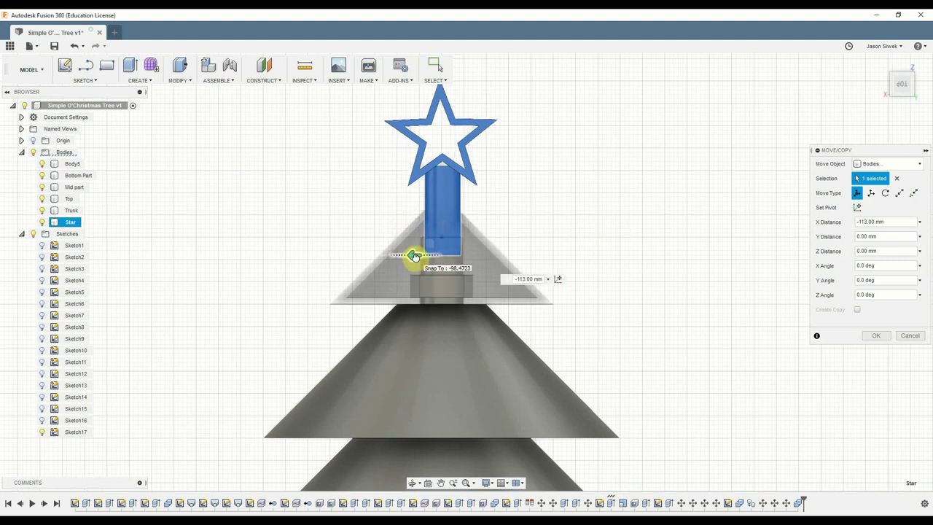
scroll(412, 256, "up", 3)
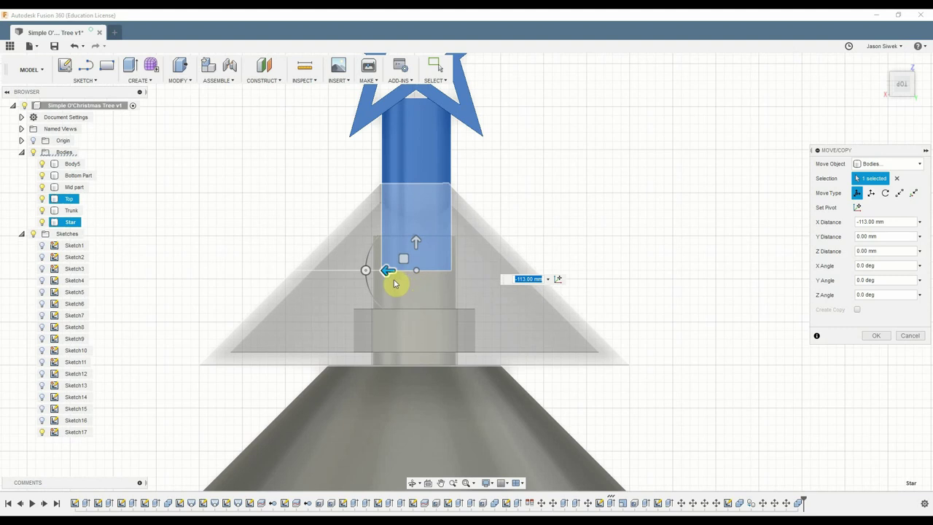
left_click_drag(387, 271, 386, 270)
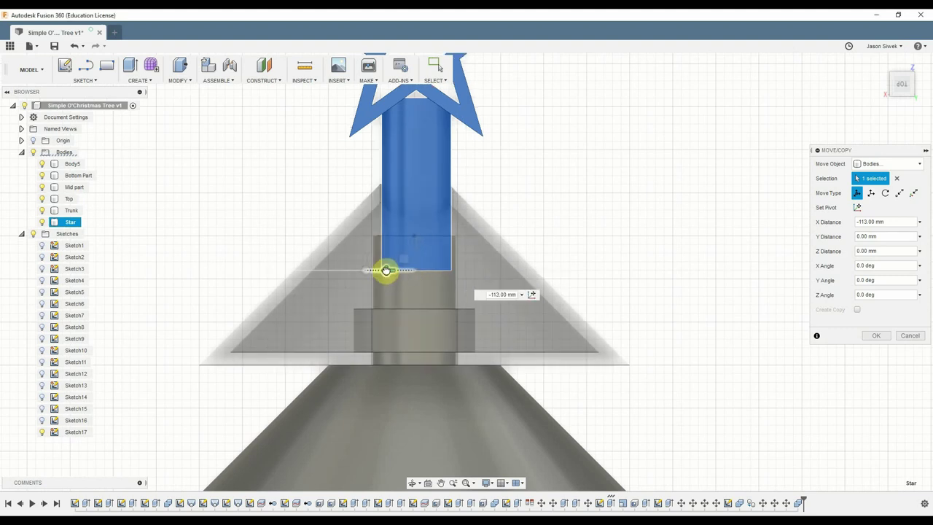
scroll(383, 268, "up", 4)
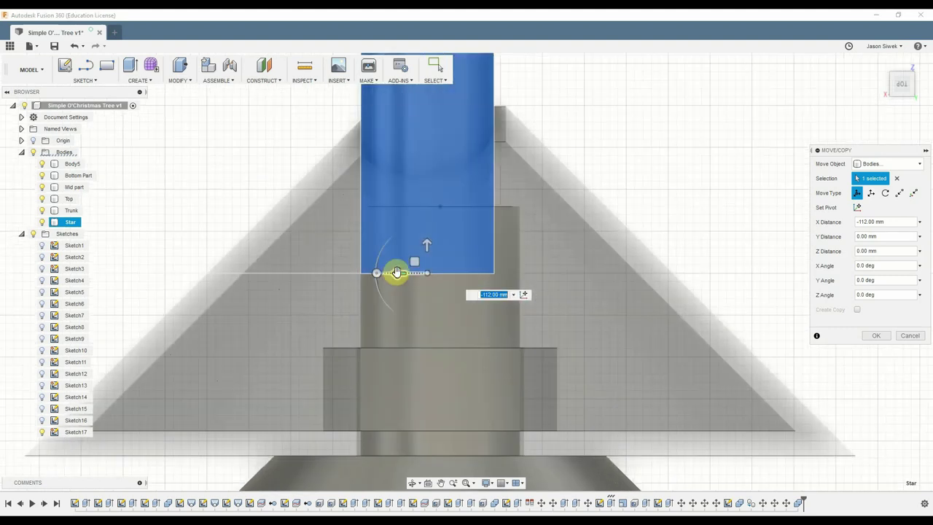
left_click_drag(395, 272, 410, 273)
left_click(505, 296)
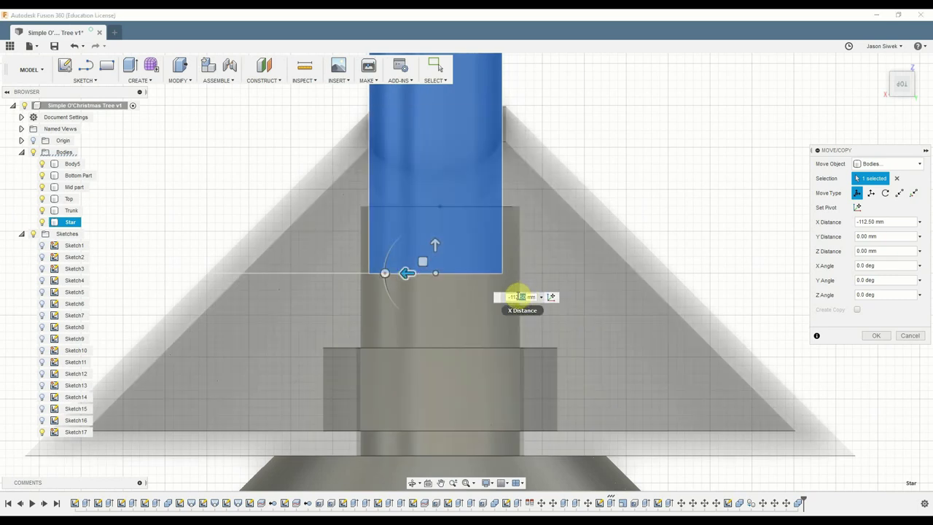
key("Return")
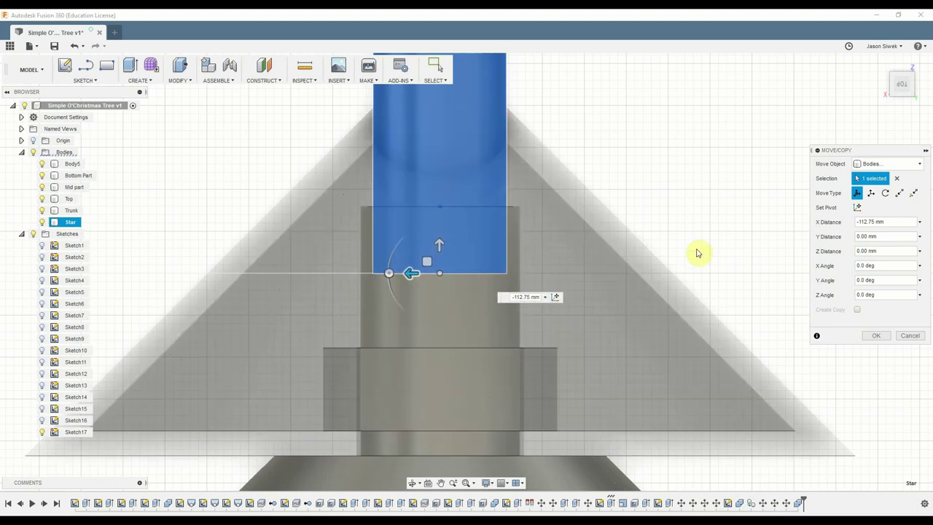
key("Return")
- Zoom out to show the whole tree and turn to the left-side view
scroll(743, 234, "down", 8)
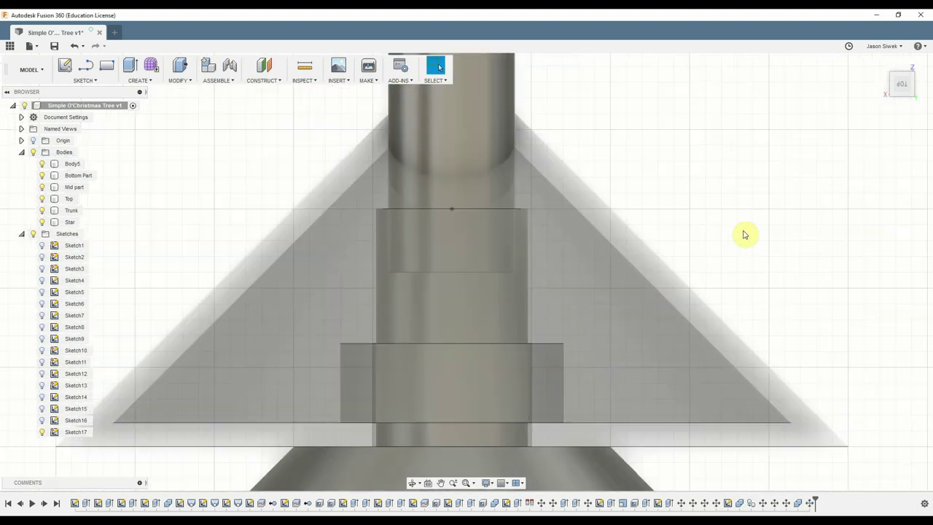
middle_click_drag(790, 219, 568, 227)
scroll(702, 243, "down", 4)
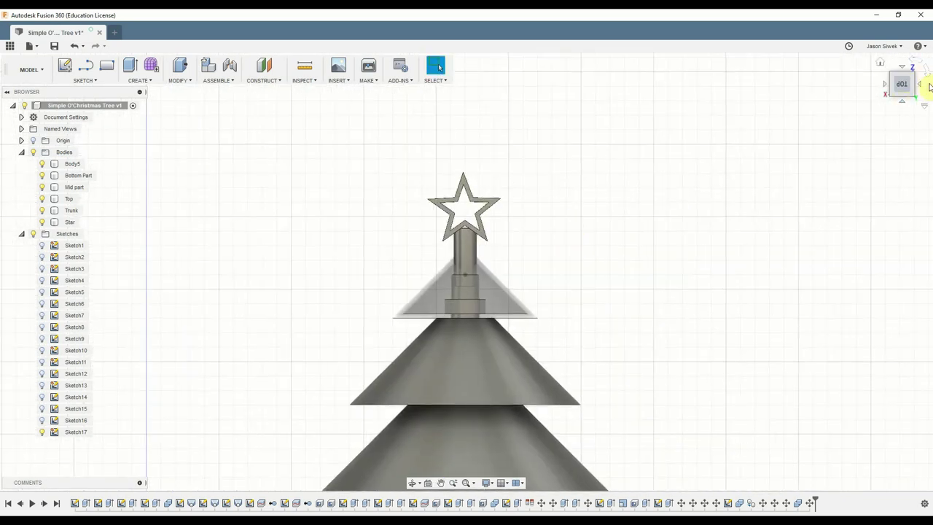
left_click(923, 86)
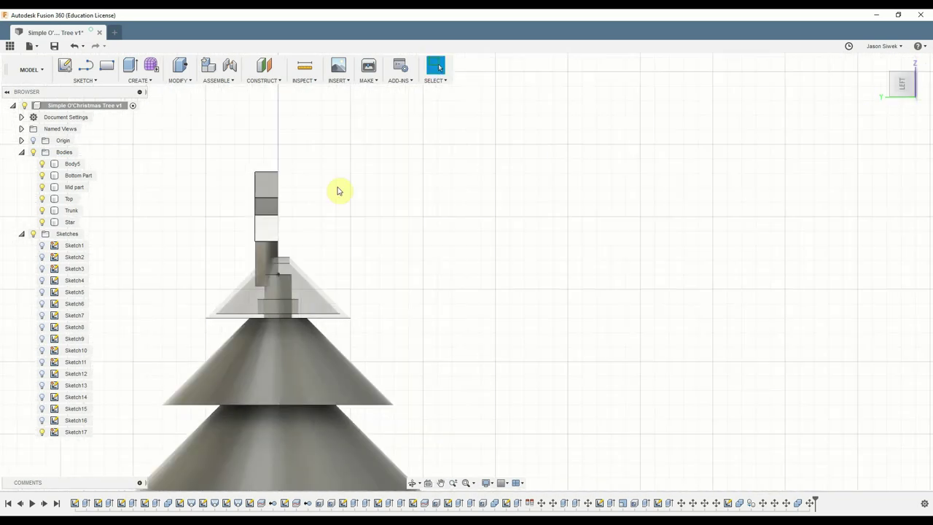
scroll(289, 217, "up", 4)
- Move the Star body -4 mm along Y to centre its peg in the socket
key("m")
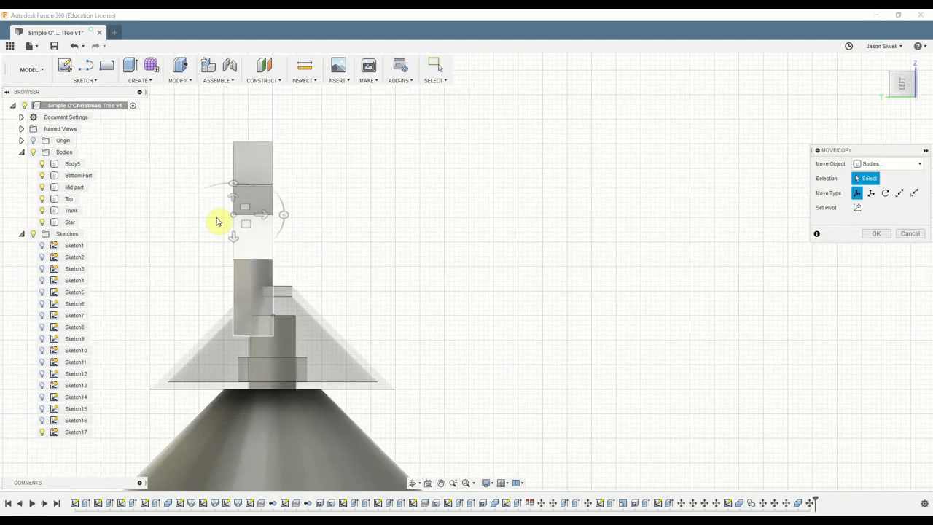
left_click(255, 233)
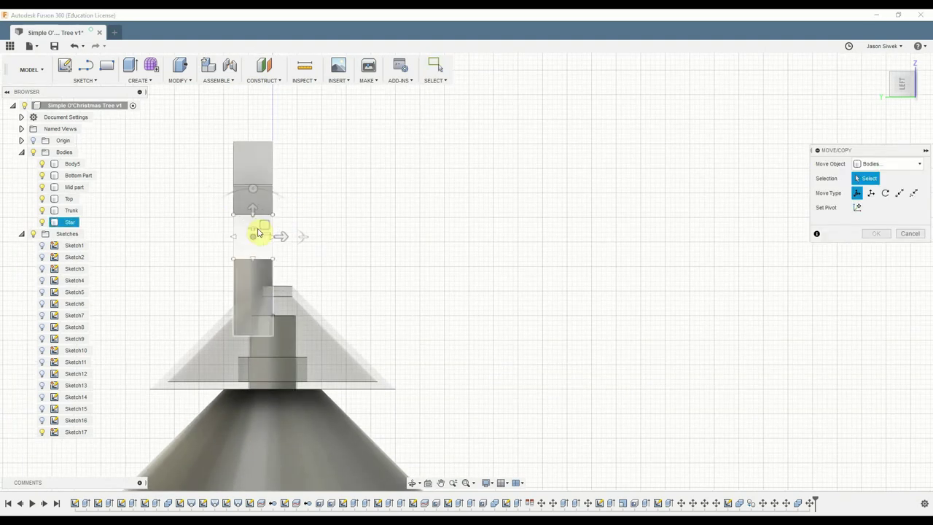
left_click(258, 271)
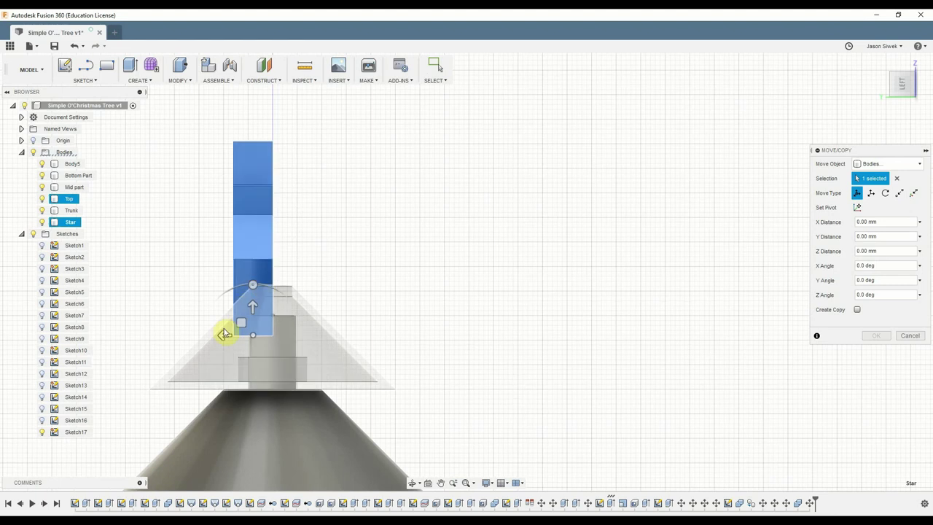
scroll(223, 332, "up", 3)
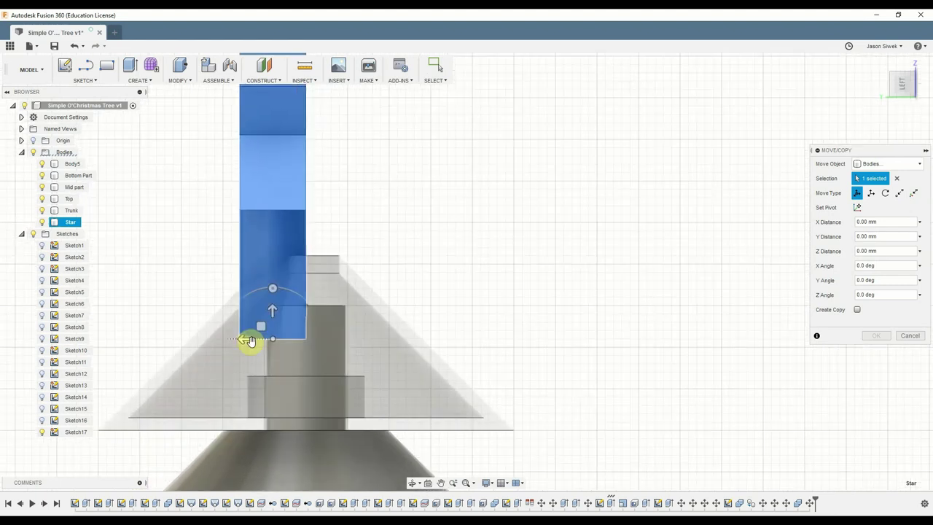
left_click_drag(243, 341, 271, 340)
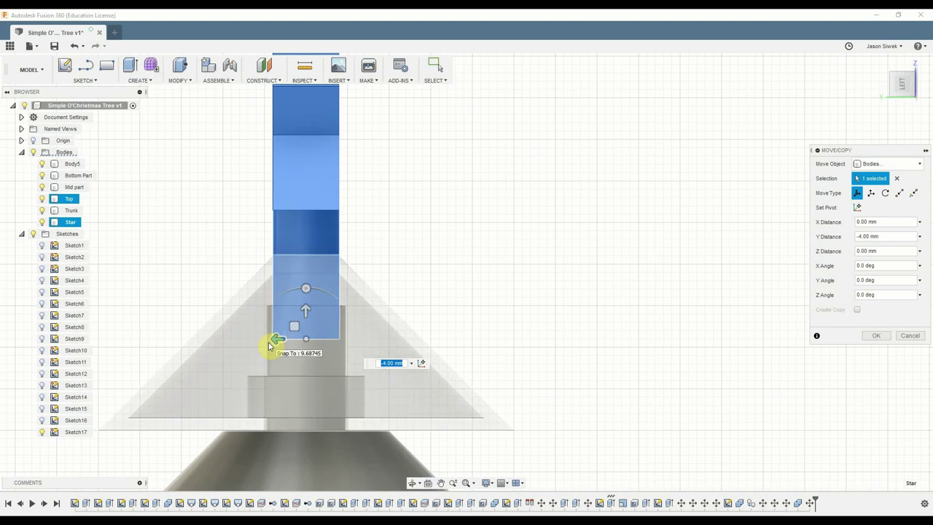
key("Return")
- Set the Top cone body's opacity to 100%
scroll(452, 278, "down", 4)
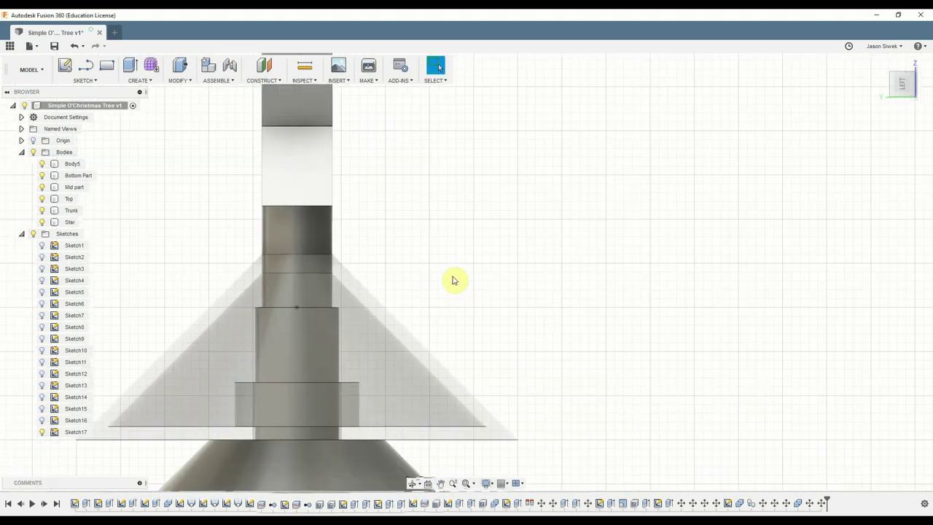
left_click(67, 200)
right_click(67, 200)
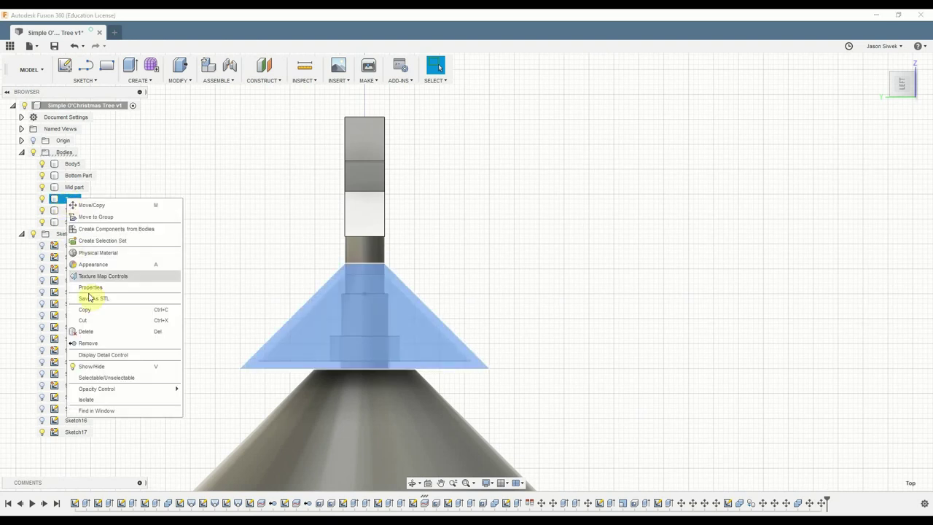
mouse_move(162, 389)
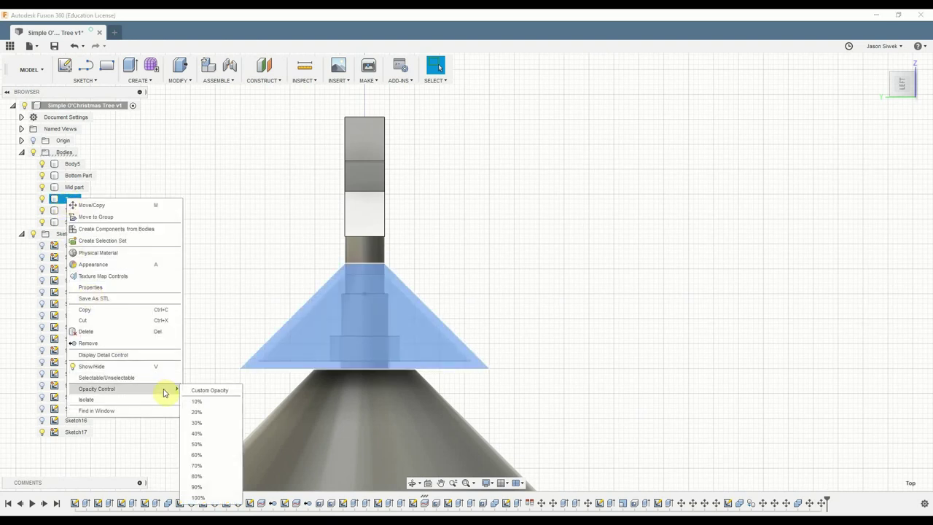
left_click(200, 496)
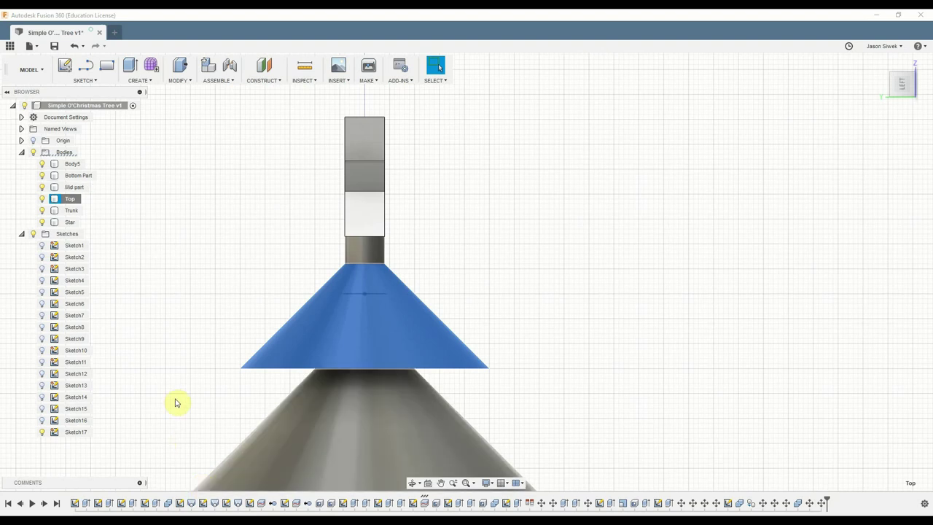
left_click(178, 349)
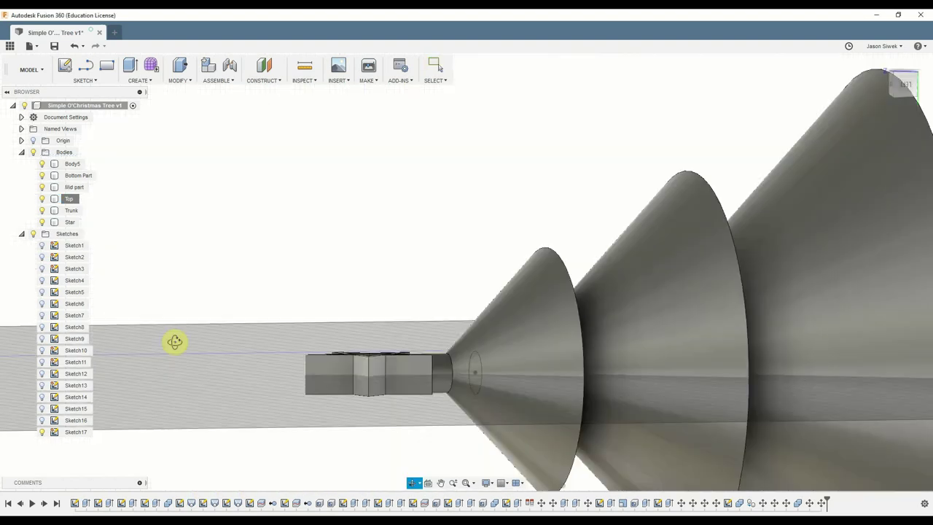
left_click(901, 86)
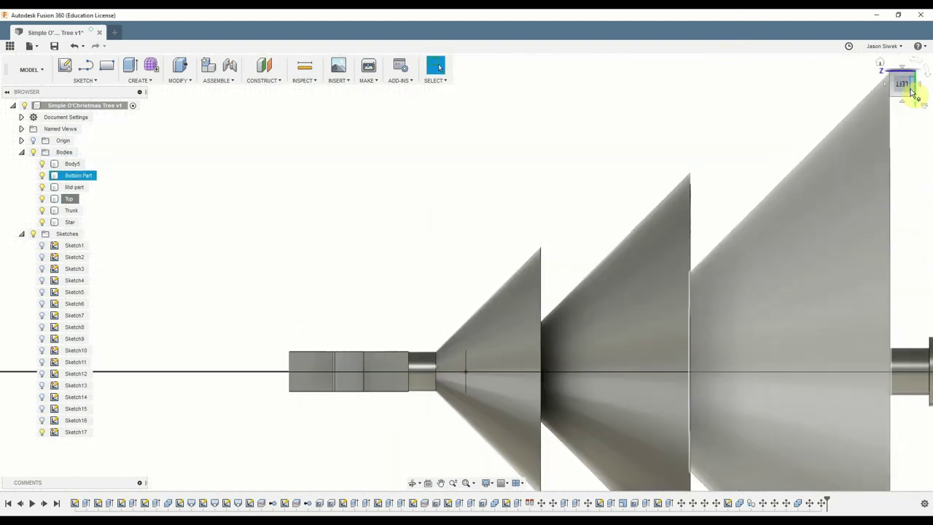
left_click_drag(907, 77, 929, 73)
left_click(903, 84)
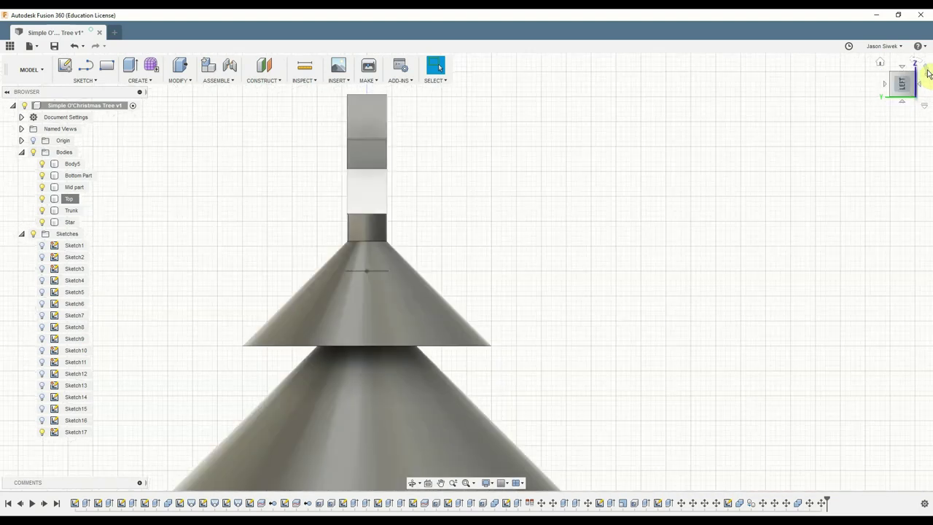
left_click(885, 86)
scroll(710, 192, "down", 5)
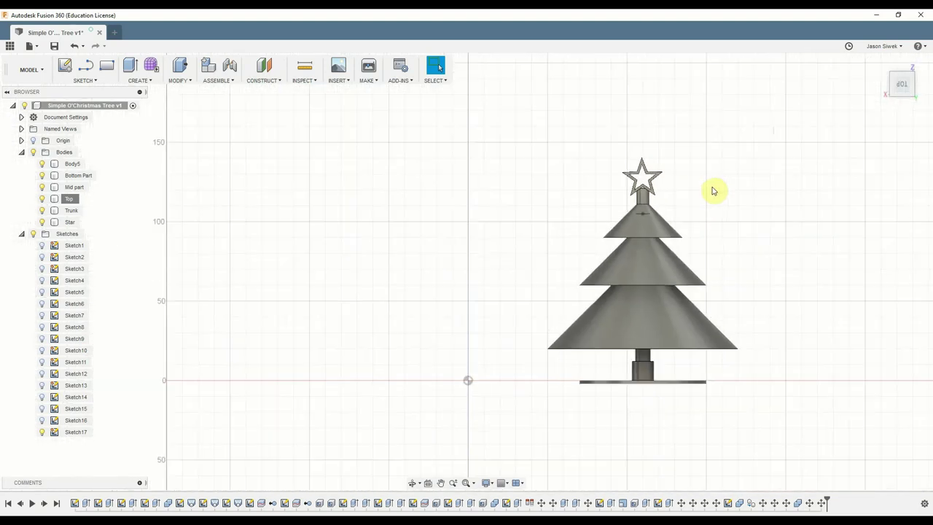
left_click_drag(738, 249, 486, 252)
key("Escape")
scroll(492, 246, "up", 3)
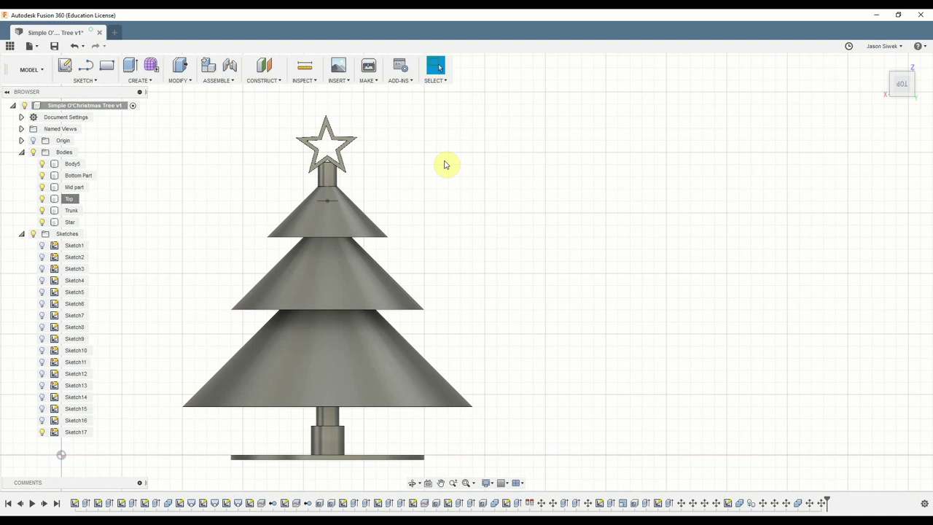
scroll(468, 192, "up", 2)
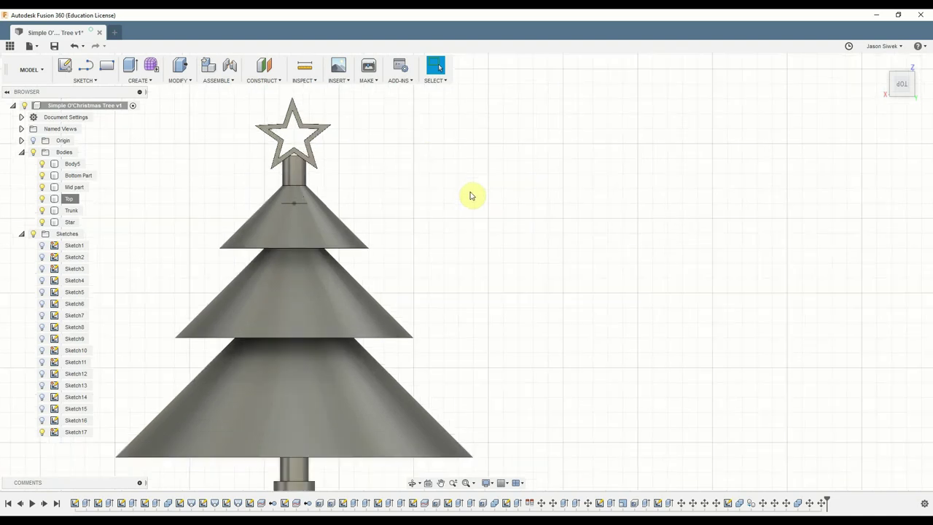
scroll(473, 204, "down", 2)
middle_click_drag(473, 204, 565, 236)
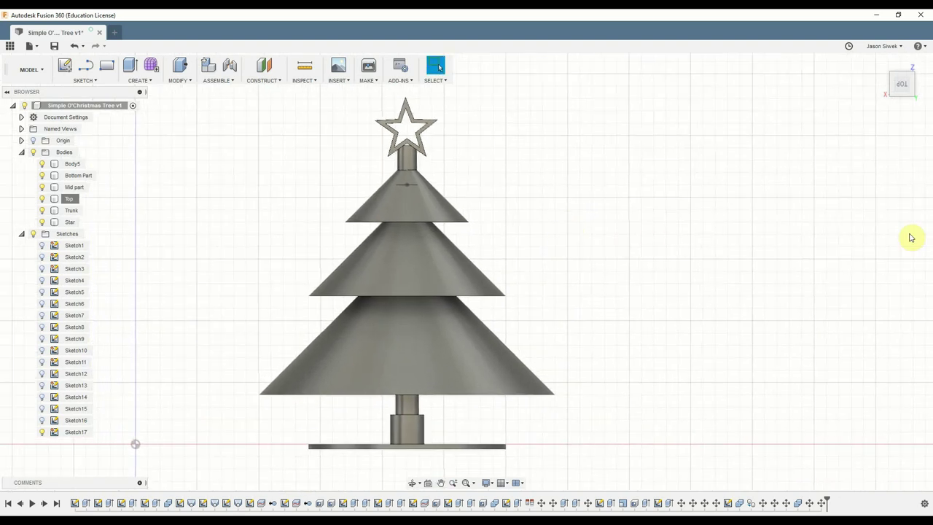